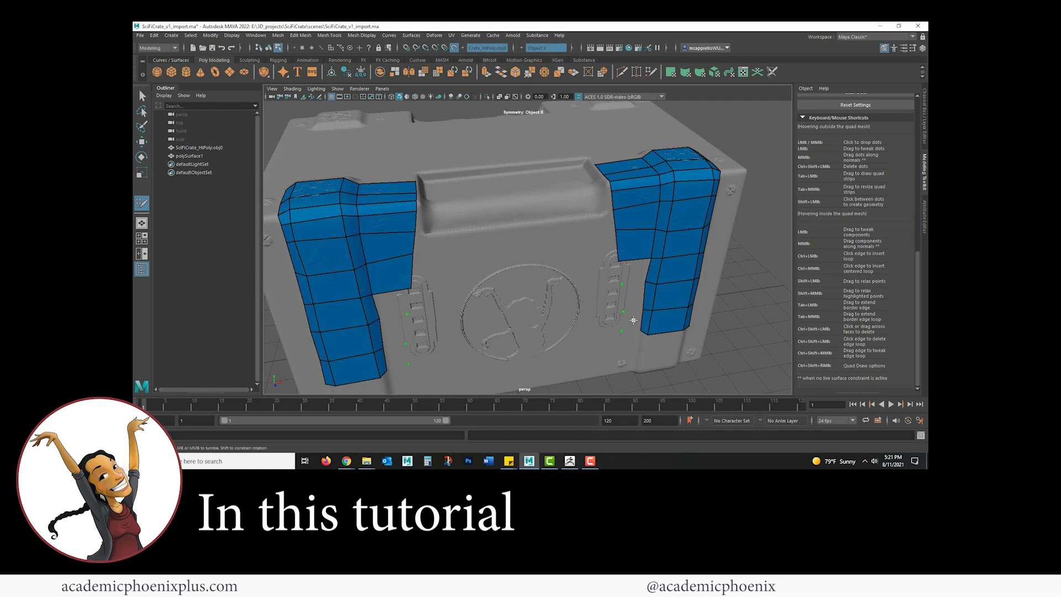
{"action": "left_click_drag", "start_coordinate": [633, 320], "coordinate": [633, 298]}
{"action": "left_click_drag", "start_coordinate": [633, 298], "coordinate": [634, 275]}
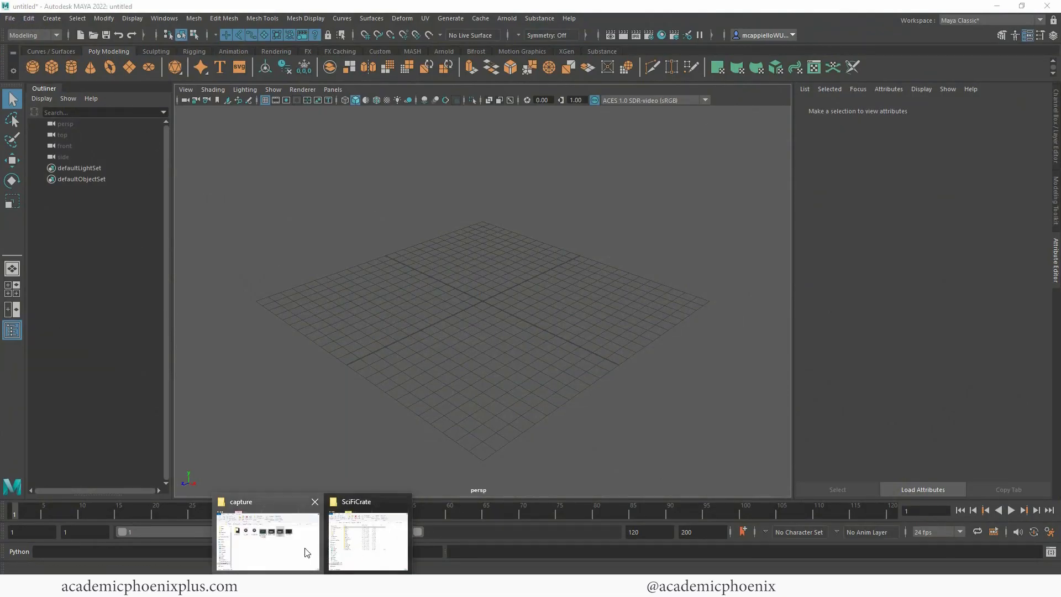
Step: Switch to File Explorer and open the assets folder of the SciFiCrate project
{"action": "left_click", "coordinate": [379, 525]}
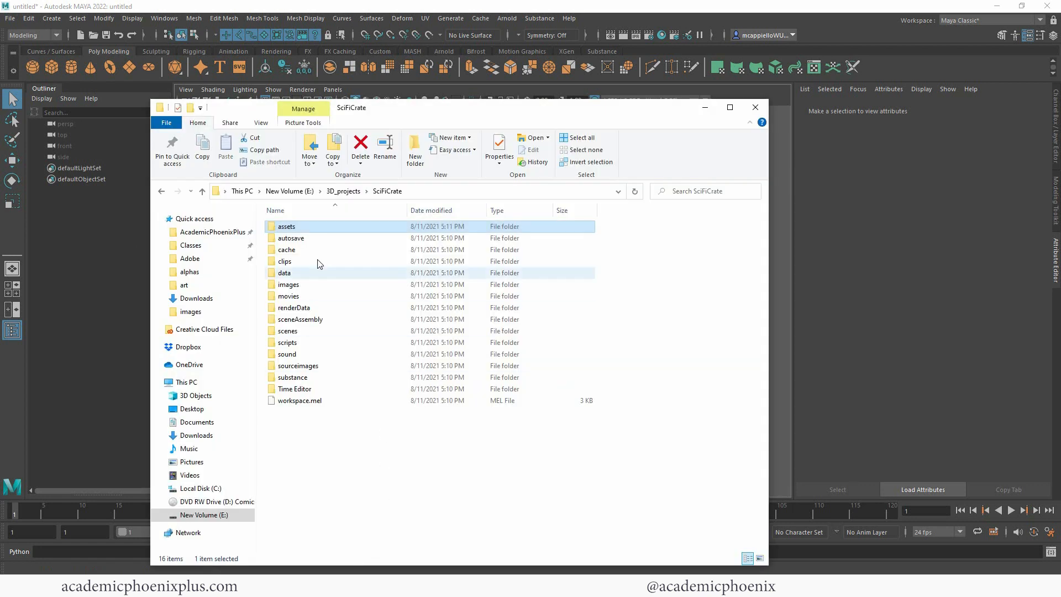
{"action": "key", "text": "Return"}
{"action": "left_click_drag", "start_coordinate": [466, 114], "coordinate": [389, 160]}
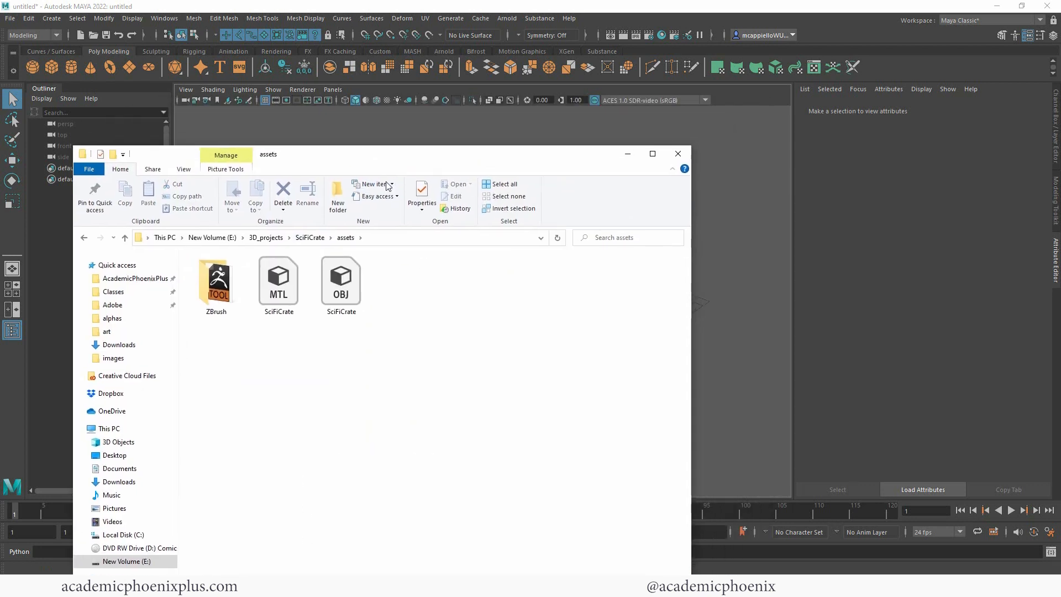
Step: Rename the SciFiCrate OBJ file as SciFiCrate_HiPoly
{"action": "left_click", "coordinate": [349, 299]}
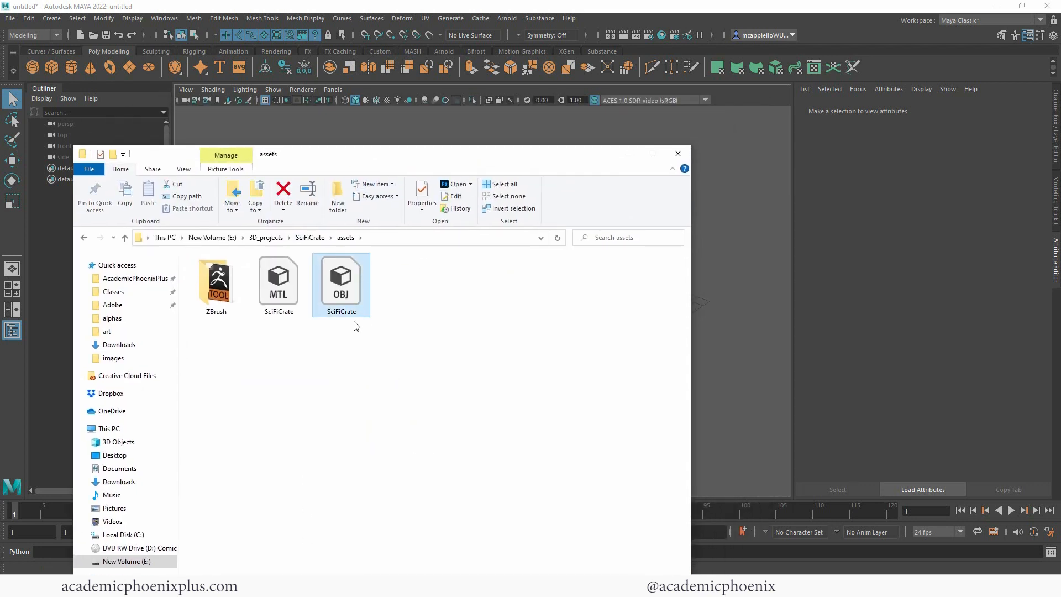
{"action": "left_click", "coordinate": [350, 311]}
{"action": "left_click", "coordinate": [358, 312]}
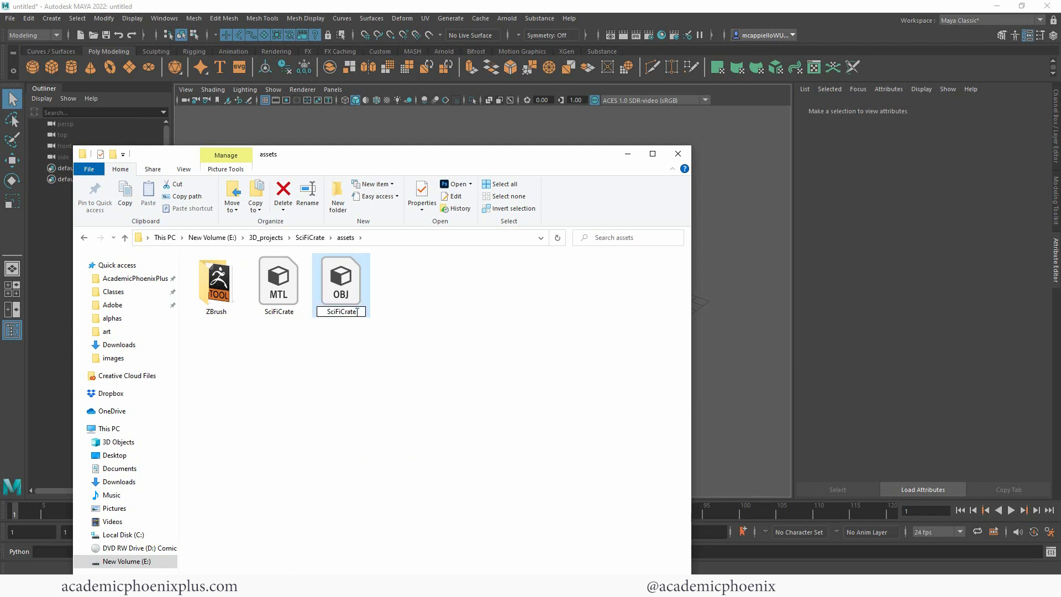
{"action": "type", "text": "_HiPoly"}
{"action": "key", "text": "Return"}
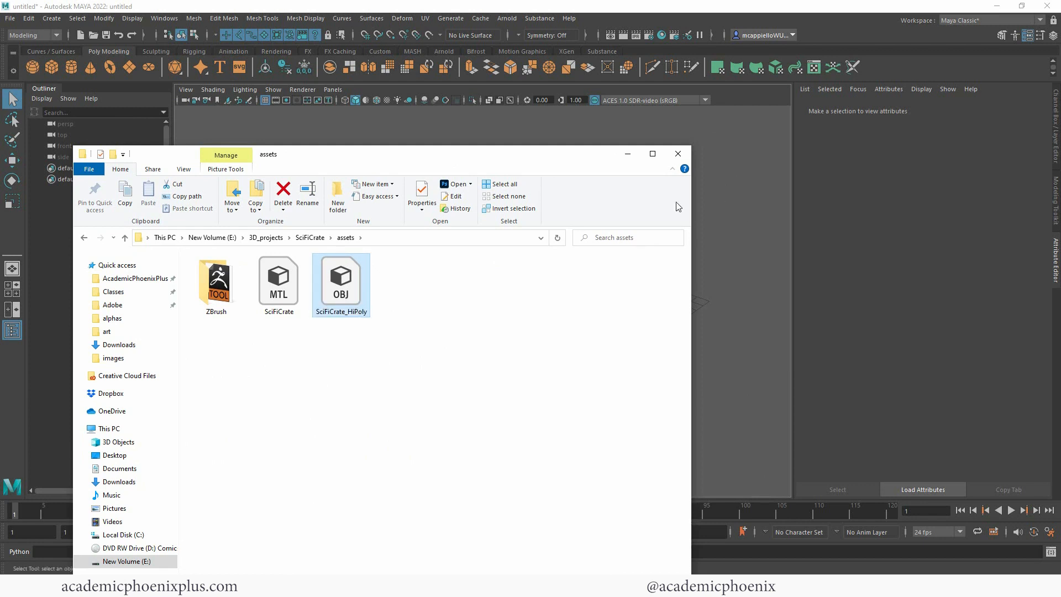
Step: Import the SciFiCrate_HiPoly OBJ file into the empty Maya scene and frame the crate
{"action": "left_click_drag", "start_coordinate": [339, 284], "coordinate": [732, 234]}
{"action": "left_click", "coordinate": [627, 154]}
{"action": "left_click", "coordinate": [499, 310]}
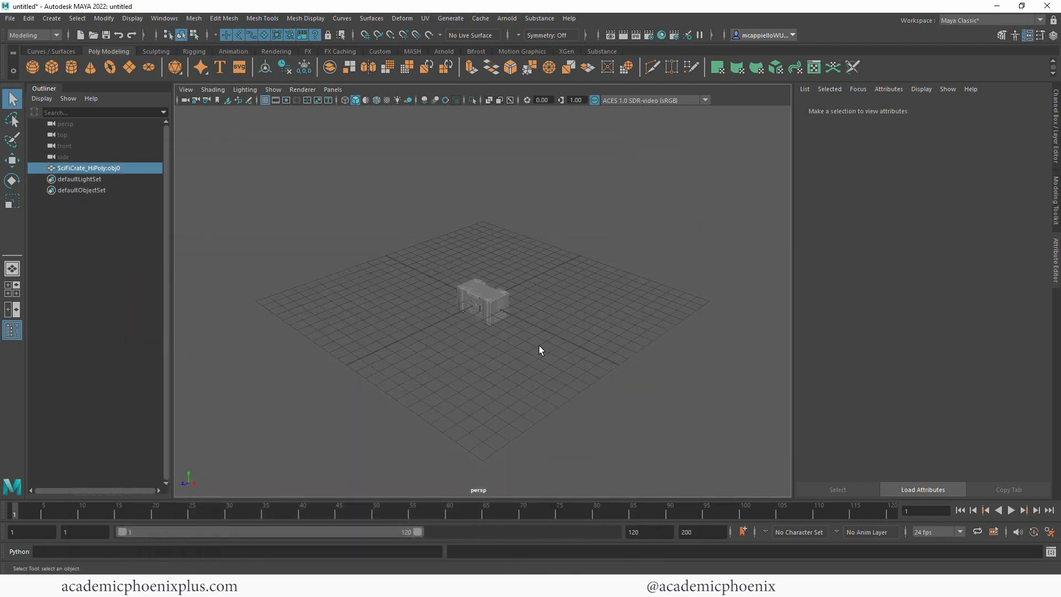
{"action": "key", "text": "f"}
{"action": "left_click_drag", "start_coordinate": [553, 329], "coordinate": [653, 197], "text": "alt"}
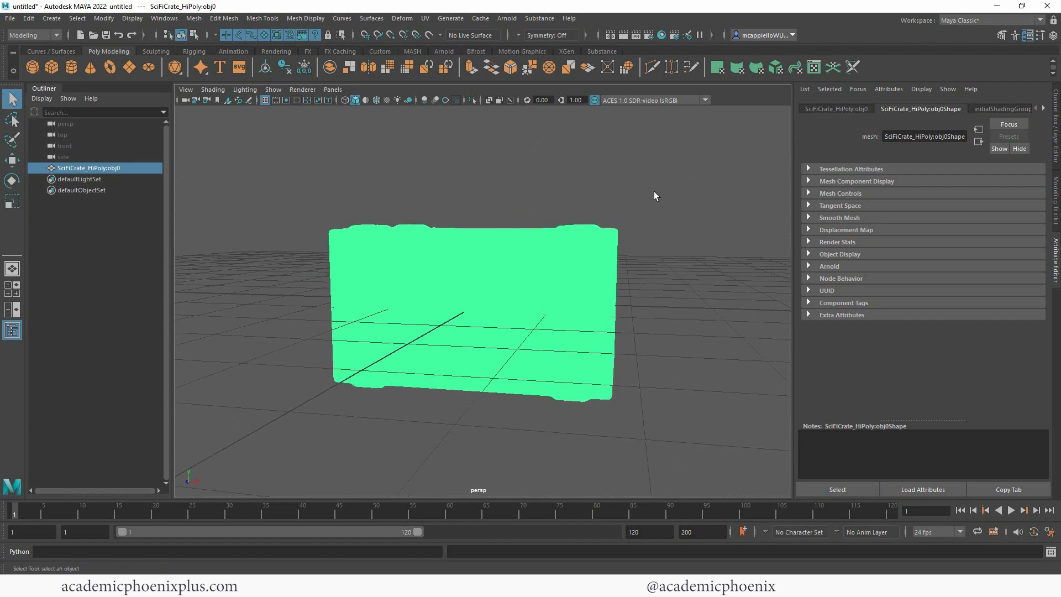
Step: Raise the imported crate vertically and scale it up uniformly
{"action": "key", "text": "w"}
{"action": "left_click_drag", "start_coordinate": [485, 247], "coordinate": [485, 169]}
{"action": "right_click_drag", "start_coordinate": [680, 225], "coordinate": [422, 200], "text": "alt"}
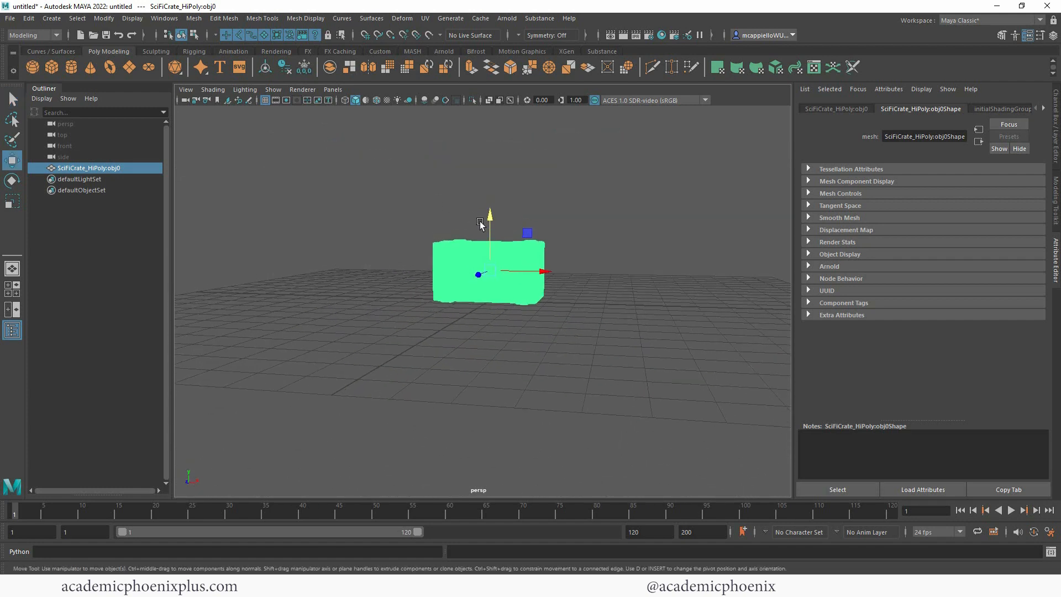
{"action": "key", "text": "r"}
{"action": "left_click_drag", "start_coordinate": [491, 271], "coordinate": [624, 272]}
{"action": "key", "text": "w"}
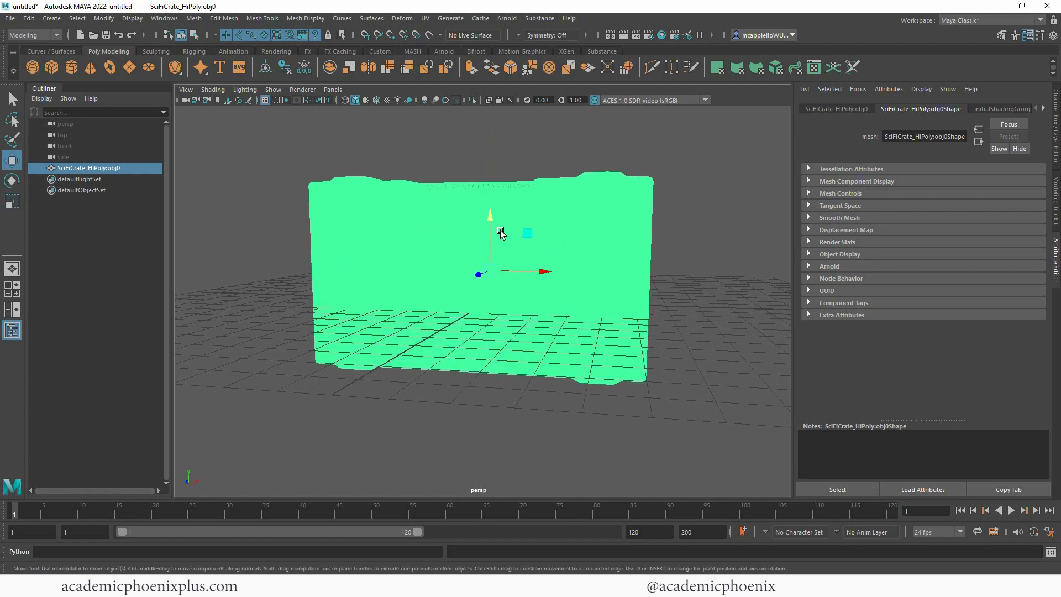
{"action": "left_click_drag", "start_coordinate": [498, 224], "coordinate": [501, 154]}
{"action": "right_click_drag", "start_coordinate": [500, 160], "coordinate": [458, 195], "text": "alt"}
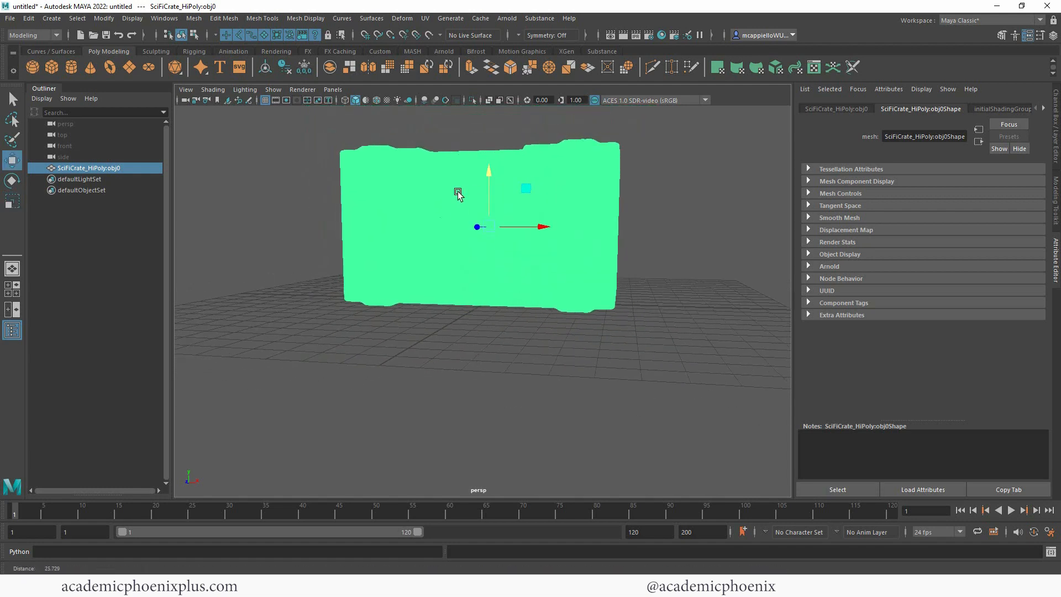
Step: Scale the crate uniformly to about 3.51 and raise it about 3.84 cm so its base sits on the grid
{"action": "middle_click_drag", "start_coordinate": [450, 288], "coordinate": [437, 343], "text": "alt"}
{"action": "left_click_drag", "start_coordinate": [437, 344], "coordinate": [486, 357], "text": "alt"}
{"action": "key", "text": "r"}
{"action": "left_click_drag", "start_coordinate": [480, 280], "coordinate": [508, 277]}
{"action": "key", "text": "w"}
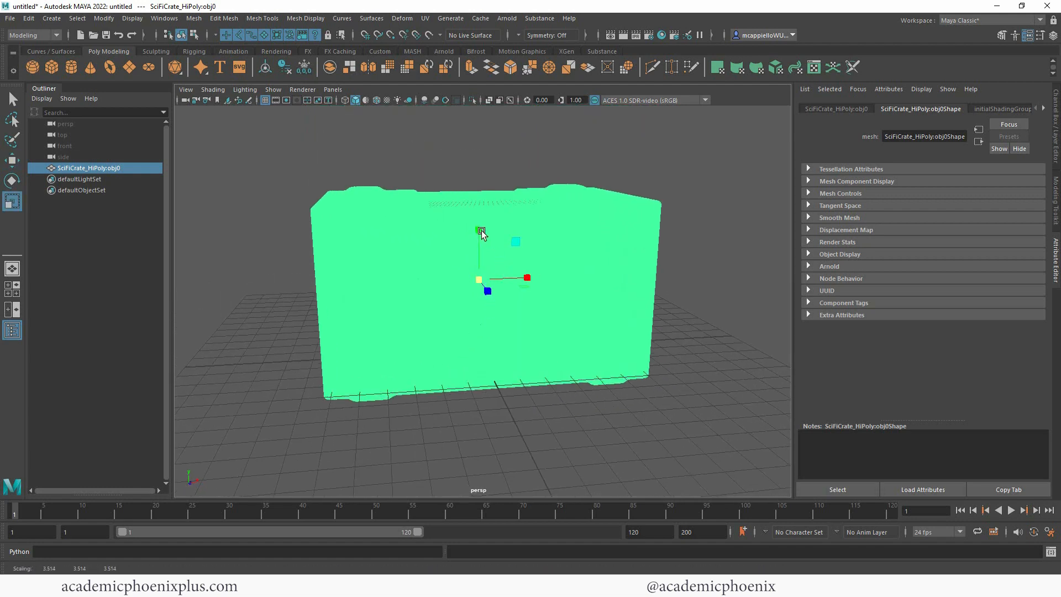
{"action": "left_click_drag", "start_coordinate": [479, 229], "coordinate": [485, 209]}
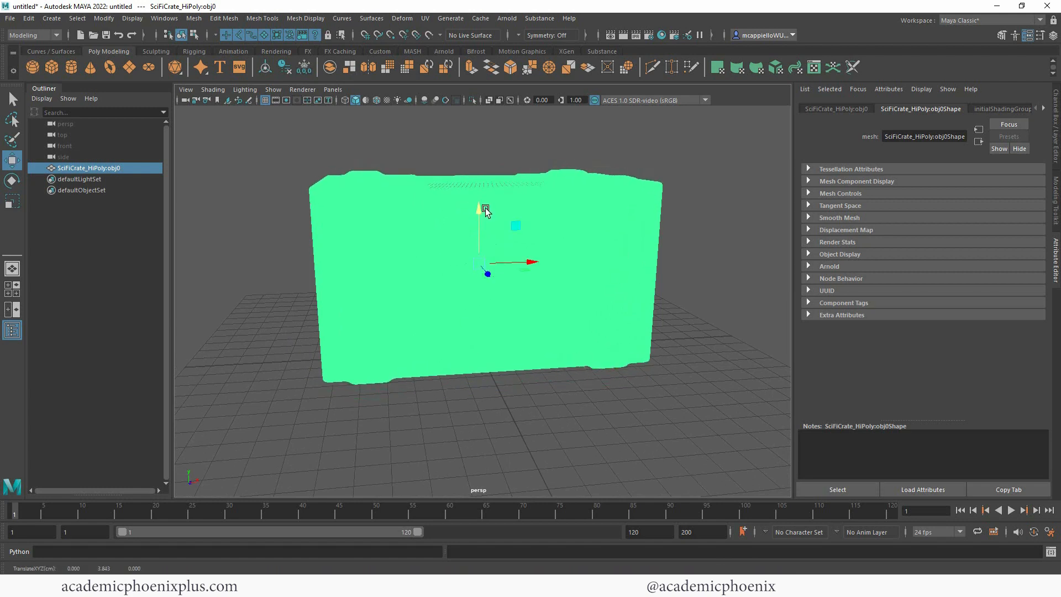
{"action": "mouse_move", "coordinate": [497, 263]}
{"action": "left_mouse_down", "text": "alt"}
{"action": "mouse_move", "coordinate": [495, 233]}
{"action": "mouse_move", "coordinate": [490, 260]}
{"action": "left_mouse_up", "text": "alt"}
{"action": "left_click", "coordinate": [697, 194]}
{"action": "left_click_drag", "start_coordinate": [697, 193], "coordinate": [635, 249], "text": "alt"}
{"action": "left_click", "coordinate": [630, 249]}
Step: Save the scene as a Maya ASCII file named SciFiCrate_v1_import in the project's scenes folder
{"action": "left_click", "coordinate": [10, 18]}
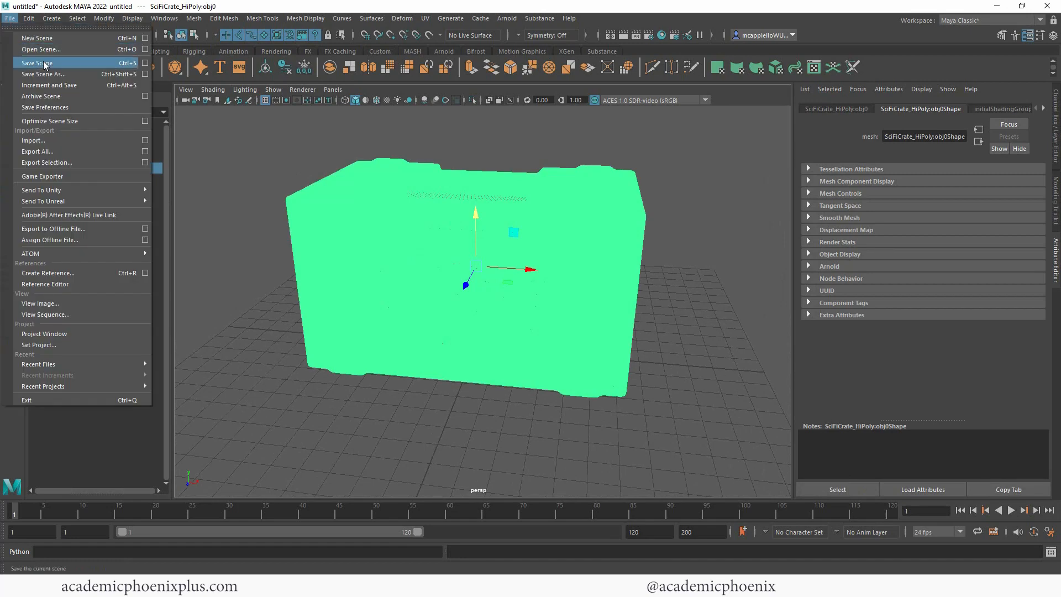
{"action": "left_click", "coordinate": [55, 76]}
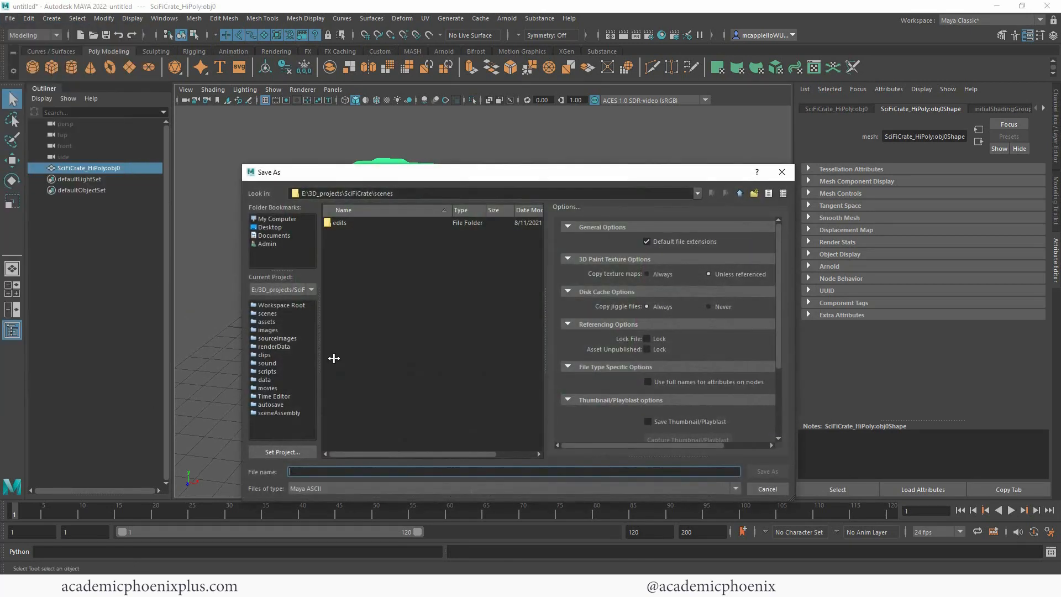
{"action": "type", "text": "SciFiCrate_v1_impo"}
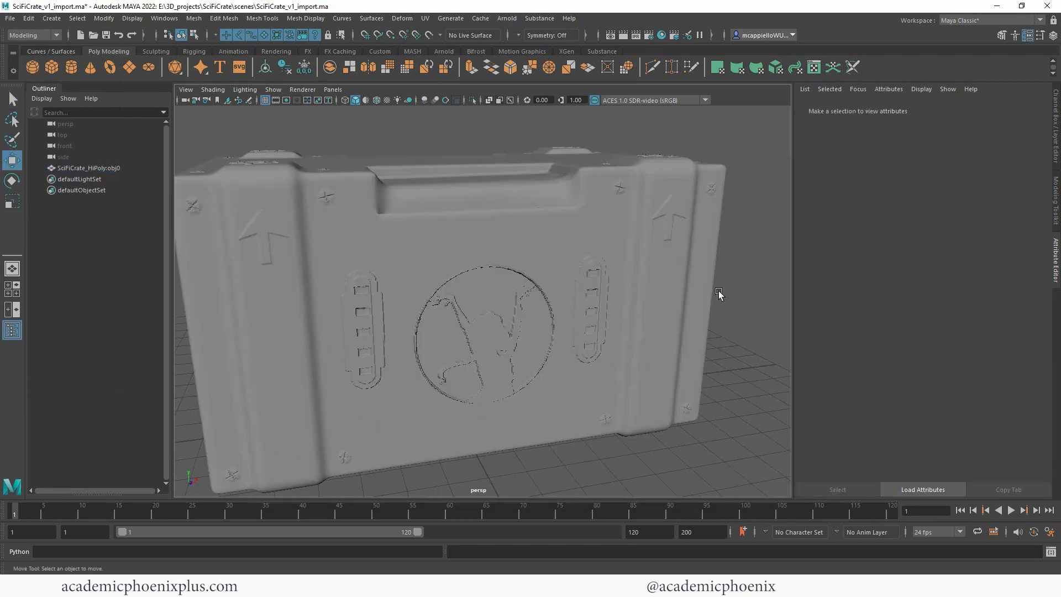
Step: Make the high-poly crate a live surface and activate the Quad Draw tool
{"action": "left_click_drag", "start_coordinate": [719, 291], "coordinate": [667, 305], "text": "alt"}
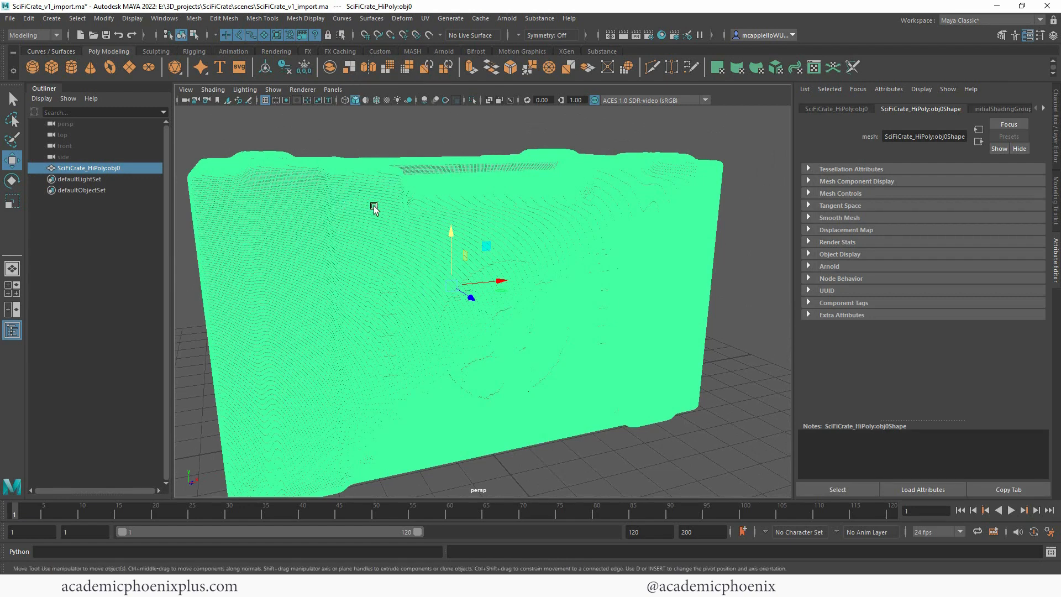
{"action": "left_click", "coordinate": [430, 37]}
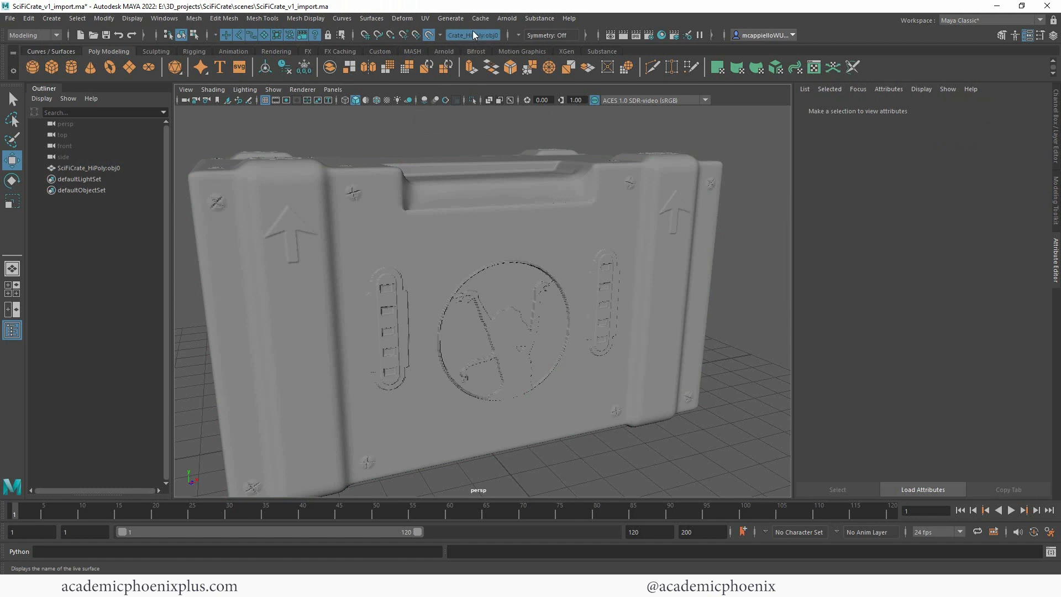
{"action": "left_click", "coordinate": [1001, 35]}
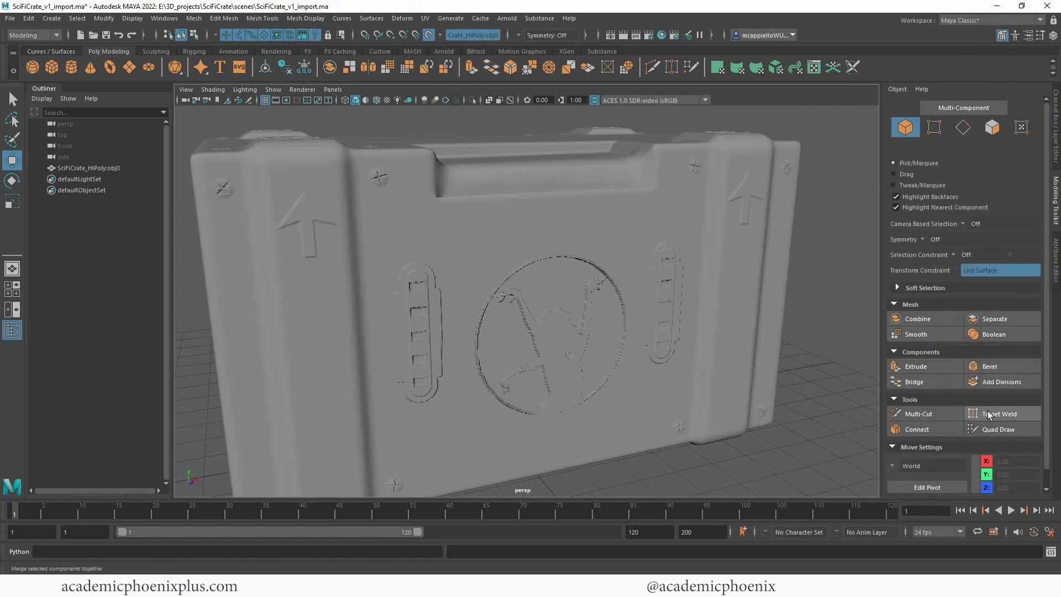
{"action": "left_click", "coordinate": [987, 429]}
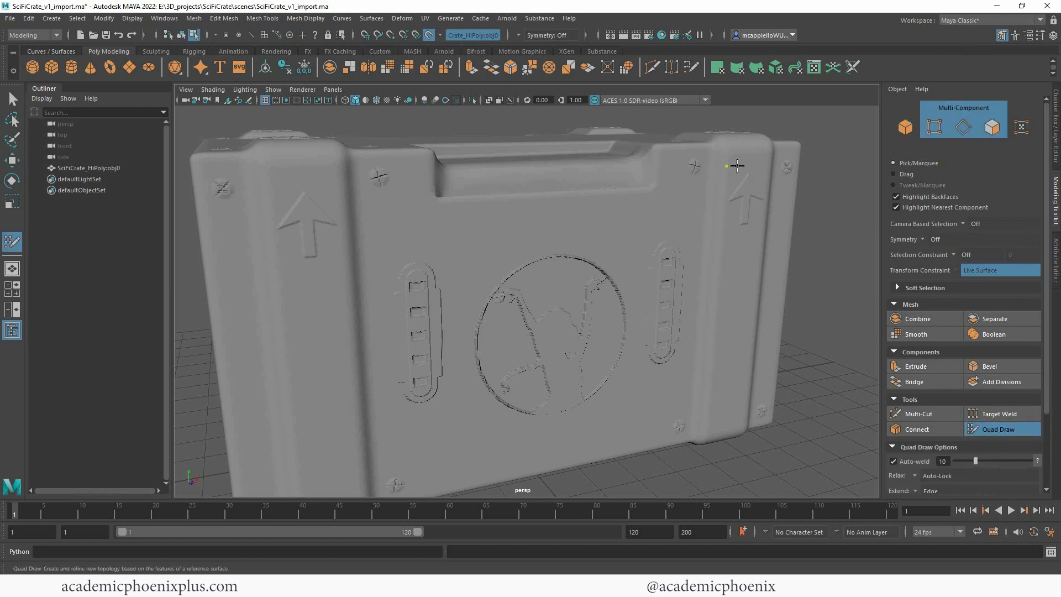
{"action": "left_click", "coordinate": [765, 208]}
{"action": "left_click", "coordinate": [747, 190], "text": "shift"}
{"action": "left_click", "coordinate": [744, 190], "text": "shift"}
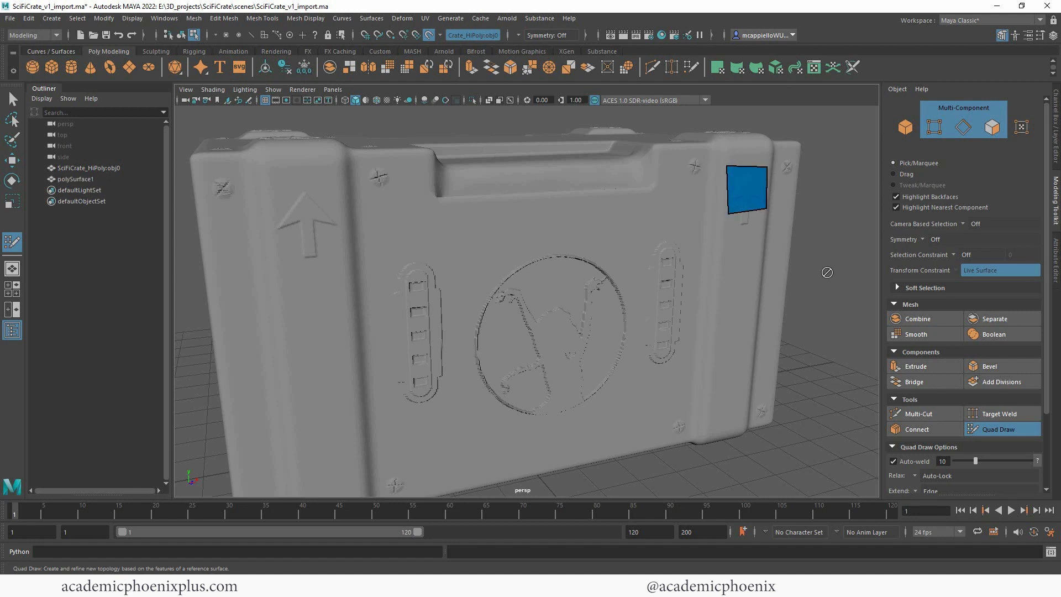
{"action": "left_click_drag", "start_coordinate": [829, 272], "coordinate": [823, 281], "text": "alt"}
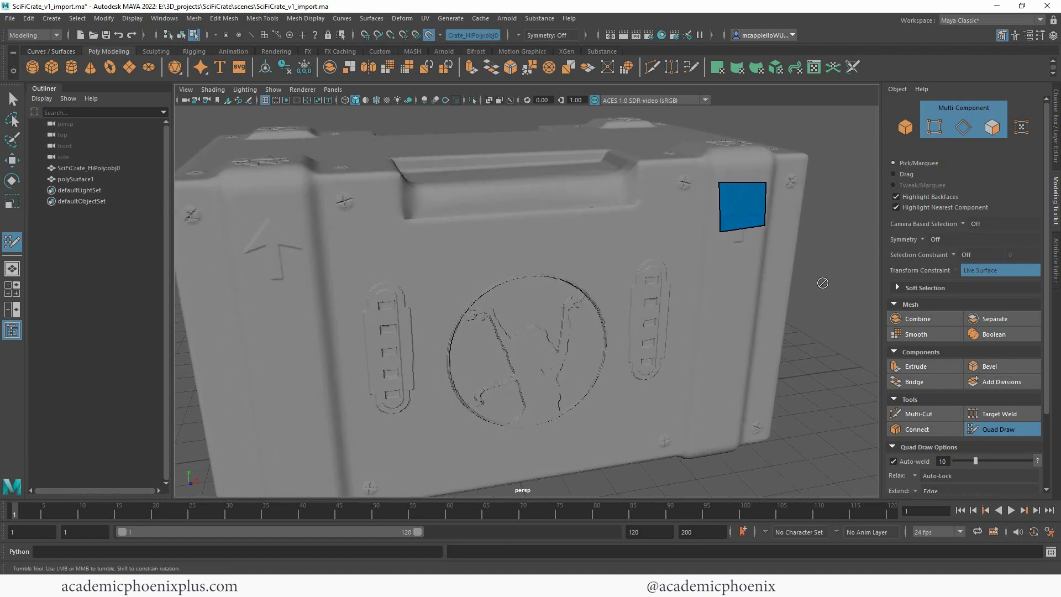
{"action": "key", "text": "ctrl+z"}
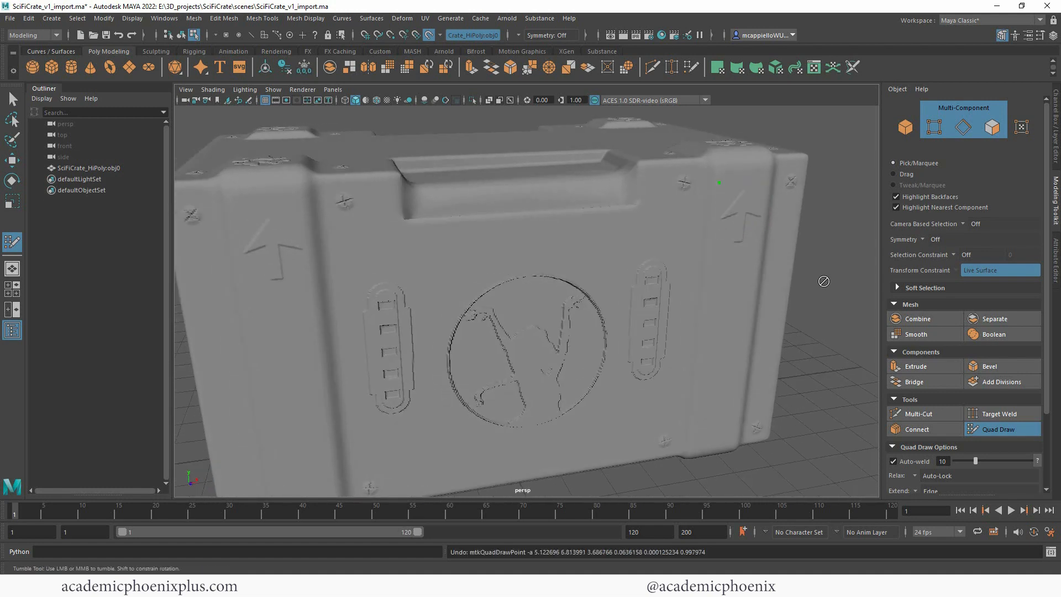
{"action": "left_click_drag", "start_coordinate": [814, 297], "coordinate": [805, 298], "text": "alt"}
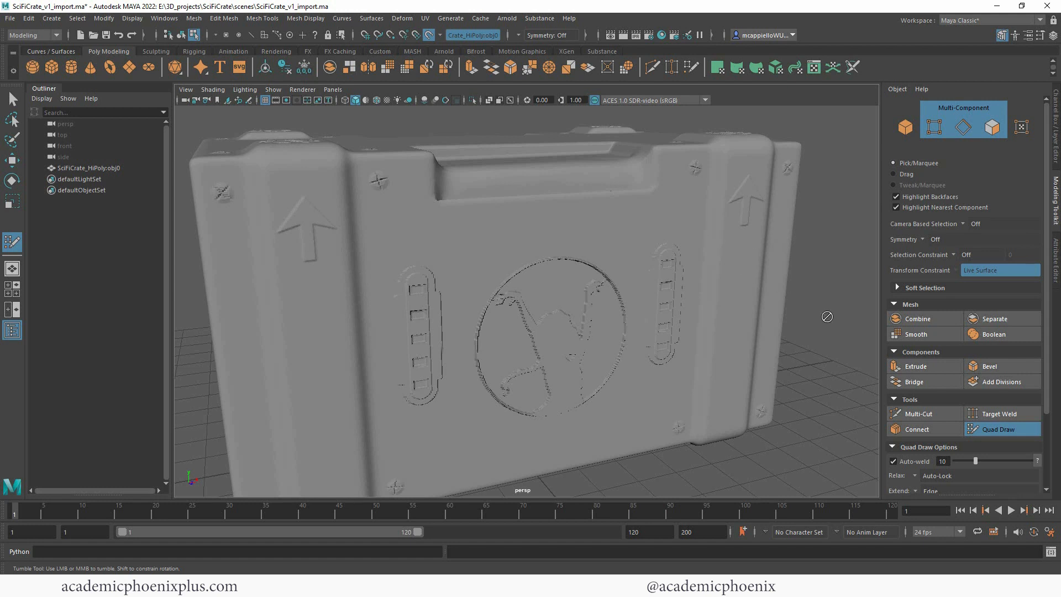
Step: Set symmetry to Object X and draw a mirrored quad on the crate's two front vertical bands, just below the arrowheads
{"action": "left_click", "coordinate": [923, 243]}
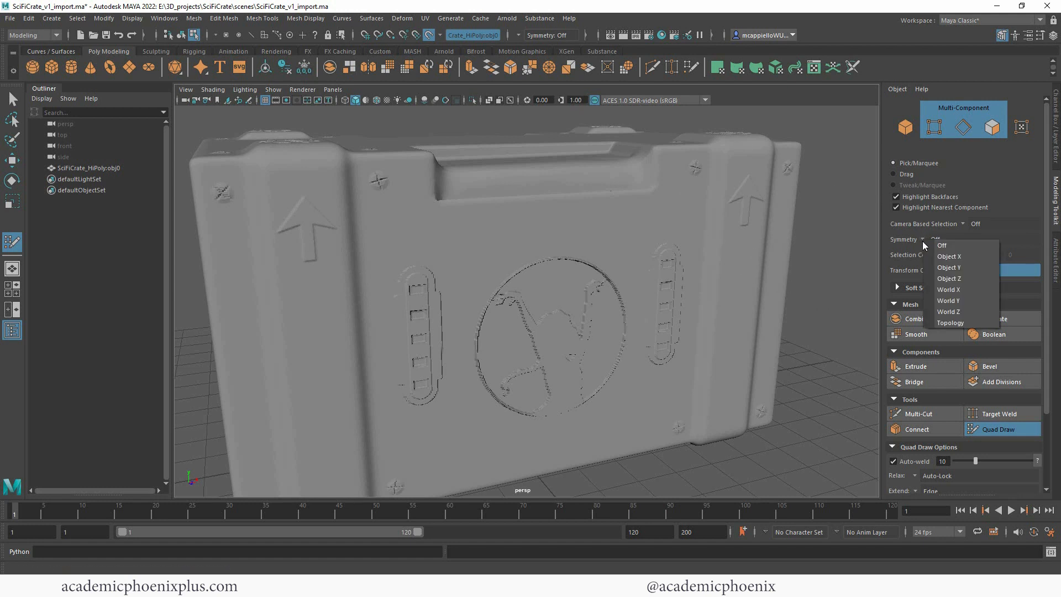
{"action": "left_click", "coordinate": [954, 258]}
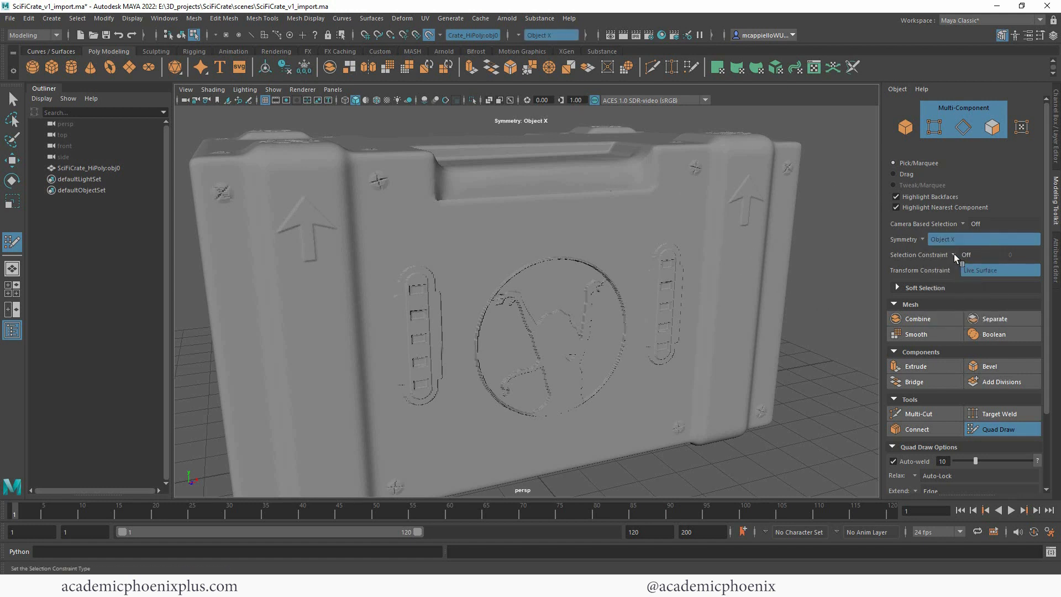
{"action": "left_click", "coordinate": [724, 212]}
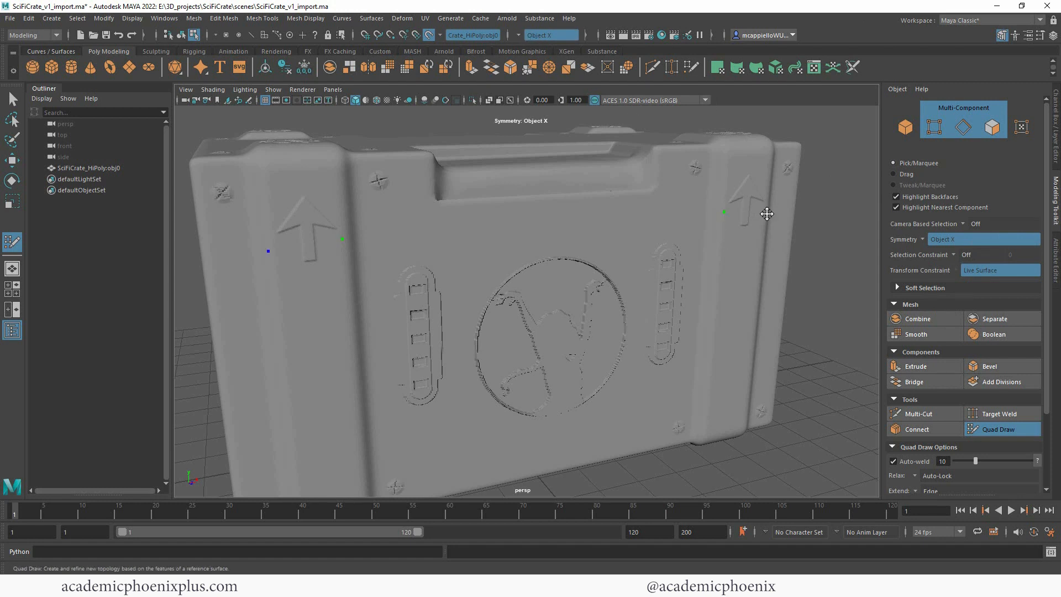
{"action": "left_click", "coordinate": [765, 214]}
{"action": "left_click_drag", "start_coordinate": [835, 267], "coordinate": [703, 227], "text": "alt"}
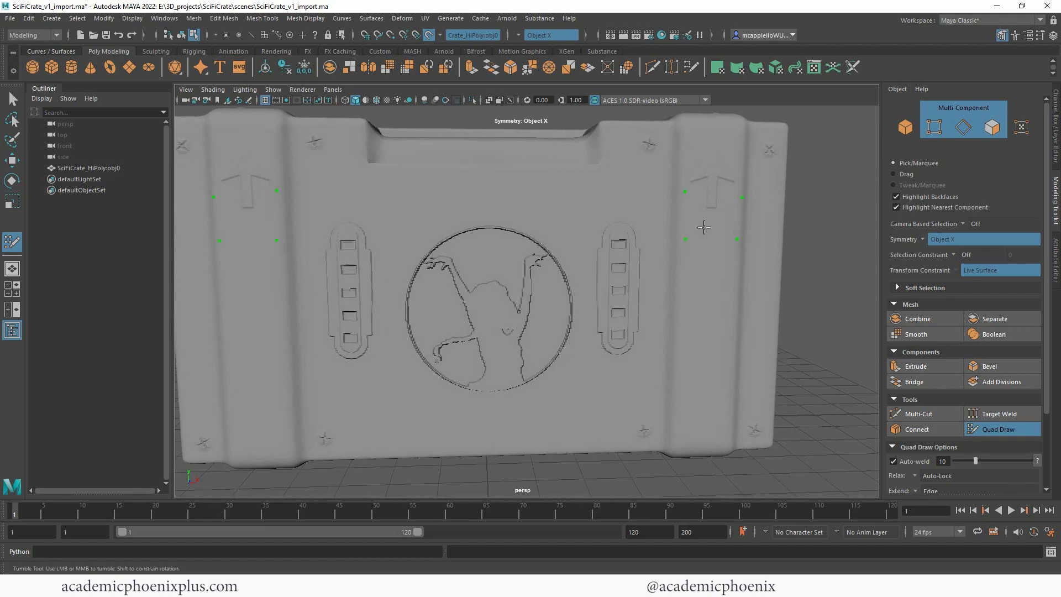
{"action": "left_click", "coordinate": [686, 195]}
{"action": "left_click", "coordinate": [712, 220], "text": "shift"}
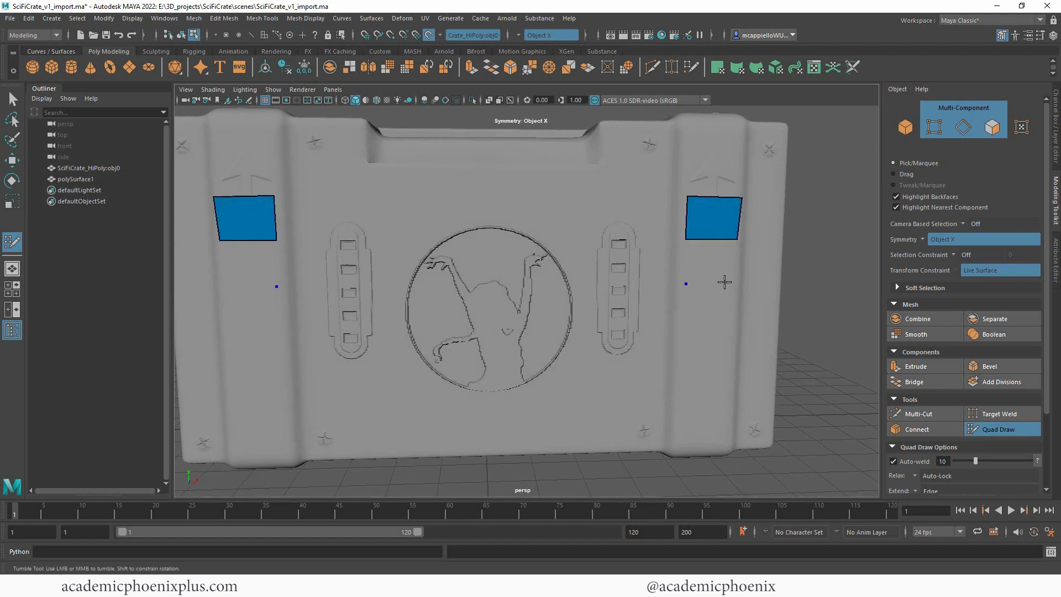
Step: Extend the mirrored quad strips down the front bands with three more quads
{"action": "left_click", "coordinate": [711, 264], "text": "shift"}
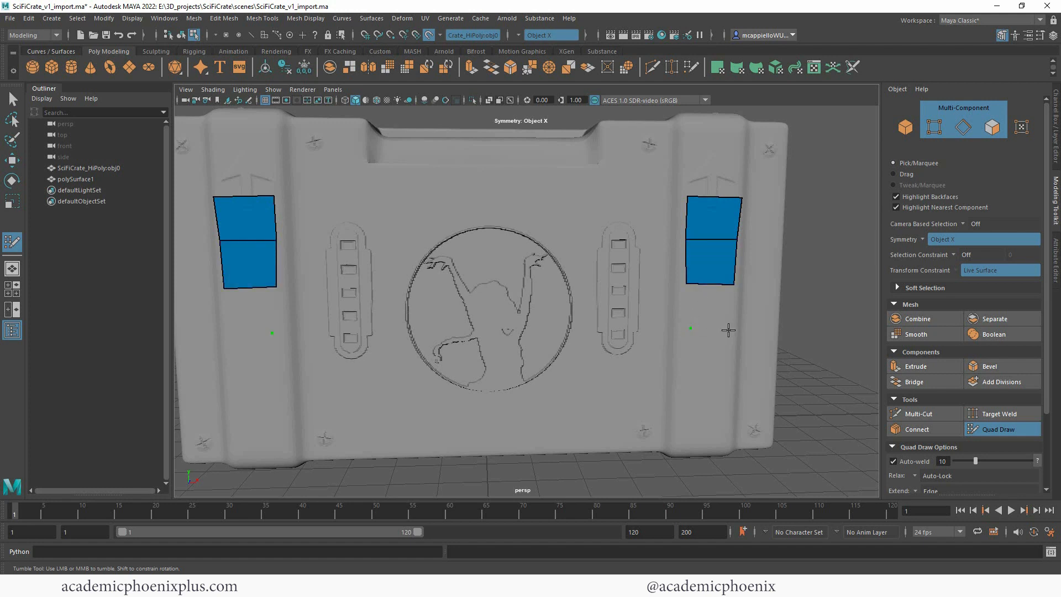
{"action": "left_click", "coordinate": [707, 307], "text": "shift"}
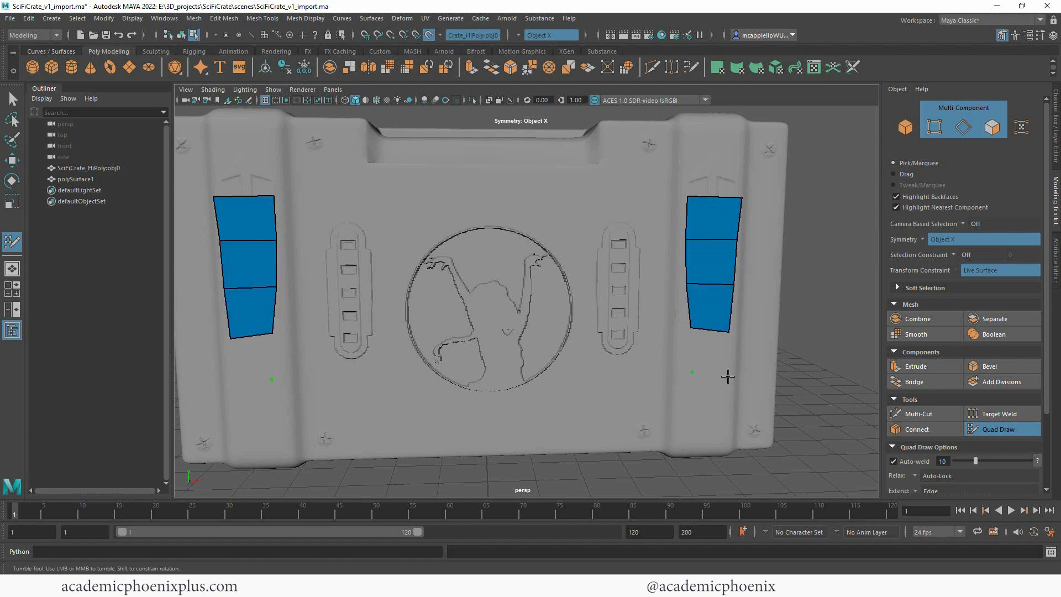
{"action": "left_click", "coordinate": [695, 359], "text": "shift"}
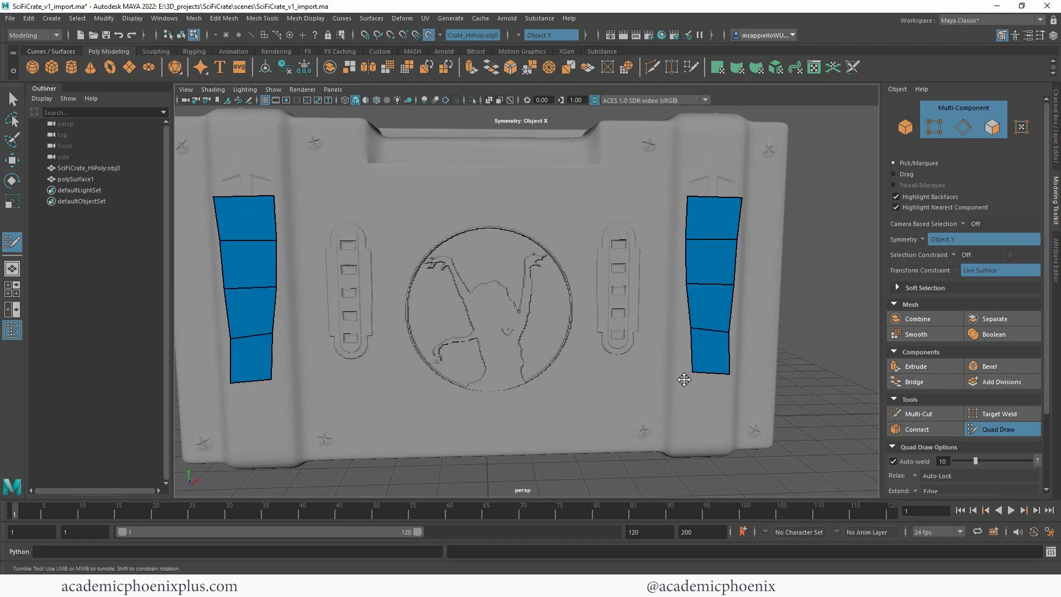
Step: Straighten and widen the mirrored quad strips by moving their inner and outer vertices toward the edges of the front bands
{"action": "left_click_drag", "start_coordinate": [691, 373], "coordinate": [678, 375]}
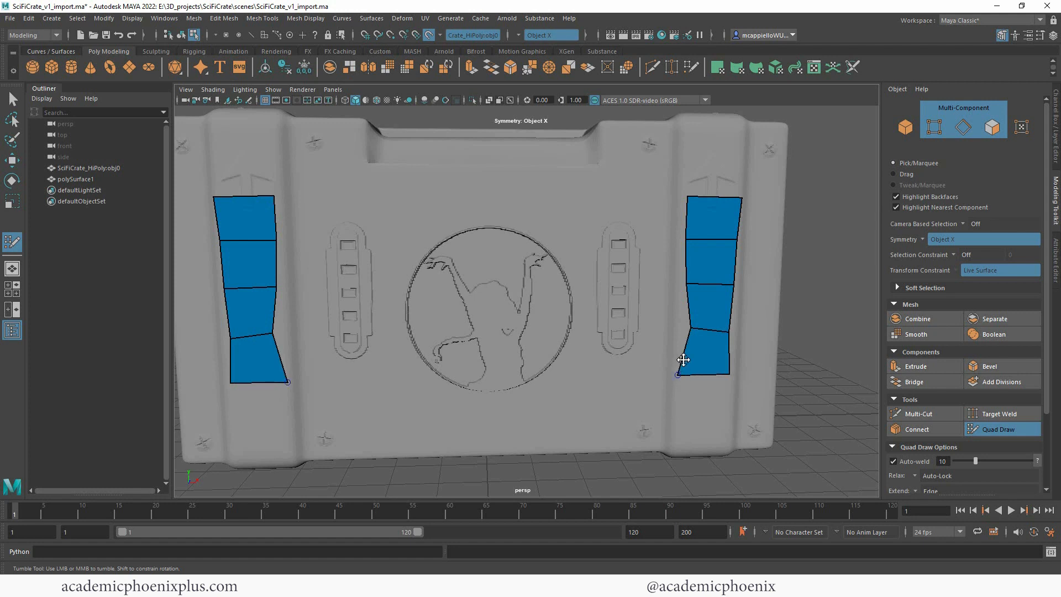
{"action": "left_click_drag", "start_coordinate": [689, 326], "coordinate": [679, 323]}
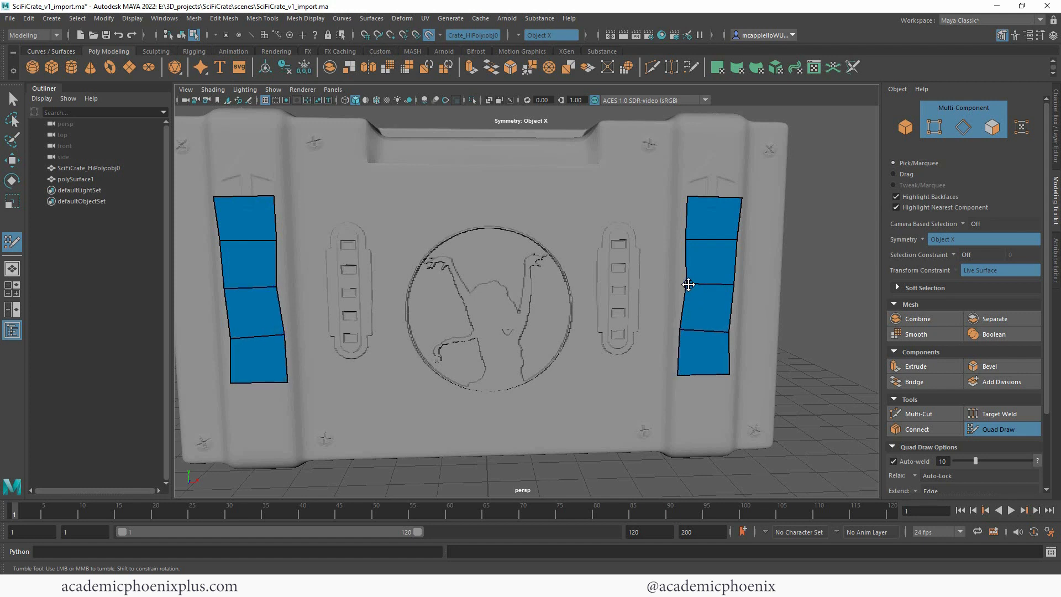
{"action": "left_click_drag", "start_coordinate": [684, 287], "coordinate": [681, 275]}
{"action": "left_click_drag", "start_coordinate": [685, 238], "coordinate": [684, 238]}
{"action": "left_click_drag", "start_coordinate": [690, 195], "coordinate": [685, 197]}
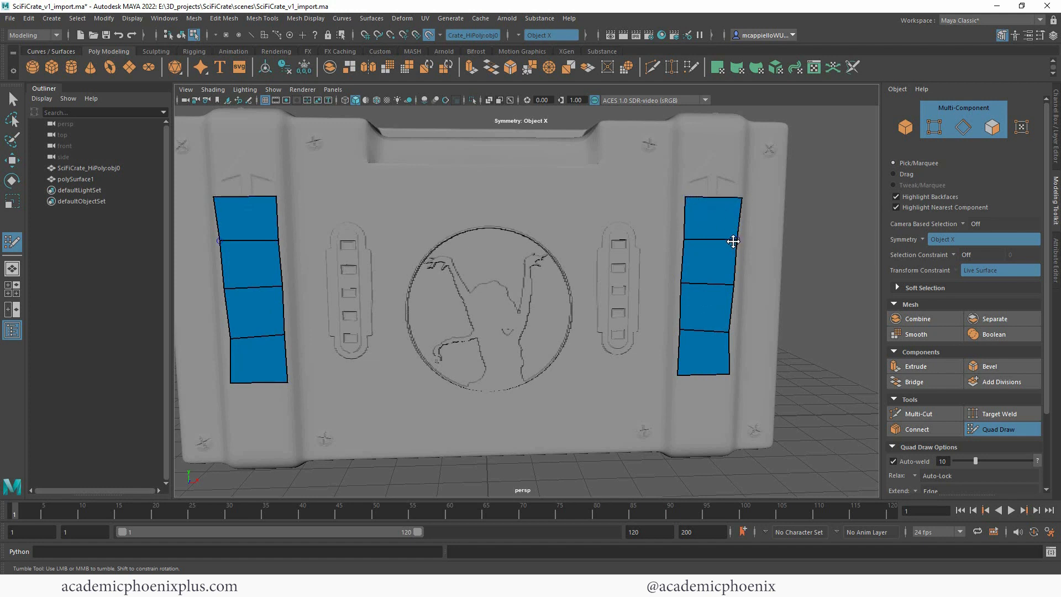
{"action": "left_click_drag", "start_coordinate": [732, 288], "coordinate": [735, 288]}
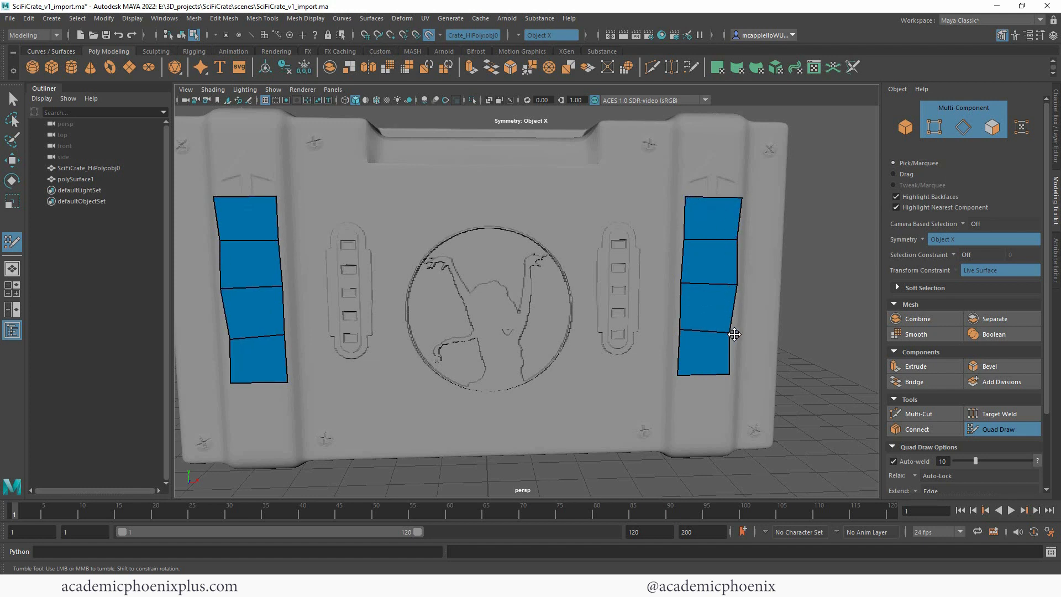
{"action": "left_click_drag", "start_coordinate": [727, 334], "coordinate": [735, 333]}
{"action": "left_click_drag", "start_coordinate": [729, 374], "coordinate": [733, 377]}
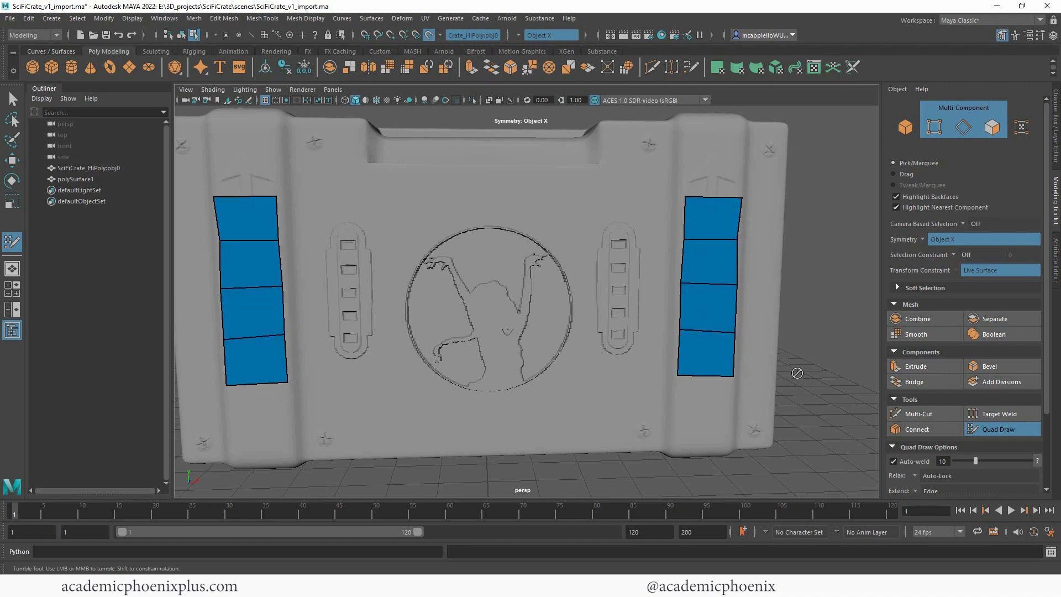
Step: Place dots above the arrowheads and onto the crate's top, and fill mirrored quads connecting down to the existing strips
{"action": "left_click_drag", "start_coordinate": [802, 337], "coordinate": [757, 268], "text": "alt"}
{"action": "left_click", "coordinate": [677, 224]}
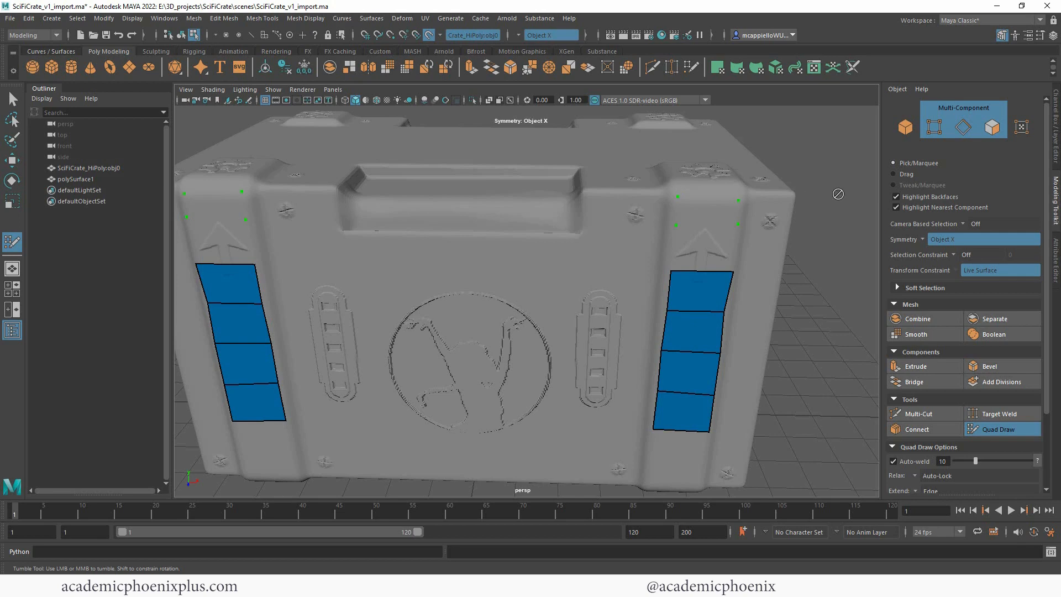
{"action": "left_click_drag", "start_coordinate": [837, 198], "coordinate": [661, 298], "text": "alt"}
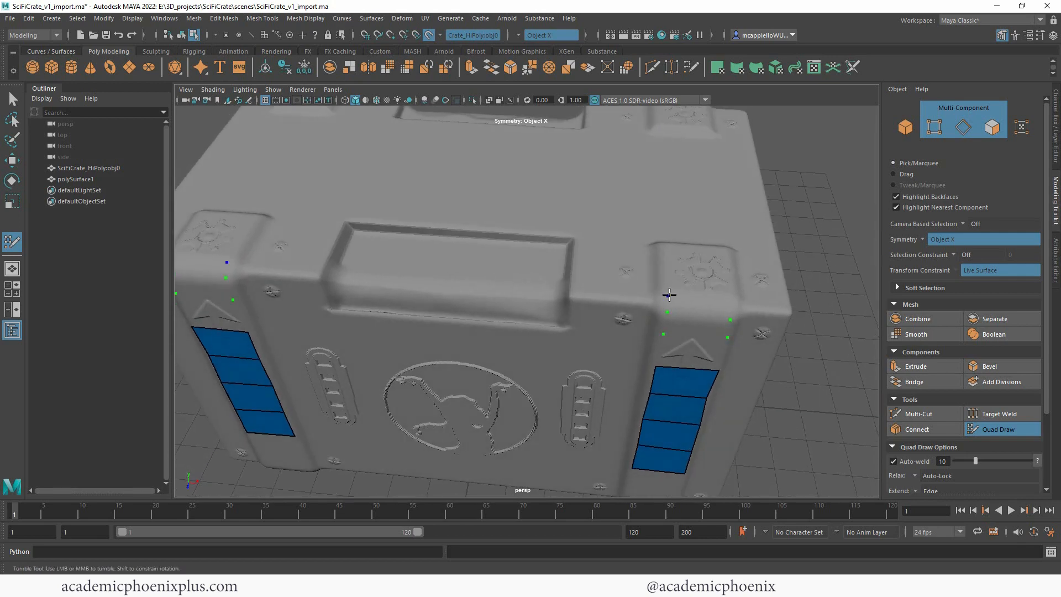
{"action": "left_click", "coordinate": [732, 268]}
{"action": "left_click", "coordinate": [667, 246]}
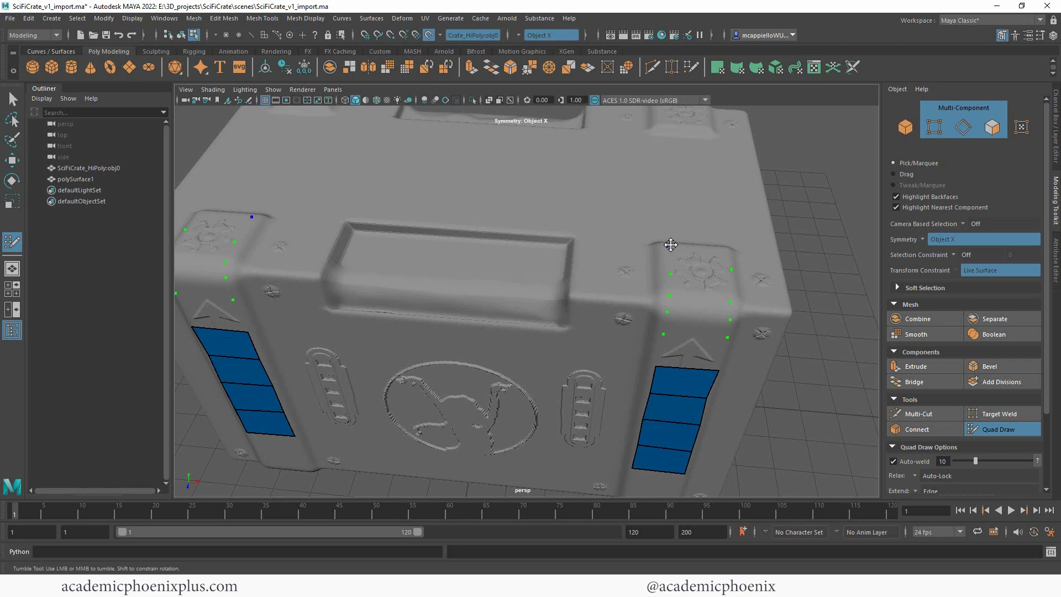
{"action": "left_click", "coordinate": [701, 258], "text": "shift"}
{"action": "left_click", "coordinate": [700, 282], "text": "shift"}
{"action": "left_click", "coordinate": [695, 308], "text": "shift"}
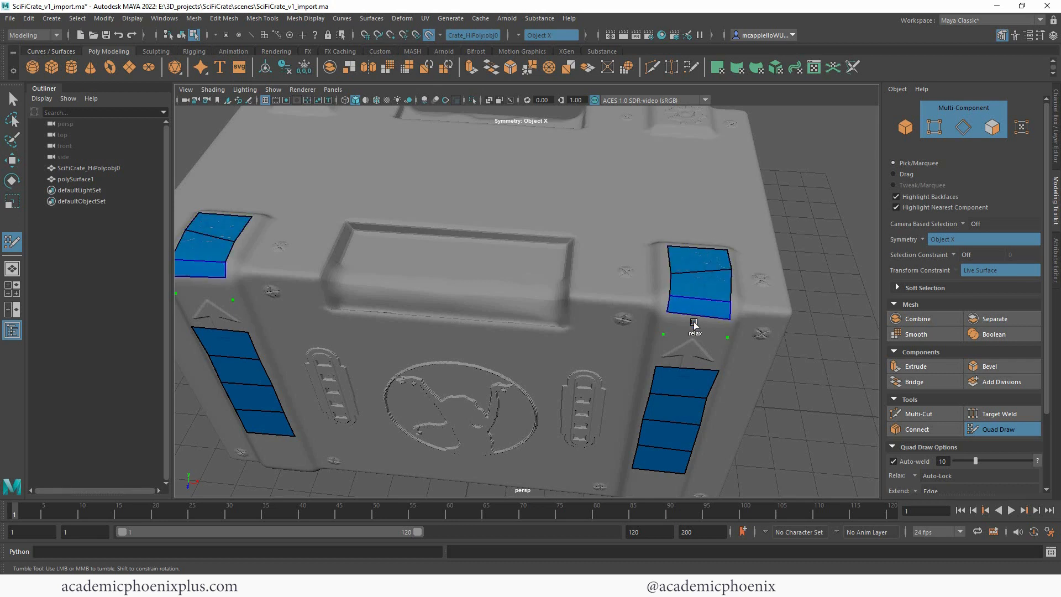
{"action": "left_click", "coordinate": [694, 326], "text": "shift"}
{"action": "left_click", "coordinate": [698, 351], "text": "shift"}
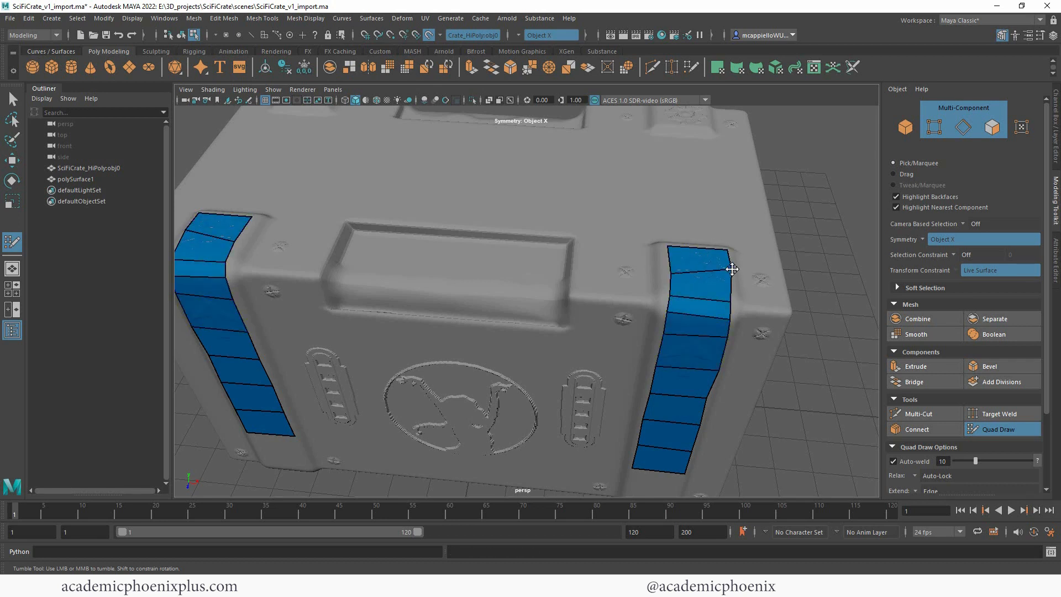
Step: Even out the outer edge of the mirrored strips by moving vertices near the crate's top edge and beside the arrowheads
{"action": "left_click_drag", "start_coordinate": [732, 269], "coordinate": [732, 280]}
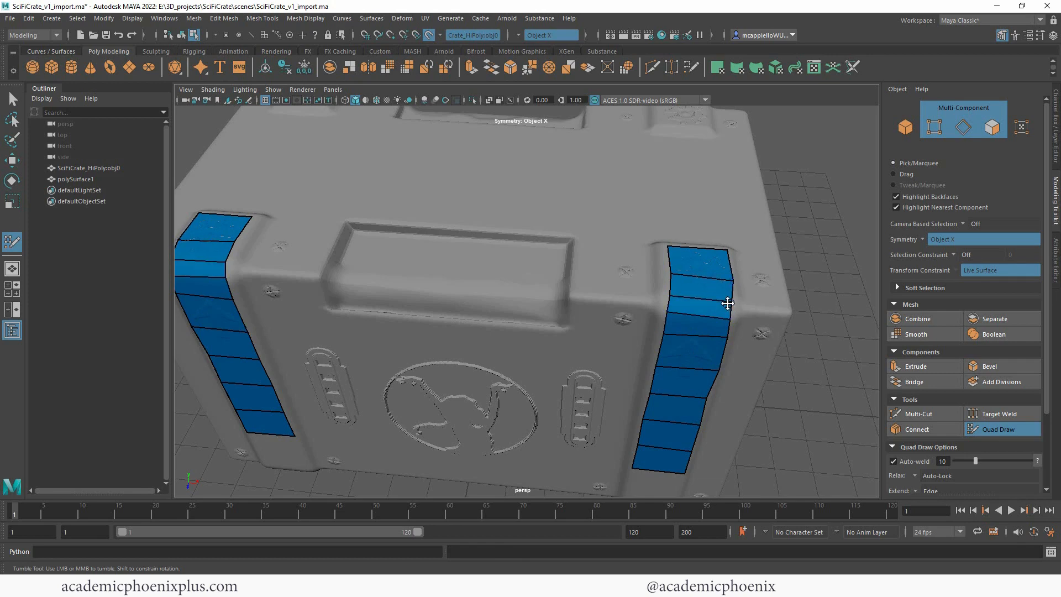
{"action": "left_click_drag", "start_coordinate": [860, 320], "coordinate": [768, 312], "text": "alt"}
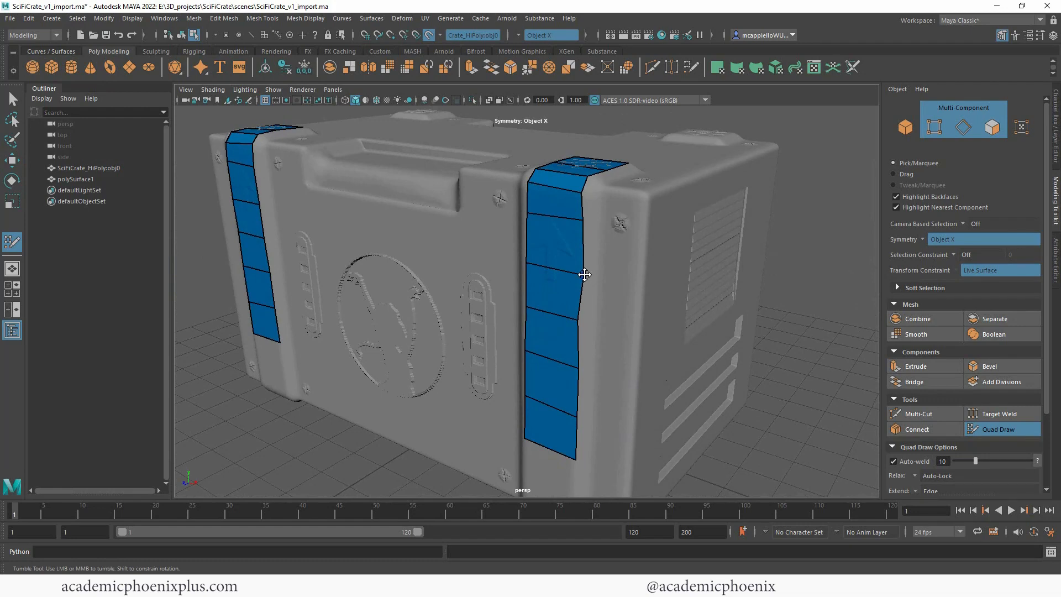
{"action": "left_click_drag", "start_coordinate": [585, 274], "coordinate": [580, 219], "text": "shift"}
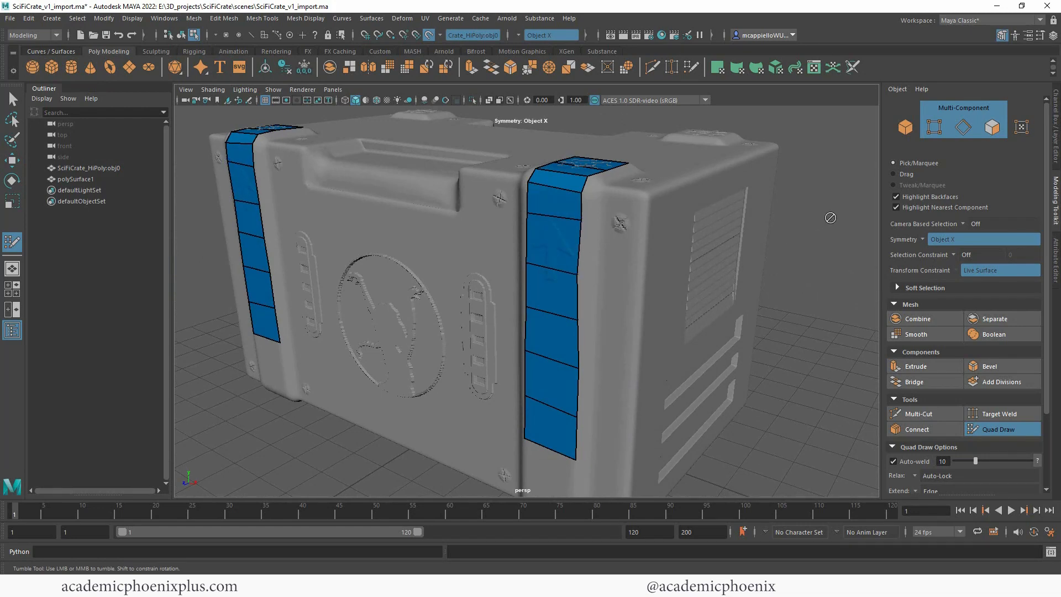
Step: Add a narrow outer column of mirrored quads along the upper part of both strips, from the top surface down past the arrowheads
{"action": "mouse_move", "coordinate": [830, 218]}
{"action": "left_mouse_down", "text": "alt"}
{"action": "mouse_move", "coordinate": [818, 240]}
{"action": "mouse_move", "coordinate": [829, 228]}
{"action": "left_mouse_up", "text": "alt"}
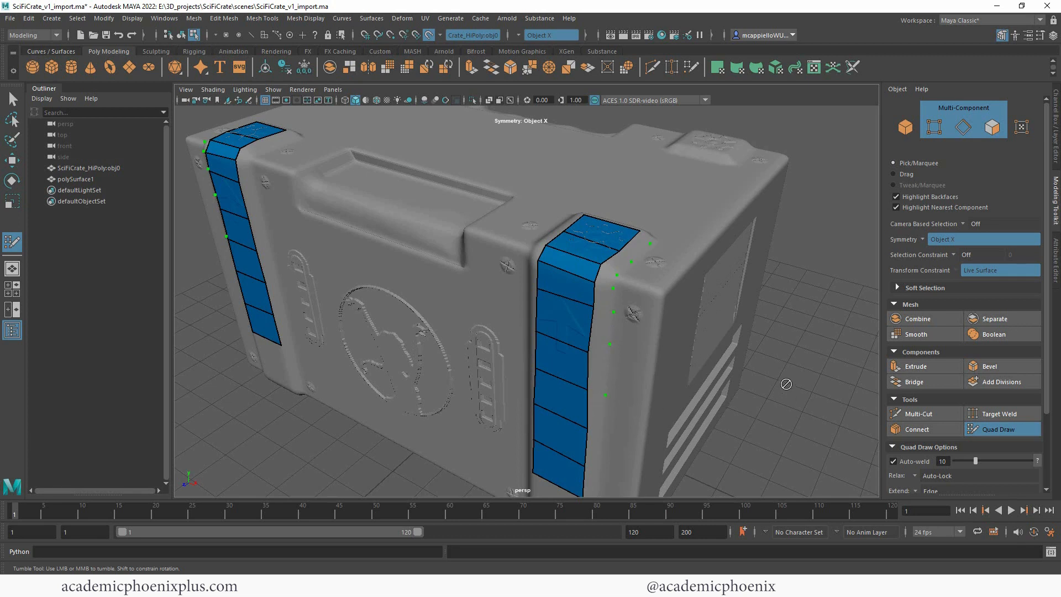
{"action": "left_click", "coordinate": [635, 247], "text": "shift"}
{"action": "left_click", "coordinate": [616, 263], "text": "shift"}
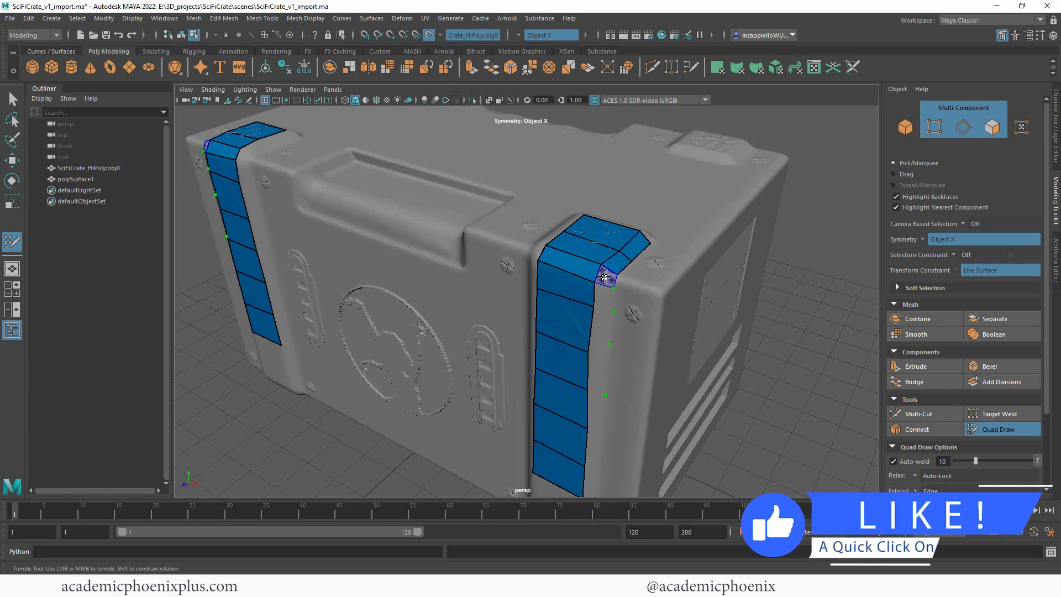
{"action": "left_click", "coordinate": [605, 276], "text": "shift"}
{"action": "left_click", "coordinate": [602, 297], "text": "shift"}
{"action": "left_click", "coordinate": [603, 331], "text": "shift"}
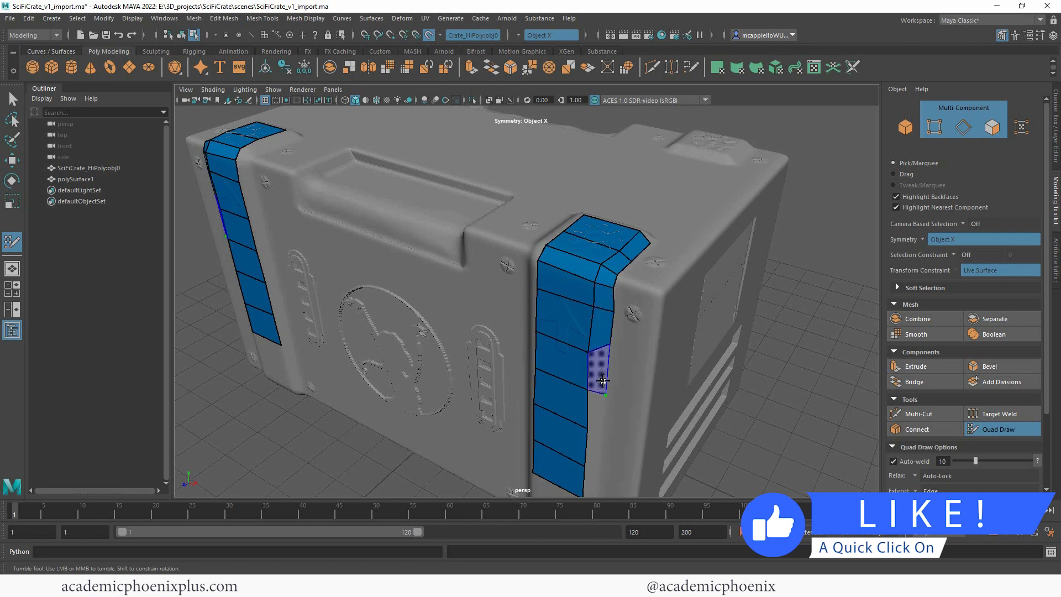
{"action": "left_click", "coordinate": [609, 367], "text": "shift"}
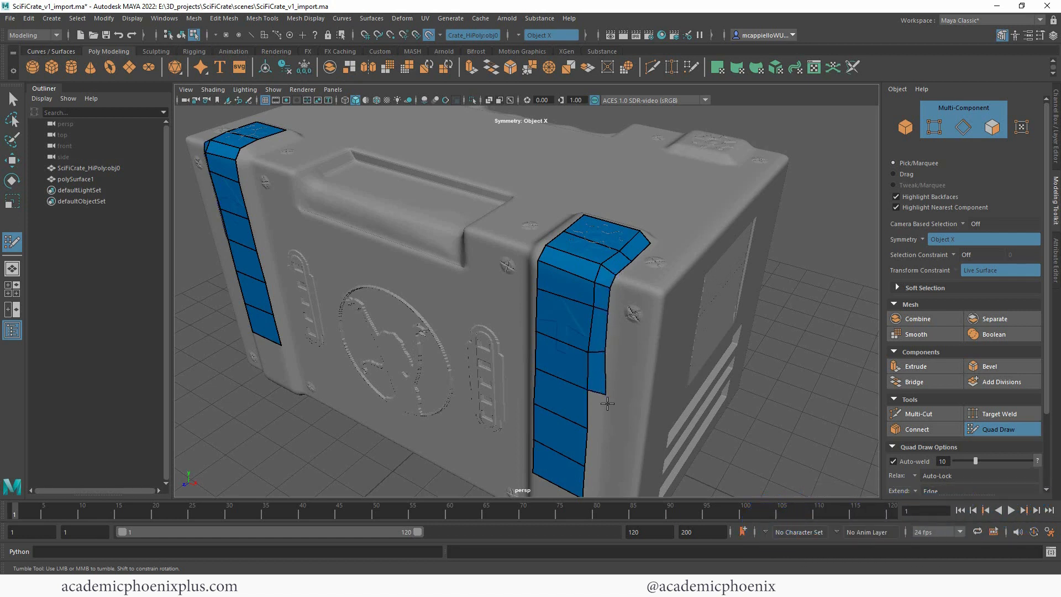
Step: Extend the outer column of mirrored quads down to the lower end of both strips
{"action": "left_click_drag", "start_coordinate": [638, 393], "coordinate": [636, 294], "text": "alt"}
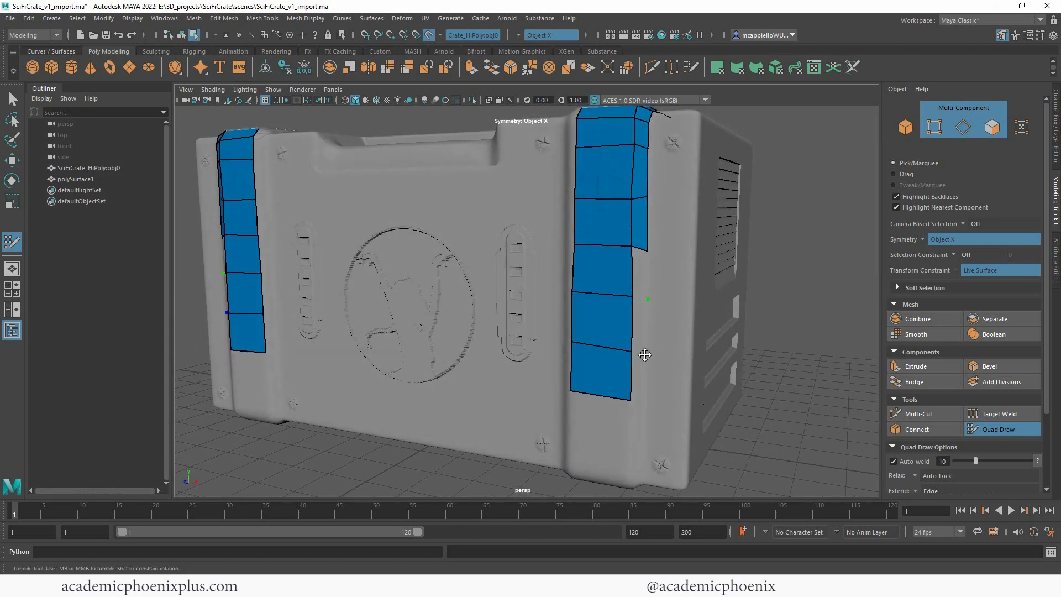
{"action": "left_click", "coordinate": [639, 376], "text": "shift"}
{"action": "left_click", "coordinate": [639, 326], "text": "shift"}
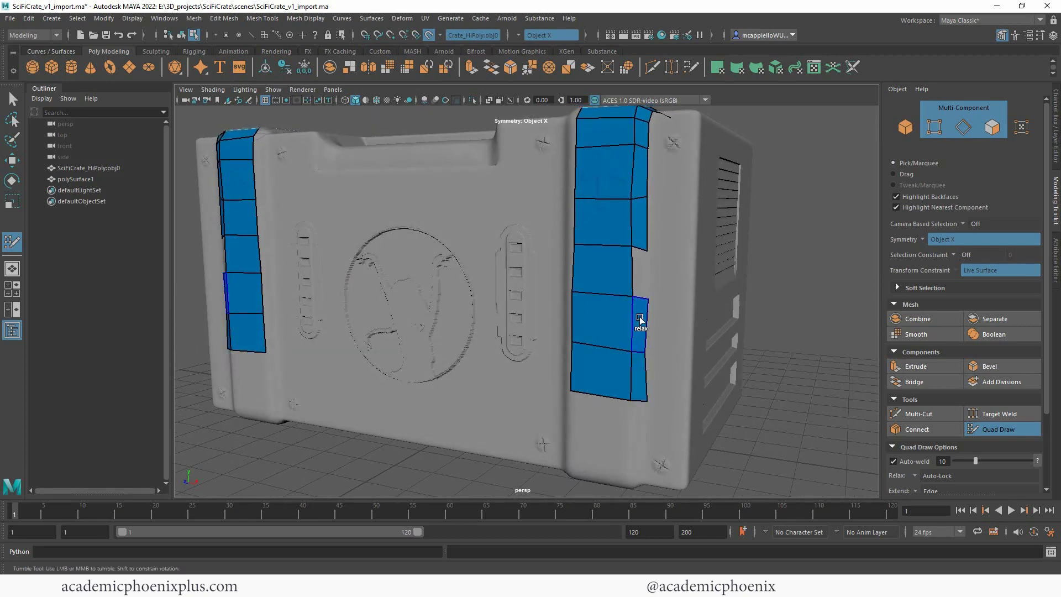
{"action": "left_click", "coordinate": [640, 275], "text": "shift"}
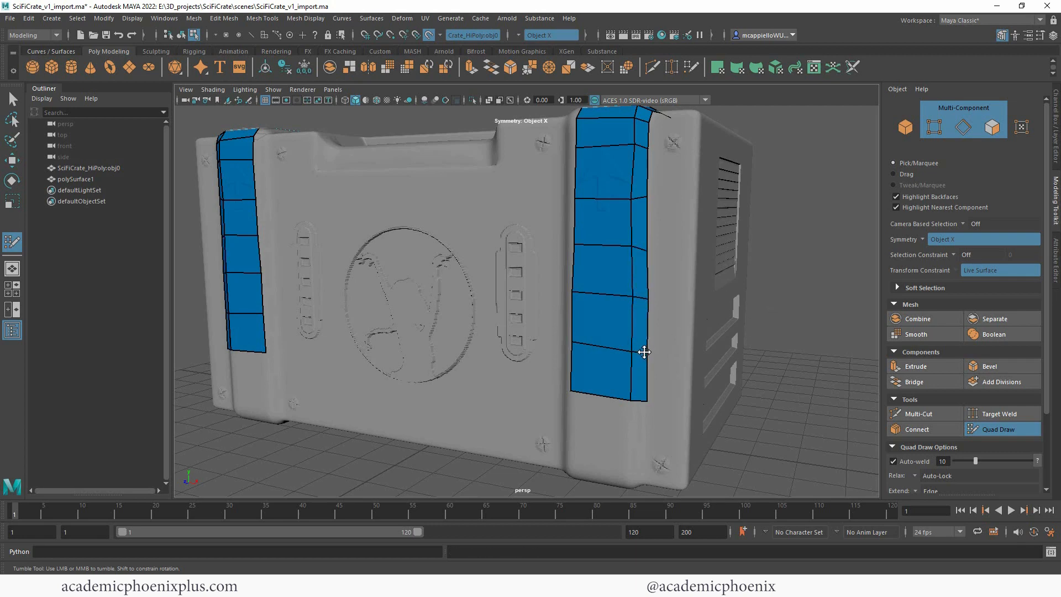
Step: Add five mirrored quads along the inner side of both strips on the crate's front face
{"action": "left_click_drag", "start_coordinate": [774, 341], "coordinate": [693, 380], "text": "alt"}
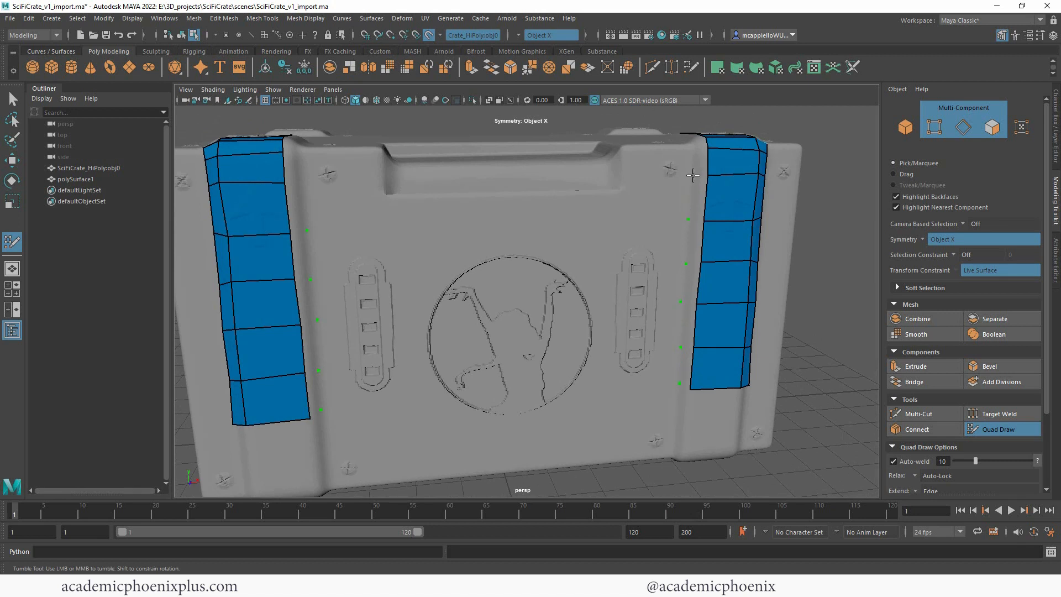
{"action": "left_click", "coordinate": [697, 198], "text": "shift"}
{"action": "left_click", "coordinate": [693, 241], "text": "shift"}
{"action": "left_click", "coordinate": [690, 282], "text": "shift"}
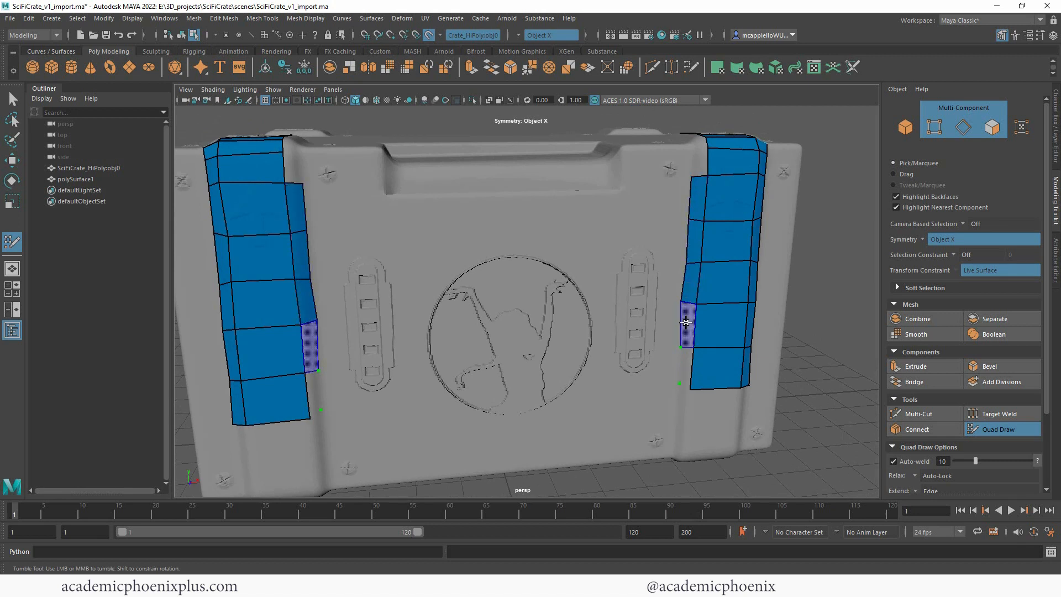
{"action": "left_click", "coordinate": [686, 322], "text": "shift"}
{"action": "left_click", "coordinate": [689, 368], "text": "shift"}
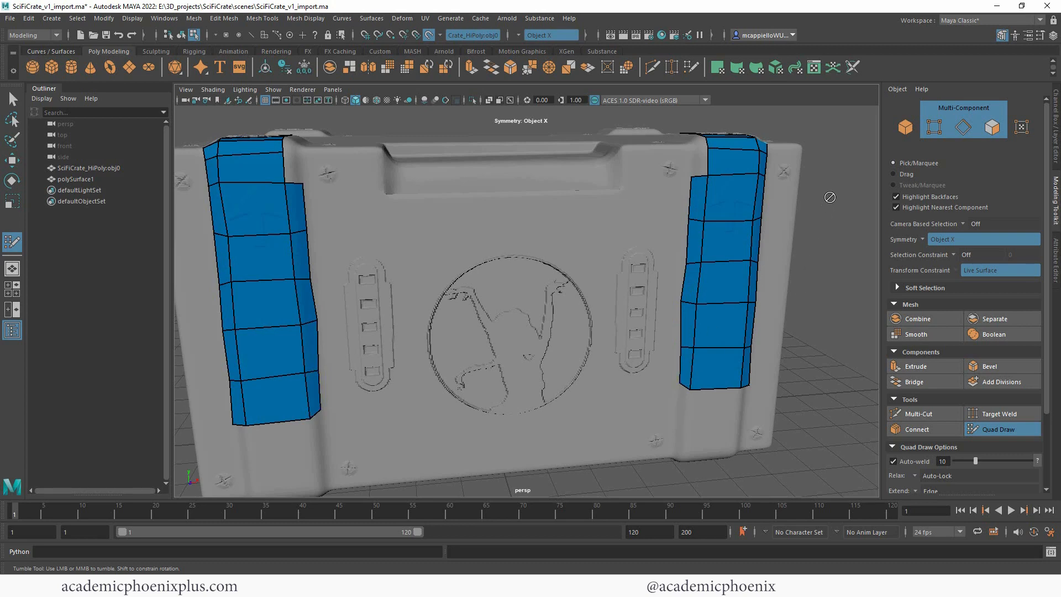
Step: Fill the remaining inner-side quads around the crate's top edge on both bands, and undo the extra dots placed beside them
{"action": "left_click_drag", "start_coordinate": [830, 198], "coordinate": [749, 265], "text": "alt"}
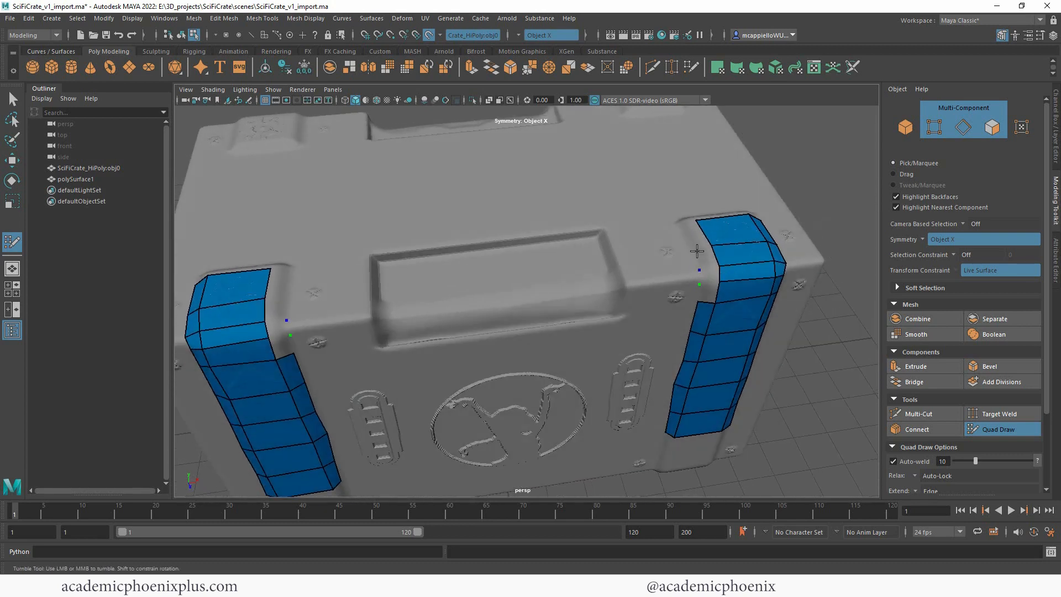
{"action": "left_click", "coordinate": [693, 237], "text": "shift"}
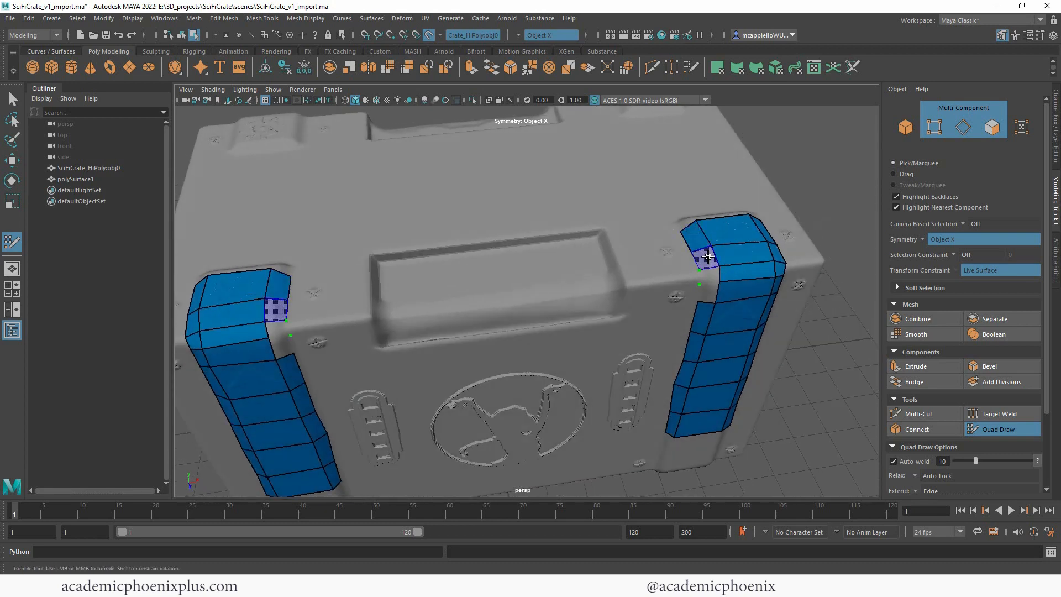
{"action": "left_click", "coordinate": [706, 260], "text": "shift"}
{"action": "left_click", "coordinate": [710, 277], "text": "shift"}
{"action": "left_click", "coordinate": [707, 298], "text": "shift"}
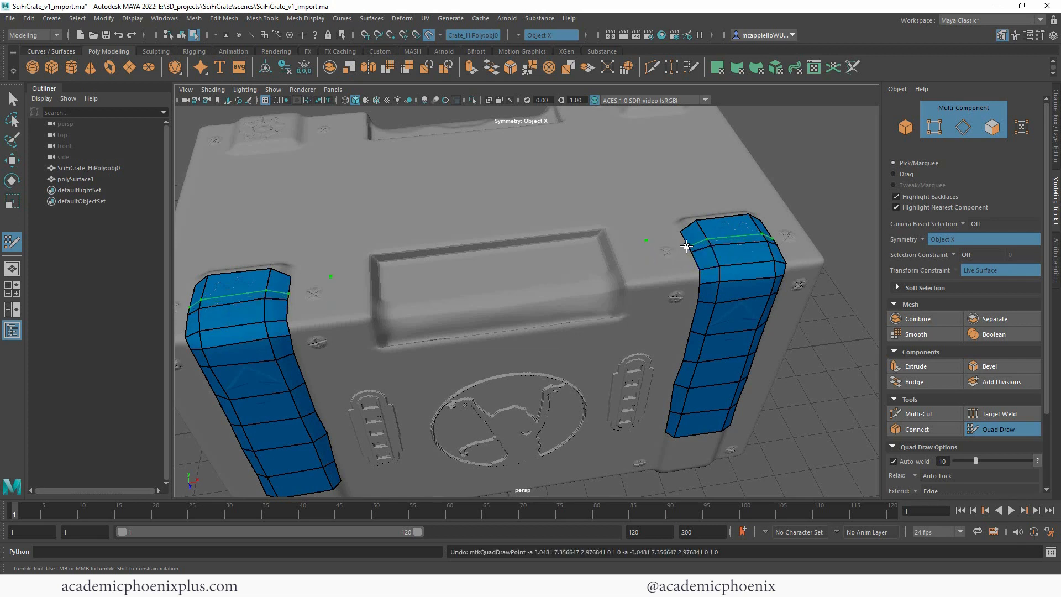
{"action": "key", "text": "ctrl+z"}
{"action": "key", "text": "ctrl+z"}
Step: Expand the Quad Draw Keyboard/Mouse Shortcuts section and review the full list of shortcuts
{"action": "scroll", "coordinate": [964, 387], "scroll_direction": "down", "scroll_amount": 4}
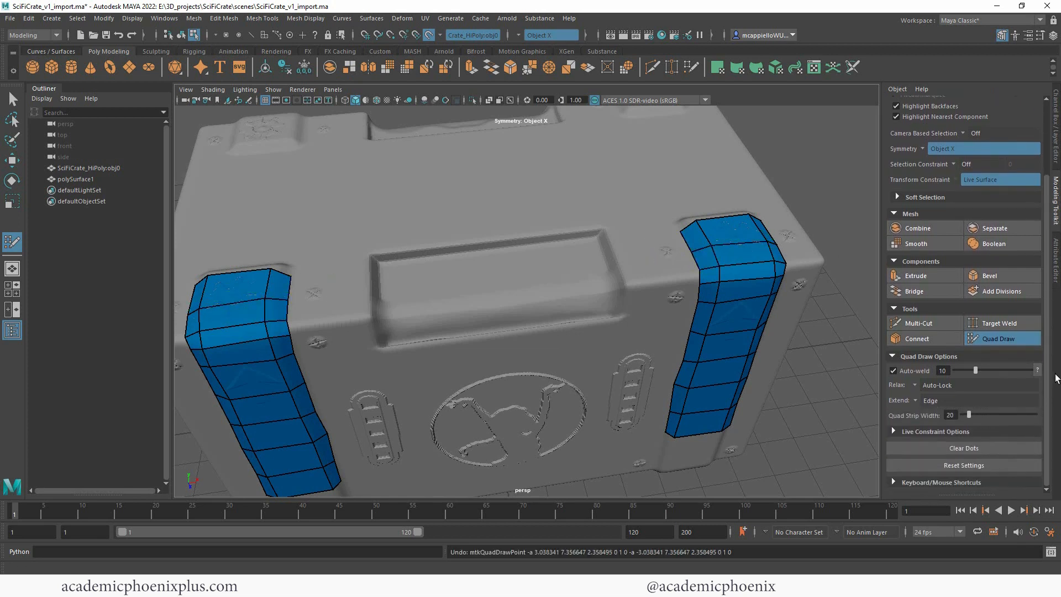
{"action": "left_click", "coordinate": [894, 481]}
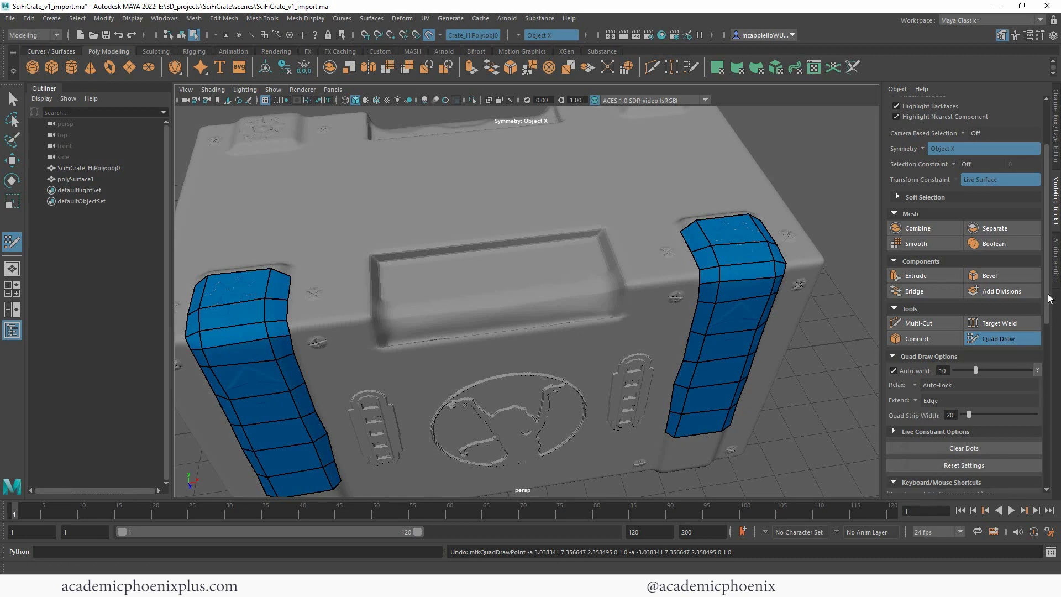
{"action": "left_click_drag", "start_coordinate": [1049, 298], "coordinate": [1059, 454]}
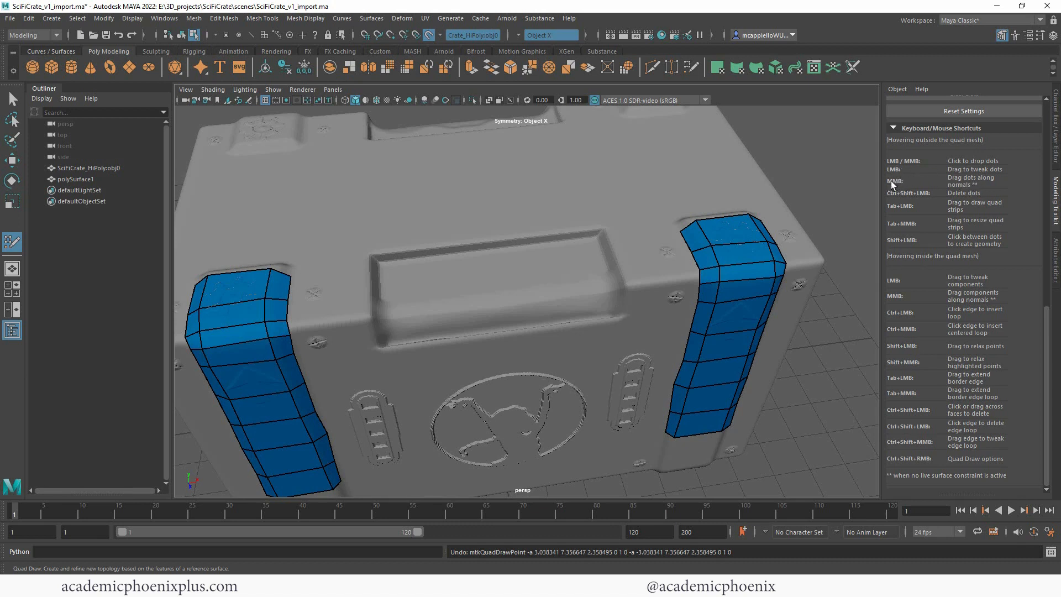
Step: Try deleting faces and inserting a lengthwise edge loop down the middle of the mirrored strips, undoing each change
{"action": "left_click_drag", "start_coordinate": [716, 243], "coordinate": [715, 245]}
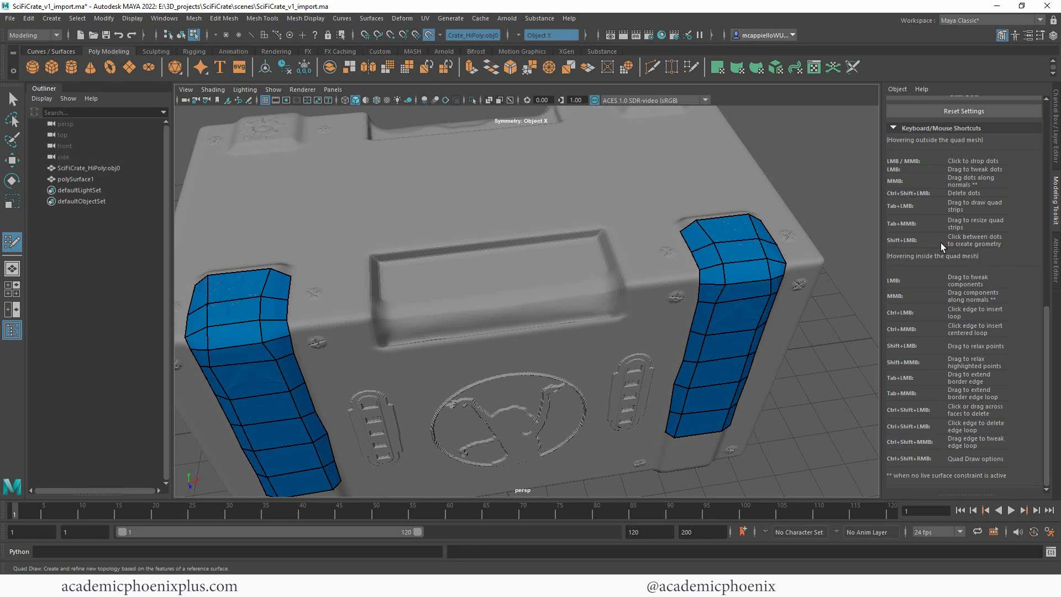
{"action": "key", "text": "ctrl+z"}
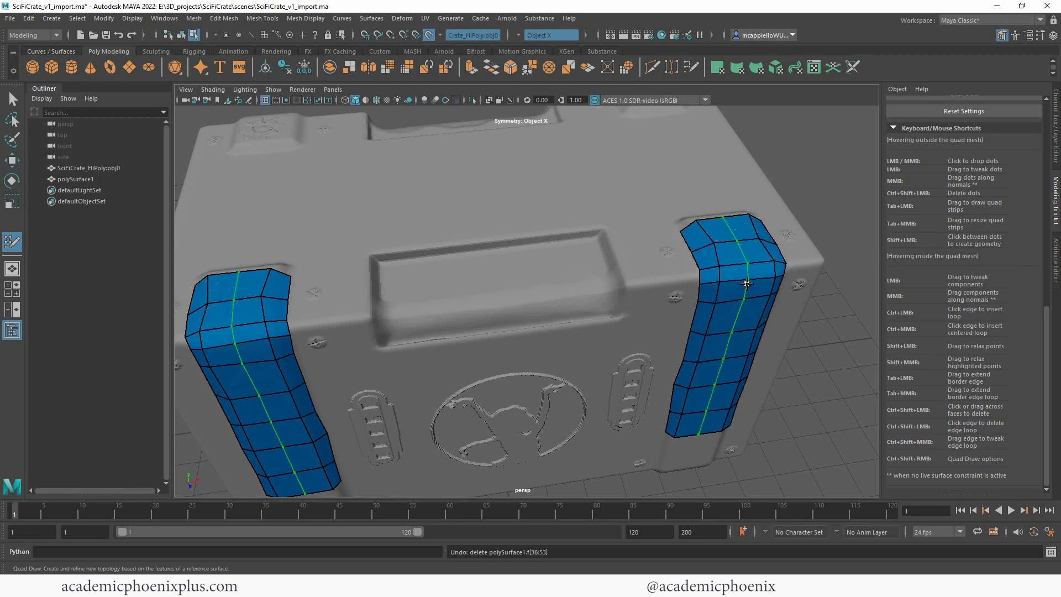
{"action": "left_click", "coordinate": [740, 393], "text": "ctrl"}
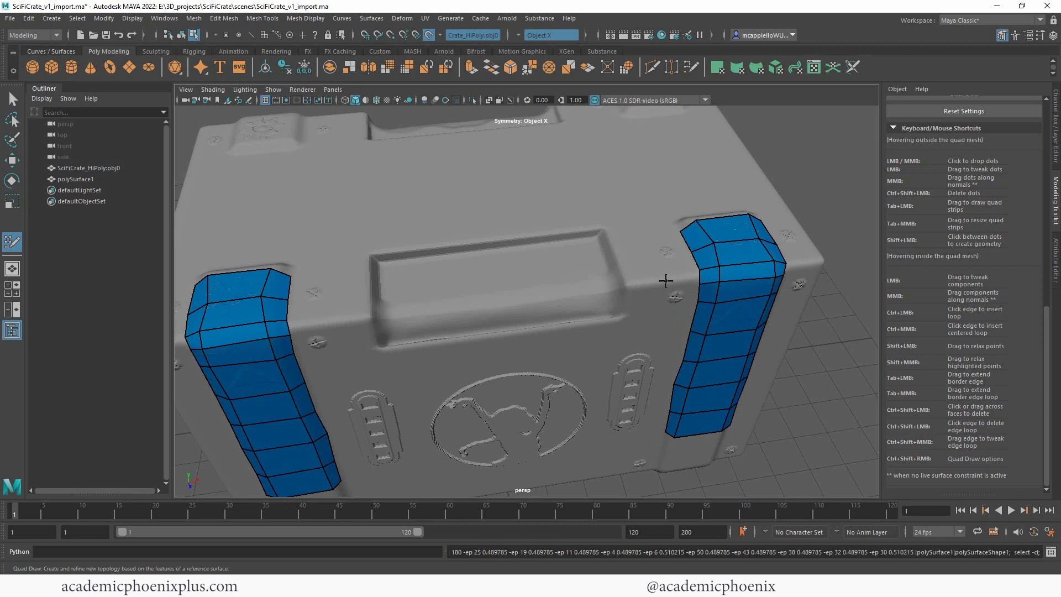
{"action": "key", "text": "ctrl+z"}
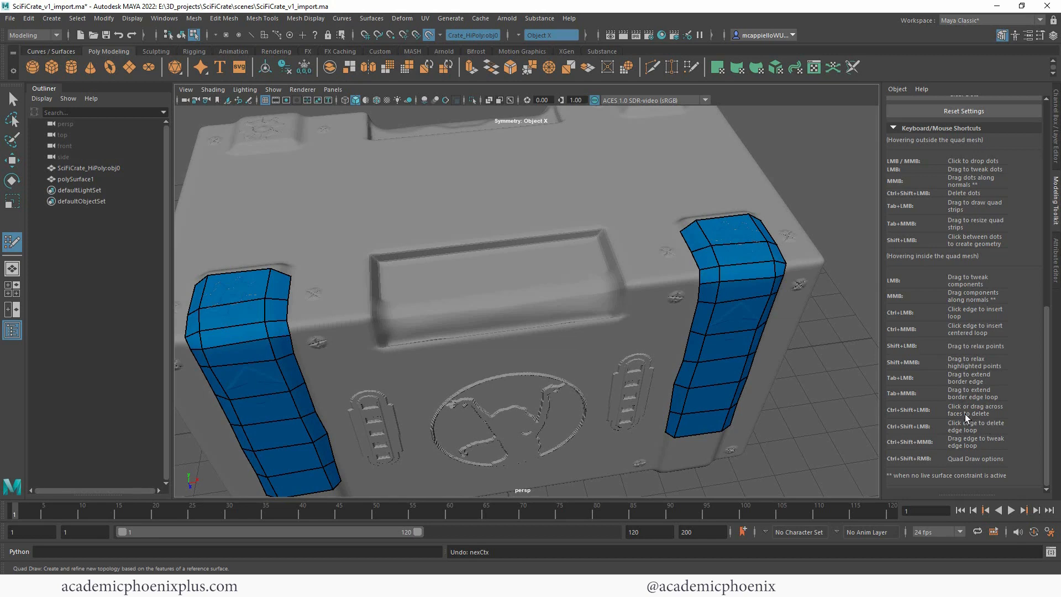
Step: Try placing mirrored dots on the crate's top between the bands and the handle recess, and undo them
{"action": "left_click_drag", "start_coordinate": [827, 332], "coordinate": [810, 316], "text": "alt"}
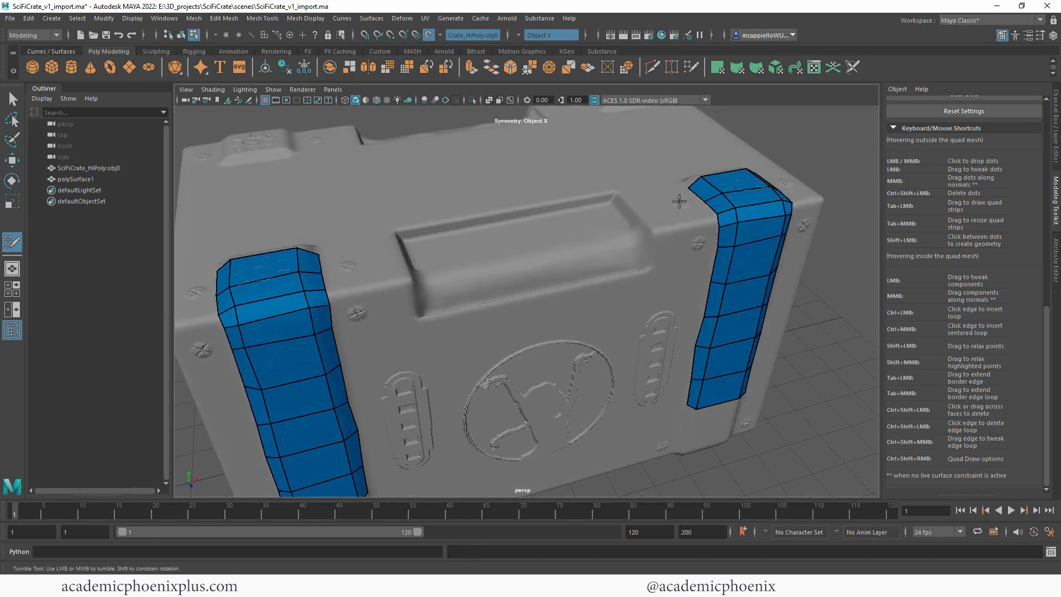
{"action": "left_click_drag", "start_coordinate": [667, 221], "coordinate": [617, 256], "text": "alt"}
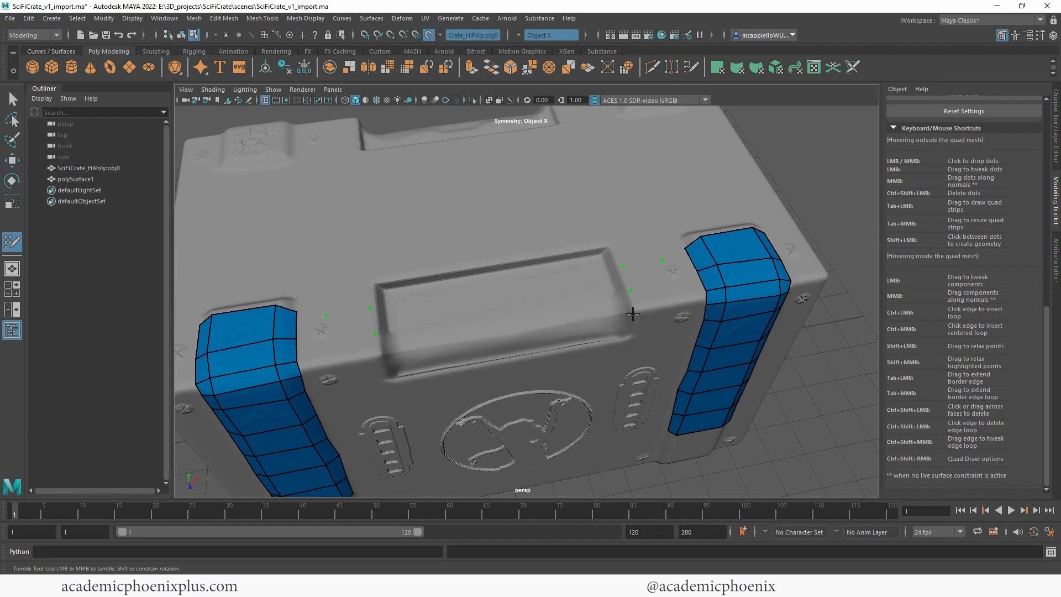
{"action": "key", "text": "ctrl+z"}
{"action": "key", "text": "ctrl+z"}
{"action": "key", "text": "ctrl+z"}
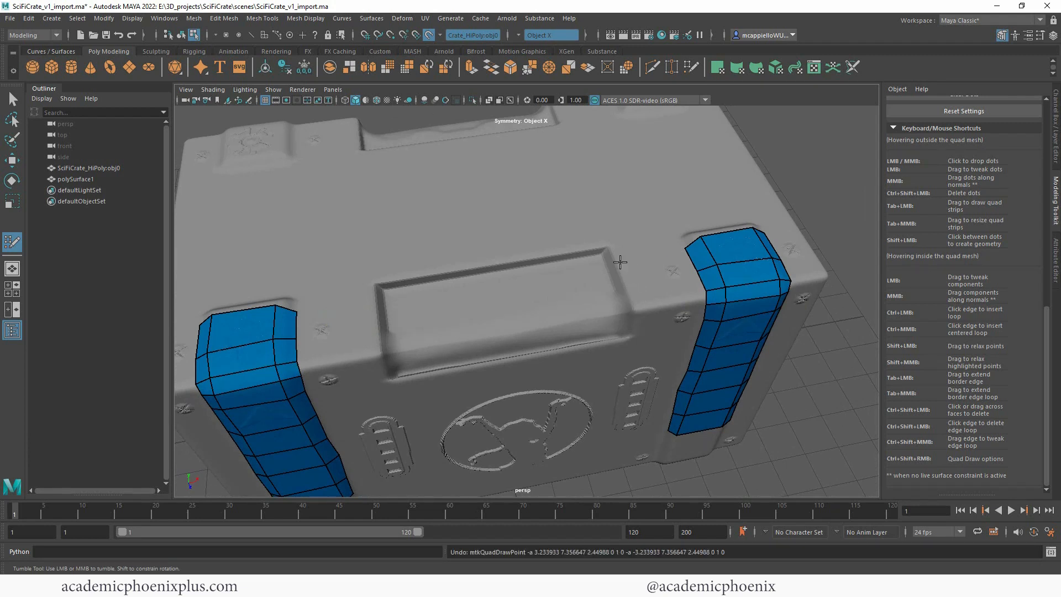
Step: Place mirrored dots beside the handle recess and fill quads from both bands to them across the crate's top front edge
{"action": "left_click", "coordinate": [619, 263]}
{"action": "left_click", "coordinate": [628, 288]}
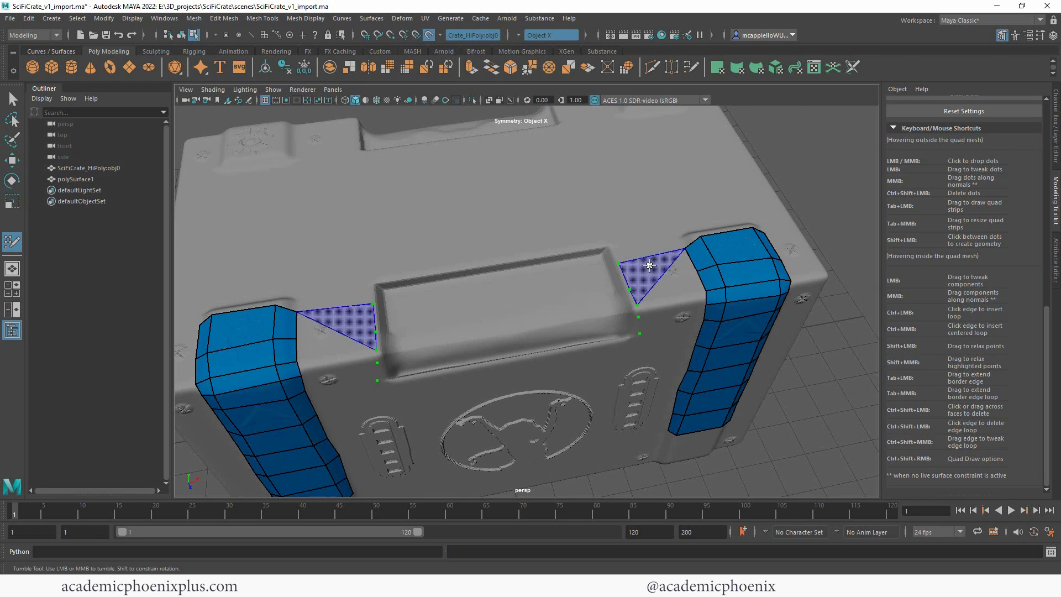
{"action": "left_click", "coordinate": [661, 266], "text": "shift"}
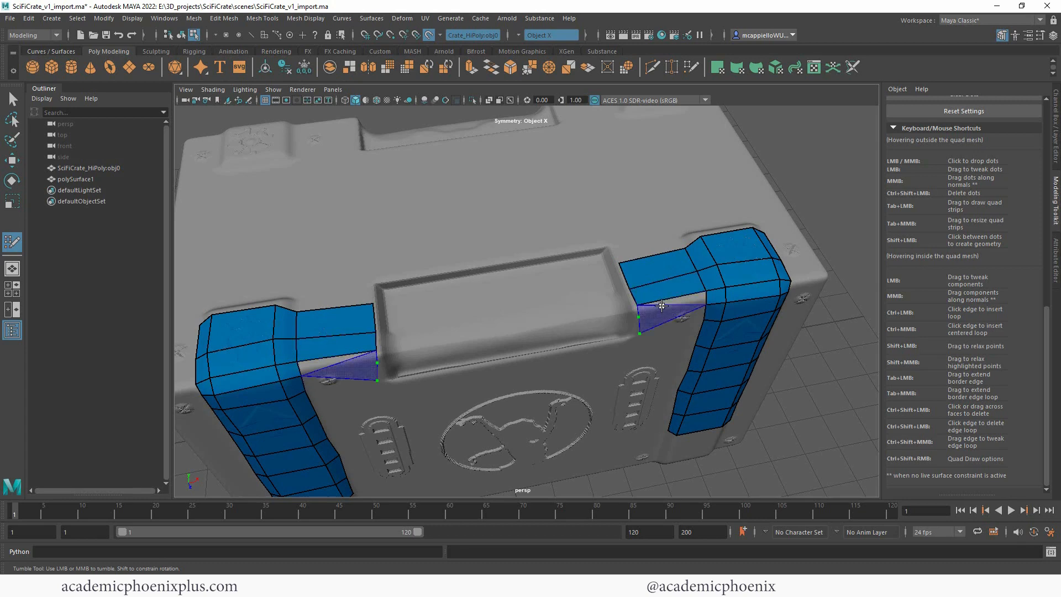
{"action": "left_click_drag", "start_coordinate": [849, 291], "coordinate": [854, 270], "text": "alt"}
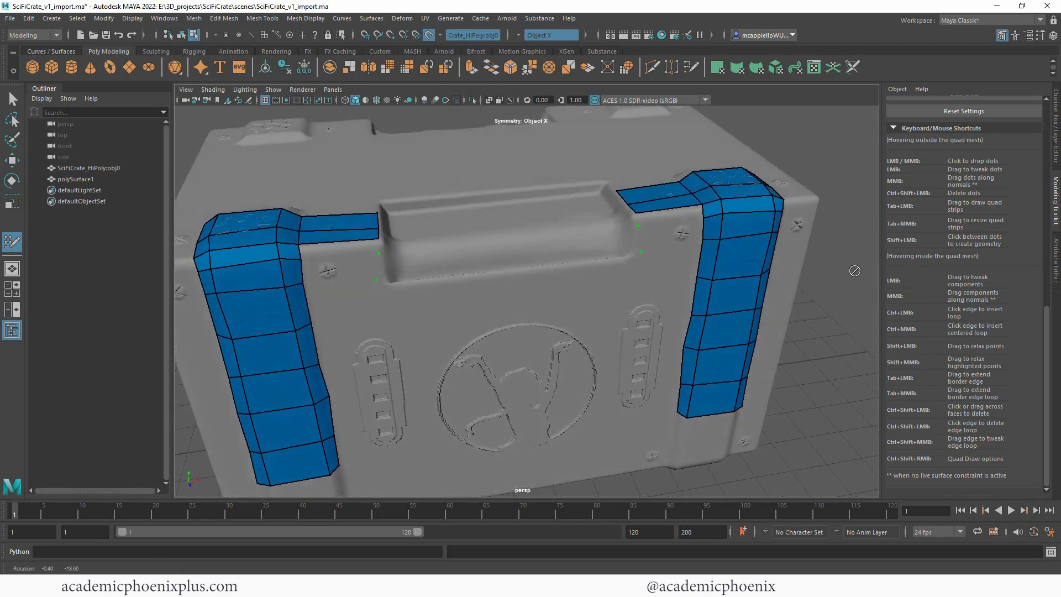
{"action": "left_click", "coordinate": [664, 237], "text": "shift"}
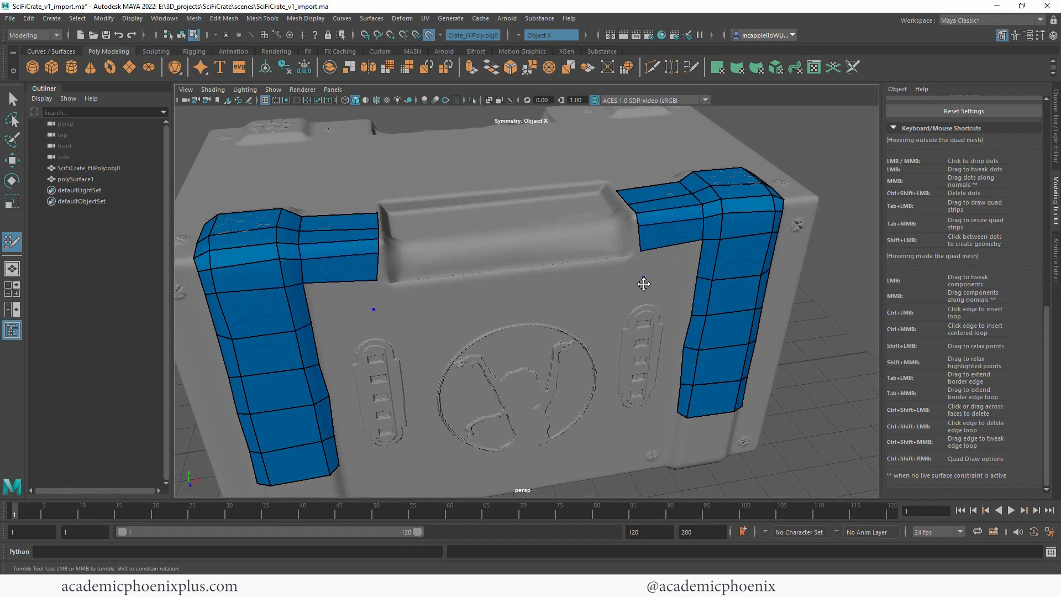
Step: Extend the mirrored quads down the crate's front over the vents to the lower ends of both bands
{"action": "left_click", "coordinate": [647, 318]}
{"action": "left_click", "coordinate": [667, 254], "text": "shift"}
{"action": "left_click", "coordinate": [662, 302], "text": "shift"}
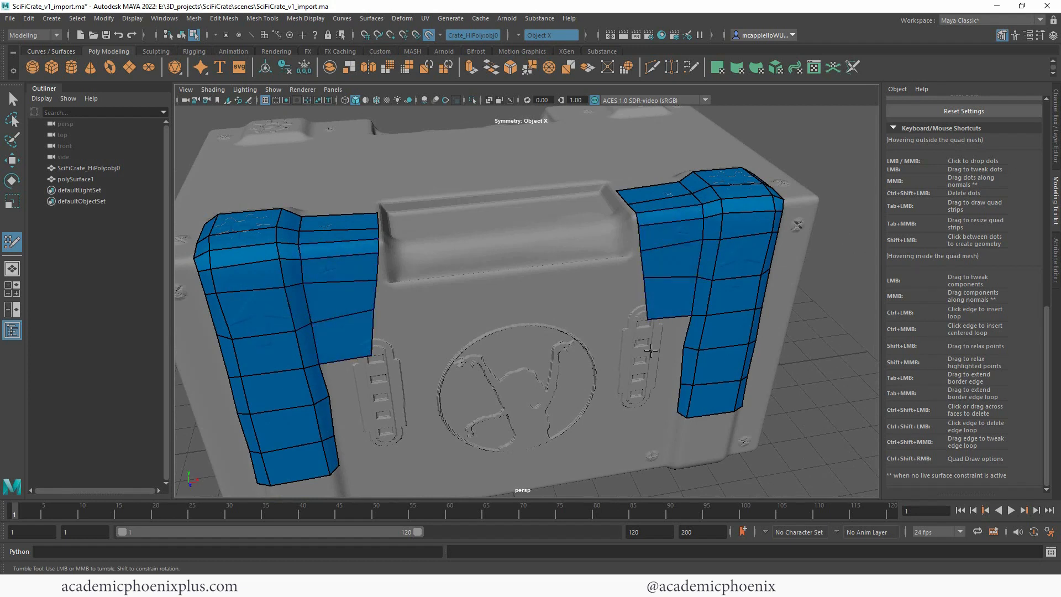
{"action": "left_click", "coordinate": [666, 402], "text": "shift"}
{"action": "left_click", "coordinate": [667, 376], "text": "shift"}
{"action": "left_click", "coordinate": [666, 339], "text": "shift"}
Step: Move the inner border vertices into line along the vents' inner edges and insert a vertical edge loop through the added quads
{"action": "left_click_drag", "start_coordinate": [651, 351], "coordinate": [641, 421]}
{"action": "left_click_drag", "start_coordinate": [642, 278], "coordinate": [615, 305]}
{"action": "left_click_drag", "start_coordinate": [578, 396], "coordinate": [559, 397]}
{"action": "left_click_drag", "start_coordinate": [573, 354], "coordinate": [559, 351]}
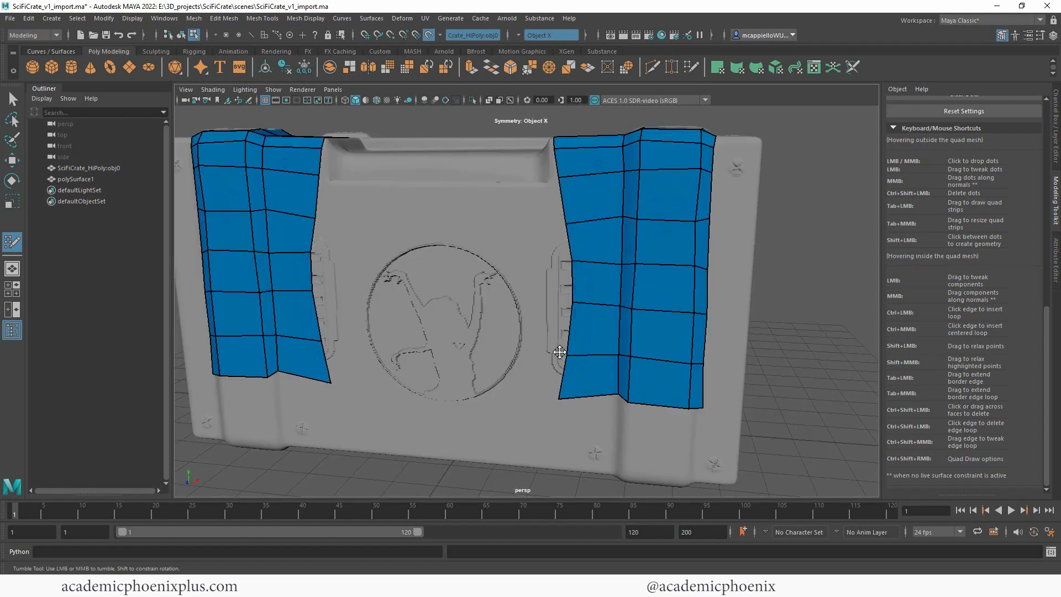
{"action": "left_click_drag", "start_coordinate": [575, 302], "coordinate": [559, 301]}
{"action": "left_click_drag", "start_coordinate": [572, 259], "coordinate": [553, 219]}
{"action": "left_click_drag", "start_coordinate": [560, 303], "coordinate": [549, 303]}
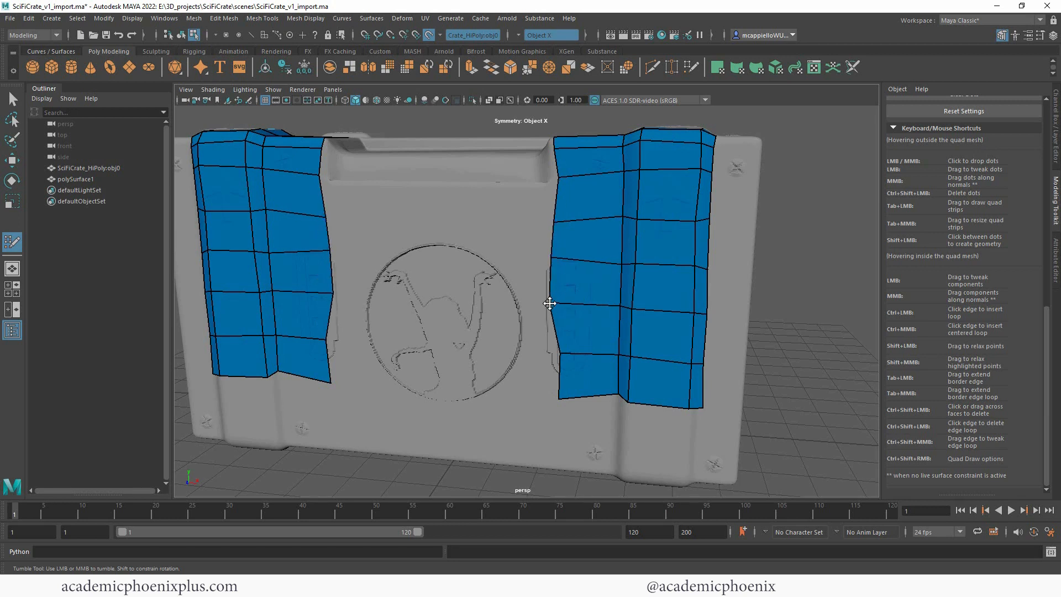
{"action": "left_click_drag", "start_coordinate": [559, 355], "coordinate": [547, 355]}
{"action": "left_click_drag", "start_coordinate": [559, 397], "coordinate": [548, 398]}
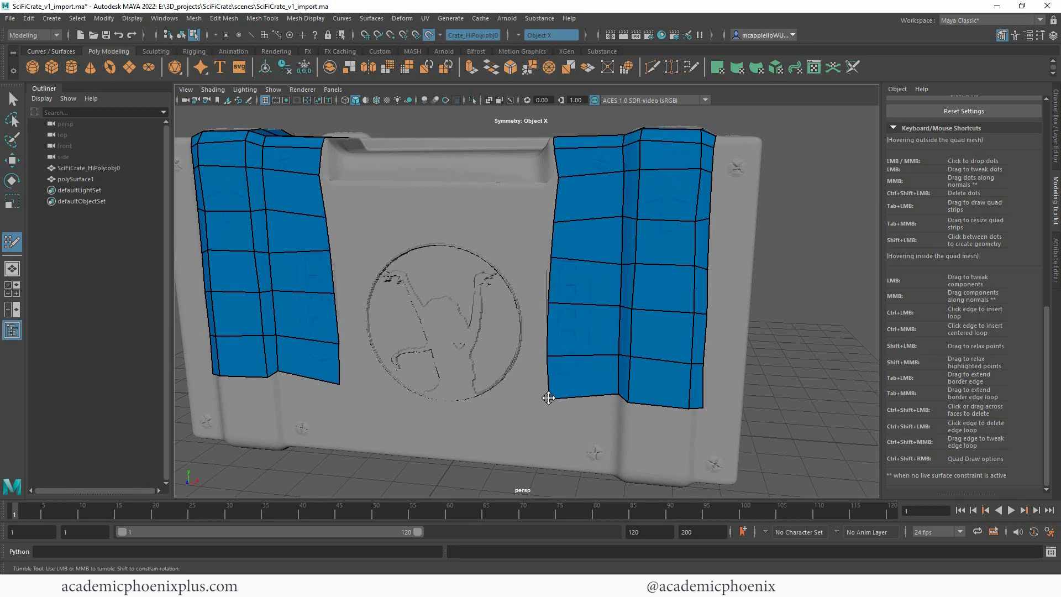
{"action": "left_click_drag", "start_coordinate": [559, 177], "coordinate": [554, 175]}
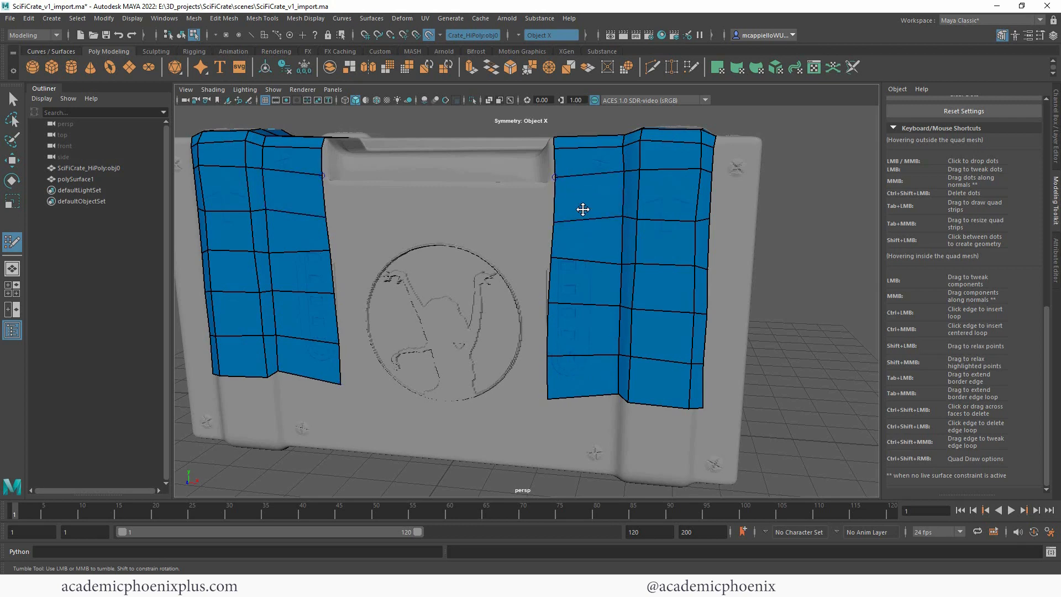
{"action": "left_click_drag", "start_coordinate": [826, 257], "coordinate": [782, 267], "text": "alt"}
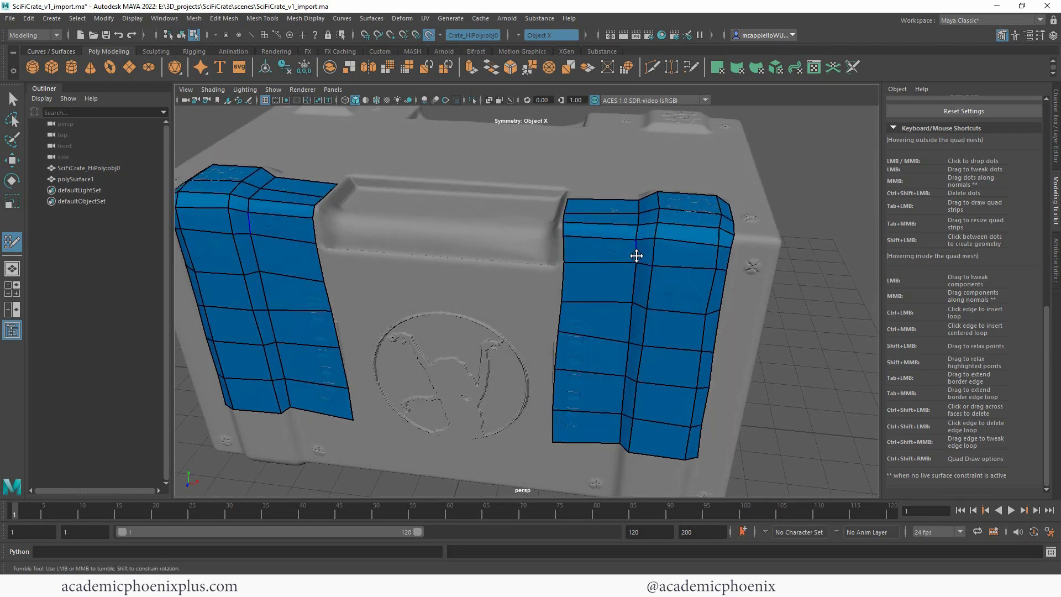
{"action": "left_click", "coordinate": [601, 247], "text": "ctrl"}
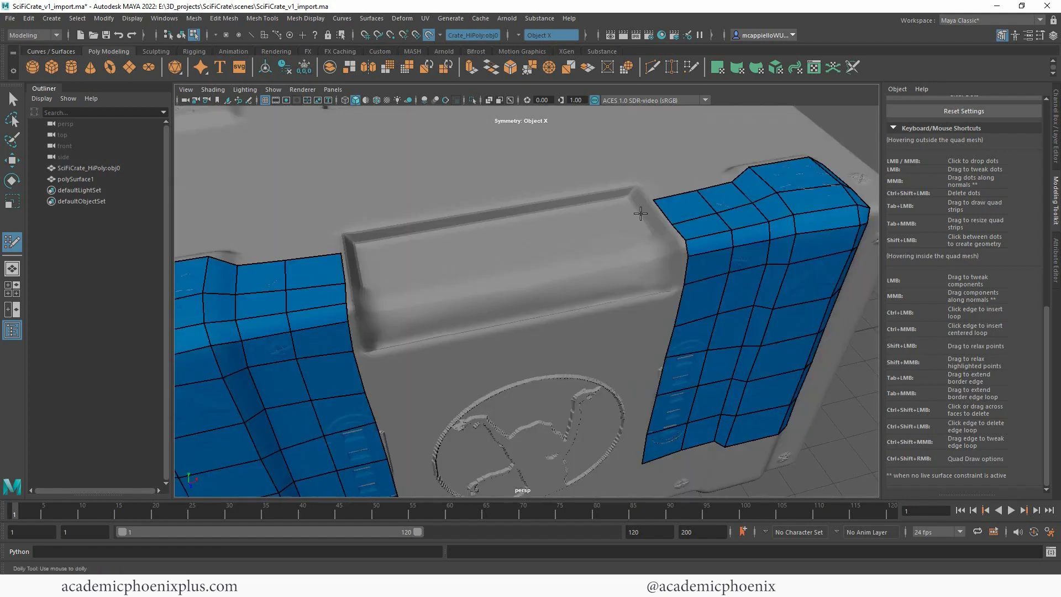
Step: Place mirrored columns of dots inside the handle recess near its ends and further inward, undoing the misplaced dots
{"action": "left_click", "coordinate": [638, 216]}
{"action": "left_click", "coordinate": [651, 231]}
{"action": "left_click", "coordinate": [603, 229]}
{"action": "key", "text": "ctrl+z"}
{"action": "key", "text": "ctrl+z"}
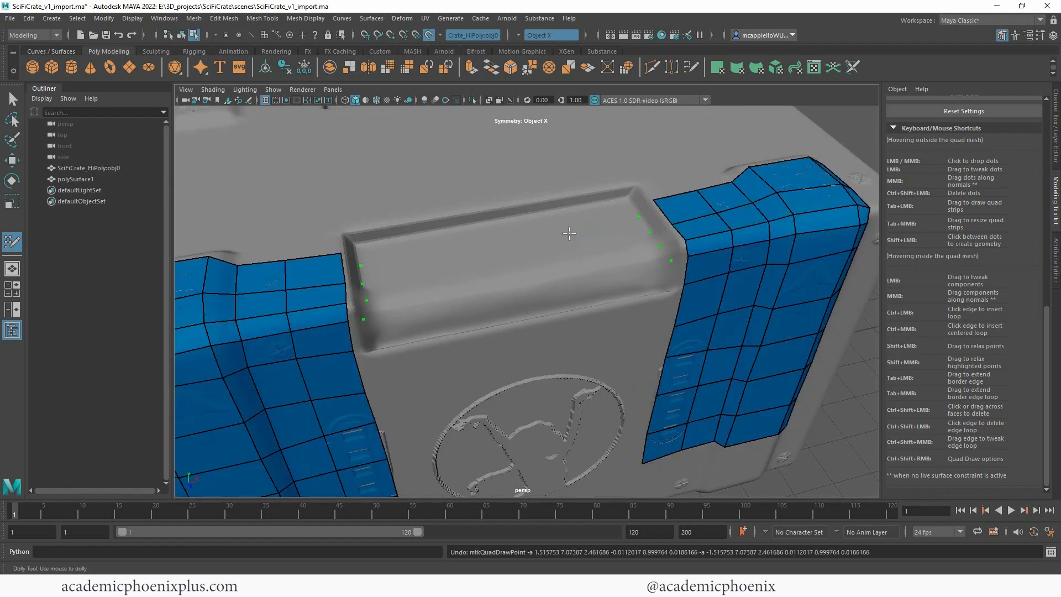
{"action": "left_click", "coordinate": [564, 234]}
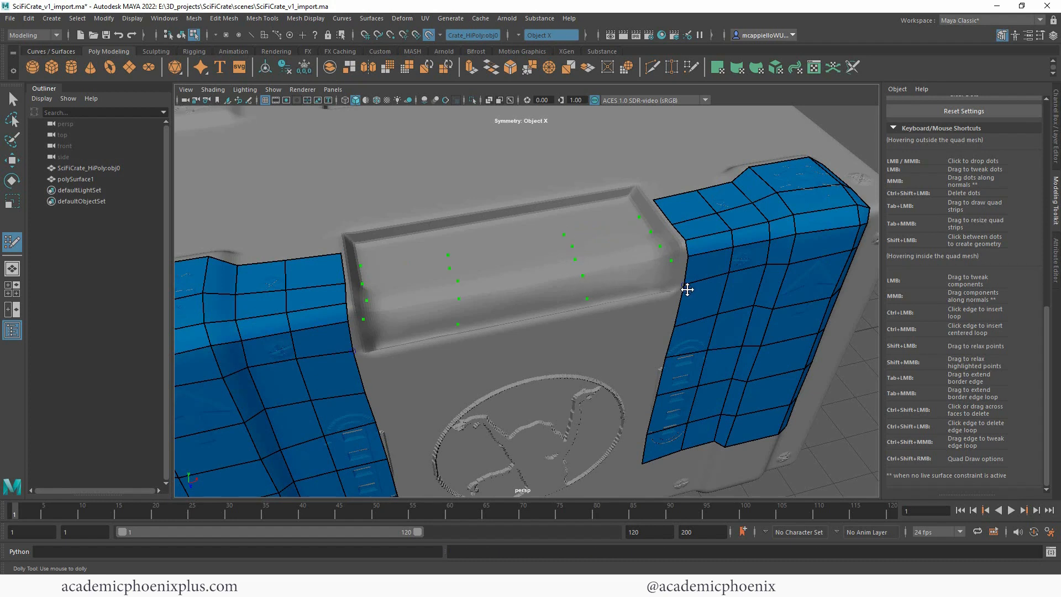
Step: Fill quads down both end walls of the handle recess, connecting the outer mesh to the recess floor
{"action": "left_click", "coordinate": [672, 284]}
{"action": "left_click", "coordinate": [654, 219], "text": "shift"}
{"action": "left_click", "coordinate": [667, 235], "text": "shift"}
{"action": "left_click", "coordinate": [678, 251], "text": "shift"}
{"action": "left_click", "coordinate": [679, 272], "text": "shift"}
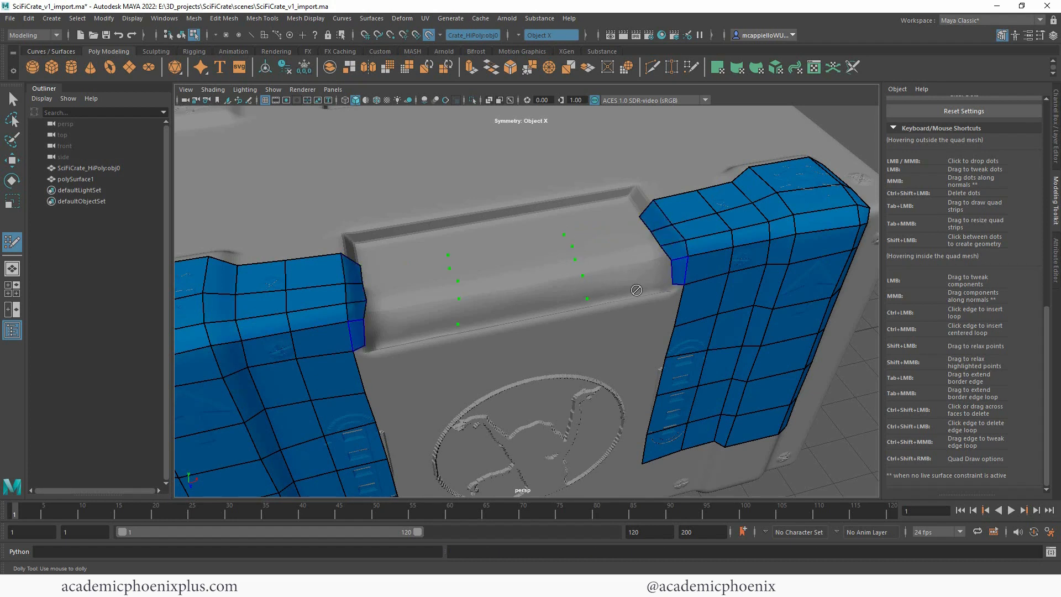
Step: Fill the rows of quads on the recess floor from both end walls to the inner columns of dots
{"action": "left_click", "coordinate": [630, 282], "text": "shift"}
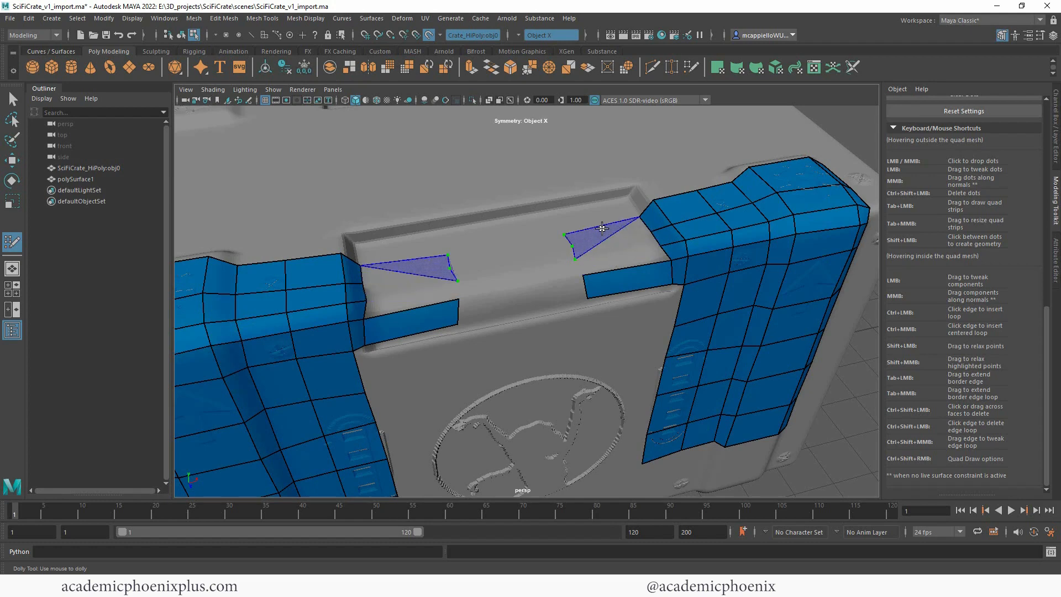
{"action": "left_click", "coordinate": [605, 227], "text": "shift"}
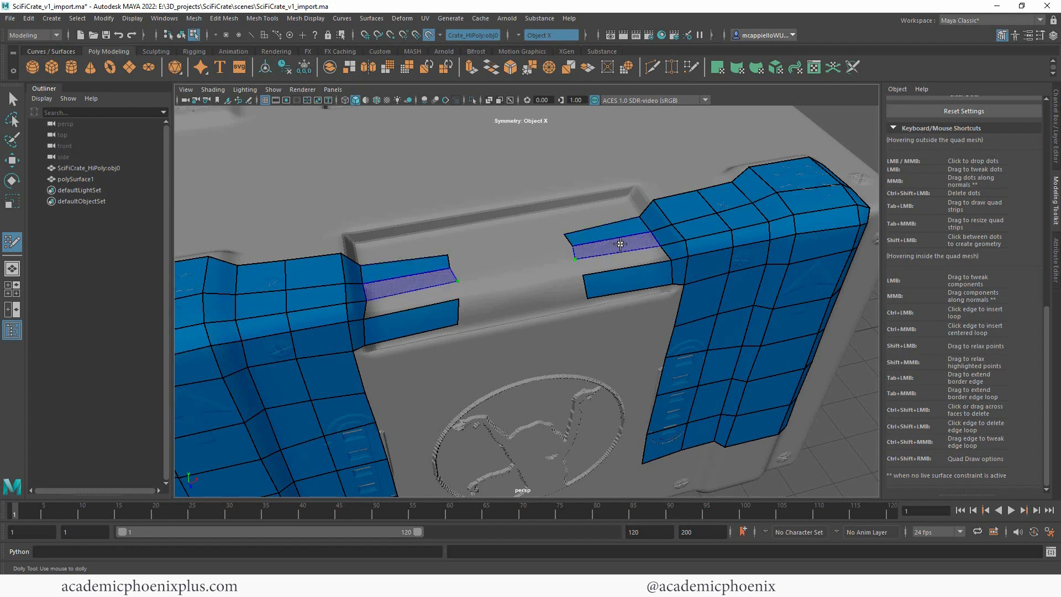
{"action": "left_click", "coordinate": [618, 244], "text": "shift"}
{"action": "left_click", "coordinate": [619, 257], "text": "shift"}
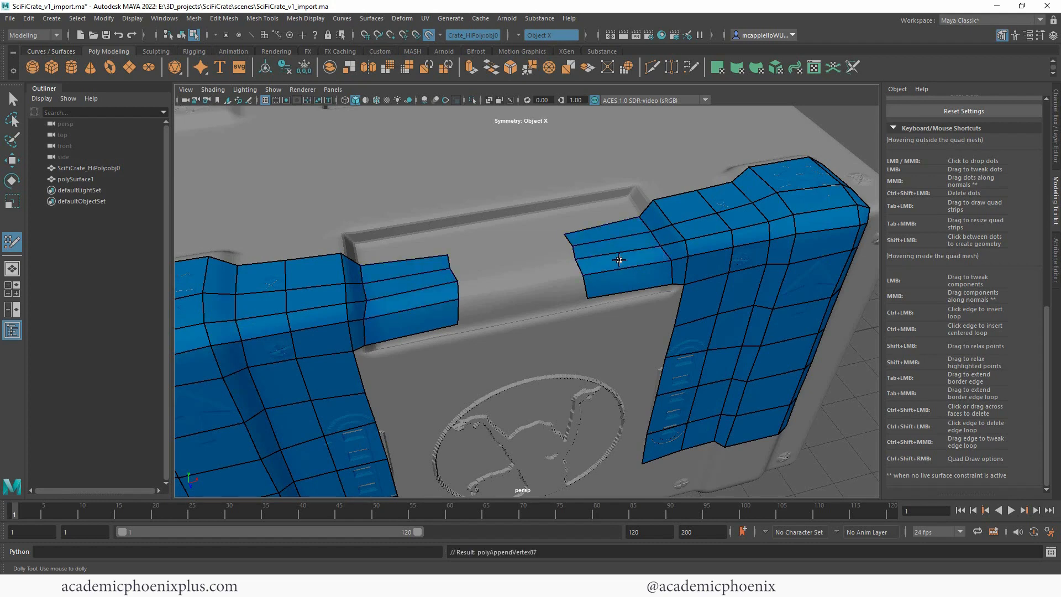
Step: Fill a mirrored column of quads down the front over the emblem's sides and join it to the recess with a vertical edge loop
{"action": "left_click_drag", "start_coordinate": [837, 368], "coordinate": [816, 408], "text": "alt"}
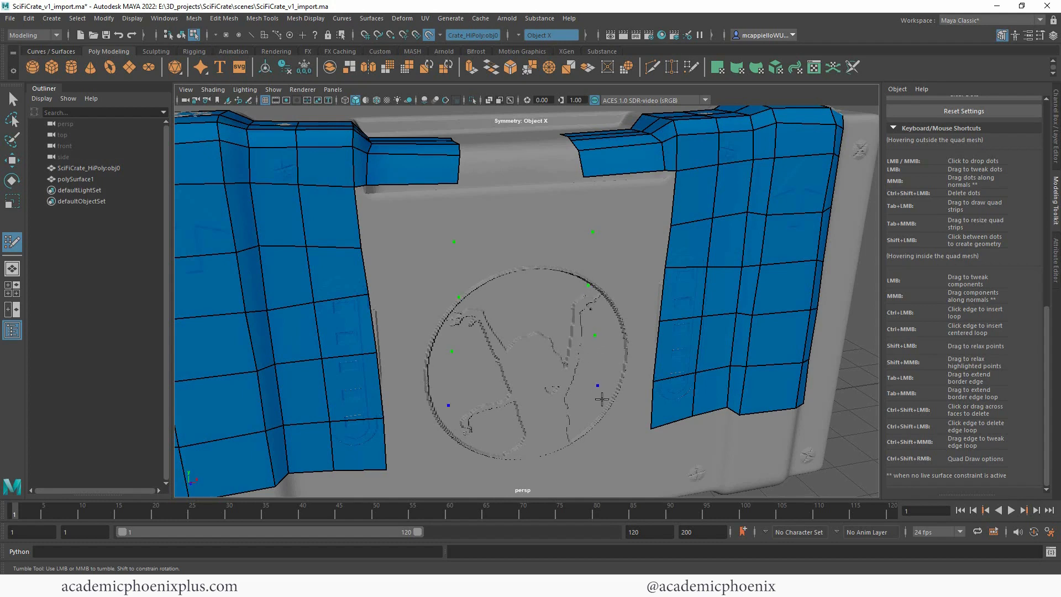
{"action": "mouse_move", "coordinate": [614, 421]}
{"action": "left_mouse_down"}
{"action": "mouse_move", "coordinate": [627, 406]}
{"action": "mouse_move", "coordinate": [630, 206]}
{"action": "mouse_move", "coordinate": [665, 179]}
{"action": "left_mouse_up"}
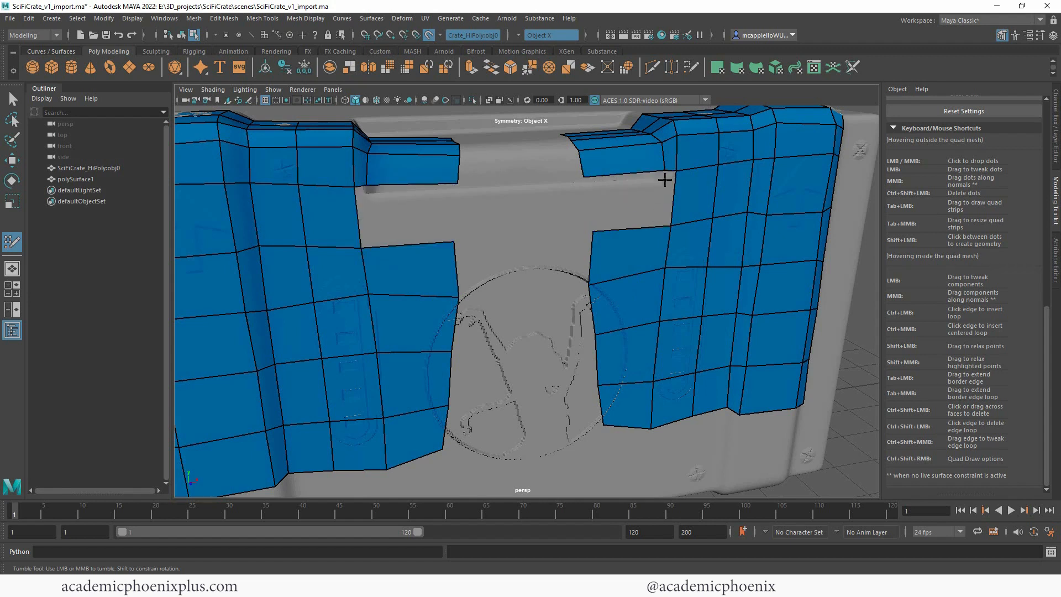
{"action": "left_click", "coordinate": [661, 226], "text": "ctrl"}
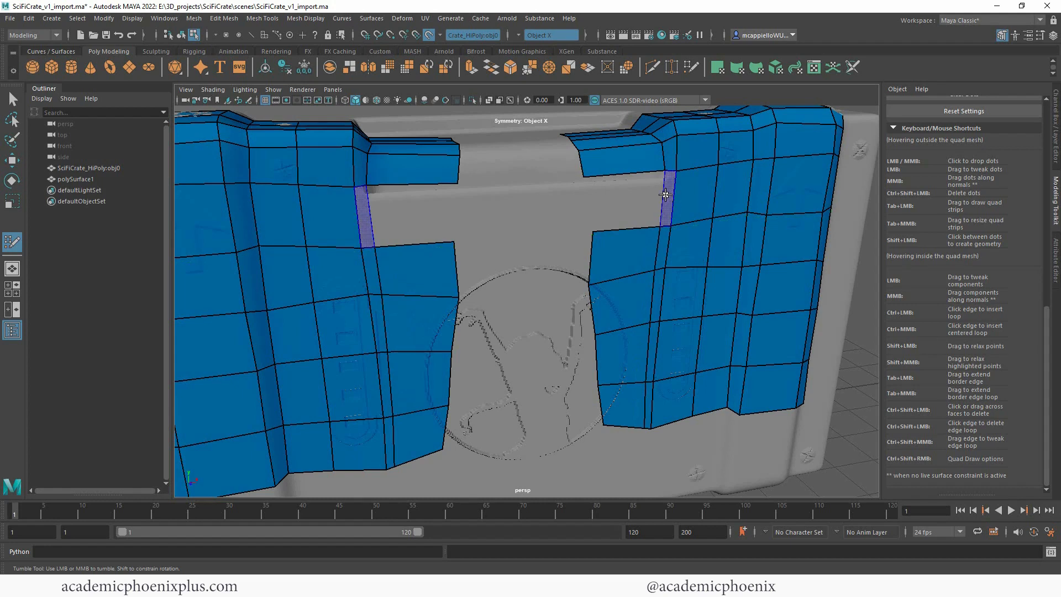
{"action": "left_click", "coordinate": [671, 197], "text": "shift"}
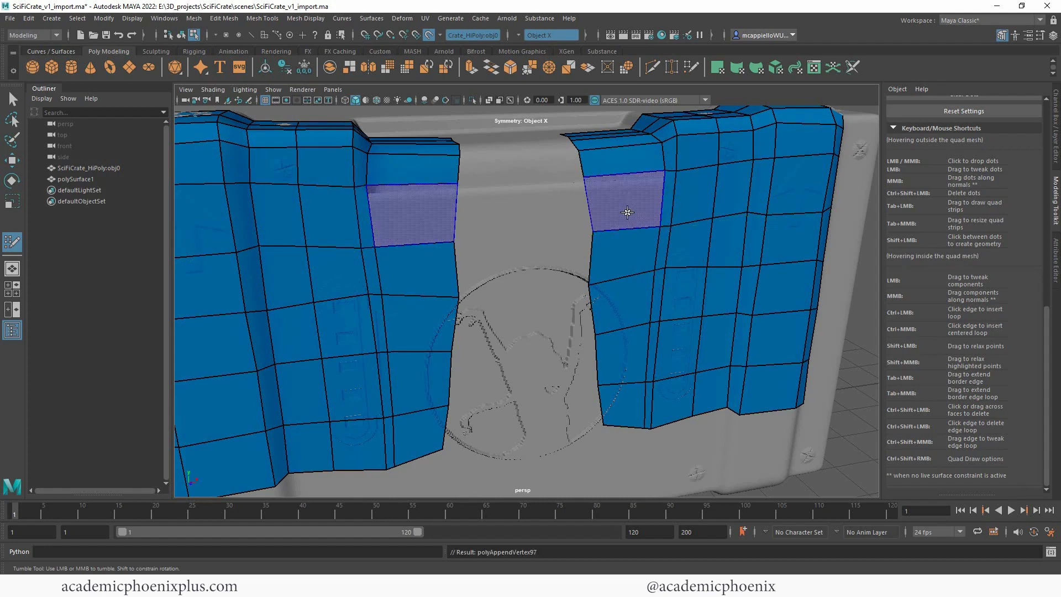
{"action": "left_click", "coordinate": [627, 212], "text": "shift"}
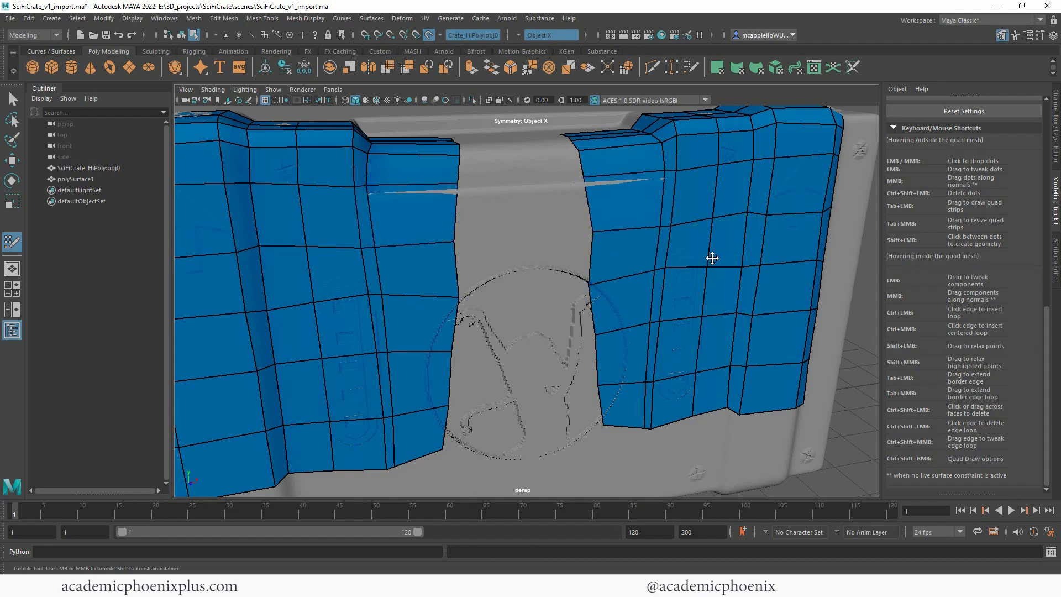
Step: Place mirrored dots near the centre of the handle recess and fill the upper three rows of quads to them
{"action": "left_click_drag", "start_coordinate": [493, 140], "coordinate": [501, 165], "text": "alt"}
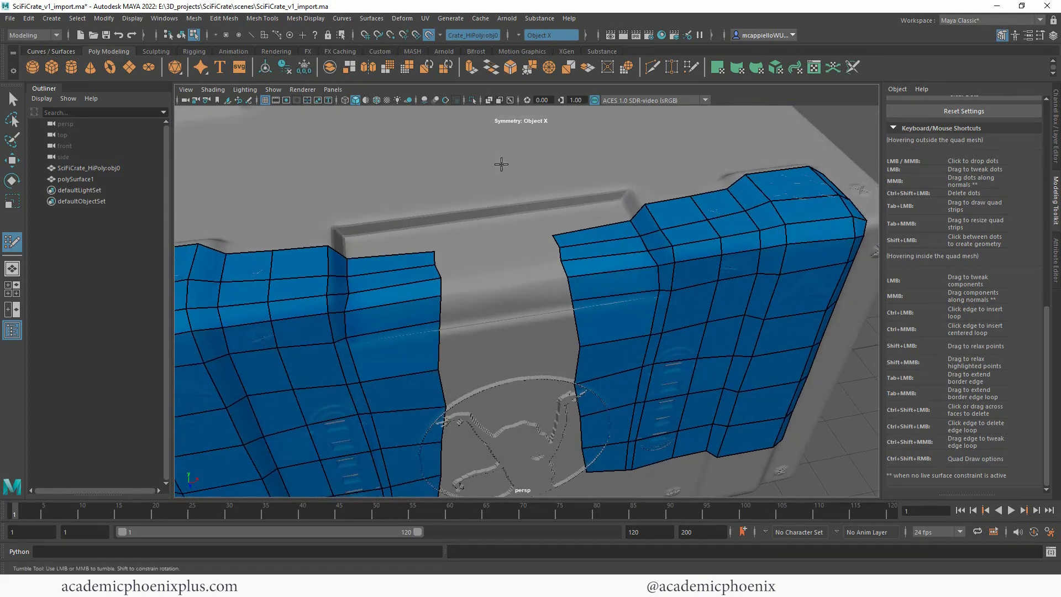
{"action": "mouse_move", "coordinate": [594, 282]}
{"action": "right_mouse_down", "text": "alt"}
{"action": "mouse_move", "coordinate": [641, 292]}
{"action": "mouse_move", "coordinate": [640, 302]}
{"action": "right_mouse_up", "text": "alt"}
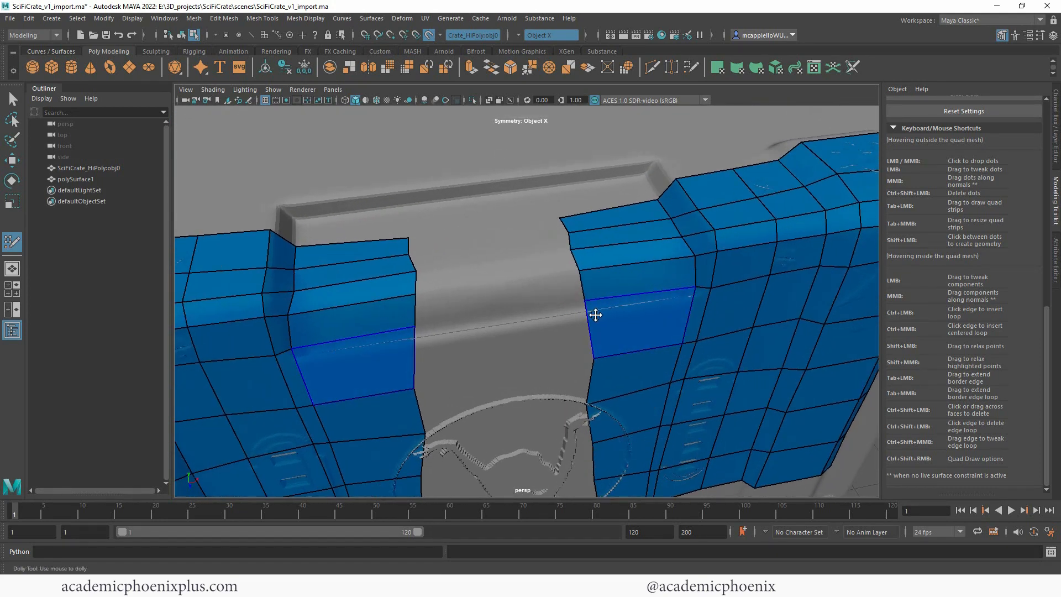
{"action": "left_click", "coordinate": [503, 252]}
{"action": "left_click", "coordinate": [518, 239], "text": "shift"}
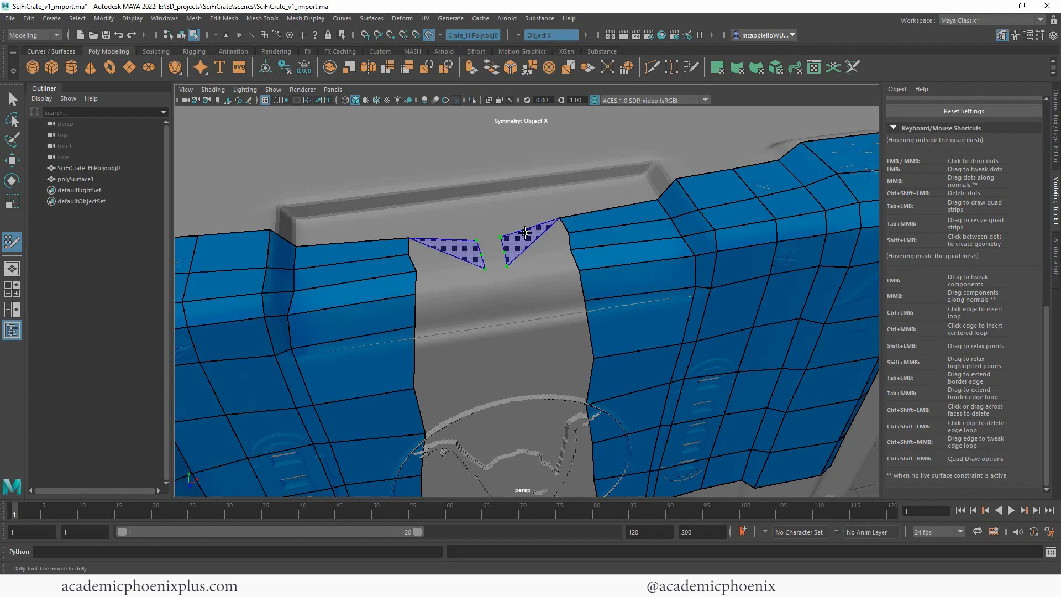
{"action": "left_click", "coordinate": [536, 238], "text": "shift"}
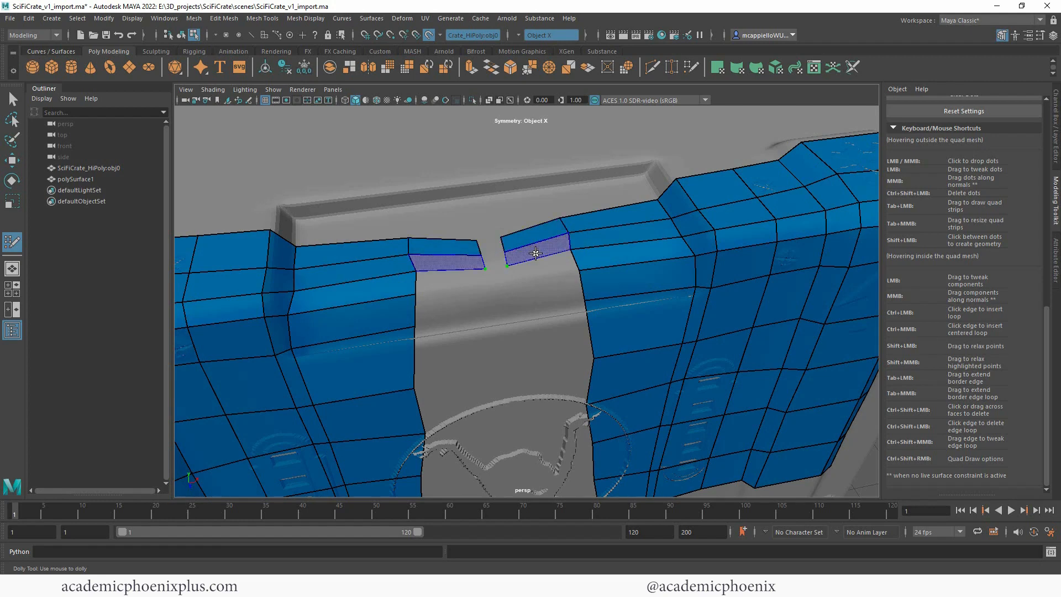
{"action": "left_click", "coordinate": [535, 254], "text": "shift"}
{"action": "left_click", "coordinate": [533, 279], "text": "shift"}
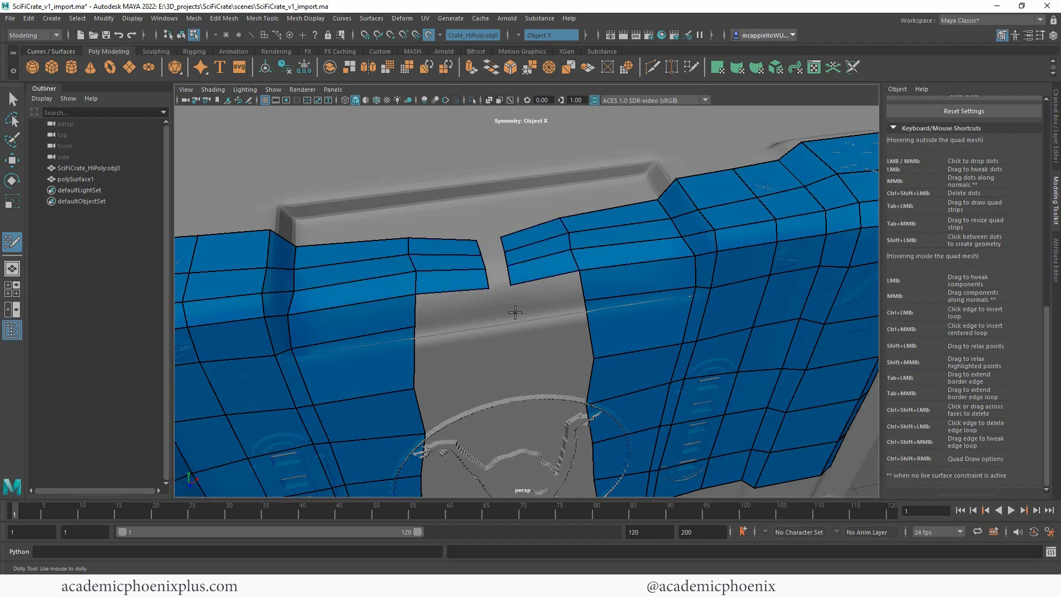
Step: Fill the remaining centre quads across the recess's lower lip and insert two horizontal edge loops along that lip
{"action": "left_click", "coordinate": [512, 312], "text": "shift"}
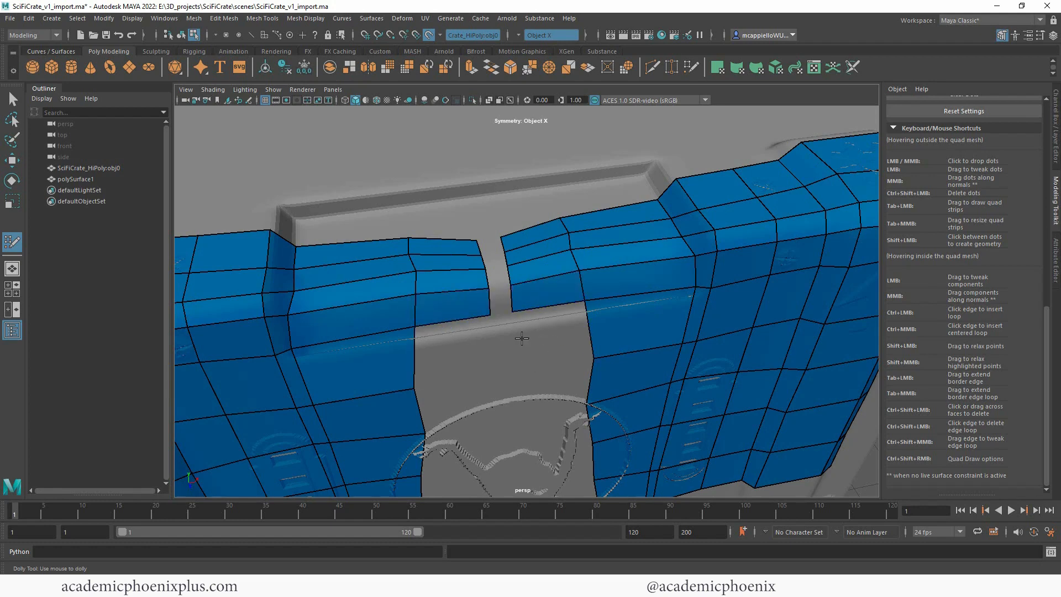
{"action": "left_click", "coordinate": [541, 339], "text": "shift"}
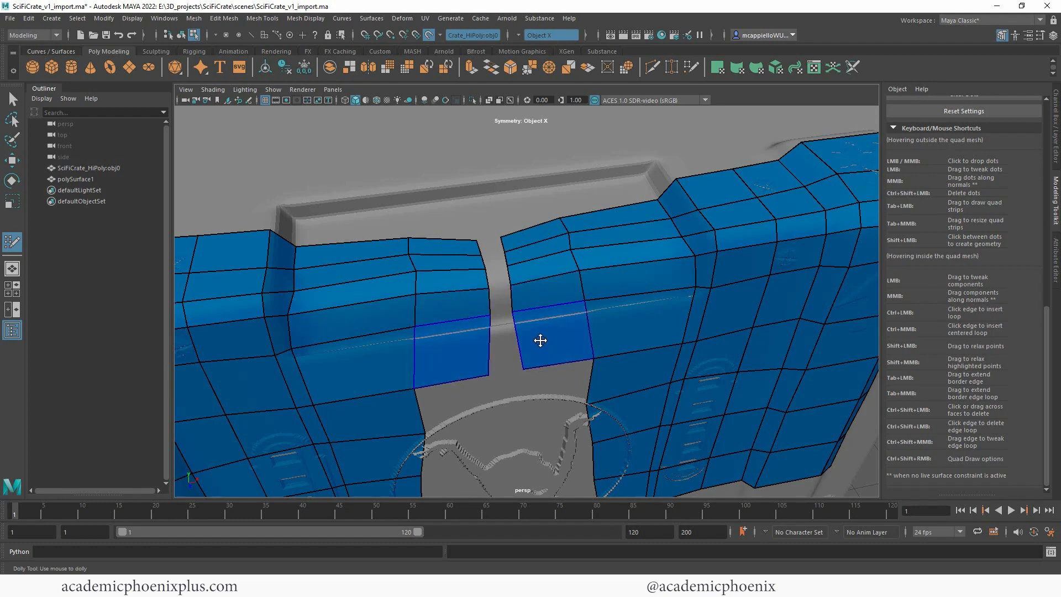
{"action": "left_click", "coordinate": [581, 314], "text": "ctrl"}
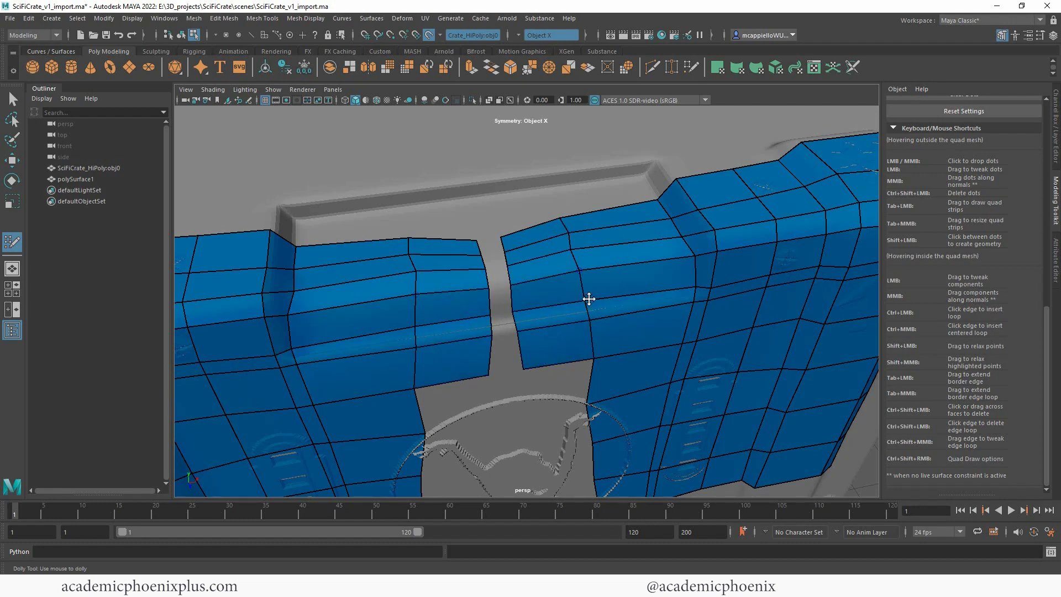
{"action": "left_click", "coordinate": [513, 321], "text": "ctrl"}
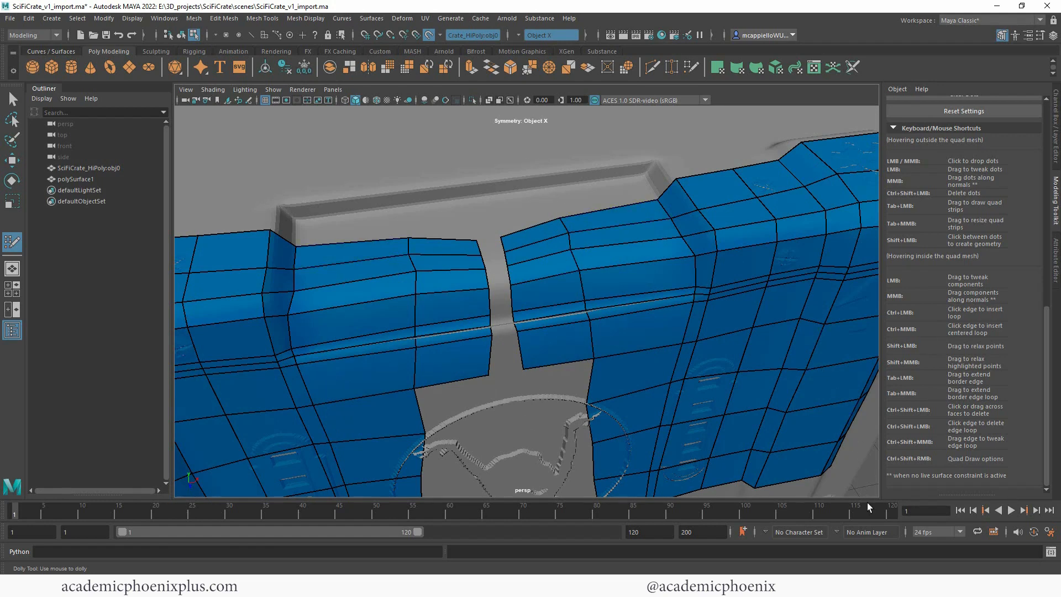
Step: Extend the mirrored quads down over the emblem beside the centre line and move the lower border vertices toward the centre
{"action": "left_click_drag", "start_coordinate": [864, 486], "coordinate": [793, 402], "text": "alt"}
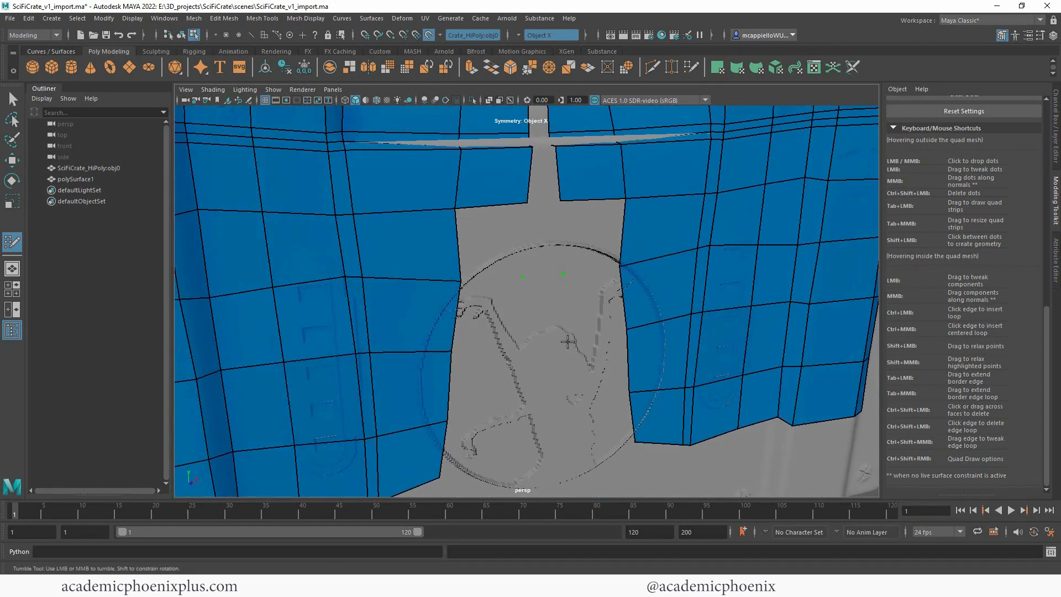
{"action": "left_click_drag", "start_coordinate": [608, 440], "coordinate": [601, 234]}
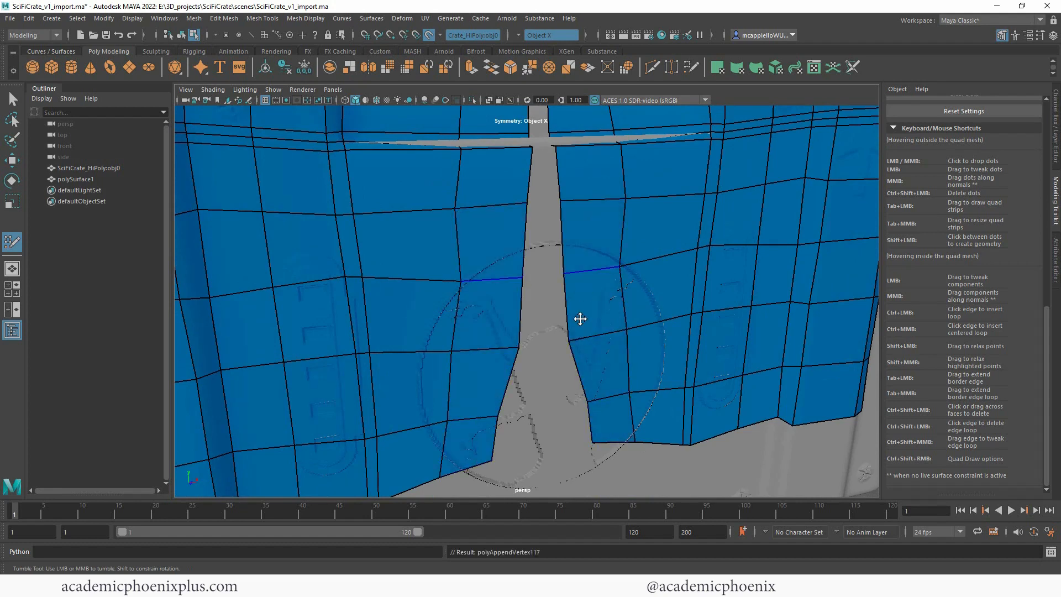
{"action": "left_click_drag", "start_coordinate": [488, 461], "coordinate": [516, 465]}
{"action": "left_click_drag", "start_coordinate": [506, 429], "coordinate": [519, 414], "text": "shift"}
{"action": "left_click_drag", "start_coordinate": [738, 252], "coordinate": [730, 277], "text": "alt"}
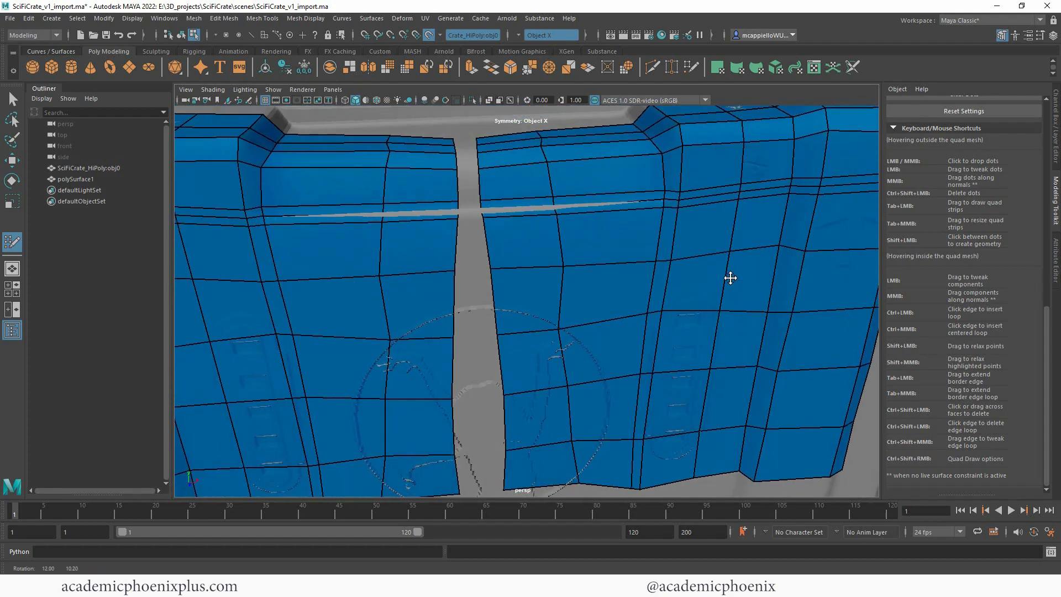
Step: Turn symmetry off and fill the centre gap with quads from just below the recess's lower lip up into the handle recess
{"action": "left_click_drag", "start_coordinate": [638, 270], "coordinate": [625, 269], "text": "alt"}
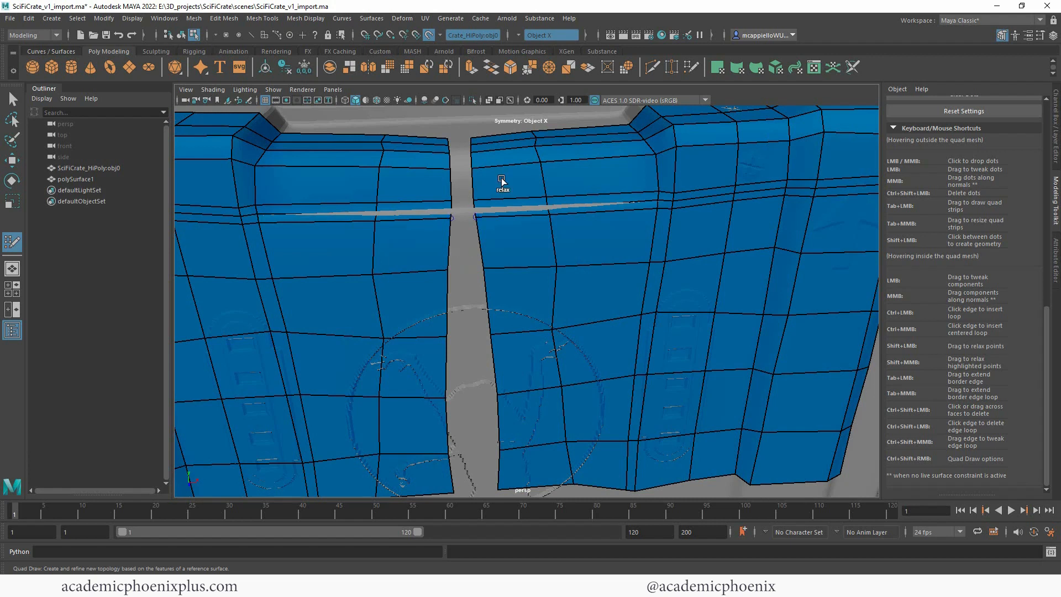
{"action": "left_click", "coordinate": [517, 35]}
{"action": "left_click", "coordinate": [520, 41]}
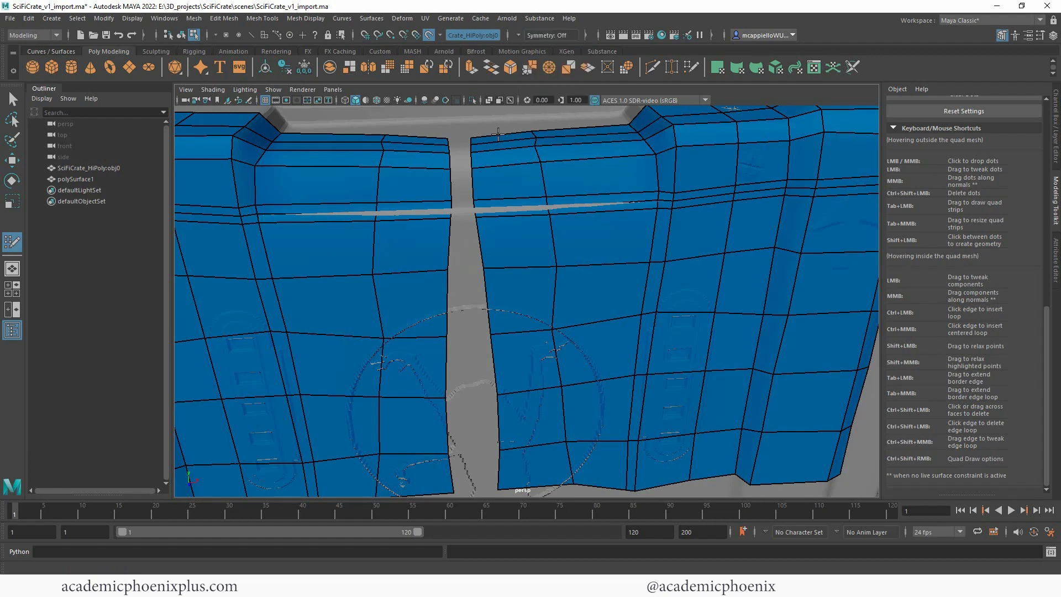
{"action": "left_click", "coordinate": [466, 245], "text": "shift"}
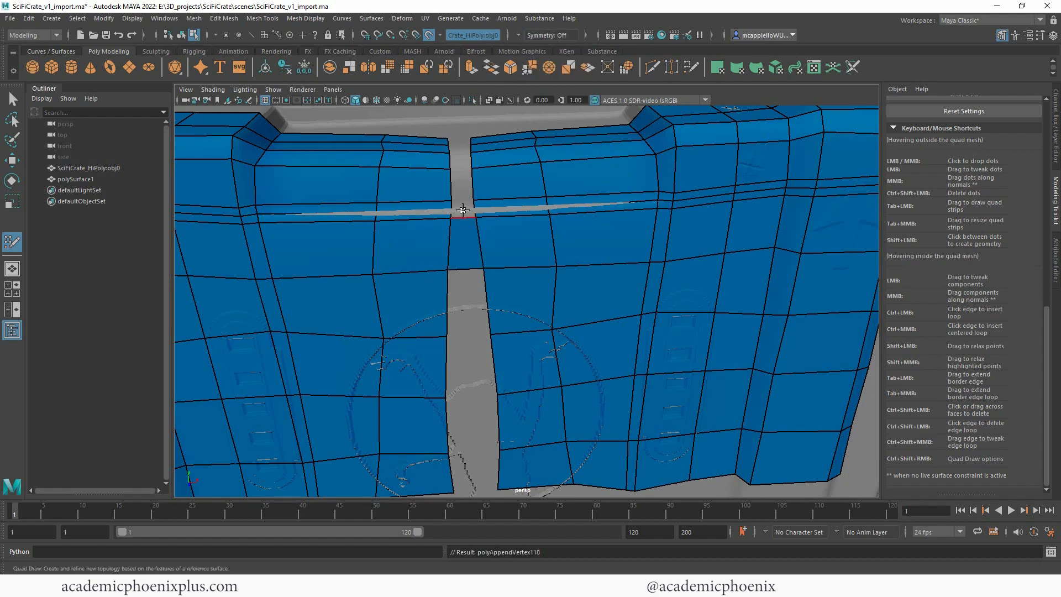
{"action": "left_click", "coordinate": [463, 199], "text": "shift"}
{"action": "left_click", "coordinate": [462, 175], "text": "shift"}
{"action": "left_click", "coordinate": [459, 151], "text": "shift"}
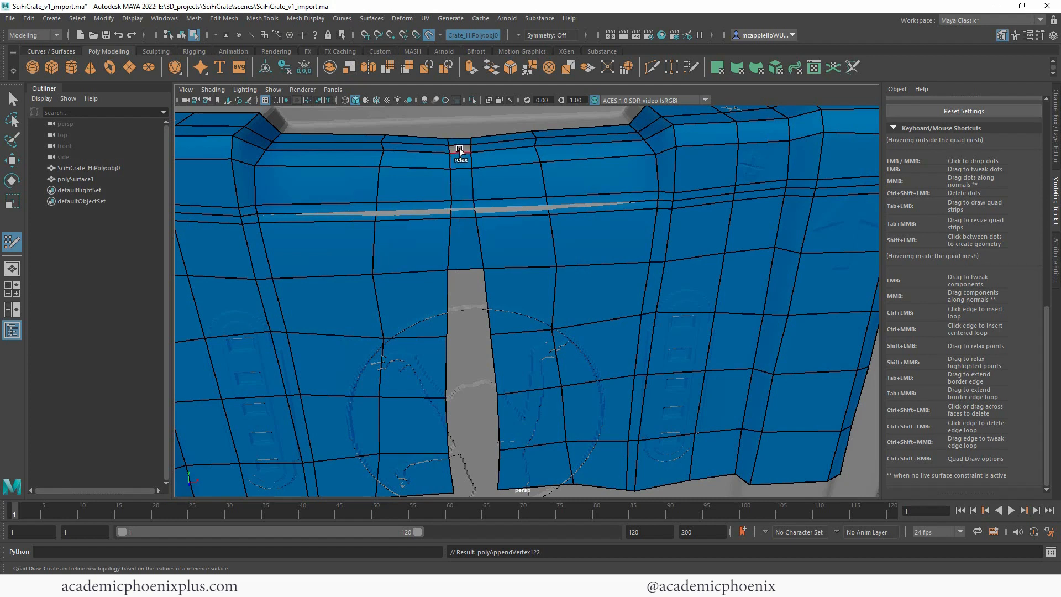
Step: Fill the rest of the centre gap with quads down over the emblem to the mesh's lower border
{"action": "left_click", "coordinate": [469, 306], "text": "shift"}
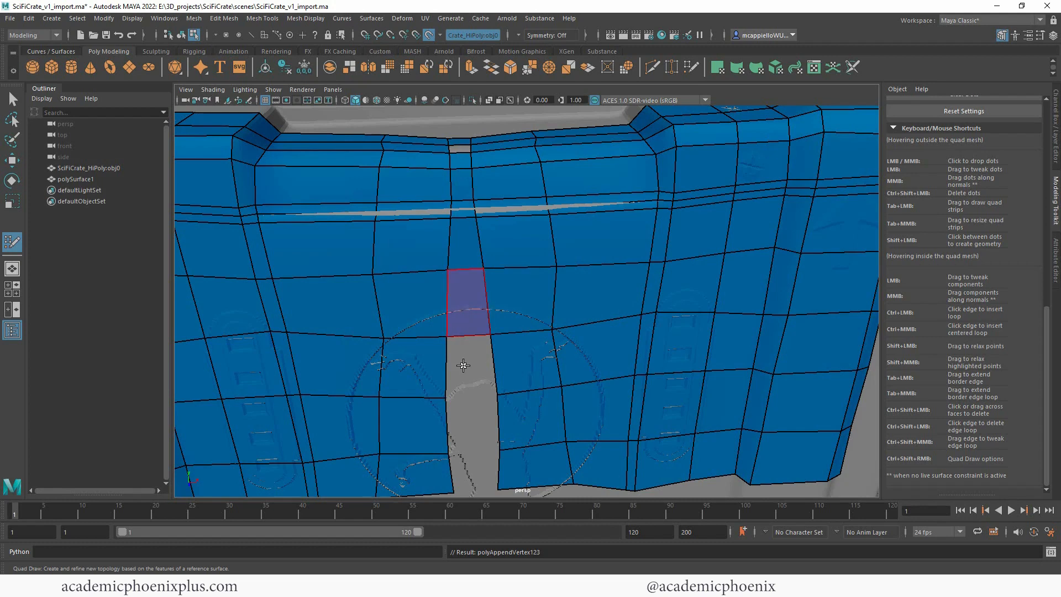
{"action": "left_click", "coordinate": [465, 366], "text": "shift"}
{"action": "left_click", "coordinate": [467, 426], "text": "shift"}
{"action": "left_click", "coordinate": [467, 472], "text": "shift"}
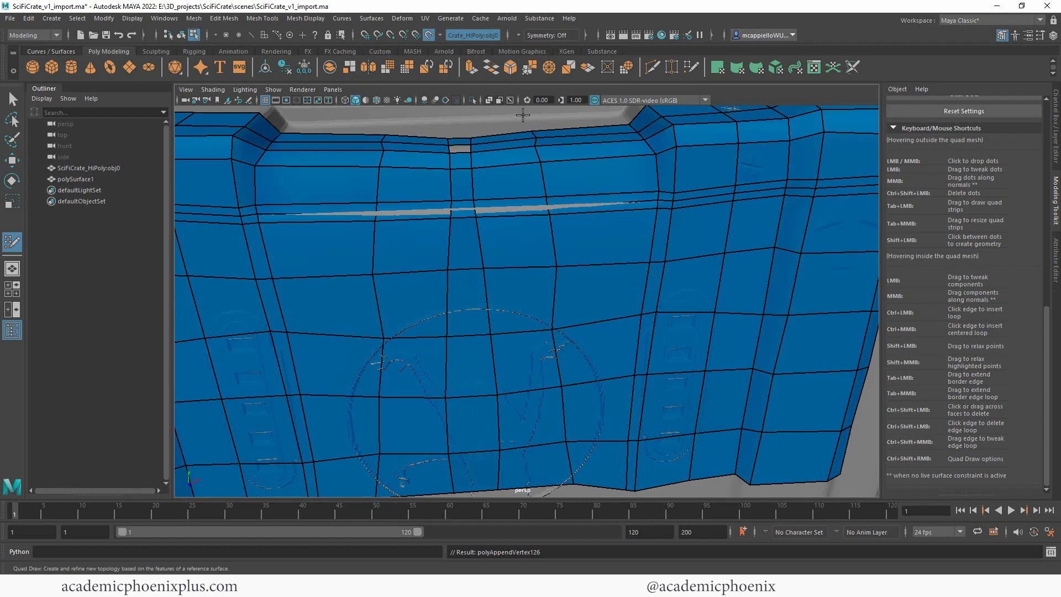
{"action": "left_click_drag", "start_coordinate": [523, 115], "coordinate": [515, 173], "text": "alt"}
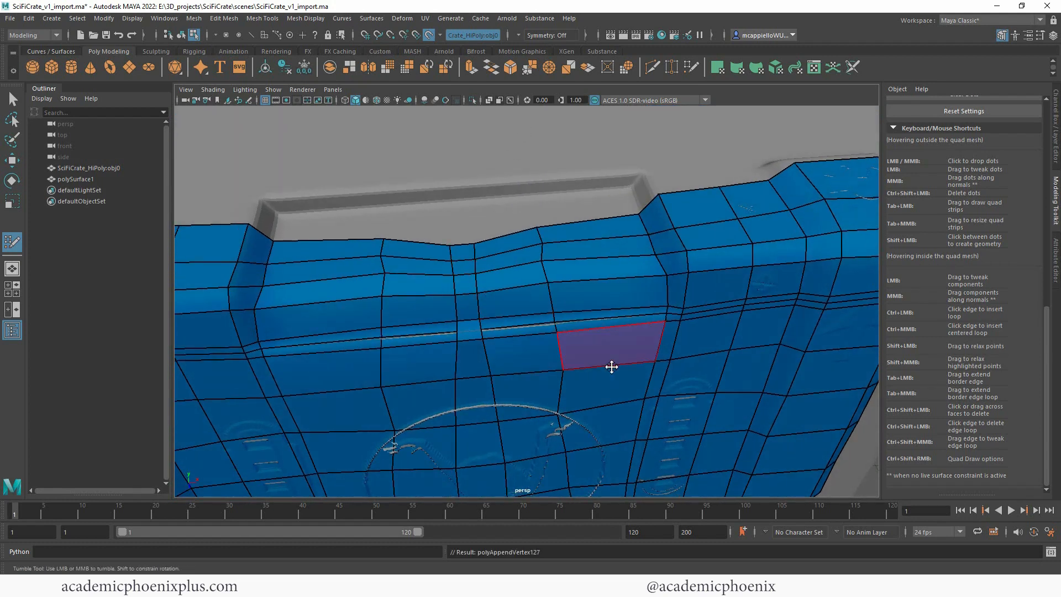
Step: Tweak the centre column's vertices over the emblem to straighten its edges, and undo the last tweak
{"action": "scroll", "coordinate": [611, 365], "scroll_direction": "down", "scroll_amount": 10}
{"action": "left_click_drag", "start_coordinate": [663, 351], "coordinate": [728, 407], "text": "alt"}
{"action": "left_click_drag", "start_coordinate": [806, 318], "coordinate": [789, 326], "text": "alt"}
{"action": "scroll", "coordinate": [491, 315], "scroll_direction": "up", "scroll_amount": 2}
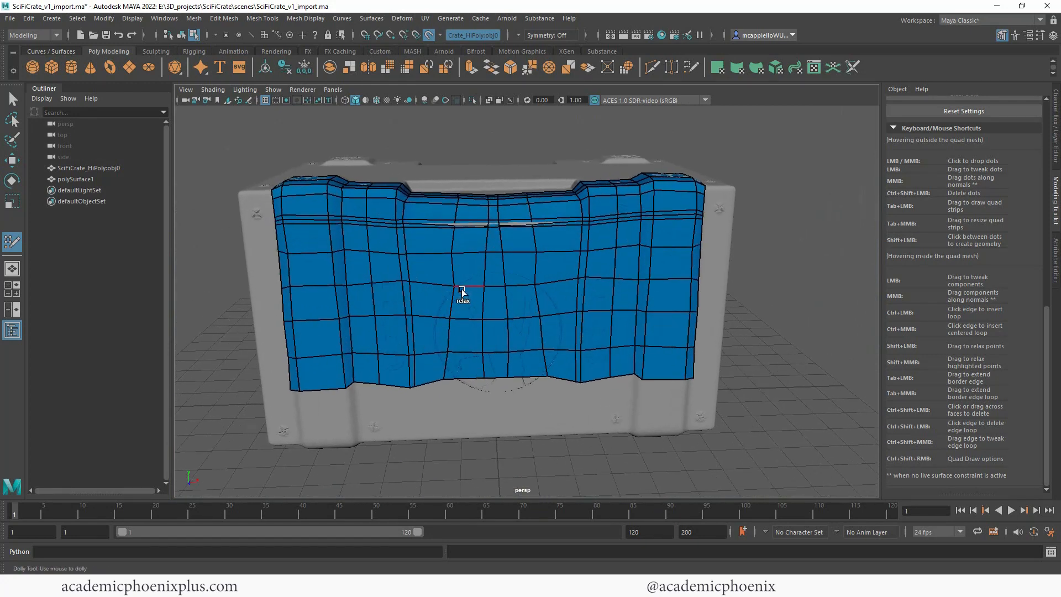
{"action": "mouse_move", "coordinate": [504, 306]}
{"action": "left_mouse_down", "text": "shift"}
{"action": "mouse_move", "coordinate": [478, 307]}
{"action": "mouse_move", "coordinate": [504, 289]}
{"action": "left_mouse_up", "text": "shift"}
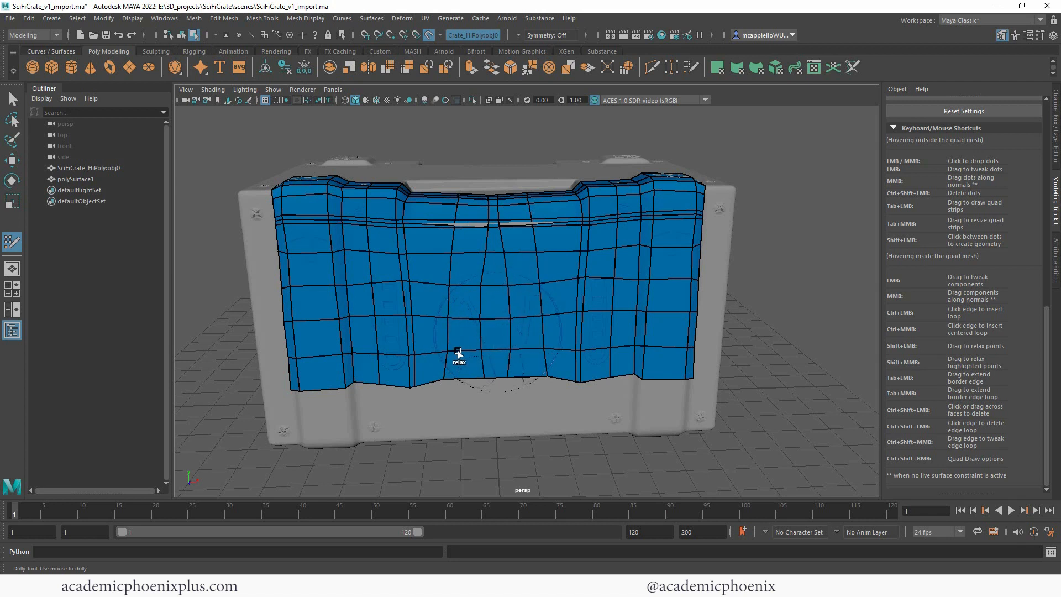
{"action": "mouse_move", "coordinate": [445, 342]}
{"action": "left_mouse_down", "text": "shift"}
{"action": "mouse_move", "coordinate": [452, 270]}
{"action": "mouse_move", "coordinate": [523, 277]}
{"action": "mouse_move", "coordinate": [534, 319]}
{"action": "left_mouse_up", "text": "shift"}
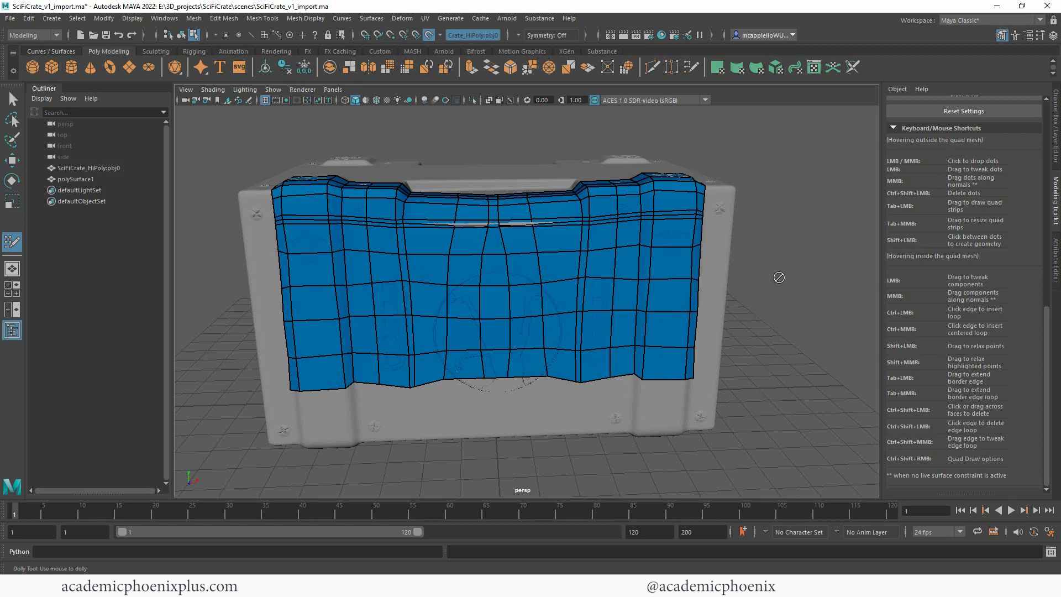
{"action": "key", "text": "ctrl+z"}
Step: Set symmetry to Object X and even out the centre column's edges over the emblem and at the mesh's border inside the recess
{"action": "left_click", "coordinate": [520, 35]}
{"action": "left_click", "coordinate": [558, 48]}
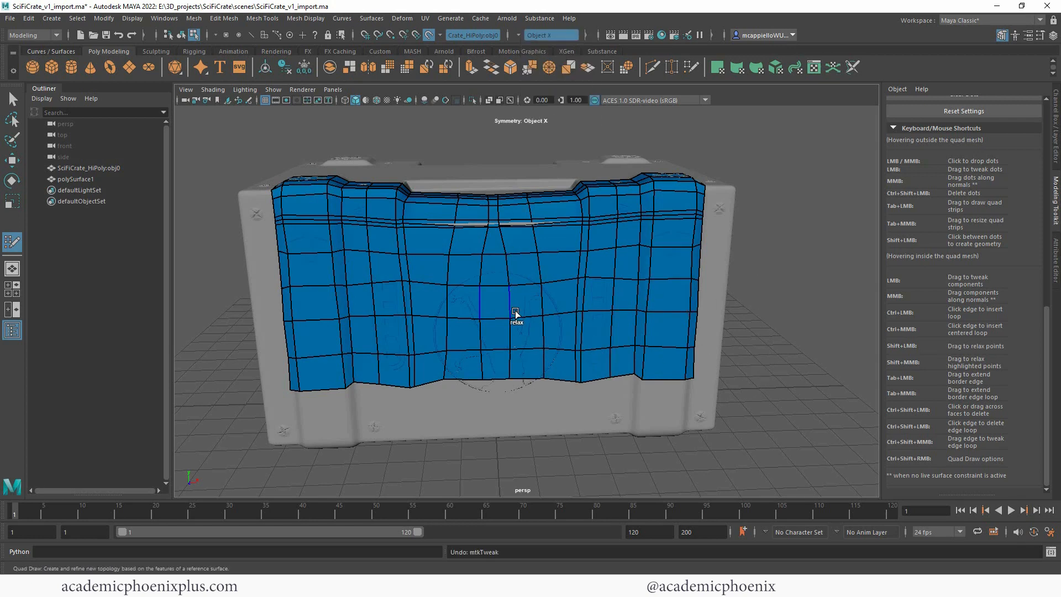
{"action": "left_click_drag", "start_coordinate": [515, 314], "coordinate": [544, 403], "text": "alt"}
{"action": "right_click_drag", "start_coordinate": [760, 221], "coordinate": [872, 208], "text": "alt"}
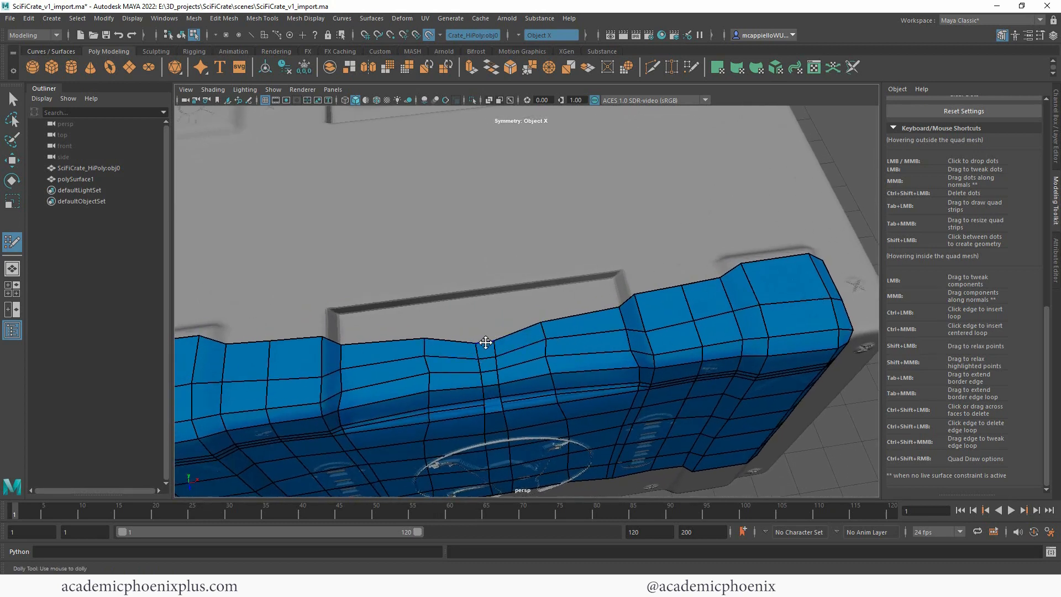
{"action": "mouse_move", "coordinate": [485, 343]}
{"action": "left_mouse_down"}
{"action": "mouse_move", "coordinate": [483, 330]}
{"action": "mouse_move", "coordinate": [488, 369]}
{"action": "left_mouse_up"}
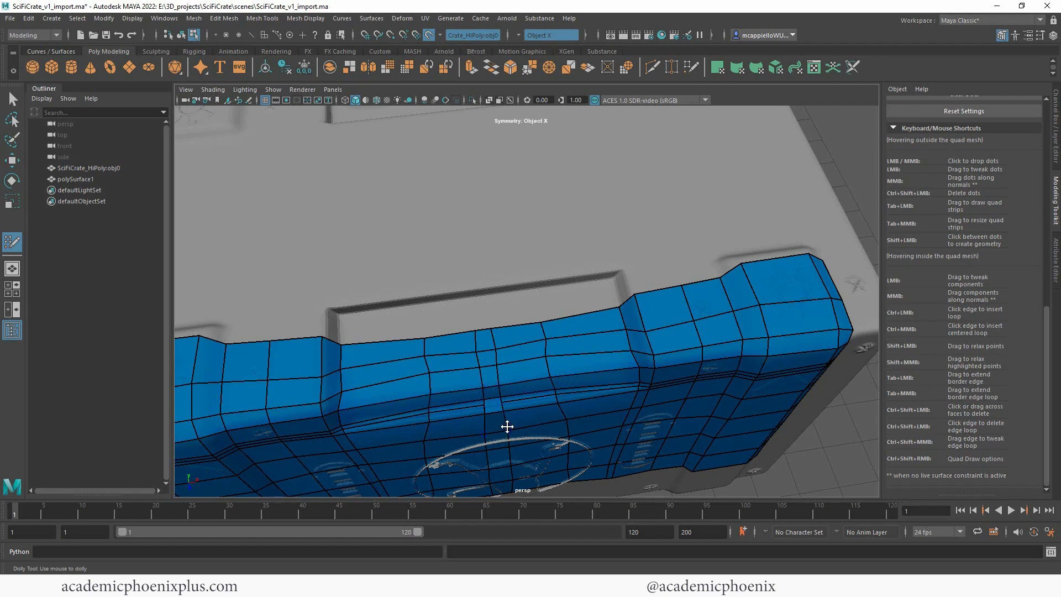
Step: Delete the single centre quad on the recess's lower lip and, with symmetry off, replace it with two quads that match the neighbouring edge loops
{"action": "right_click_drag", "start_coordinate": [578, 305], "coordinate": [656, 275], "text": "alt"}
{"action": "middle_click_drag", "start_coordinate": [635, 321], "coordinate": [661, 199], "text": "alt"}
{"action": "right_click_drag", "start_coordinate": [661, 199], "coordinate": [748, 189], "text": "alt"}
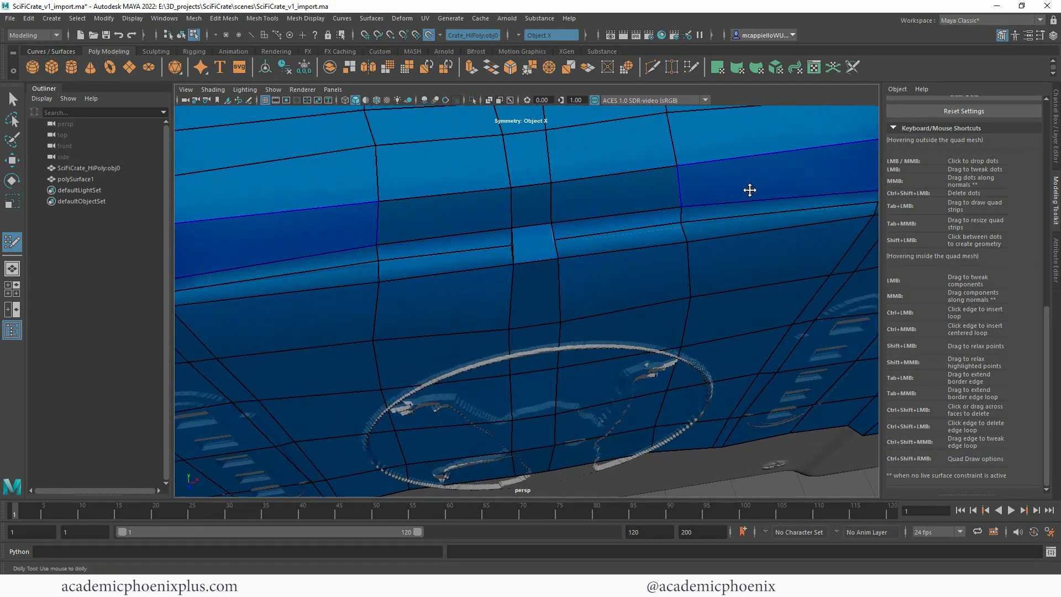
{"action": "middle_click_drag", "start_coordinate": [554, 246], "coordinate": [519, 320], "text": "alt"}
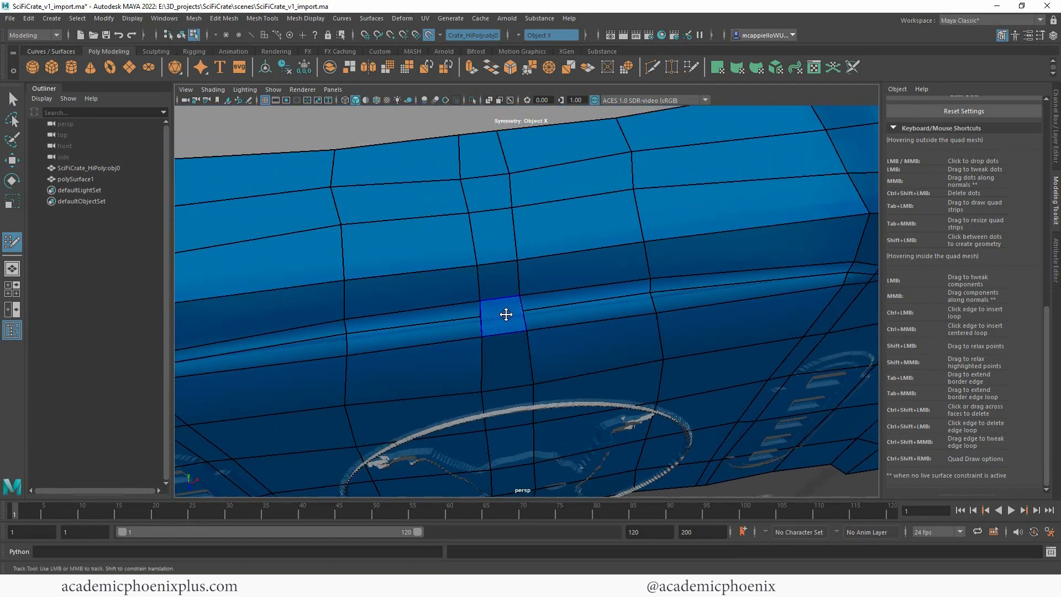
{"action": "left_click", "coordinate": [507, 317], "text": "ctrl+shift"}
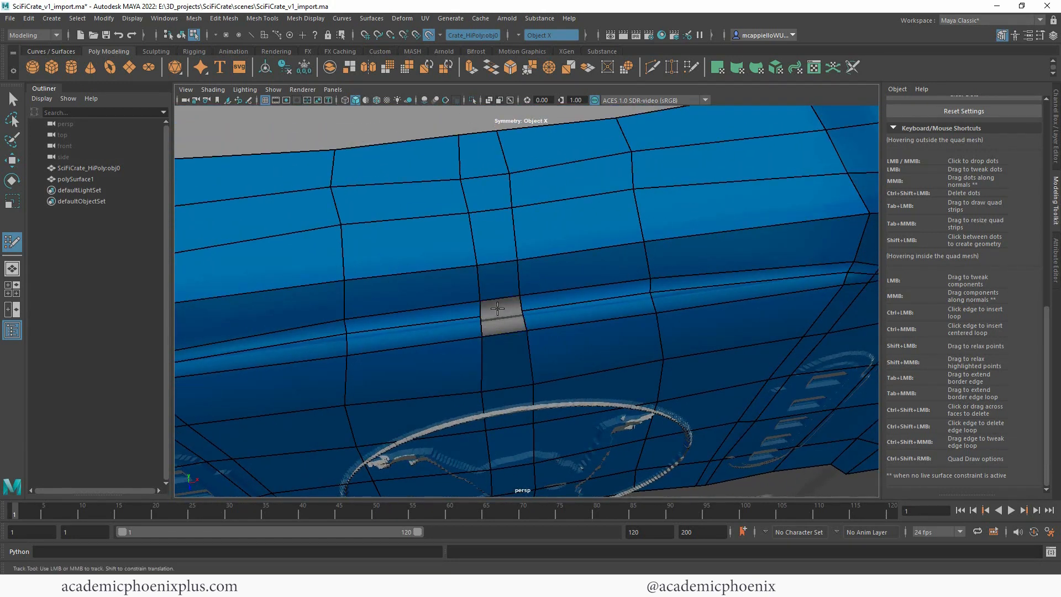
{"action": "left_click", "coordinate": [518, 34]}
{"action": "left_click", "coordinate": [534, 41]}
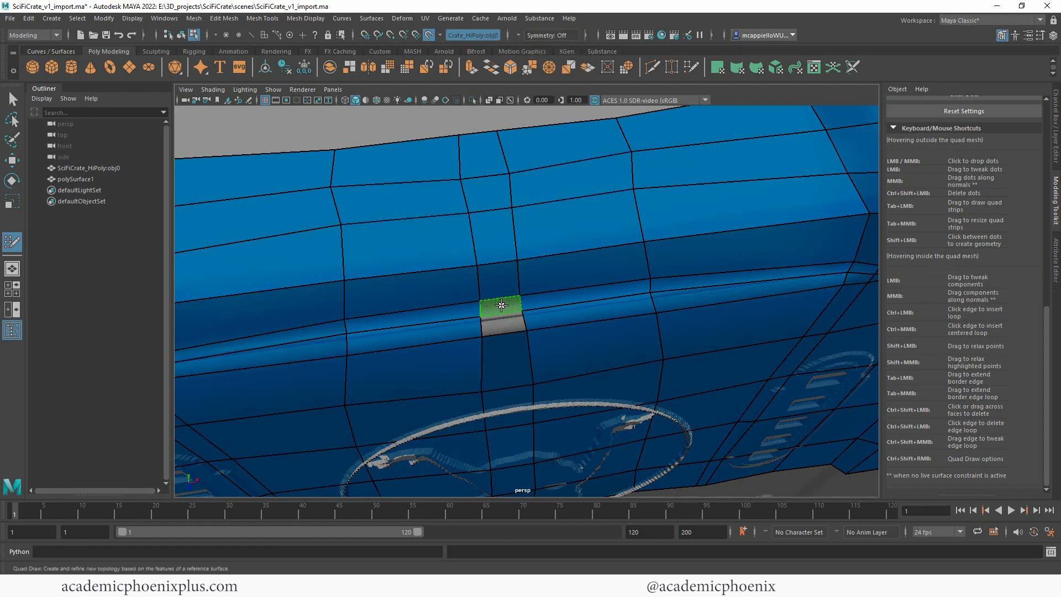
{"action": "left_click", "coordinate": [501, 306], "text": "shift"}
{"action": "right_click_drag", "start_coordinate": [585, 303], "coordinate": [515, 349], "text": "alt"}
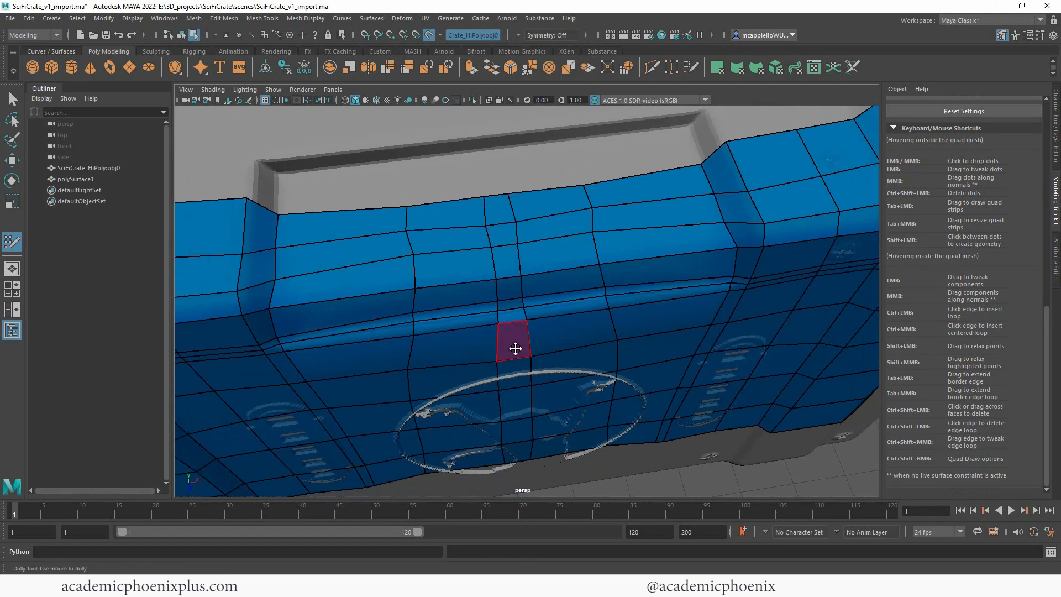
{"action": "left_click_drag", "start_coordinate": [515, 348], "coordinate": [586, 289], "text": "alt"}
{"action": "middle_click_drag", "start_coordinate": [585, 289], "coordinate": [545, 346], "text": "alt"}
{"action": "right_click_drag", "start_coordinate": [545, 346], "coordinate": [599, 334], "text": "alt"}
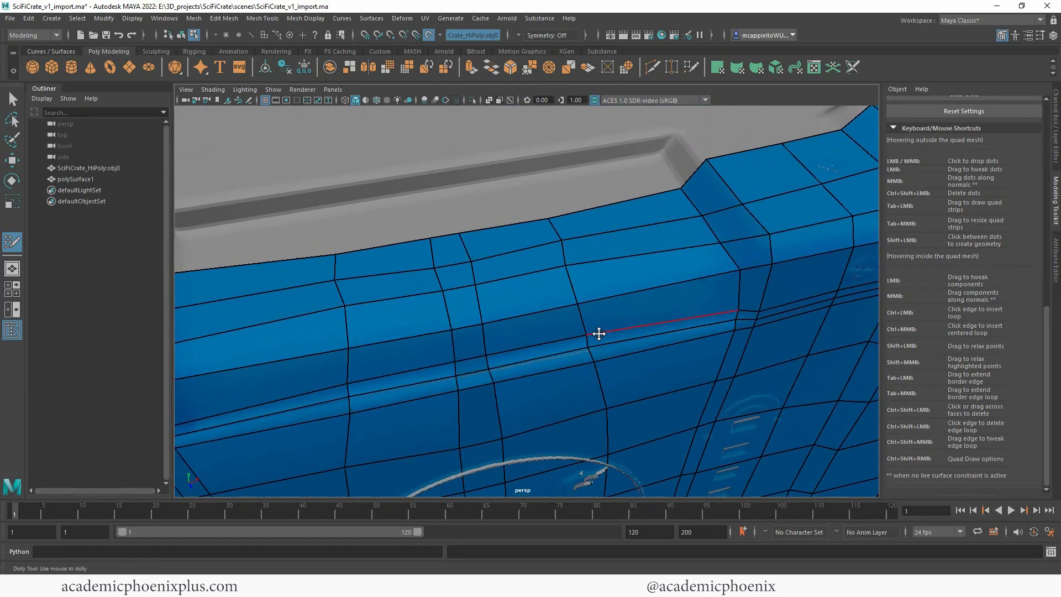
{"action": "right_click_drag", "start_coordinate": [575, 296], "coordinate": [535, 298], "text": "alt"}
{"action": "middle_click_drag", "start_coordinate": [535, 298], "coordinate": [560, 361], "text": "alt"}
{"action": "middle_click_drag", "start_coordinate": [637, 268], "coordinate": [501, 261], "text": "alt"}
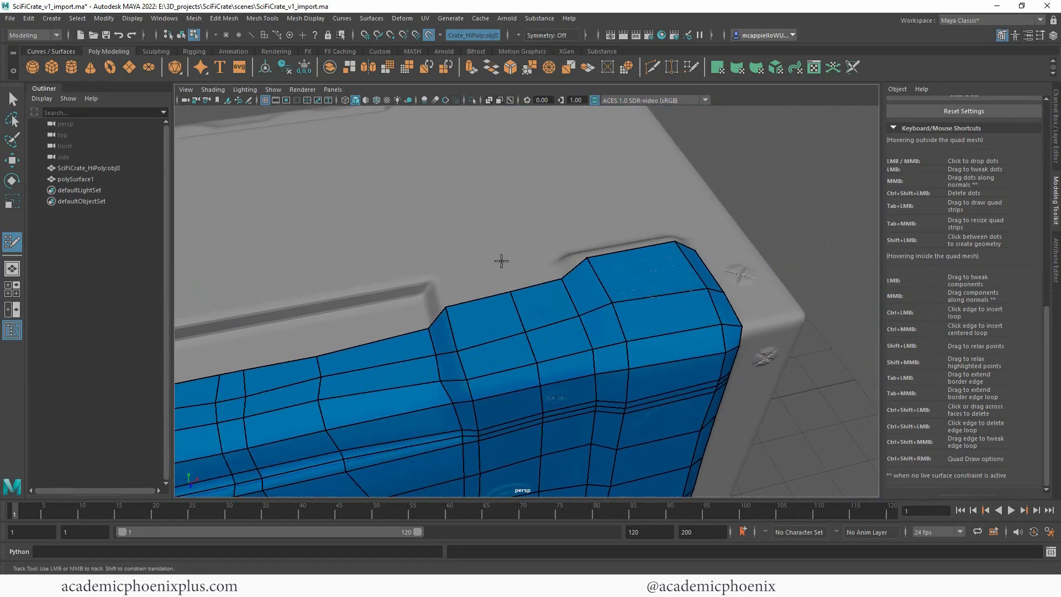
{"action": "right_click_drag", "start_coordinate": [602, 228], "coordinate": [566, 225], "text": "alt"}
{"action": "left_click_drag", "start_coordinate": [565, 224], "coordinate": [561, 247], "text": "alt"}
{"action": "right_click_drag", "start_coordinate": [562, 246], "coordinate": [672, 260], "text": "alt"}
{"action": "middle_click_drag", "start_coordinate": [654, 302], "coordinate": [633, 200], "text": "alt"}
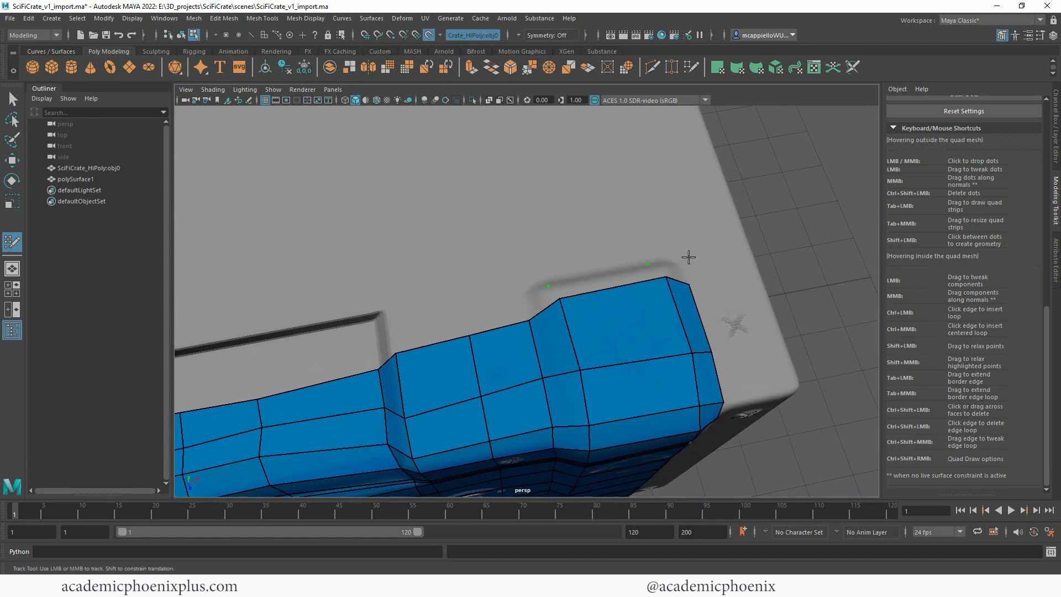
{"action": "right_click_drag", "start_coordinate": [655, 241], "coordinate": [384, 216], "text": "alt"}
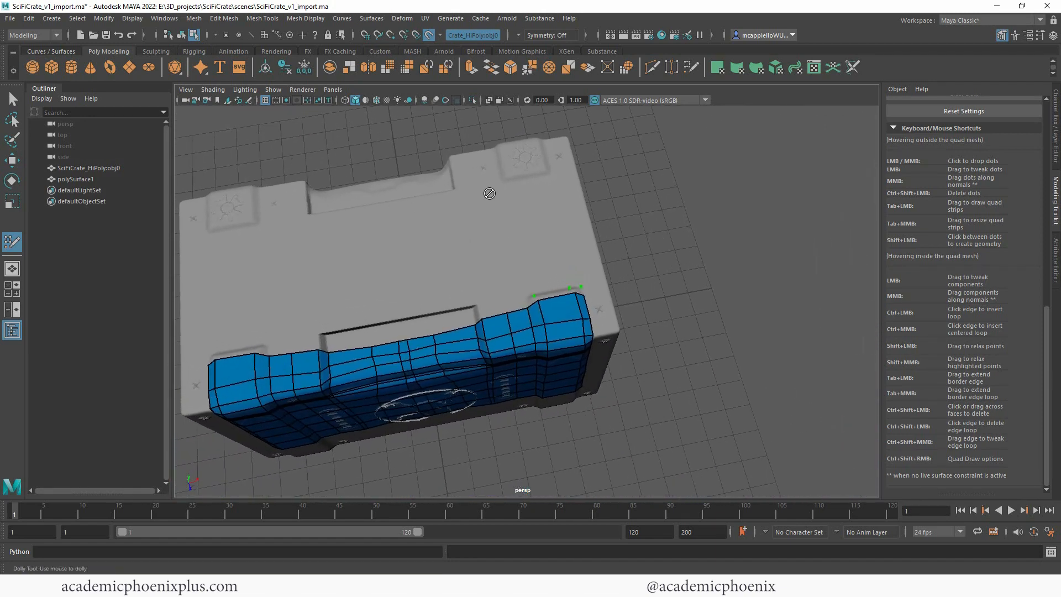
{"action": "key", "text": "ctrl+z"}
{"action": "key", "text": "ctrl+z"}
{"action": "key", "text": "ctrl+z"}
Step: Set symmetry to Object X and place a mirrored row of dots across the crate's top, from the corner bands into the handle recess
{"action": "left_click", "coordinate": [518, 35]}
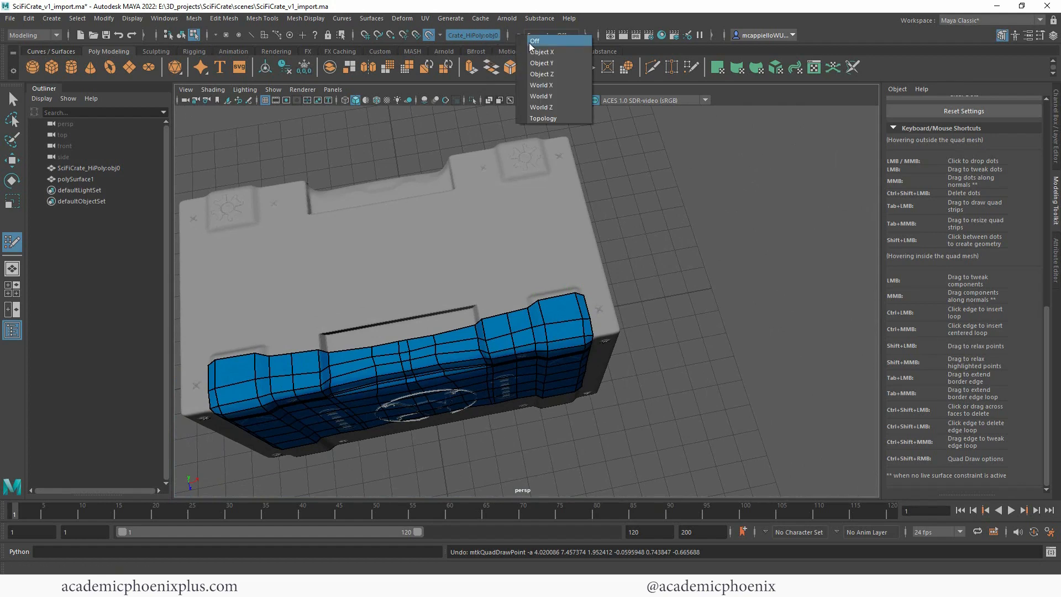
{"action": "left_click", "coordinate": [542, 52]}
{"action": "right_click_drag", "start_coordinate": [624, 145], "coordinate": [767, 151], "text": "alt"}
{"action": "middle_click_drag", "start_coordinate": [747, 138], "coordinate": [754, 161], "text": "alt"}
{"action": "left_click_drag", "start_coordinate": [755, 161], "coordinate": [536, 324], "text": "alt"}
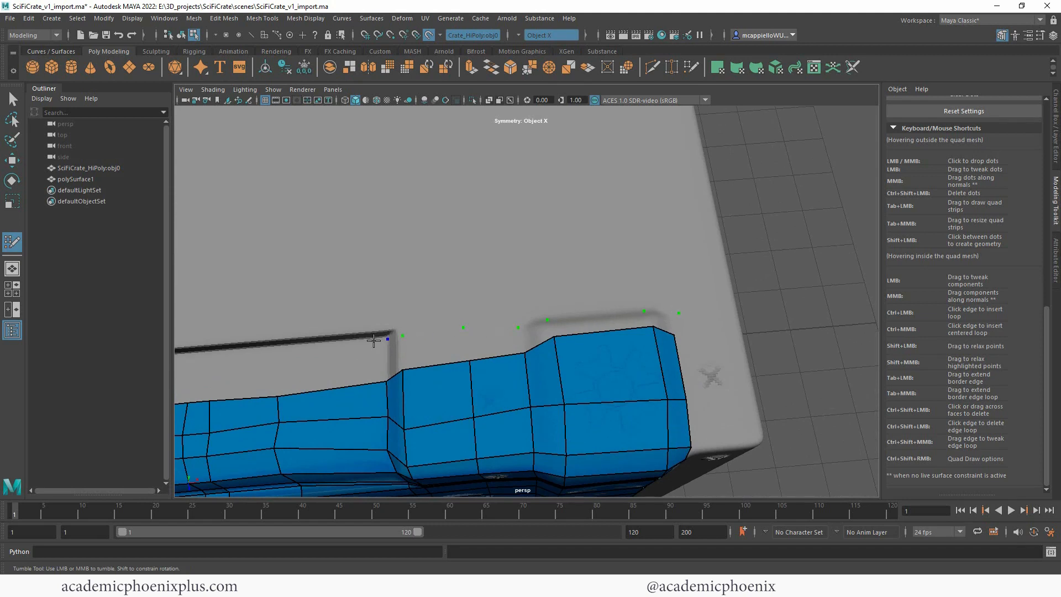
{"action": "middle_click_drag", "start_coordinate": [363, 298], "coordinate": [384, 313], "text": "alt"}
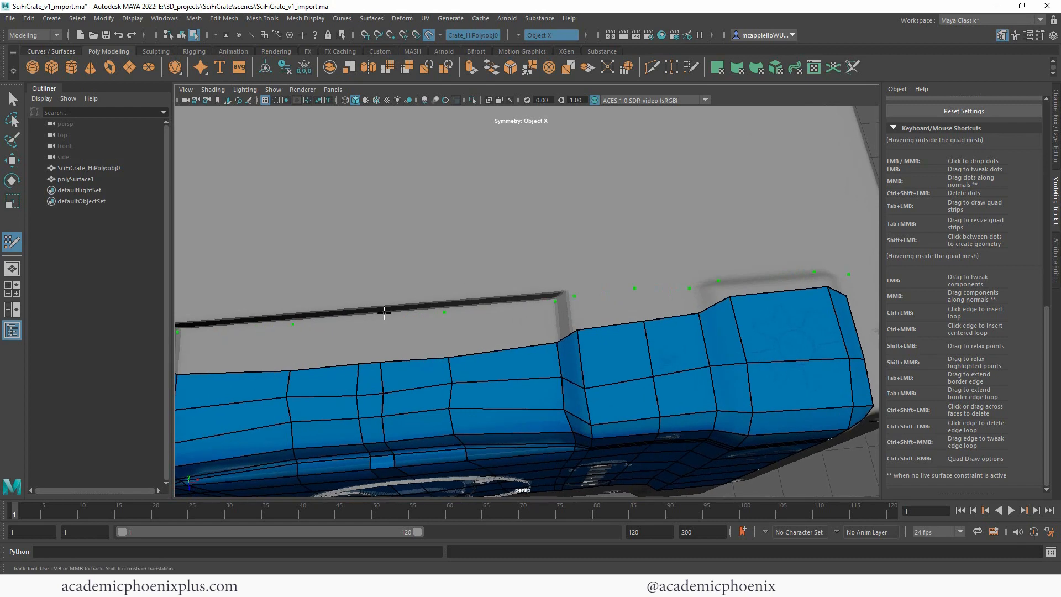
Step: Fill the mirrored row of quads between the new dots and the mesh border, from beside the recess's centre out to the corner bands
{"action": "left_click", "coordinate": [423, 334], "text": "shift"}
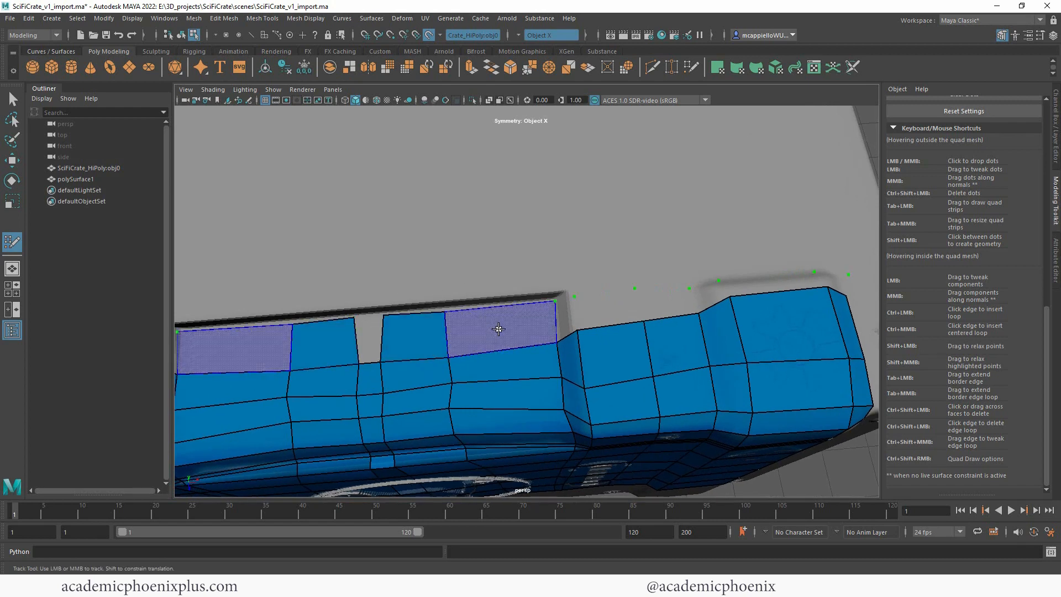
{"action": "left_click", "coordinate": [497, 327], "text": "shift"}
{"action": "left_click", "coordinate": [567, 319], "text": "shift"}
{"action": "left_click", "coordinate": [605, 311], "text": "shift"}
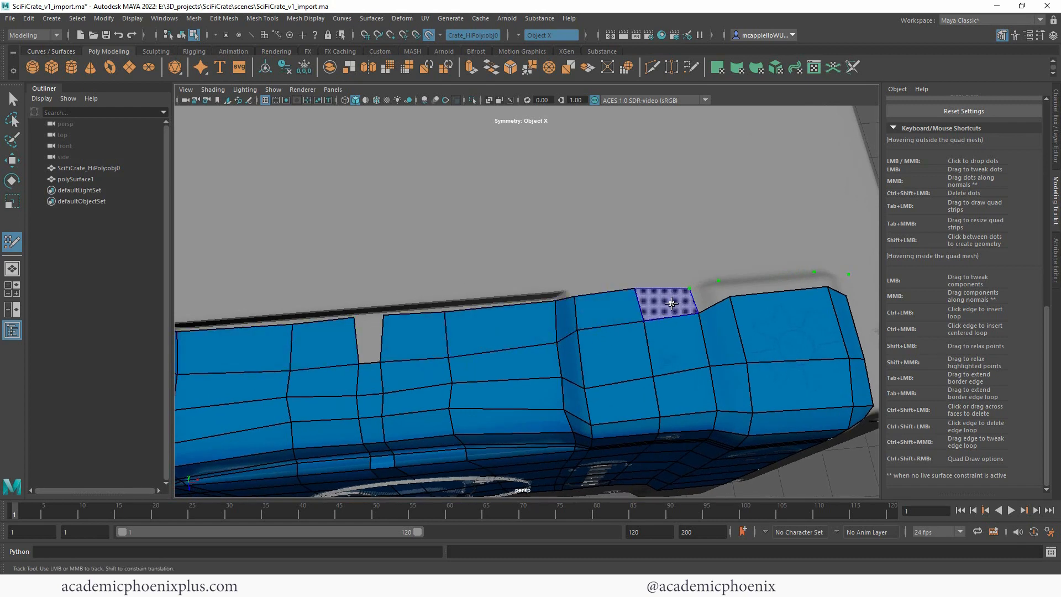
{"action": "left_click", "coordinate": [665, 304], "text": "shift"}
{"action": "left_click", "coordinate": [708, 293], "text": "shift"}
{"action": "left_click", "coordinate": [779, 285], "text": "shift"}
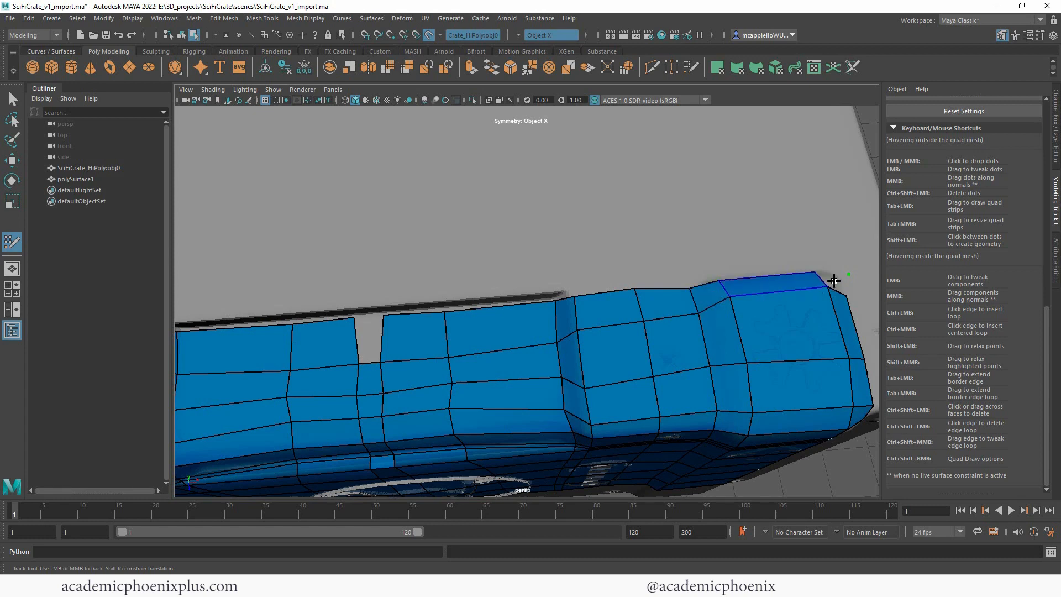
{"action": "left_click", "coordinate": [831, 282], "text": "shift"}
{"action": "mouse_move", "coordinate": [831, 284]}
{"action": "left_mouse_down", "text": "alt"}
{"action": "mouse_move", "coordinate": [683, 230]}
{"action": "mouse_move", "coordinate": [740, 260]}
{"action": "mouse_move", "coordinate": [687, 258]}
{"action": "left_mouse_up", "text": "alt"}
{"action": "key", "text": "ctrl+z"}
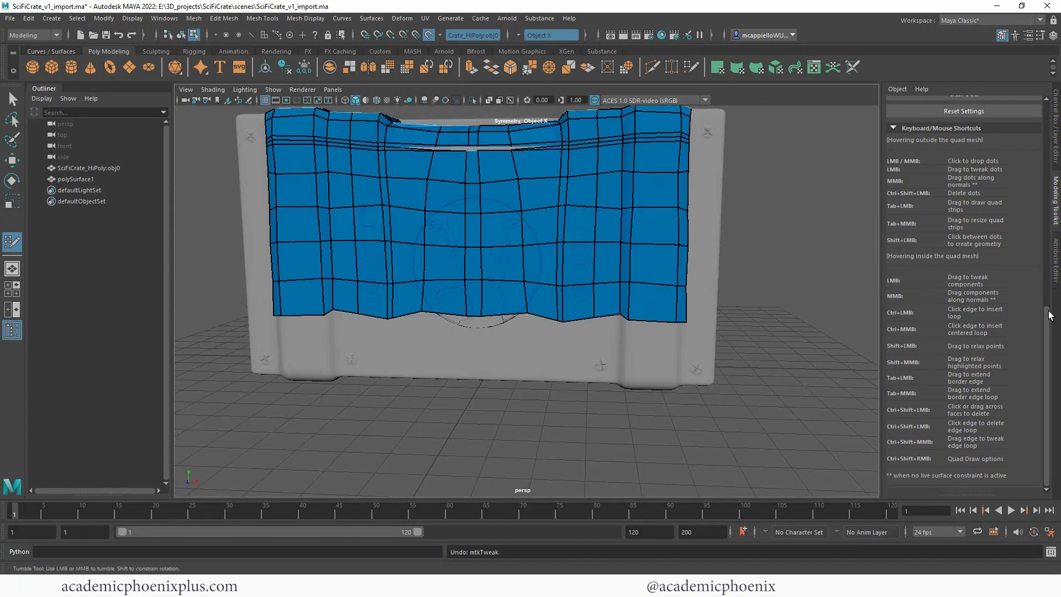
Step: Exit Quad Draw and select the whole border edge loop of the retopology mesh in edge mode
{"action": "left_click_drag", "start_coordinate": [1049, 315], "coordinate": [1022, 125]}
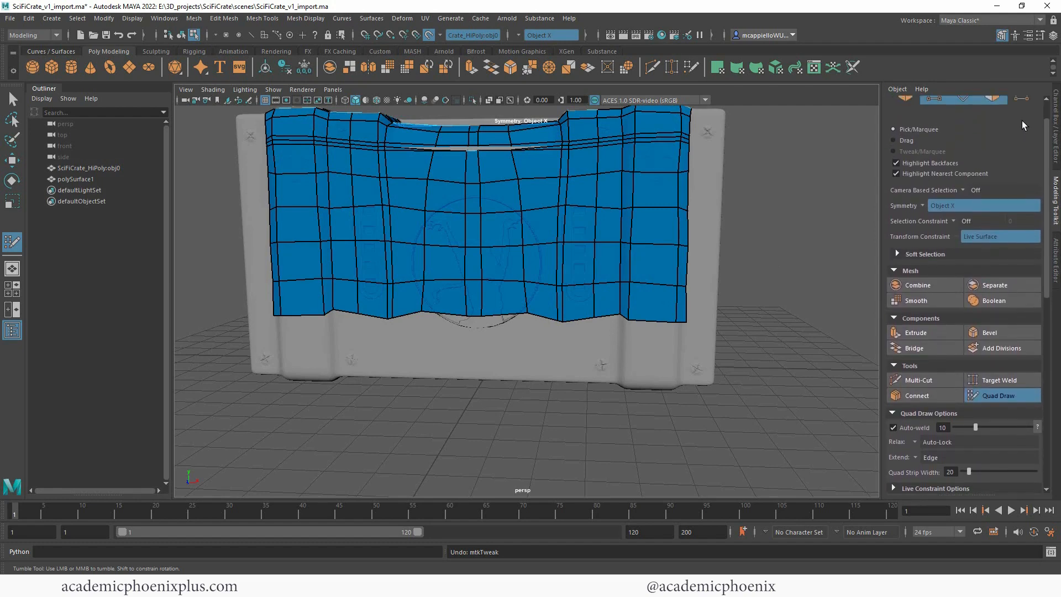
{"action": "left_click", "coordinate": [989, 396]}
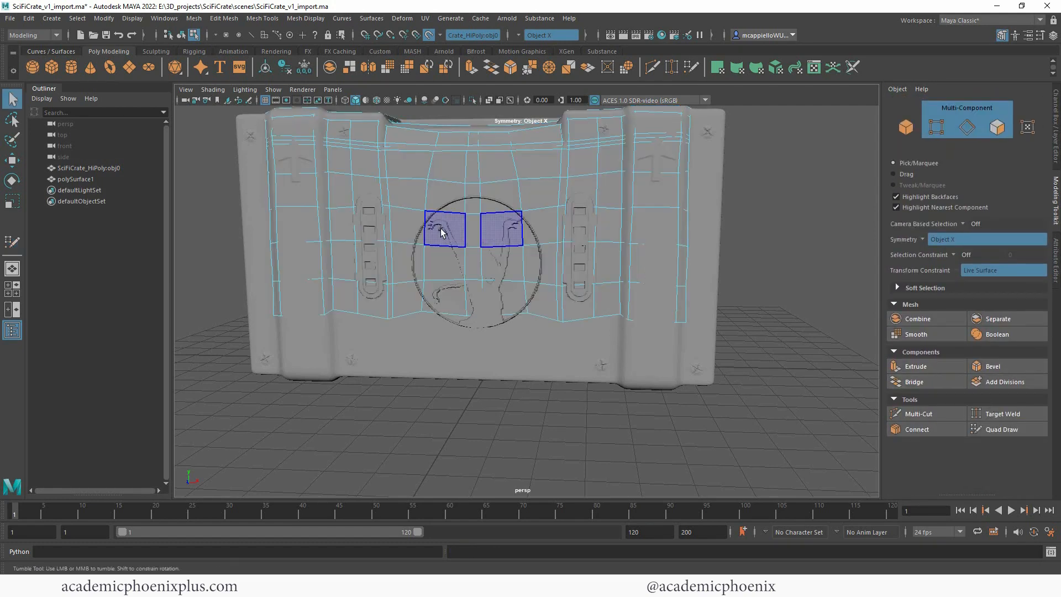
{"action": "left_click_drag", "start_coordinate": [440, 228], "coordinate": [510, 229], "text": "alt"}
{"action": "right_click_drag", "start_coordinate": [591, 181], "coordinate": [632, 159]}
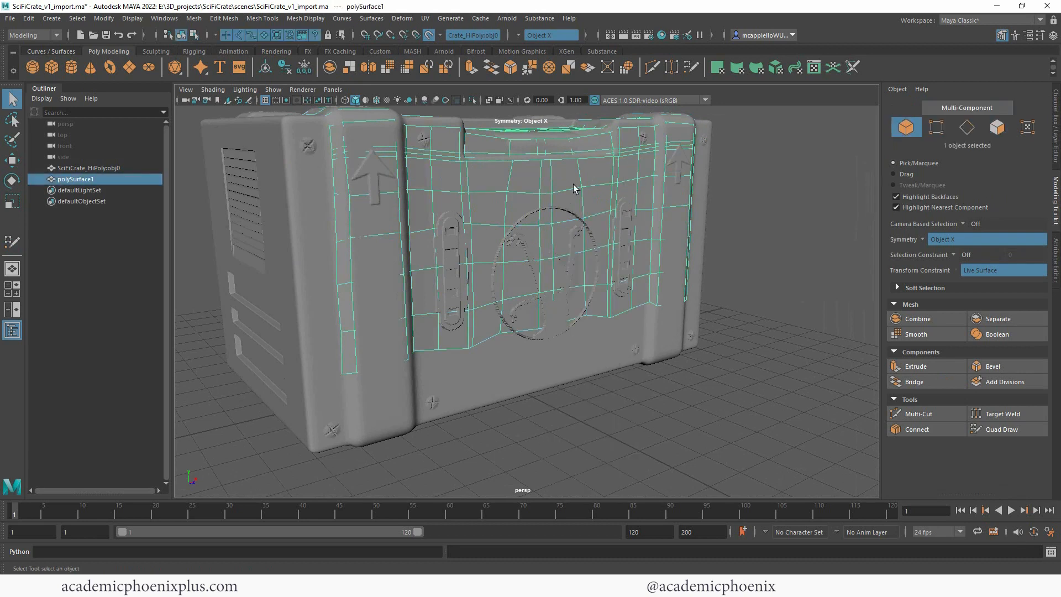
{"action": "right_click_drag", "start_coordinate": [581, 187], "coordinate": [575, 160]}
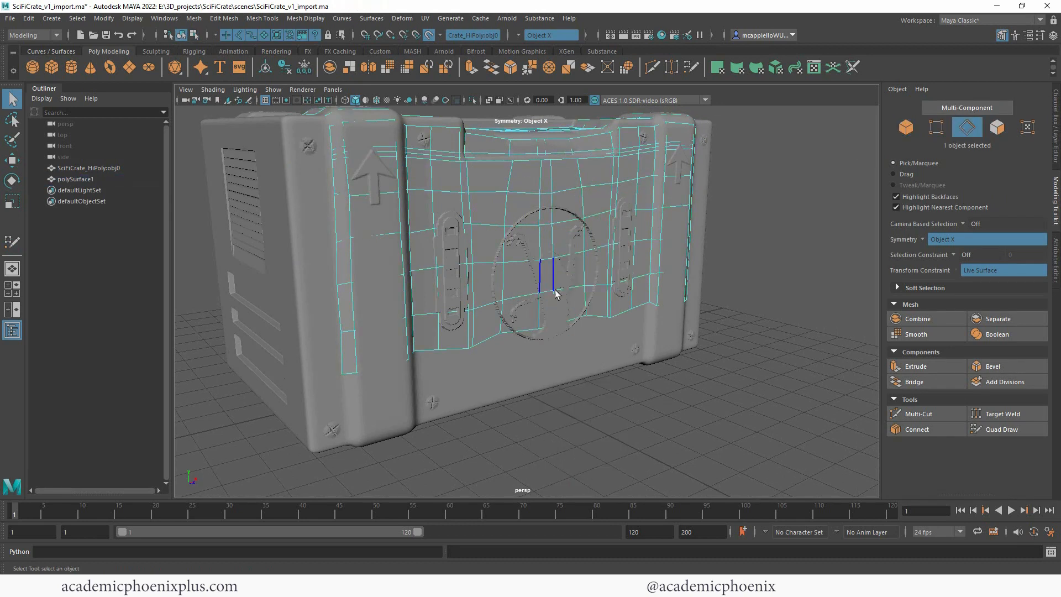
{"action": "double_click", "coordinate": [514, 332]}
{"action": "scroll", "coordinate": [644, 285], "scroll_direction": "down", "scroll_amount": 5}
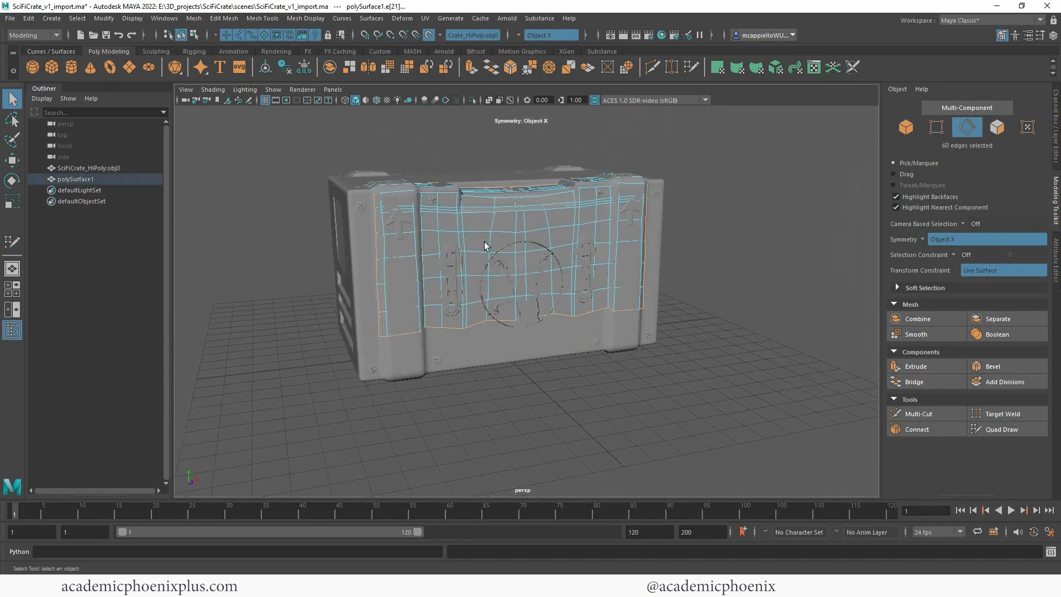
Step: Reduce the selection to the front face's lower border edges and scale them flat along Y into a straight line
{"action": "left_click_drag", "start_coordinate": [388, 150], "coordinate": [691, 302], "text": "shift"}
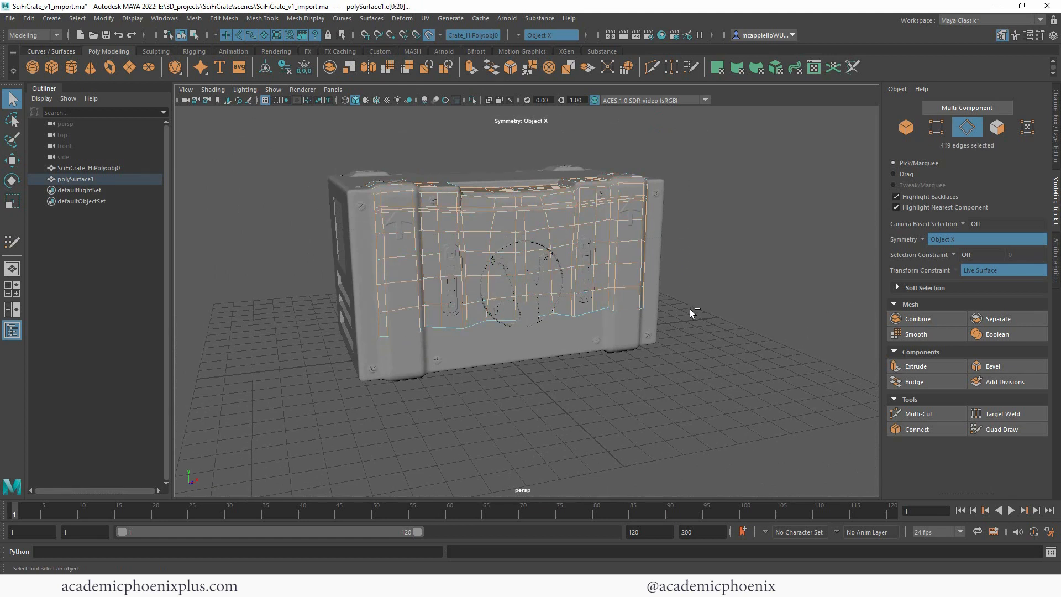
{"action": "key", "text": "ctrl+z"}
{"action": "left_click_drag", "start_coordinate": [319, 144], "coordinate": [743, 307], "text": "ctrl"}
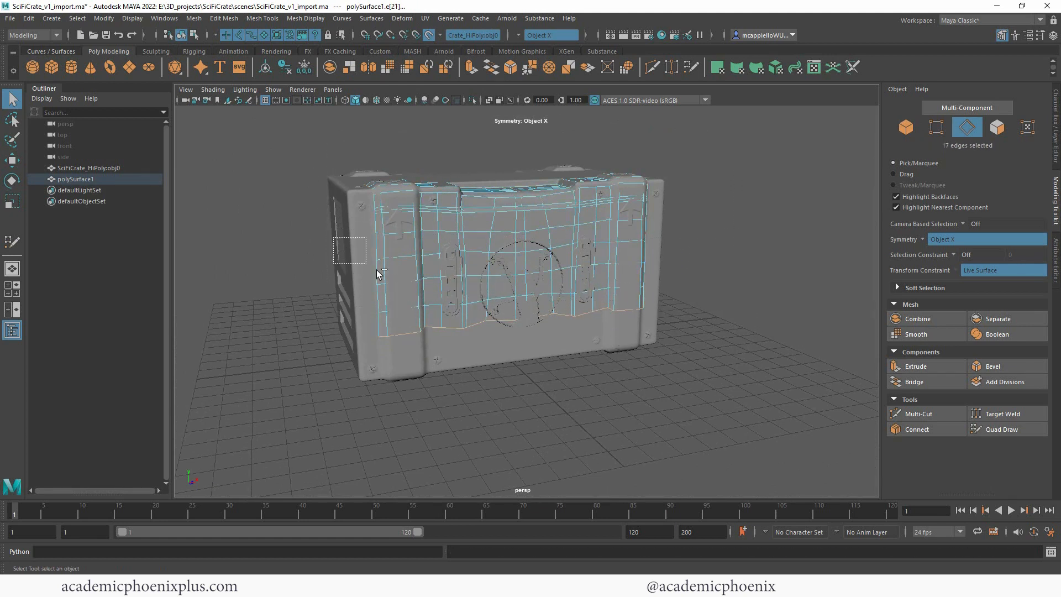
{"action": "left_click_drag", "start_coordinate": [377, 269], "coordinate": [455, 327], "text": "ctrl"}
{"action": "key", "text": "r"}
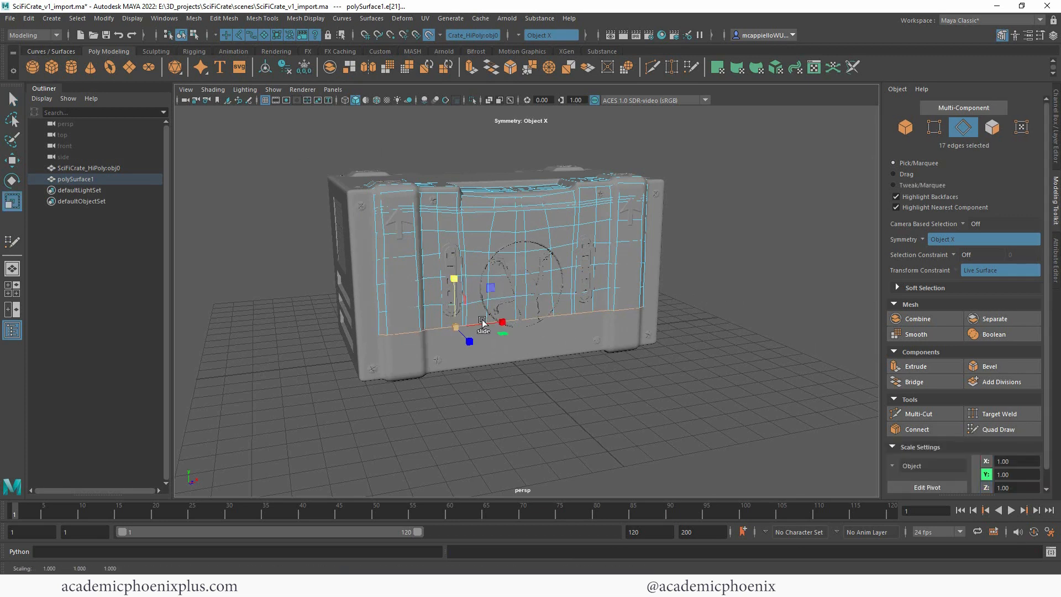
Step: Select each horizontal edge loop above the front face's lower border in turn and scale it flat along Y
{"action": "double_click", "coordinate": [559, 296]}
{"action": "left_click_drag", "start_coordinate": [586, 243], "coordinate": [587, 291]}
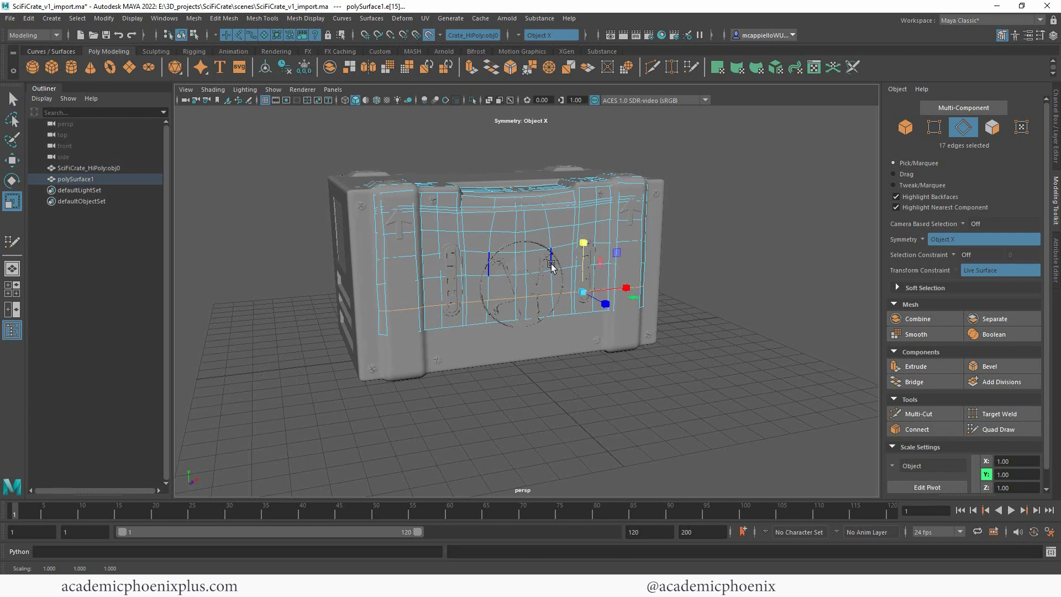
{"action": "double_click", "coordinate": [561, 269]}
{"action": "left_click_drag", "start_coordinate": [583, 224], "coordinate": [583, 249]}
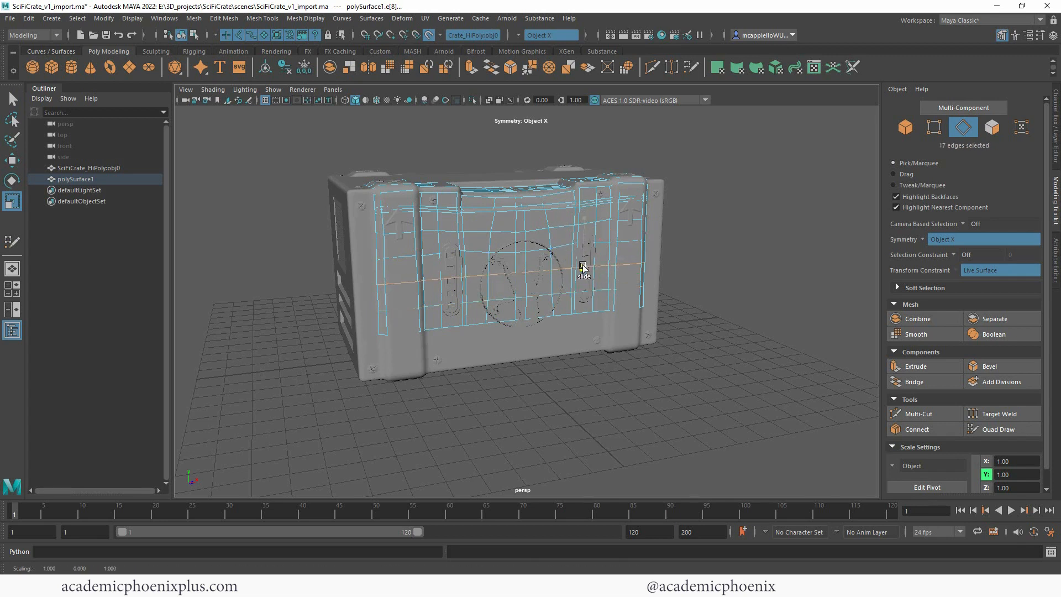
{"action": "double_click", "coordinate": [558, 245]}
{"action": "left_click_drag", "start_coordinate": [585, 200], "coordinate": [587, 252]}
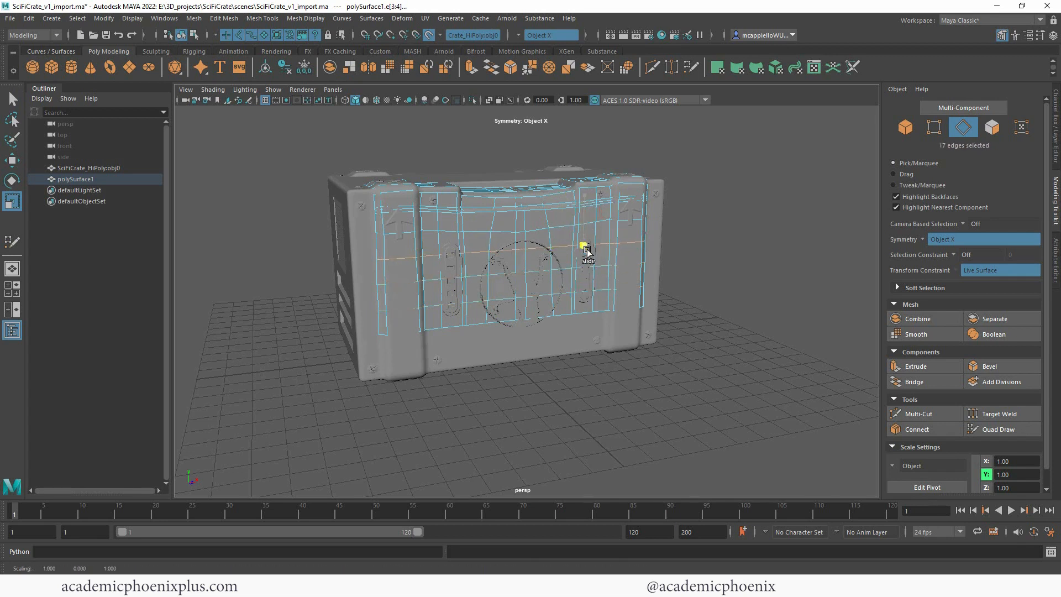
{"action": "double_click", "coordinate": [534, 229]}
{"action": "left_click_drag", "start_coordinate": [583, 175], "coordinate": [658, 227]}
Step: Select the mirrored vertical edge loops nearest the front's centre and shift them slightly outward along X
{"action": "right_click_drag", "start_coordinate": [658, 227], "coordinate": [770, 208], "text": "alt"}
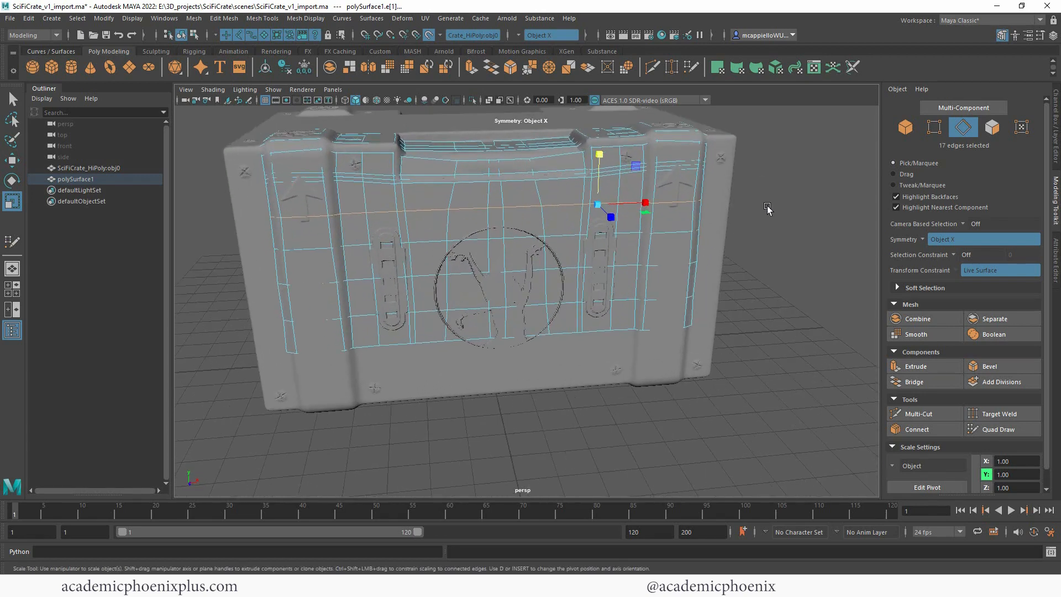
{"action": "middle_click_drag", "start_coordinate": [770, 208], "coordinate": [637, 293], "text": "alt"}
{"action": "left_click_drag", "start_coordinate": [637, 293], "coordinate": [634, 281], "text": "alt"}
{"action": "double_click", "coordinate": [489, 351]}
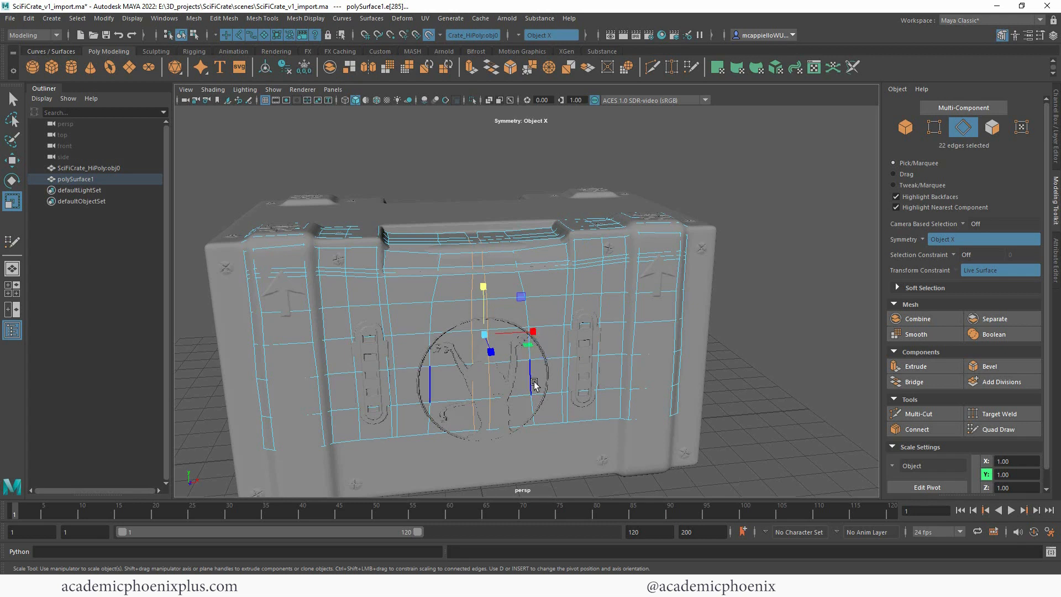
{"action": "left_click", "coordinate": [589, 356], "text": "shift"}
{"action": "left_click_drag", "start_coordinate": [567, 325], "coordinate": [458, 334]}
{"action": "double_click", "coordinate": [488, 341]}
{"action": "key", "text": "w"}
{"action": "left_click_drag", "start_coordinate": [533, 332], "coordinate": [535, 331]}
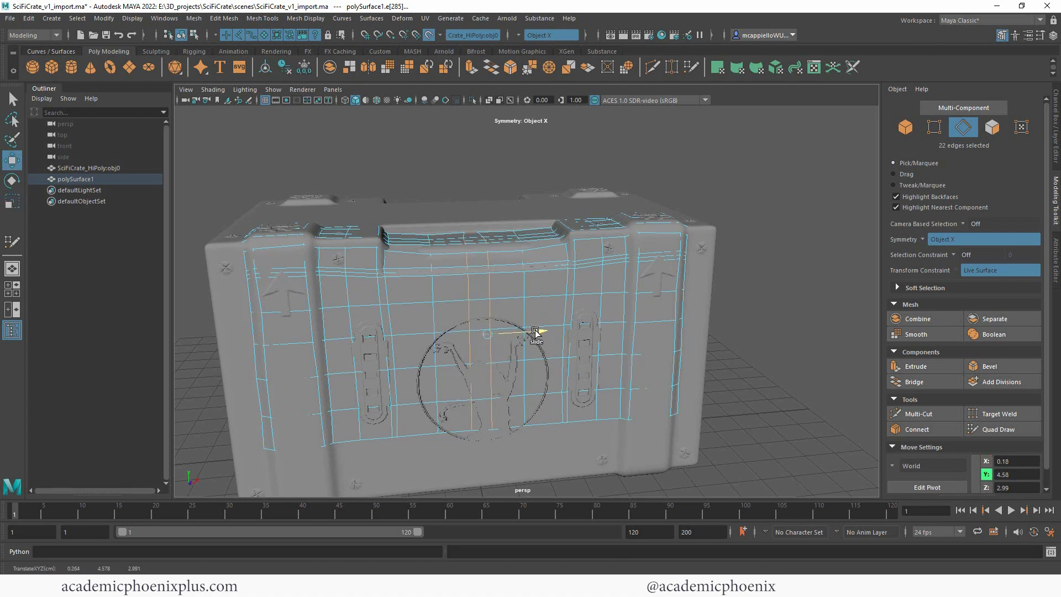
Step: Scale the mirrored vertical edge loops flat along X one after another, from beside the round emblem out to the corner bands
{"action": "double_click", "coordinate": [383, 322]}
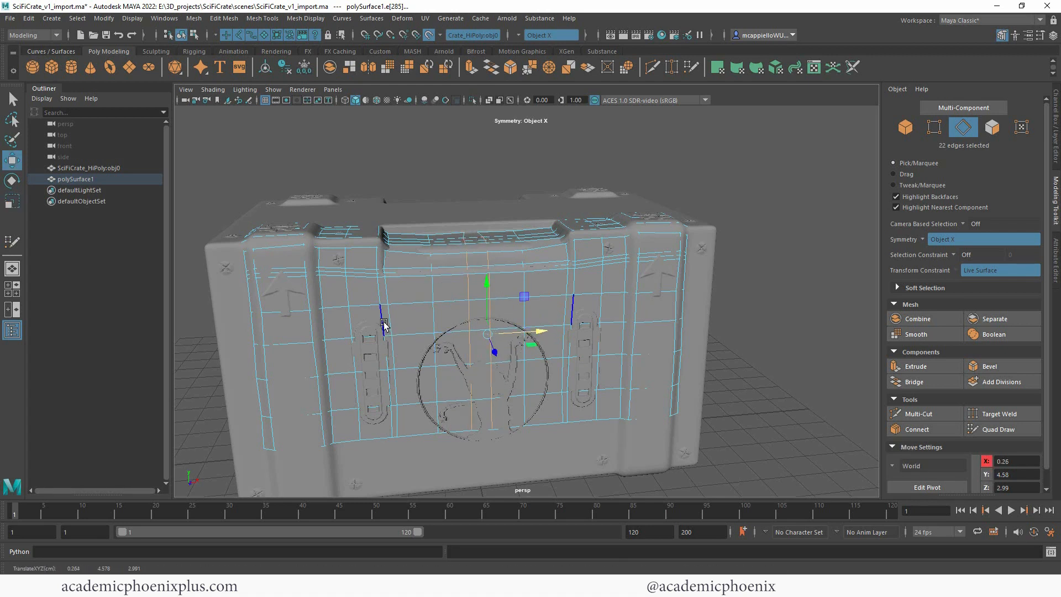
{"action": "key", "text": "r"}
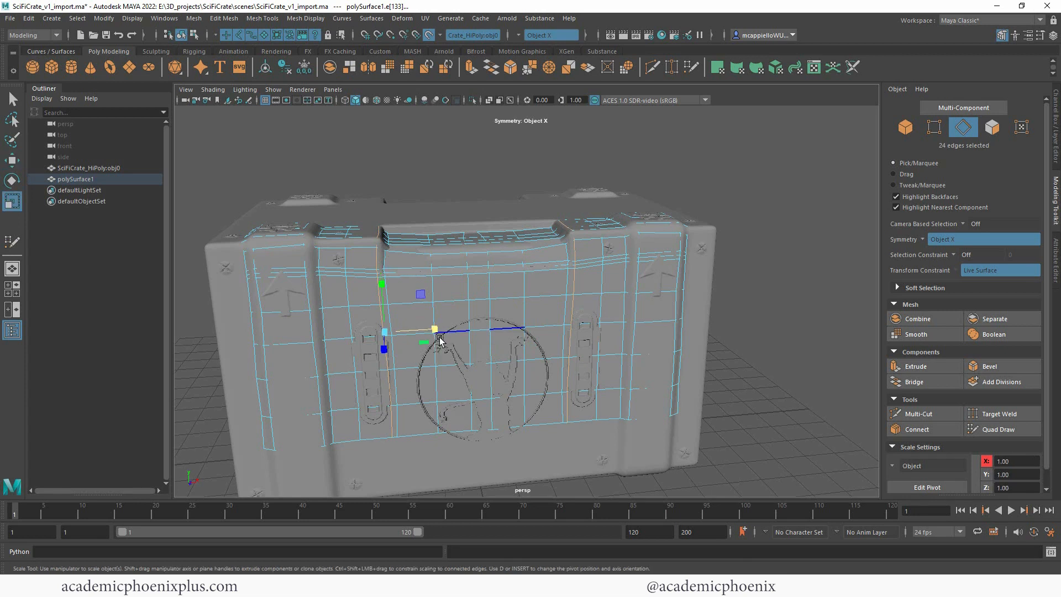
{"action": "left_click_drag", "start_coordinate": [435, 330], "coordinate": [373, 331]}
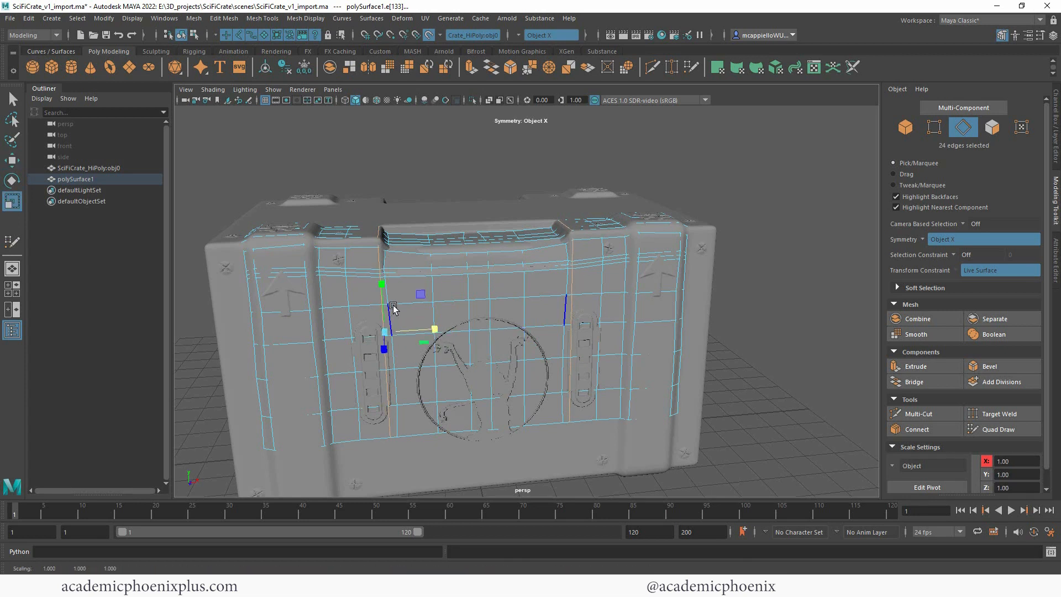
{"action": "double_click", "coordinate": [397, 383]}
{"action": "left_click_drag", "start_coordinate": [441, 332], "coordinate": [252, 337], "text": "ctrl+shift"}
{"action": "double_click", "coordinate": [353, 350]}
{"action": "double_click", "coordinate": [324, 329]}
{"action": "double_click", "coordinate": [312, 333]}
{"action": "double_click", "coordinate": [261, 331]}
{"action": "left_click", "coordinate": [251, 335], "text": "ctrl+shift"}
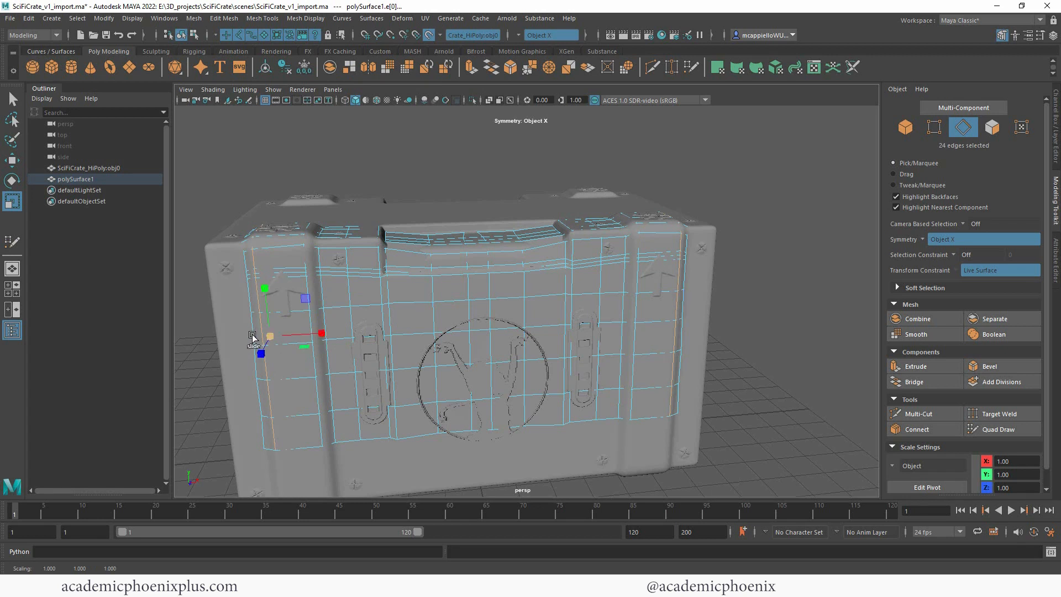
Step: Select the mesh border, keep only the front face's outer side edges and scale them flat along X
{"action": "double_click", "coordinate": [252, 325]}
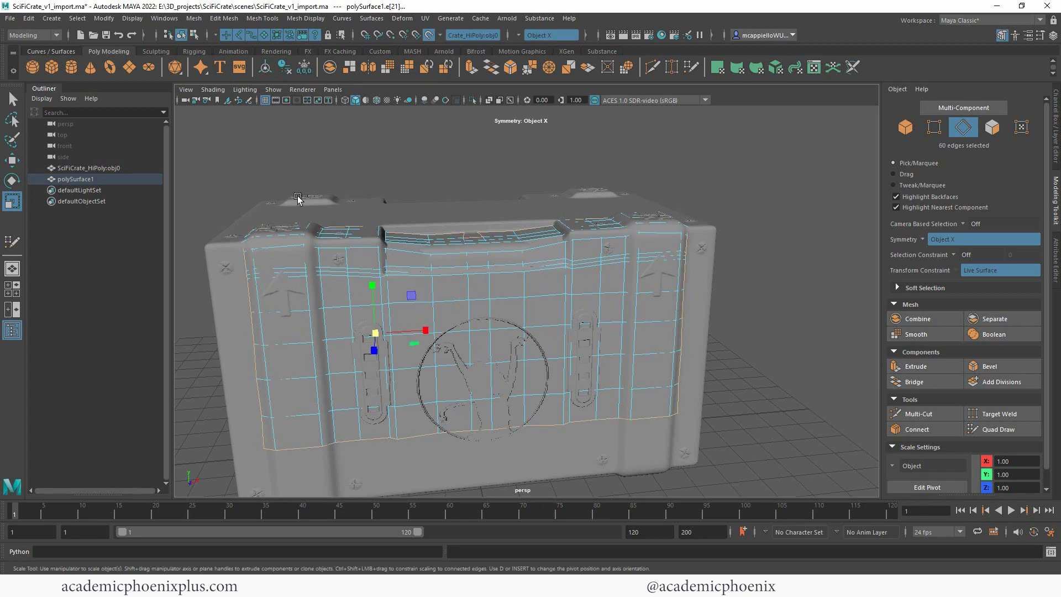
{"action": "left_click_drag", "start_coordinate": [300, 186], "coordinate": [661, 467], "text": "ctrl"}
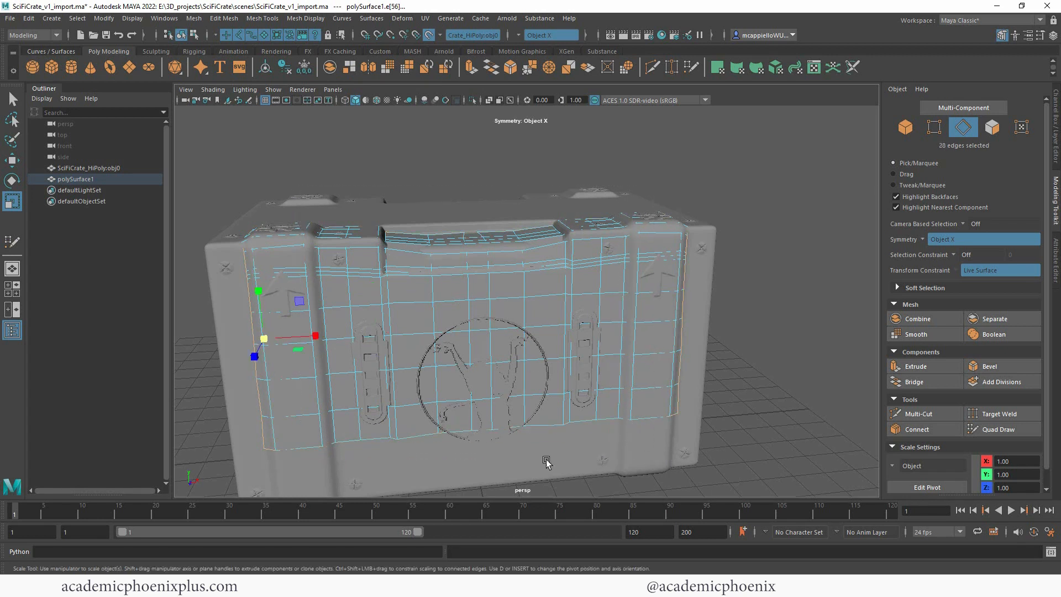
{"action": "left_click_drag", "start_coordinate": [269, 444], "coordinate": [269, 445], "text": "ctrl"}
{"action": "left_click_drag", "start_coordinate": [520, 186], "coordinate": [509, 189], "text": "alt"}
{"action": "left_click_drag", "start_coordinate": [288, 341], "coordinate": [289, 348], "text": "ctrl"}
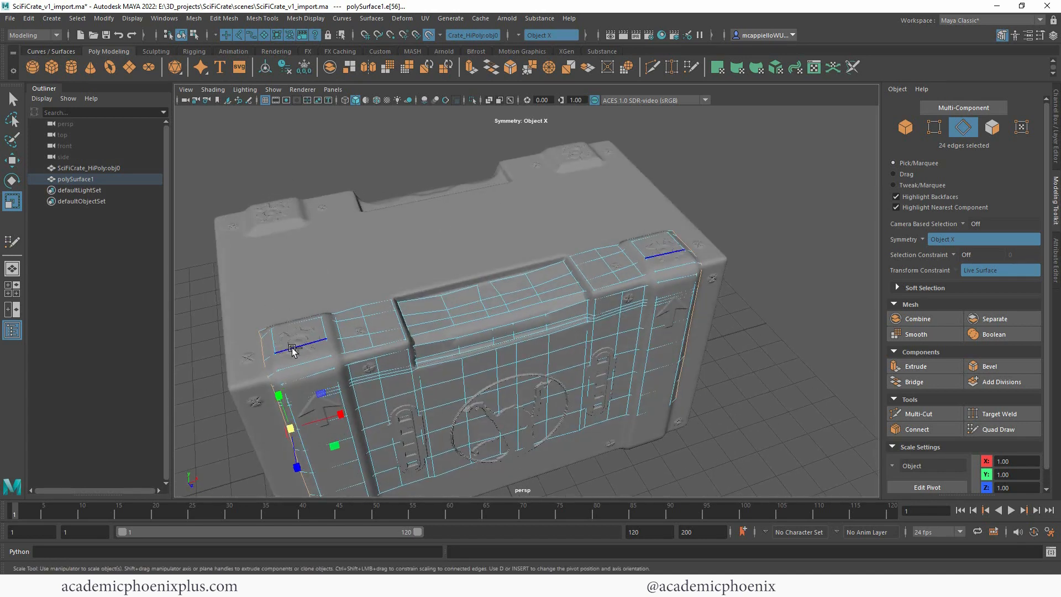
{"action": "left_click_drag", "start_coordinate": [488, 376], "coordinate": [465, 308], "text": "alt"}
{"action": "left_click_drag", "start_coordinate": [304, 323], "coordinate": [302, 322]}
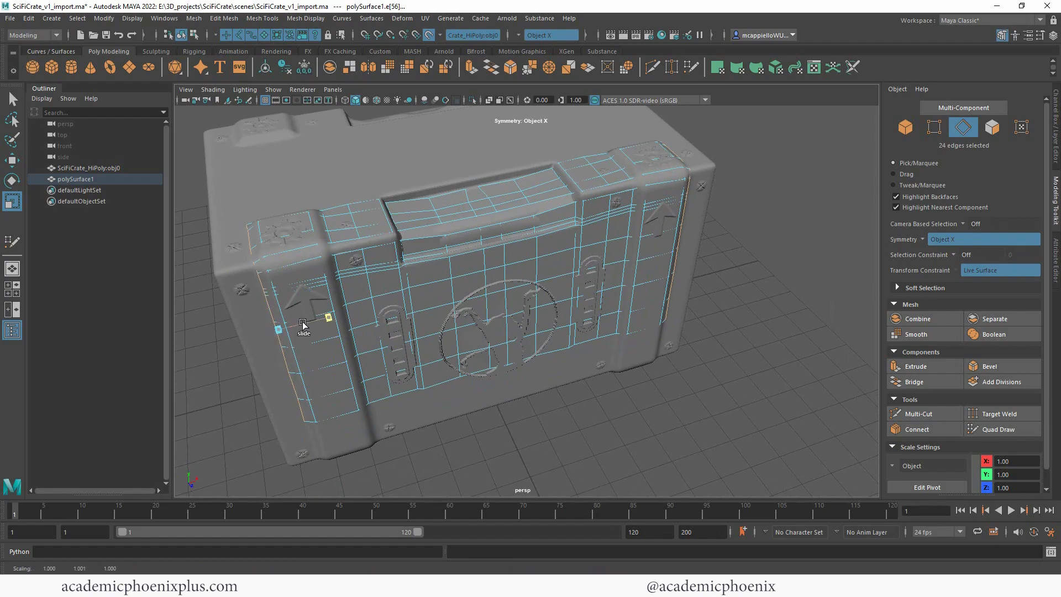
Step: Select only the front face's lower border edges and scale them flat along Y
{"action": "left_click_drag", "start_coordinate": [702, 340], "coordinate": [655, 298], "text": "alt"}
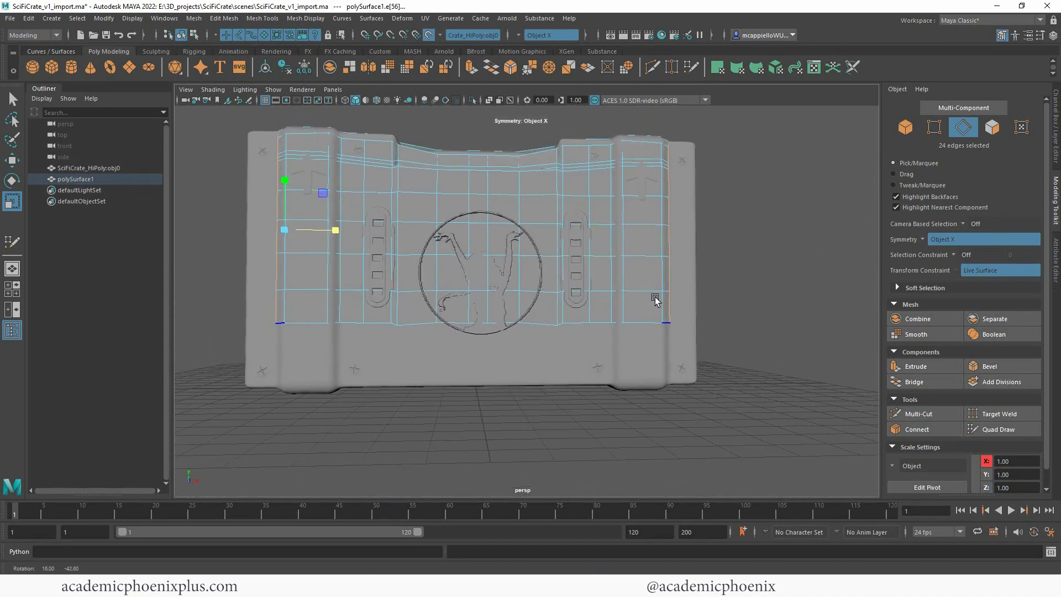
{"action": "left_click_drag", "start_coordinate": [246, 315], "coordinate": [743, 363]}
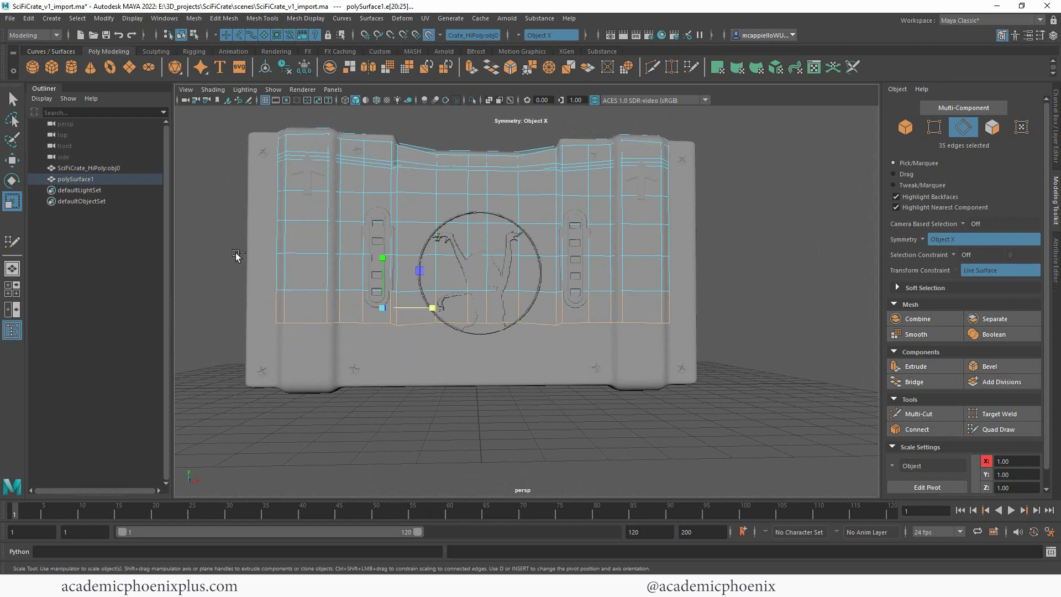
{"action": "left_click_drag", "start_coordinate": [229, 216], "coordinate": [767, 306], "text": "ctrl"}
{"action": "left_click_drag", "start_coordinate": [381, 276], "coordinate": [383, 326]}
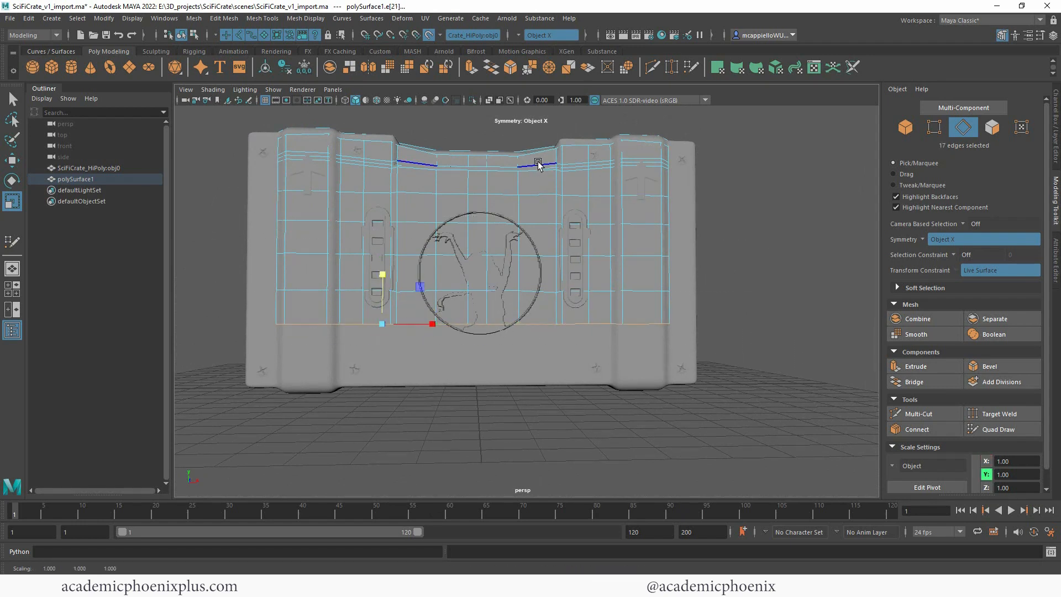
Step: Return to object mode, activate Quad Draw and place a mirrored row of dots across the middle of the crate's top
{"action": "right_click_drag", "start_coordinate": [538, 164], "coordinate": [531, 139]}
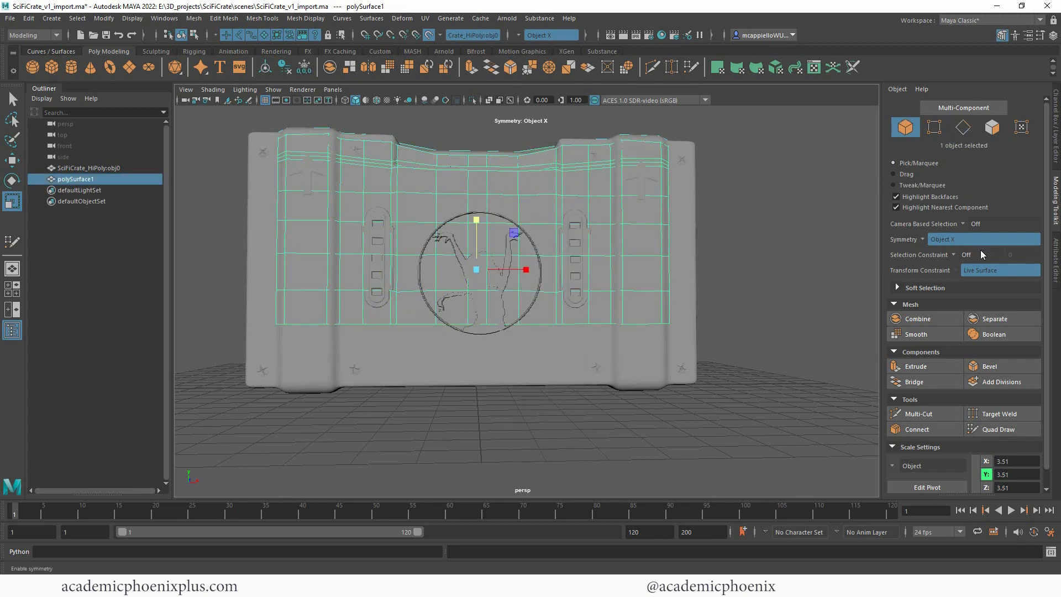
{"action": "left_click", "coordinate": [995, 429]}
{"action": "left_click_drag", "start_coordinate": [736, 239], "coordinate": [465, 261], "text": "alt"}
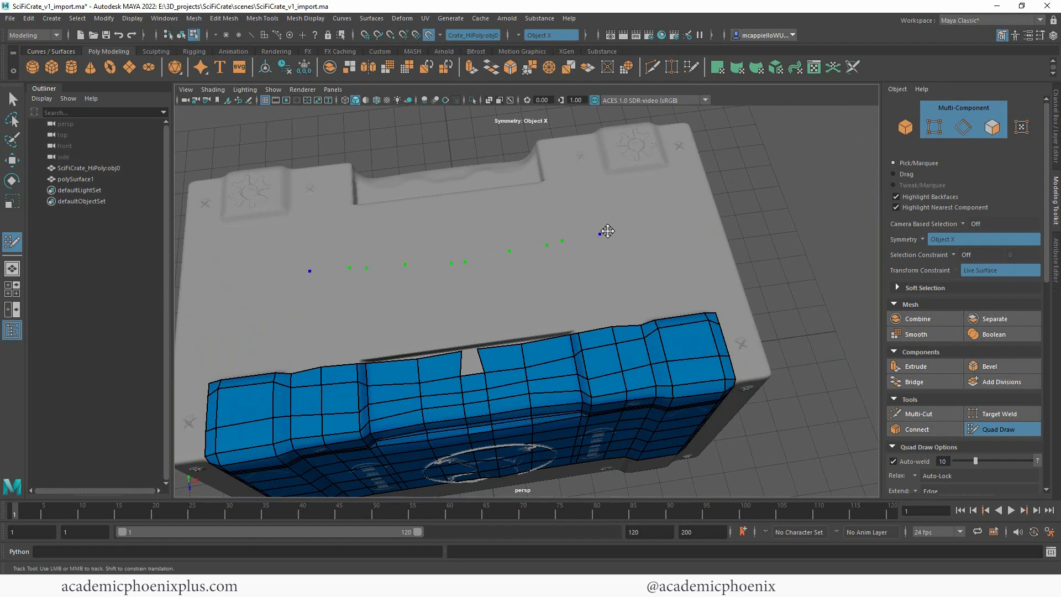
{"action": "left_click", "coordinate": [630, 223]}
Step: Fill mirrored quads between the new dots and the top border, working outward from beside the open centre strip
{"action": "left_click", "coordinate": [499, 312], "text": "shift"}
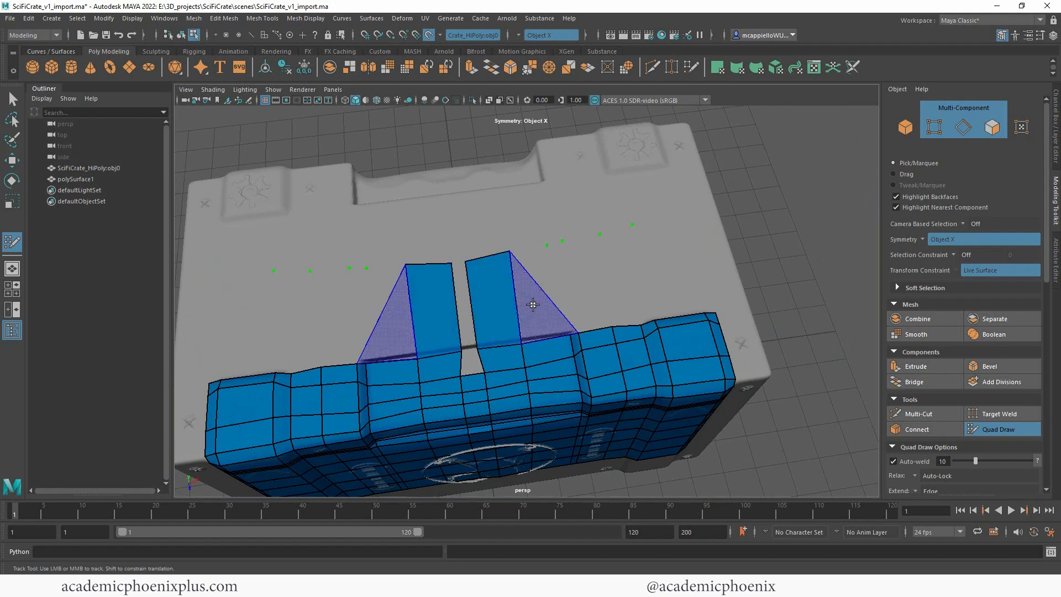
{"action": "left_click", "coordinate": [531, 285], "text": "shift"}
{"action": "key", "text": "ctrl+z"}
{"action": "left_click", "coordinate": [532, 299], "text": "shift"}
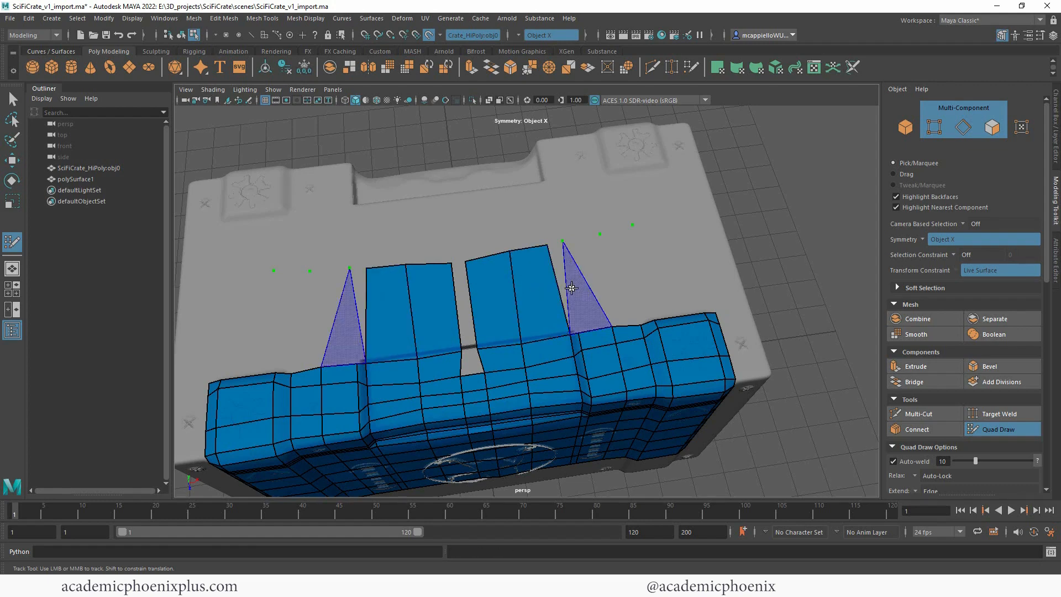
{"action": "left_click", "coordinate": [565, 285], "text": "shift"}
{"action": "left_click", "coordinate": [588, 285], "text": "shift"}
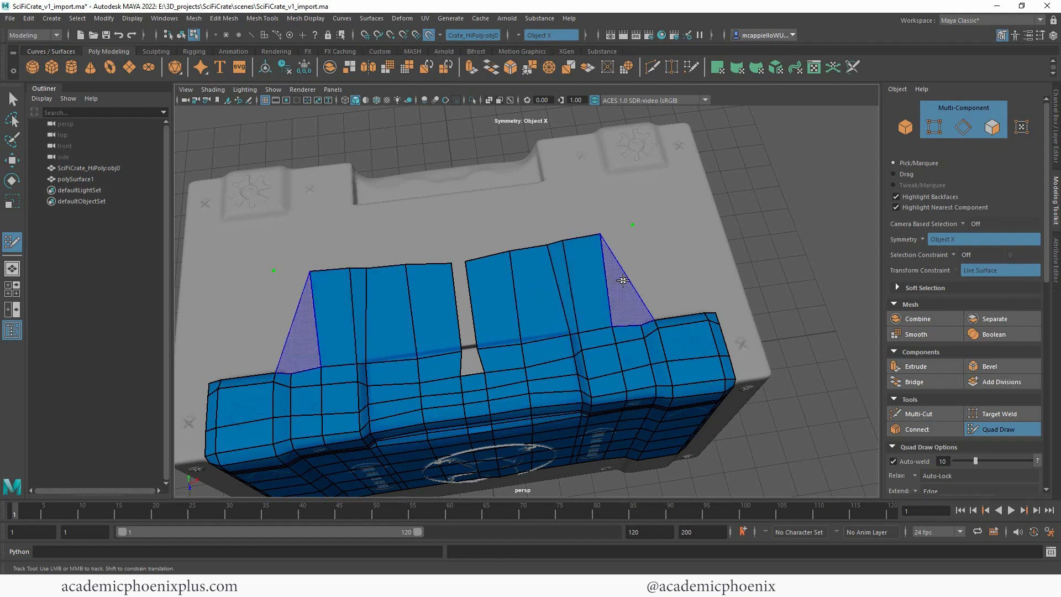
{"action": "left_click", "coordinate": [622, 270], "text": "shift"}
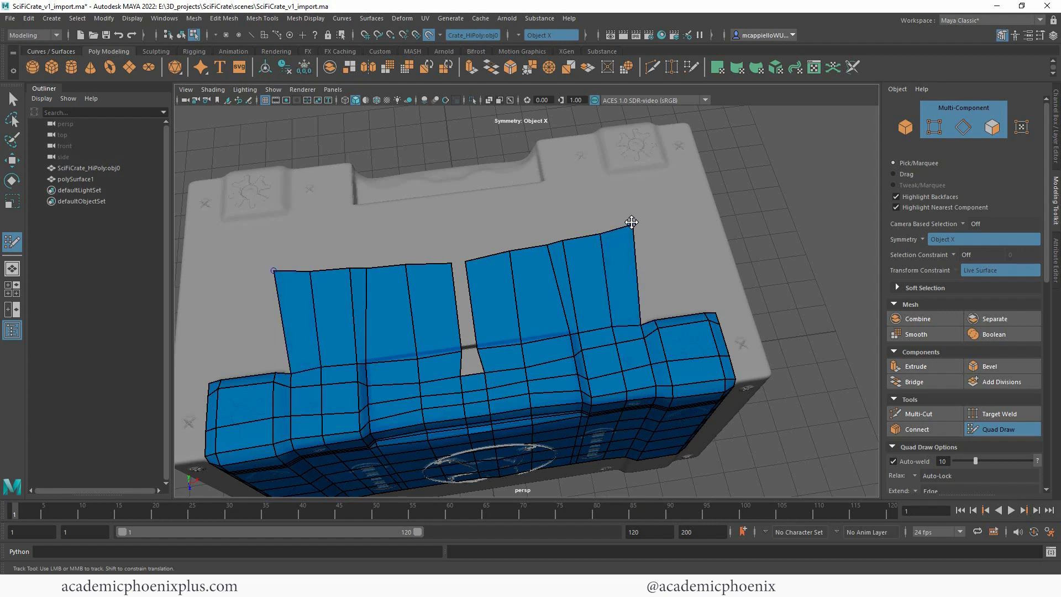
Step: Even out the new row's points, then add mirrored dots beyond it and fill quads behind the corner bands
{"action": "left_click_drag", "start_coordinate": [632, 223], "coordinate": [554, 240]}
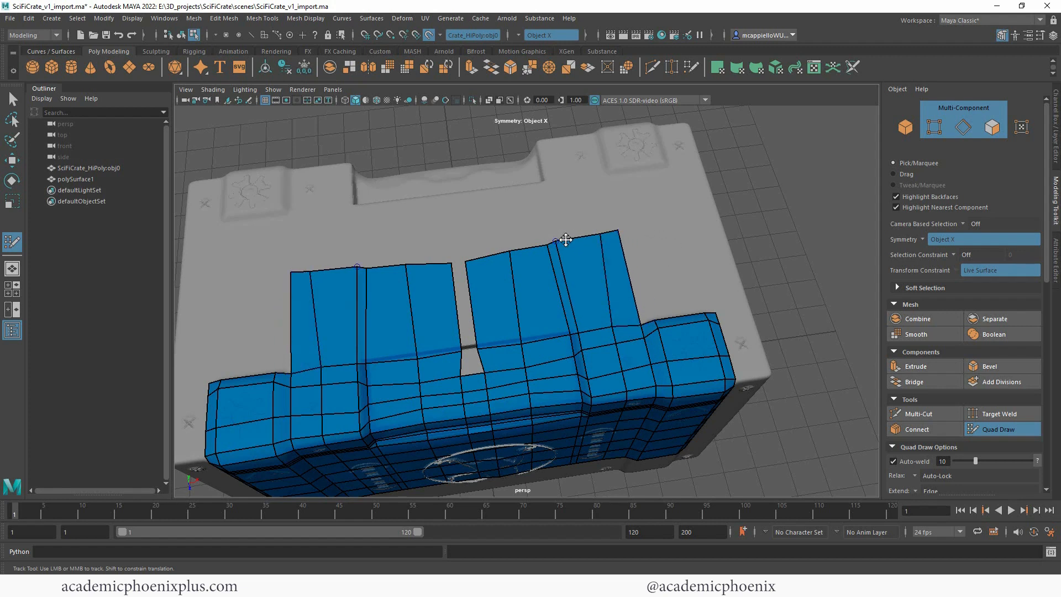
{"action": "left_click", "coordinate": [637, 227]}
{"action": "left_click", "coordinate": [678, 220]}
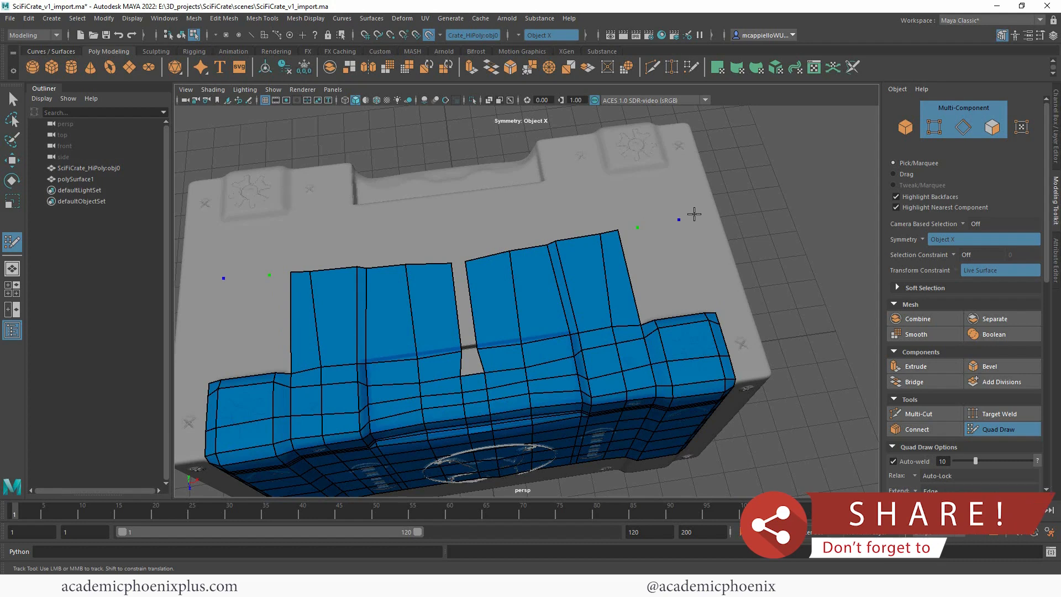
{"action": "left_click", "coordinate": [694, 214]}
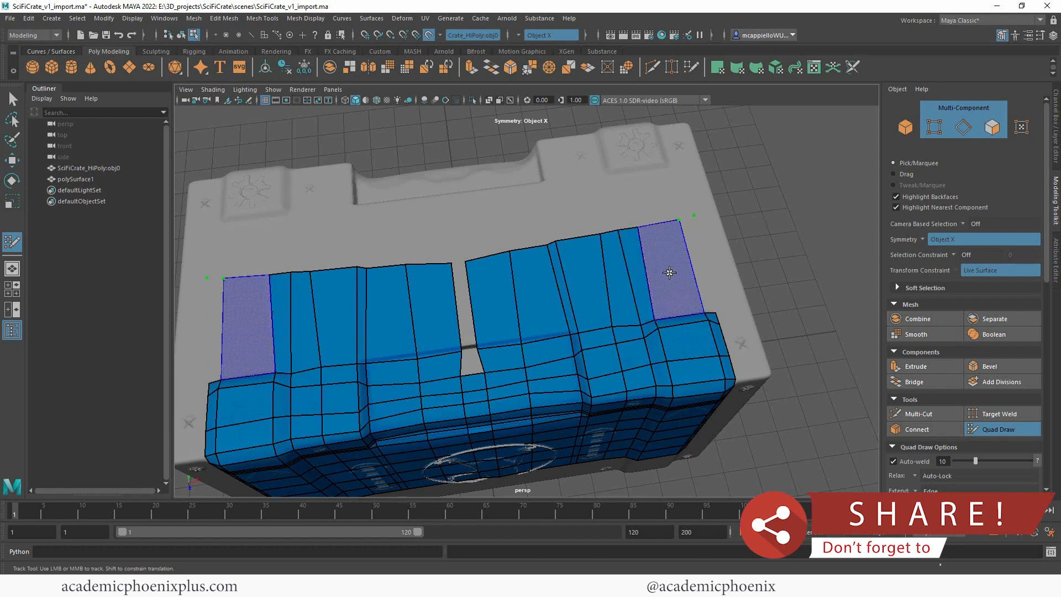
{"action": "left_click", "coordinate": [669, 273], "text": "shift"}
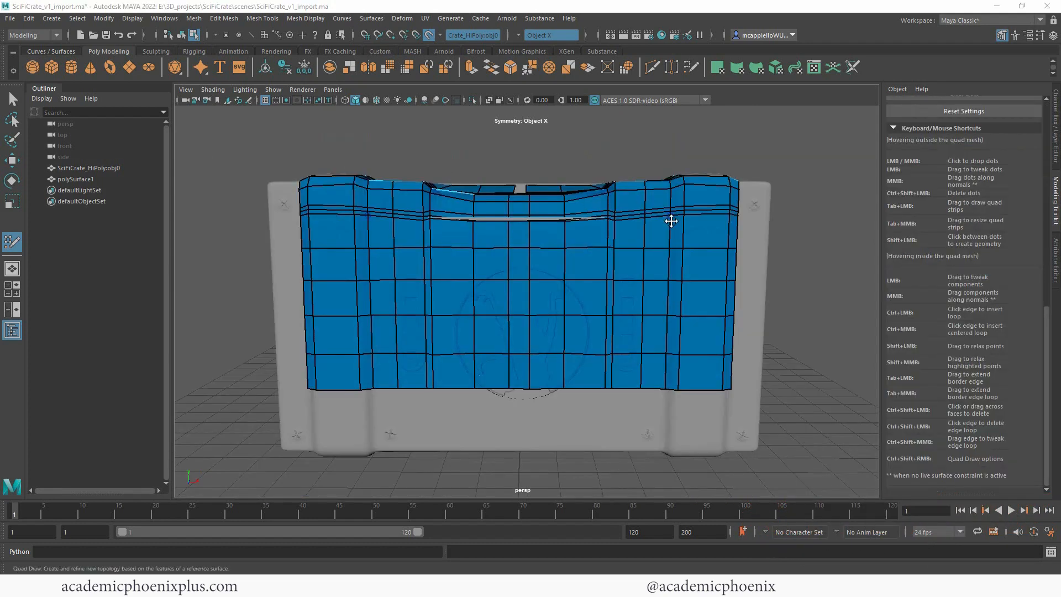
Step: Extend the front's whole lower border edge loop down to just above the crate's bottom edge
{"action": "scroll", "coordinate": [670, 221], "scroll_direction": "up", "scroll_amount": 5}
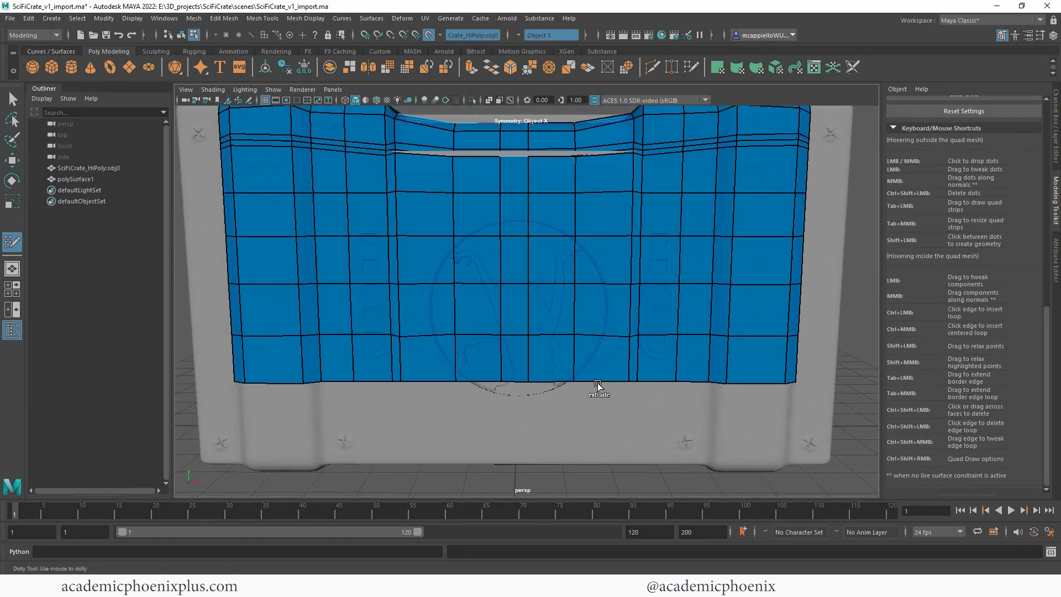
{"action": "left_click_drag", "start_coordinate": [597, 385], "coordinate": [609, 441]}
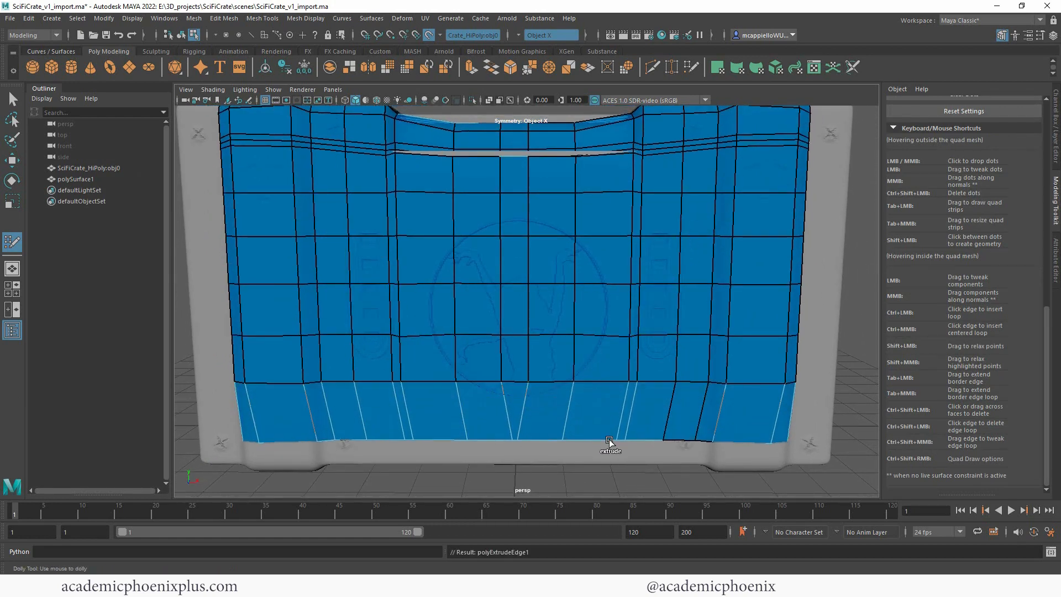
{"action": "middle_click_drag", "start_coordinate": [608, 440], "coordinate": [610, 442]}
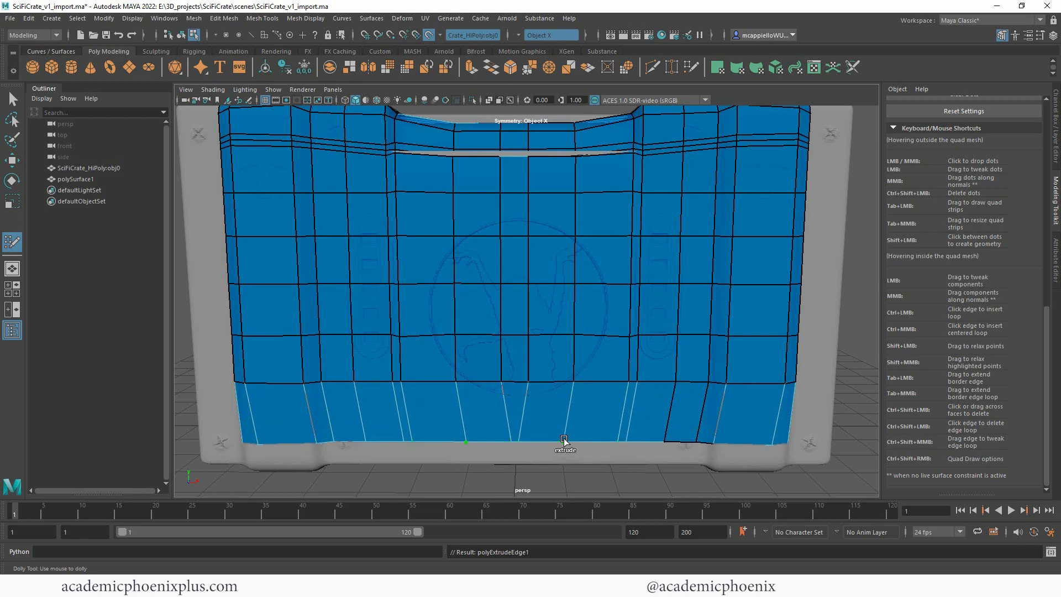
Step: Tweak the points of the extended lower border so its vertical edges line up with the columns above
{"action": "left_click_drag", "start_coordinate": [258, 443], "coordinate": [403, 442]}
{"action": "left_click_drag", "start_coordinate": [468, 441], "coordinate": [504, 442]}
{"action": "scroll", "coordinate": [573, 370], "scroll_direction": "down", "scroll_amount": 3}
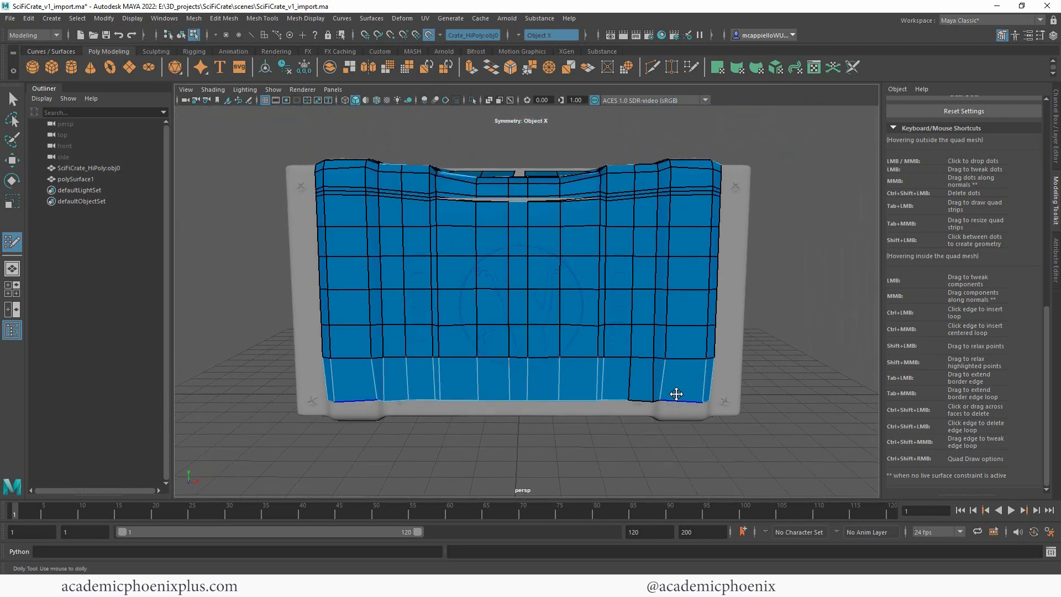
{"action": "scroll", "coordinate": [839, 378], "scroll_direction": "up", "scroll_amount": 4}
{"action": "left_click_drag", "start_coordinate": [840, 378], "coordinate": [846, 348], "text": "alt"}
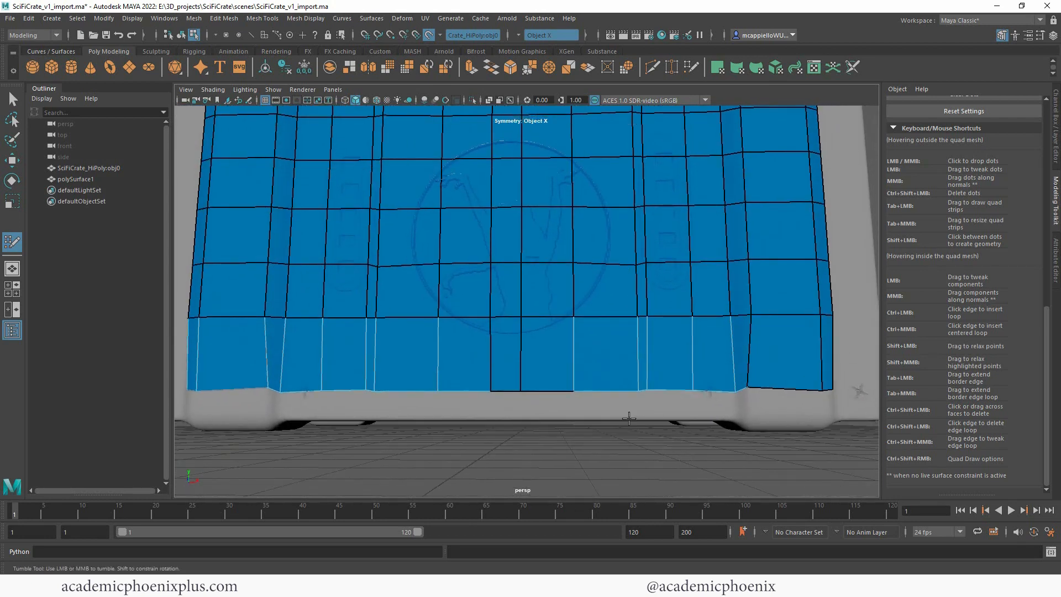
{"action": "left_click_drag", "start_coordinate": [648, 389], "coordinate": [653, 388]}
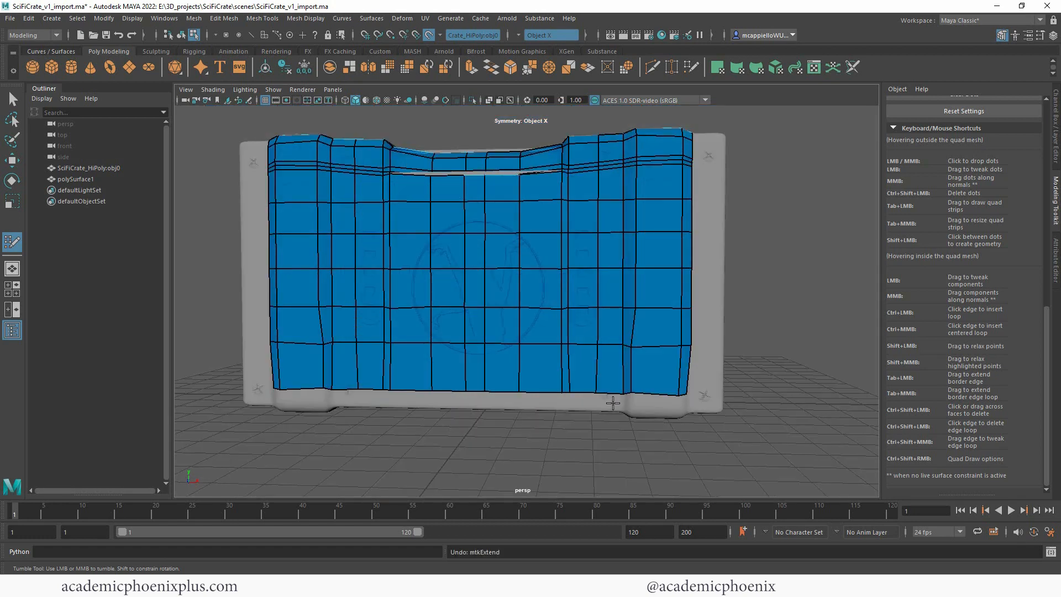
Step: Extend the lower border edge loop again, down onto the crate's rounded bottom edge
{"action": "middle_click_drag", "start_coordinate": [610, 397], "coordinate": [620, 414]}
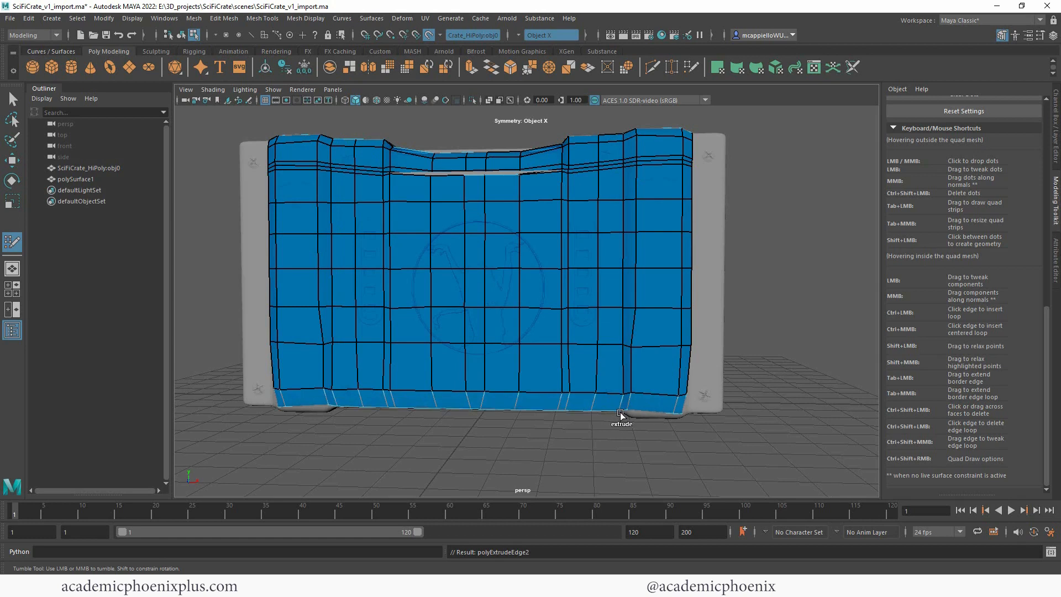
{"action": "right_click_drag", "start_coordinate": [691, 365], "coordinate": [767, 357], "text": "alt"}
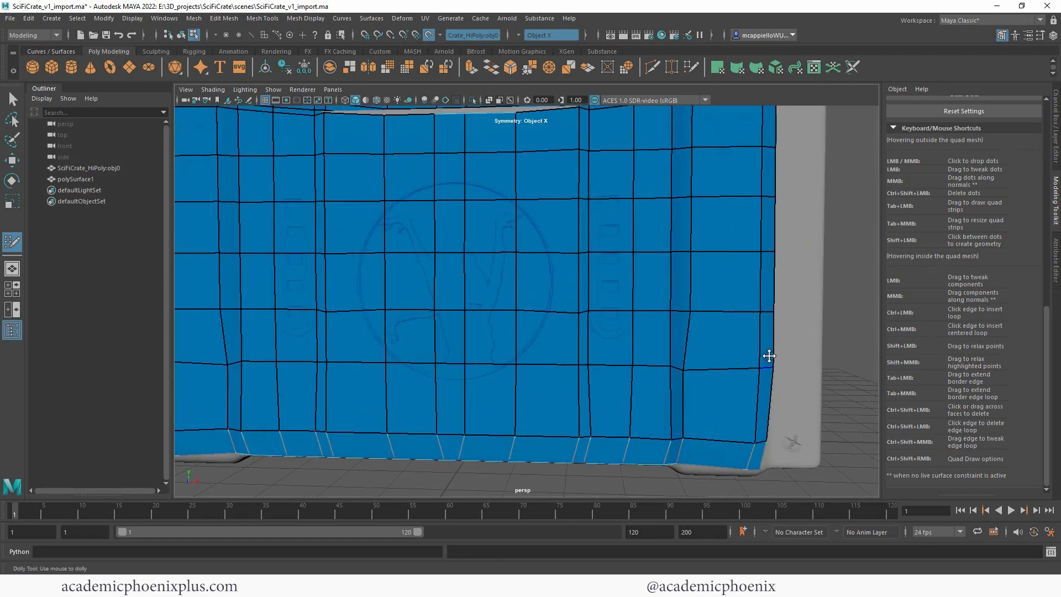
Step: Extend the rear border edge loop of the top mesh back to the crate's rear edge
{"action": "mouse_move", "coordinate": [767, 357]}
{"action": "left_mouse_down", "text": "alt"}
{"action": "mouse_move", "coordinate": [772, 336]}
{"action": "mouse_move", "coordinate": [764, 347]}
{"action": "left_mouse_up", "text": "alt"}
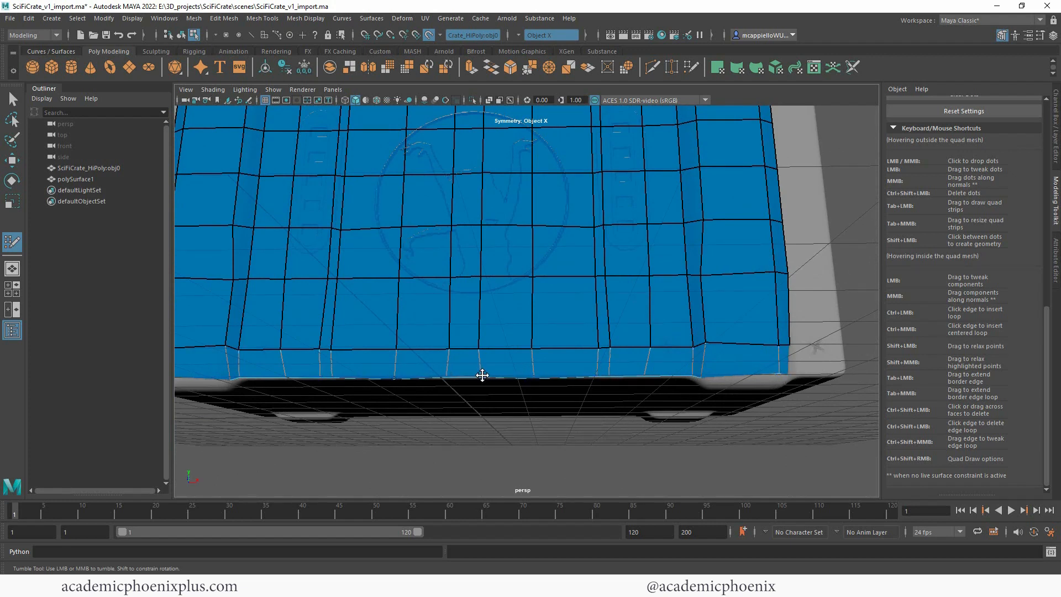
{"action": "left_click_drag", "start_coordinate": [480, 376], "coordinate": [627, 313], "text": "alt"}
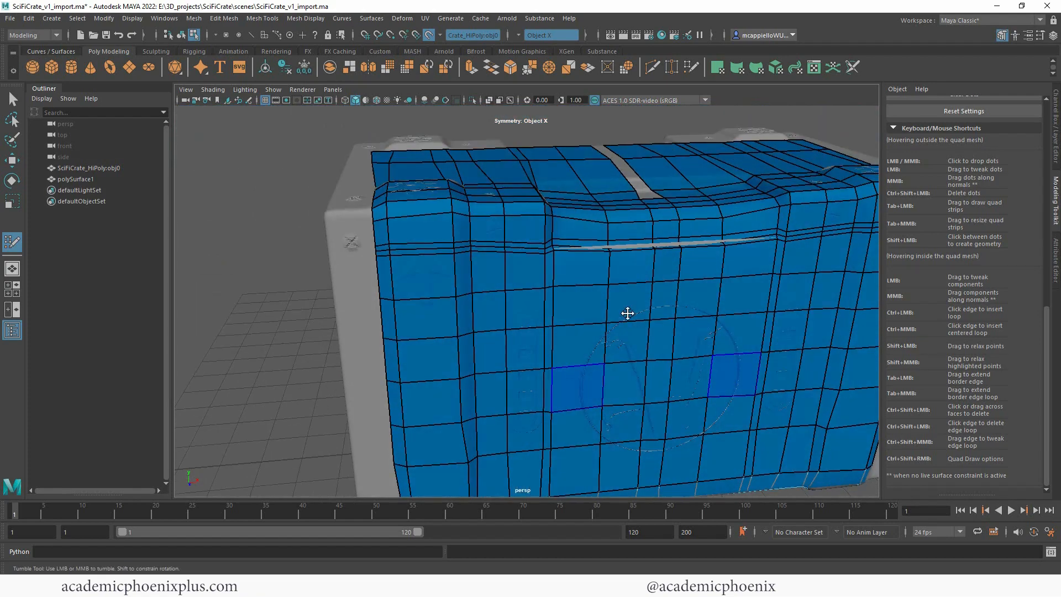
{"action": "middle_click_drag", "start_coordinate": [628, 313], "coordinate": [578, 312], "text": "alt"}
{"action": "left_click_drag", "start_coordinate": [578, 313], "coordinate": [564, 329], "text": "alt"}
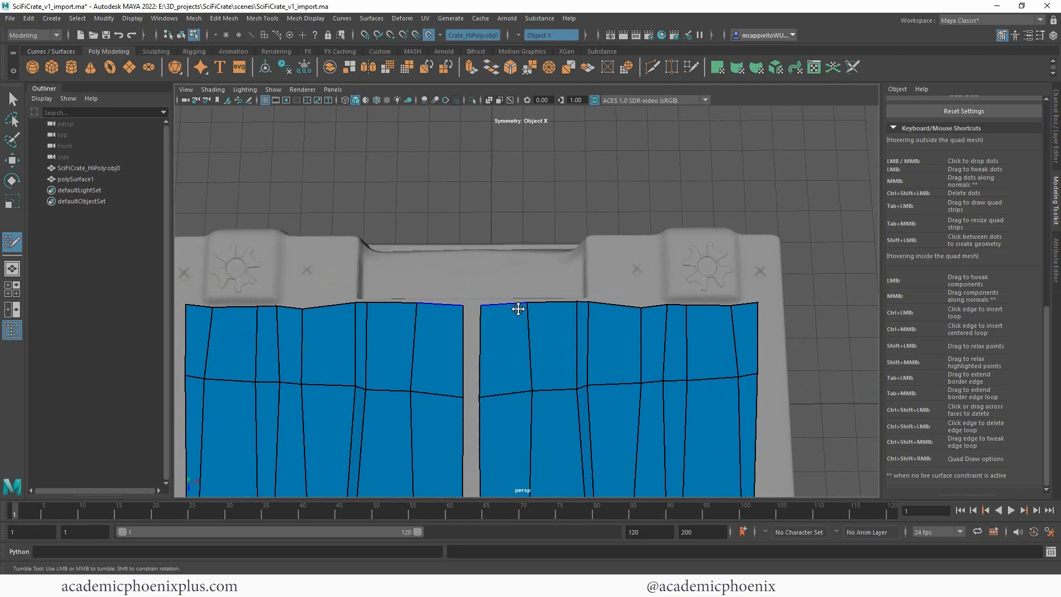
{"action": "mouse_move", "coordinate": [522, 303]}
{"action": "left_mouse_down"}
{"action": "mouse_move", "coordinate": [505, 289]}
{"action": "mouse_move", "coordinate": [505, 234]}
{"action": "left_mouse_up"}
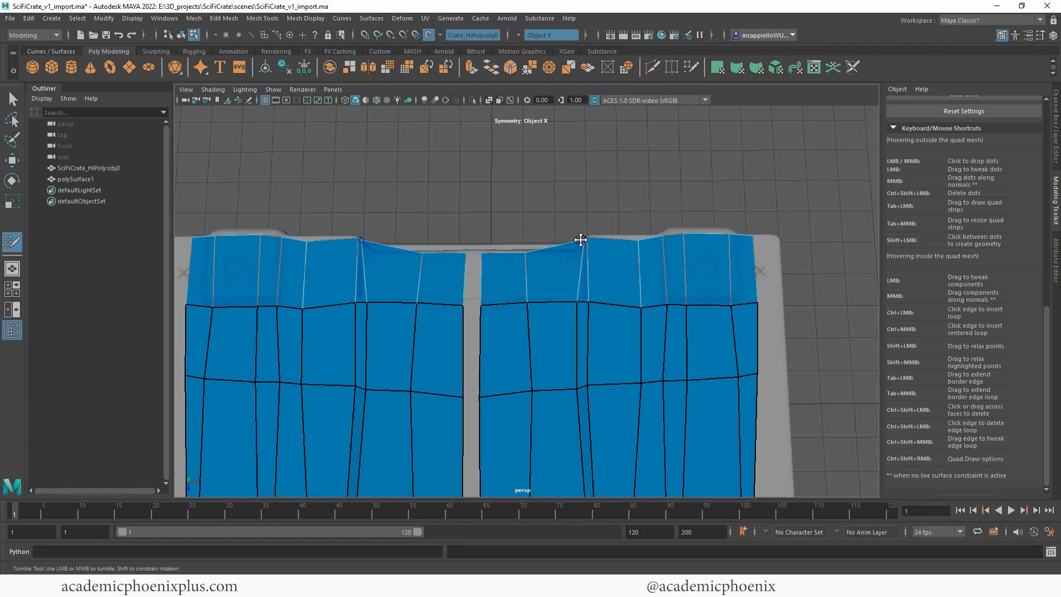
Step: Tweak the points of the extended rear row so its edges follow the corner bands and the recess edges
{"action": "left_click_drag", "start_coordinate": [592, 235], "coordinate": [315, 340], "text": "alt"}
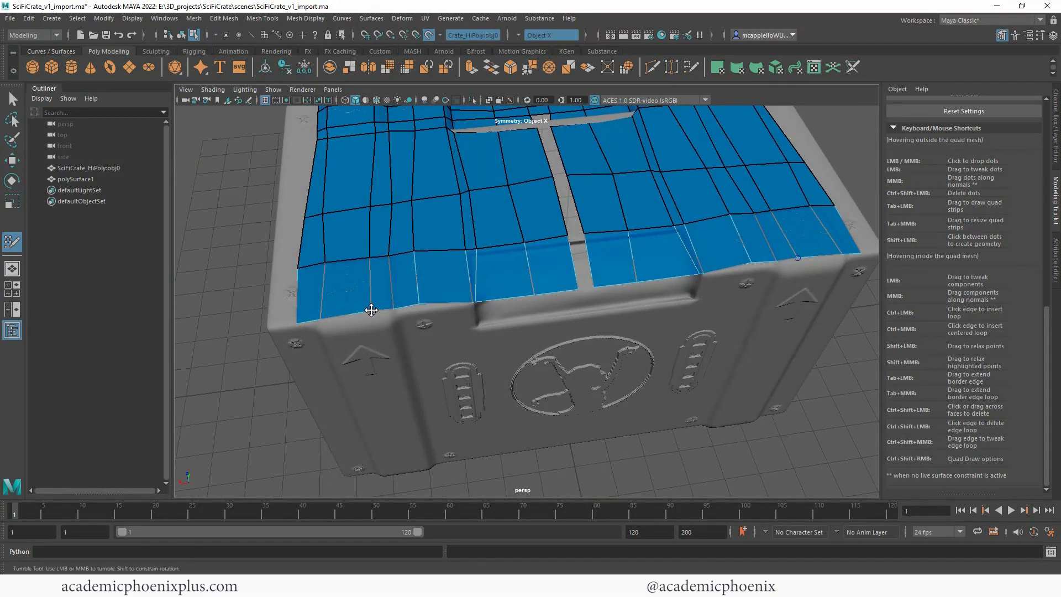
{"action": "left_click_drag", "start_coordinate": [371, 257], "coordinate": [381, 258]}
{"action": "left_click_drag", "start_coordinate": [372, 308], "coordinate": [384, 308]}
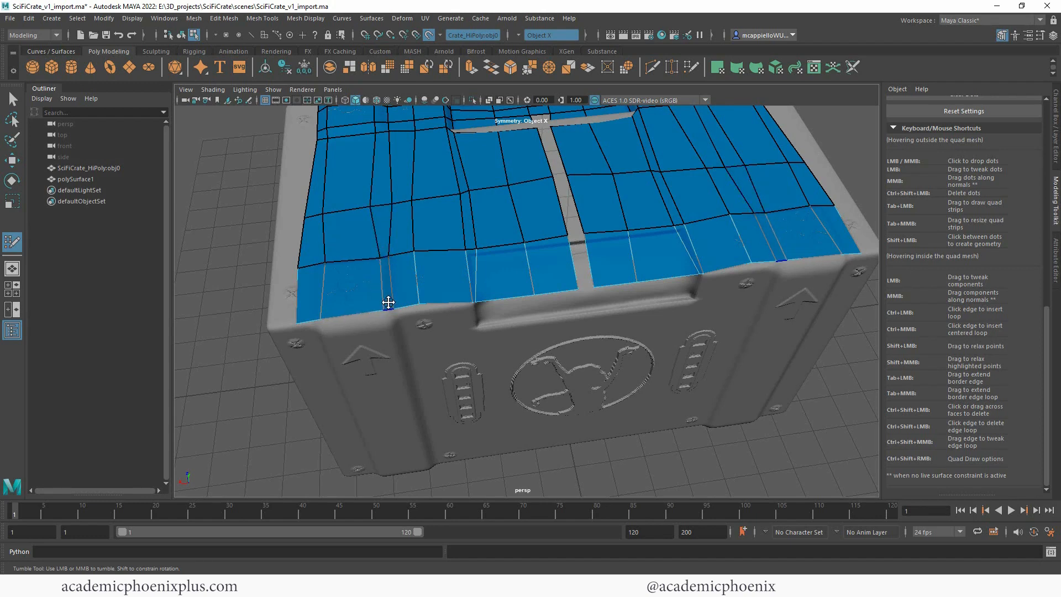
{"action": "left_click_drag", "start_coordinate": [370, 207], "coordinate": [381, 206]}
{"action": "left_click_drag", "start_coordinate": [475, 303], "coordinate": [485, 303]}
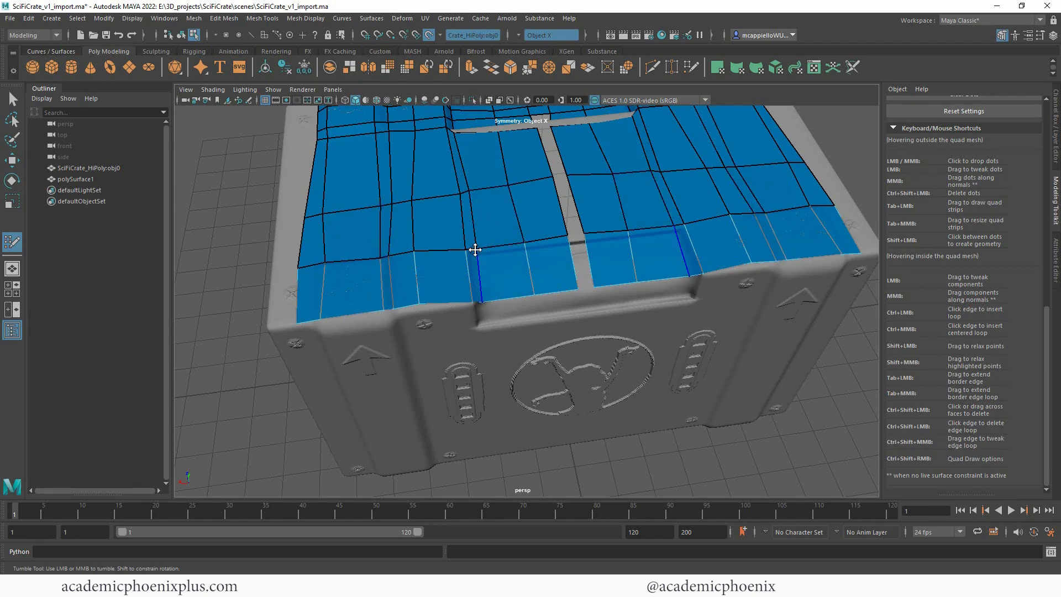
{"action": "mouse_move", "coordinate": [475, 250]}
{"action": "left_mouse_down", "text": "alt"}
{"action": "mouse_move", "coordinate": [713, 265]}
{"action": "mouse_move", "coordinate": [580, 293]}
{"action": "mouse_move", "coordinate": [547, 265]}
{"action": "mouse_move", "coordinate": [547, 227]}
{"action": "mouse_move", "coordinate": [625, 239]}
{"action": "mouse_move", "coordinate": [748, 188]}
{"action": "mouse_move", "coordinate": [514, 371]}
{"action": "mouse_move", "coordinate": [532, 330]}
{"action": "left_mouse_up", "text": "alt"}
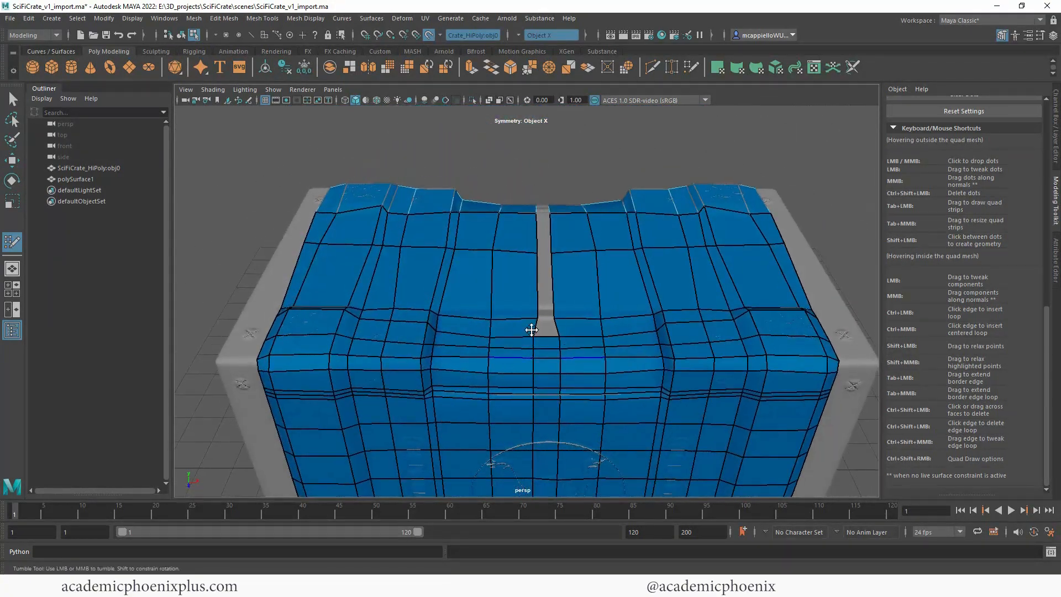
Step: Insert two edge loops across the top, close to the crease between the front bevel and the flat surface
{"action": "left_click_drag", "start_coordinate": [732, 241], "coordinate": [647, 319], "text": "alt"}
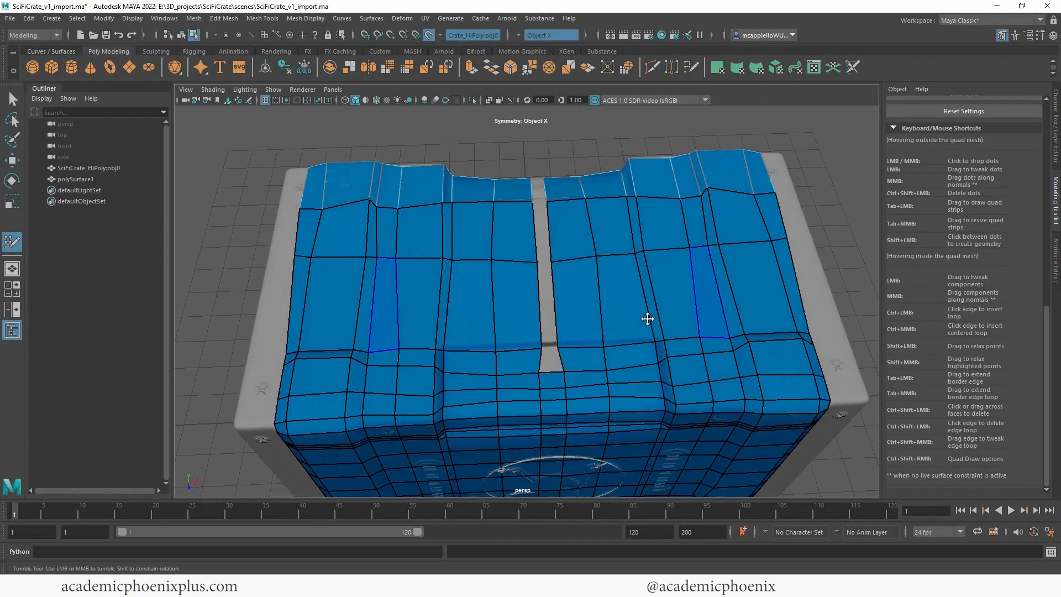
{"action": "left_click", "coordinate": [703, 330], "text": "ctrl"}
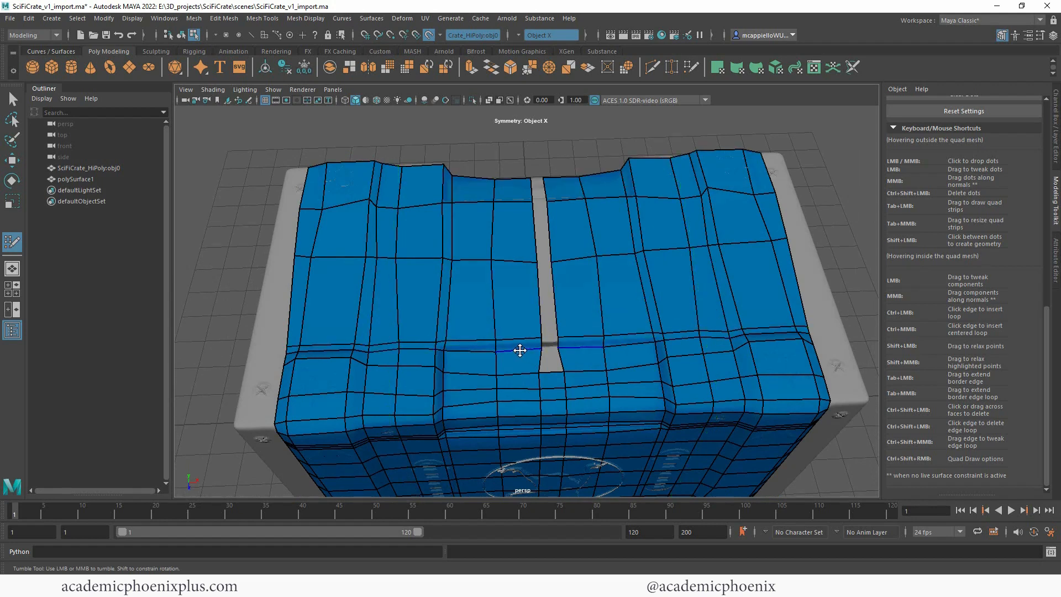
{"action": "mouse_move", "coordinate": [537, 386]}
{"action": "left_mouse_down", "text": "alt"}
{"action": "mouse_move", "coordinate": [531, 350]}
{"action": "mouse_move", "coordinate": [569, 285]}
{"action": "left_mouse_up", "text": "alt"}
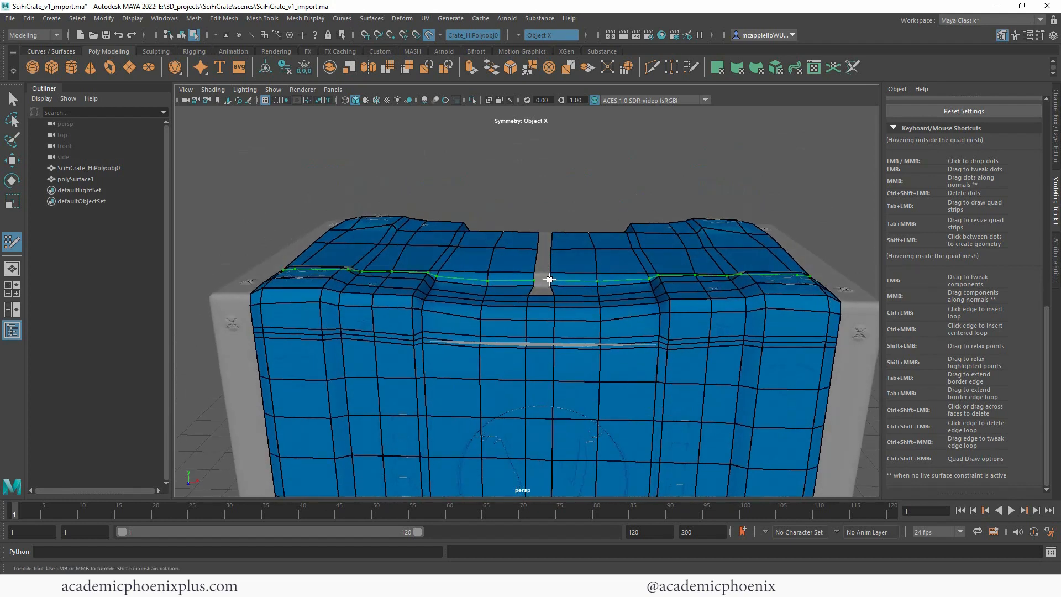
{"action": "left_click_drag", "start_coordinate": [490, 348], "coordinate": [525, 338], "text": "alt"}
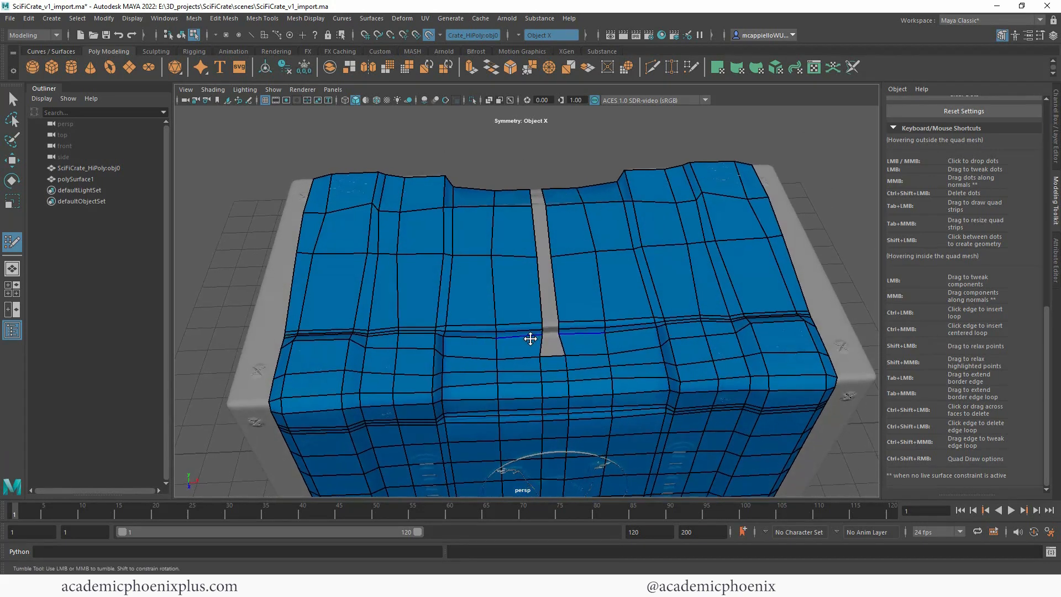
{"action": "right_click_drag", "start_coordinate": [525, 339], "coordinate": [698, 274], "text": "alt"}
{"action": "mouse_move", "coordinate": [713, 322]}
{"action": "left_mouse_down"}
{"action": "mouse_move", "coordinate": [712, 306]}
{"action": "mouse_move", "coordinate": [753, 303]}
{"action": "left_mouse_up"}
{"action": "middle_click_drag", "start_coordinate": [797, 318], "coordinate": [632, 311], "text": "alt"}
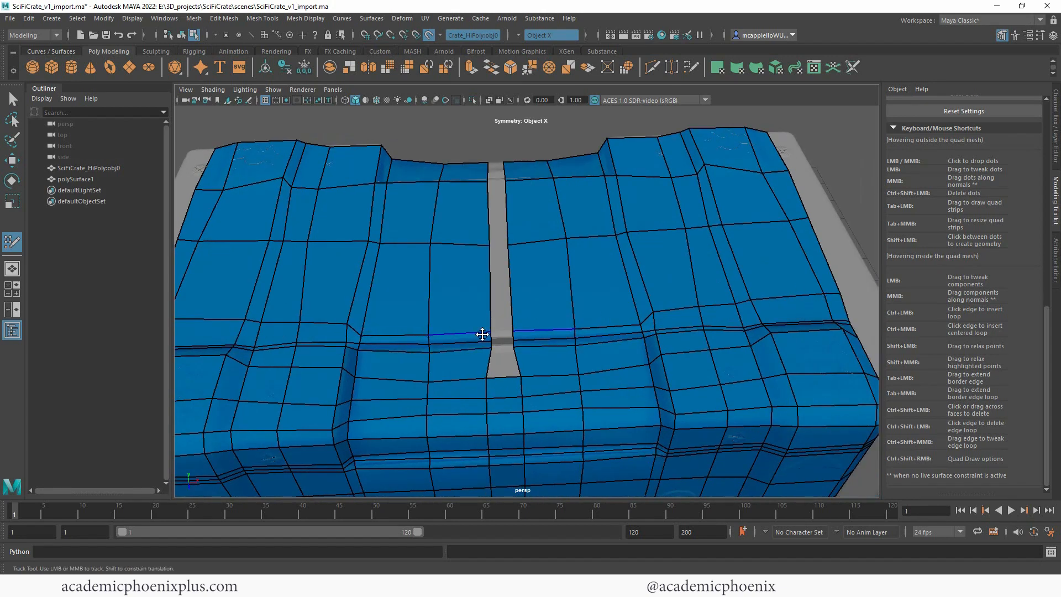
Step: Turn off symmetry and fill the open strip along the centre of the top with quads back to the rear border
{"action": "left_click", "coordinate": [525, 35]}
{"action": "left_click", "coordinate": [541, 42]}
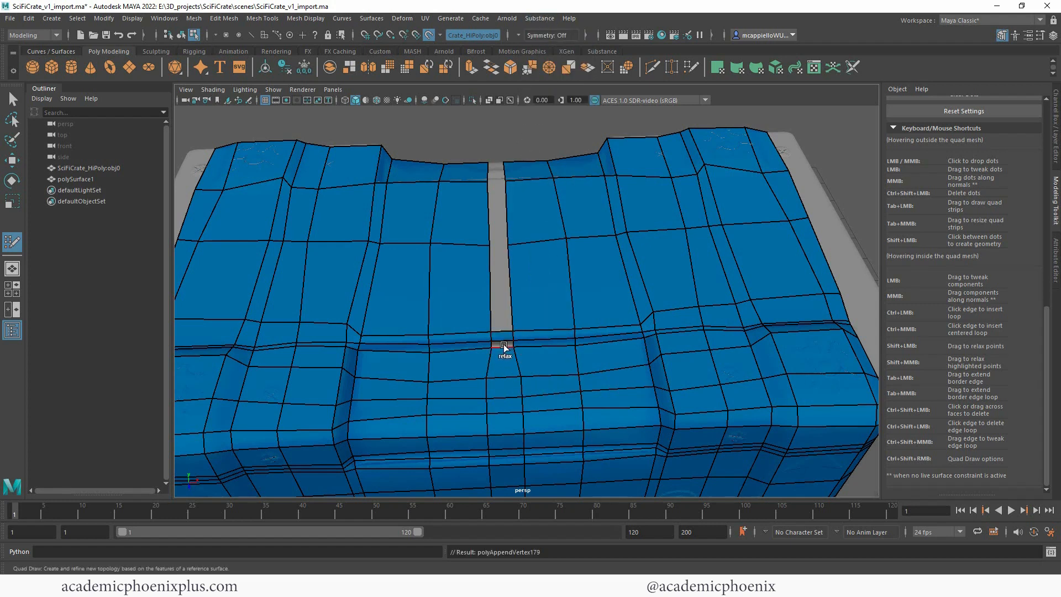
{"action": "right_click_drag", "start_coordinate": [502, 300], "coordinate": [651, 277], "text": "alt"}
{"action": "left_click", "coordinate": [479, 304], "text": "shift"}
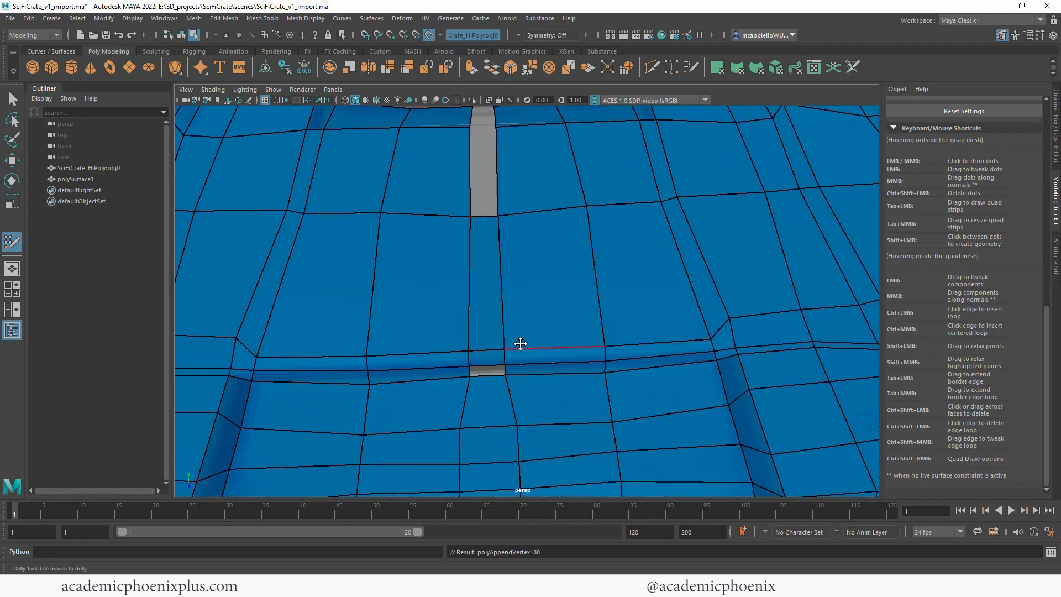
{"action": "right_click_drag", "start_coordinate": [519, 344], "coordinate": [626, 330], "text": "alt"}
{"action": "middle_click_drag", "start_coordinate": [626, 330], "coordinate": [713, 252], "text": "alt"}
{"action": "left_click", "coordinate": [550, 332], "text": "shift"}
{"action": "middle_click_drag", "start_coordinate": [548, 314], "coordinate": [581, 427], "text": "alt"}
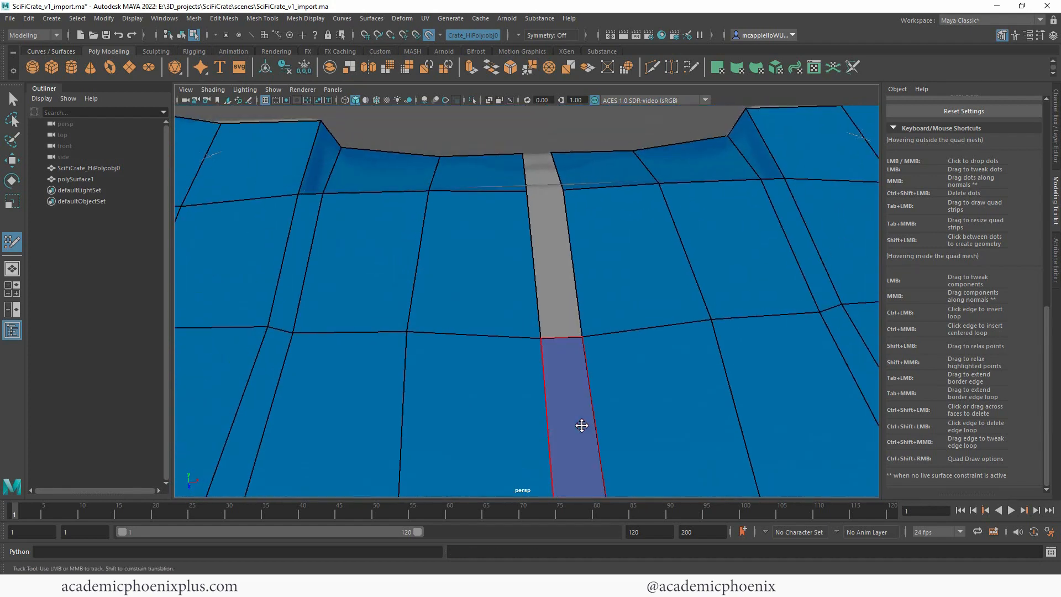
{"action": "left_click", "coordinate": [549, 296], "text": "shift"}
{"action": "left_click_drag", "start_coordinate": [601, 192], "coordinate": [573, 338], "text": "alt"}
Step: Insert edge loops through the rear row of the top to support the step into the rear recess
{"action": "left_click", "coordinate": [597, 308], "text": "ctrl"}
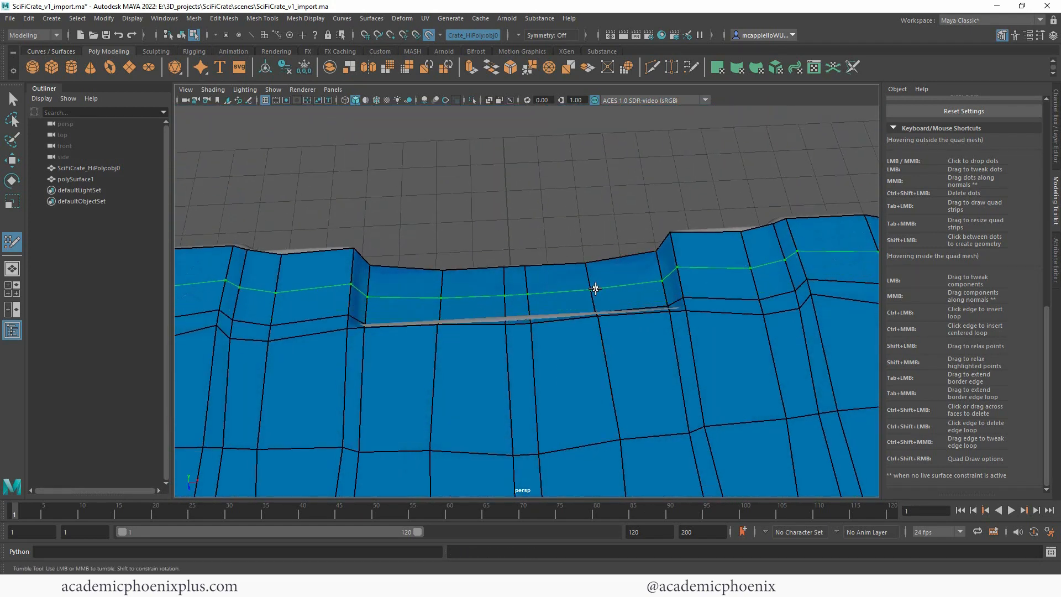
{"action": "left_click", "coordinate": [594, 304], "text": "ctrl"}
{"action": "mouse_move", "coordinate": [591, 311]}
{"action": "left_mouse_down", "text": "alt"}
{"action": "mouse_move", "coordinate": [563, 368]}
{"action": "mouse_move", "coordinate": [746, 339]}
{"action": "mouse_move", "coordinate": [504, 330]}
{"action": "mouse_move", "coordinate": [526, 360]}
{"action": "mouse_move", "coordinate": [554, 357]}
{"action": "mouse_move", "coordinate": [505, 358]}
{"action": "mouse_move", "coordinate": [553, 310]}
{"action": "mouse_move", "coordinate": [551, 263]}
{"action": "mouse_move", "coordinate": [765, 249]}
{"action": "mouse_move", "coordinate": [614, 265]}
{"action": "mouse_move", "coordinate": [561, 290]}
{"action": "left_mouse_up", "text": "alt"}
{"action": "mouse_move", "coordinate": [442, 287]}
{"action": "left_mouse_down", "text": "alt"}
{"action": "mouse_move", "coordinate": [719, 322]}
{"action": "mouse_move", "coordinate": [660, 352]}
{"action": "mouse_move", "coordinate": [597, 284]}
{"action": "mouse_move", "coordinate": [449, 275]}
{"action": "mouse_move", "coordinate": [753, 232]}
{"action": "mouse_move", "coordinate": [502, 407]}
{"action": "mouse_move", "coordinate": [536, 400]}
{"action": "mouse_move", "coordinate": [516, 316]}
{"action": "mouse_move", "coordinate": [554, 384]}
{"action": "left_mouse_up", "text": "alt"}
{"action": "right_click_drag", "start_coordinate": [554, 384], "coordinate": [516, 290], "text": "alt"}
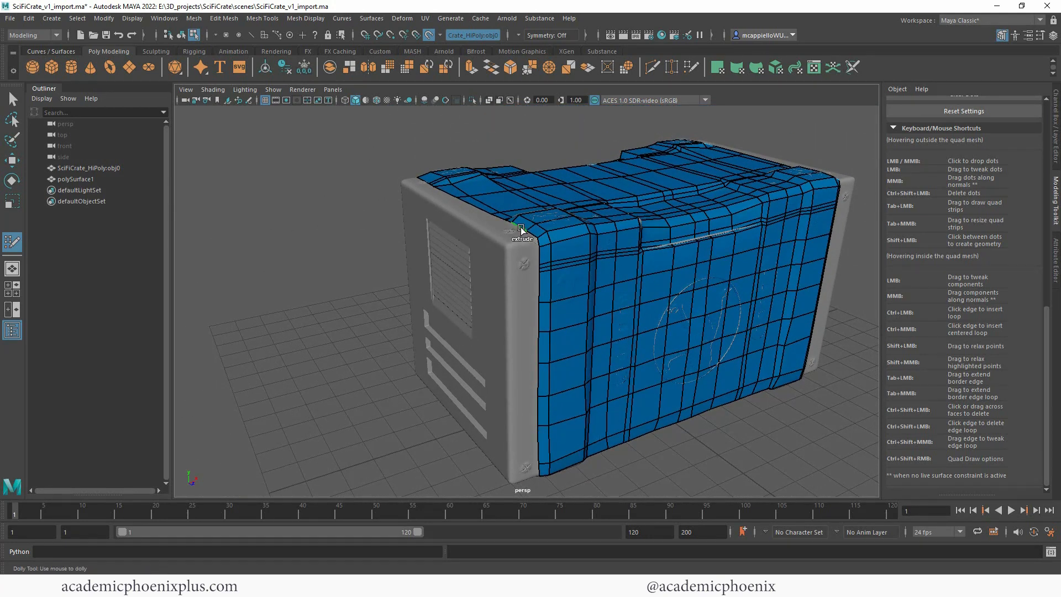
Step: With Object X symmetry, place dots along the side panel's upper rounded edge and fill quads up to the top mesh's side border
{"action": "mouse_move", "coordinate": [521, 229]}
{"action": "left_mouse_down"}
{"action": "mouse_move", "coordinate": [498, 237]}
{"action": "mouse_move", "coordinate": [654, 299]}
{"action": "mouse_move", "coordinate": [528, 306]}
{"action": "left_mouse_up"}
{"action": "key", "text": "ctrl+z"}
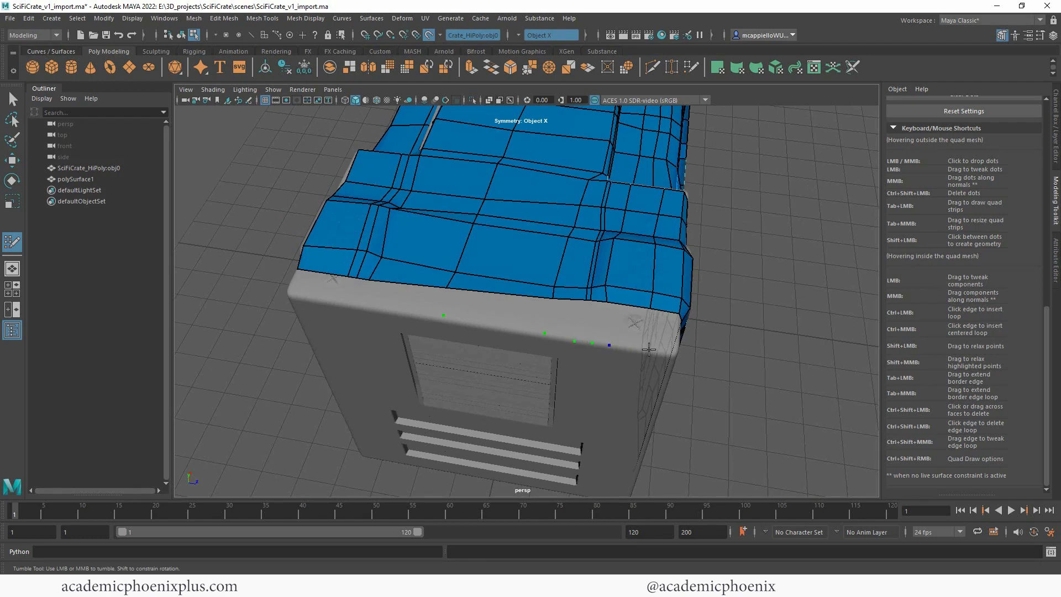
{"action": "left_click", "coordinate": [539, 317], "text": "shift"}
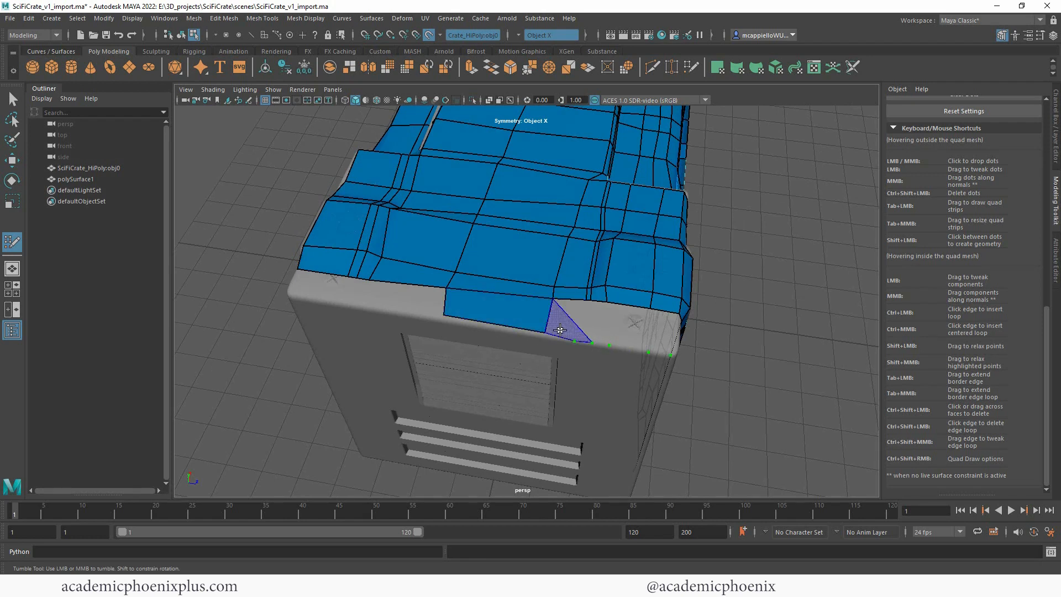
{"action": "left_click", "coordinate": [568, 323], "text": "shift"}
{"action": "left_click", "coordinate": [586, 319], "text": "shift"}
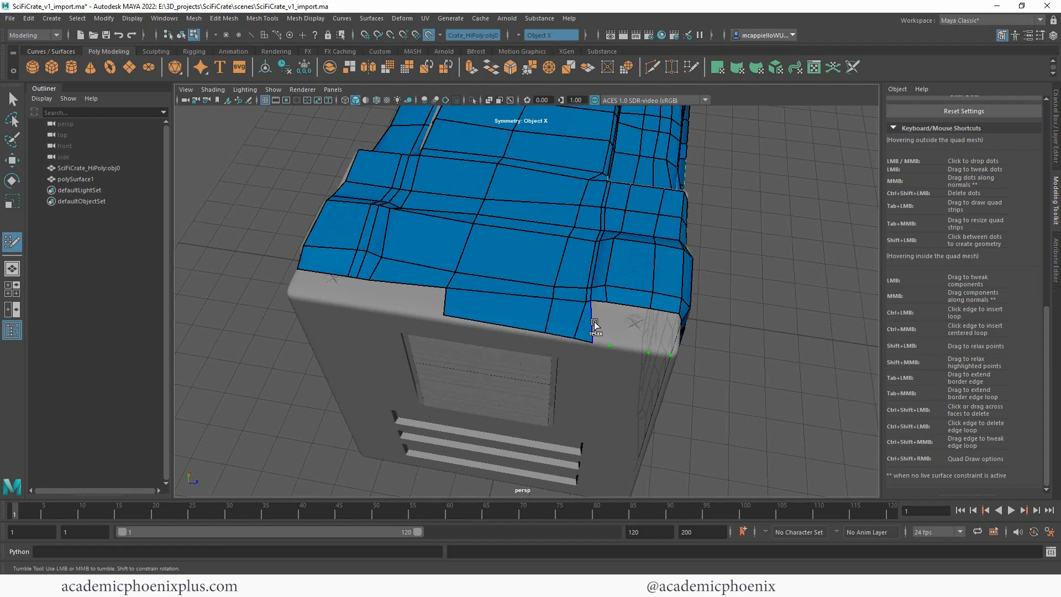
{"action": "left_click", "coordinate": [601, 322], "text": "shift"}
{"action": "left_click", "coordinate": [629, 325], "text": "shift"}
{"action": "key", "text": "ctrl+z"}
{"action": "left_click", "coordinate": [665, 334], "text": "shift"}
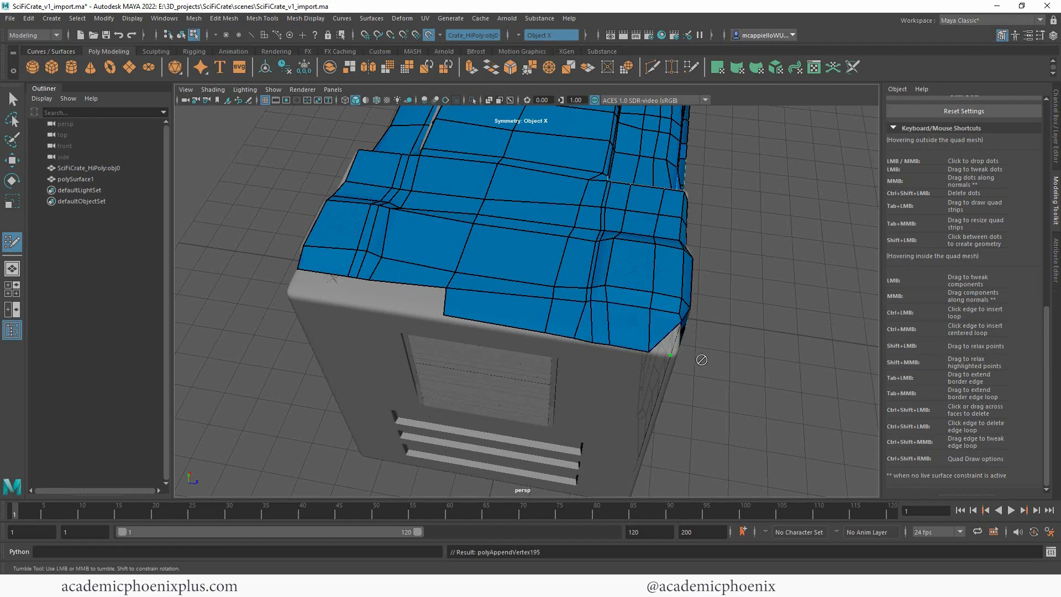
Step: Drop dots down the front vertical corner and fill the first quad joining the top mesh to the front mesh
{"action": "left_click_drag", "start_coordinate": [701, 360], "coordinate": [525, 276], "text": "alt"}
{"action": "right_click_drag", "start_coordinate": [525, 276], "coordinate": [507, 243], "text": "alt"}
{"action": "left_click_drag", "start_coordinate": [508, 243], "coordinate": [628, 222], "text": "alt"}
{"action": "right_click_drag", "start_coordinate": [628, 223], "coordinate": [663, 244], "text": "alt"}
{"action": "middle_click_drag", "start_coordinate": [663, 244], "coordinate": [668, 260], "text": "alt"}
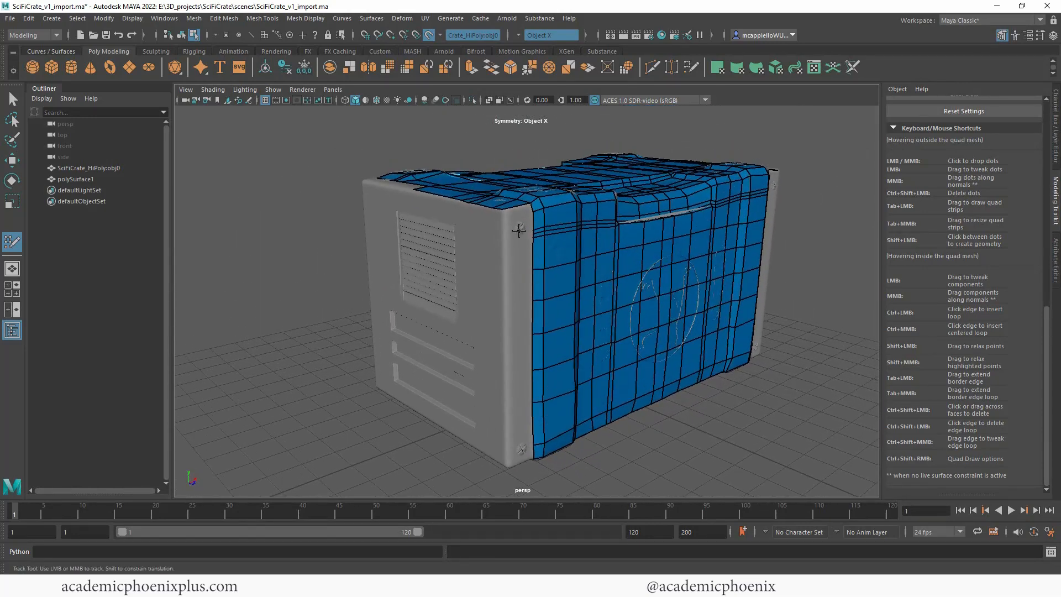
{"action": "left_click", "coordinate": [509, 253]}
{"action": "left_click", "coordinate": [518, 214], "text": "shift"}
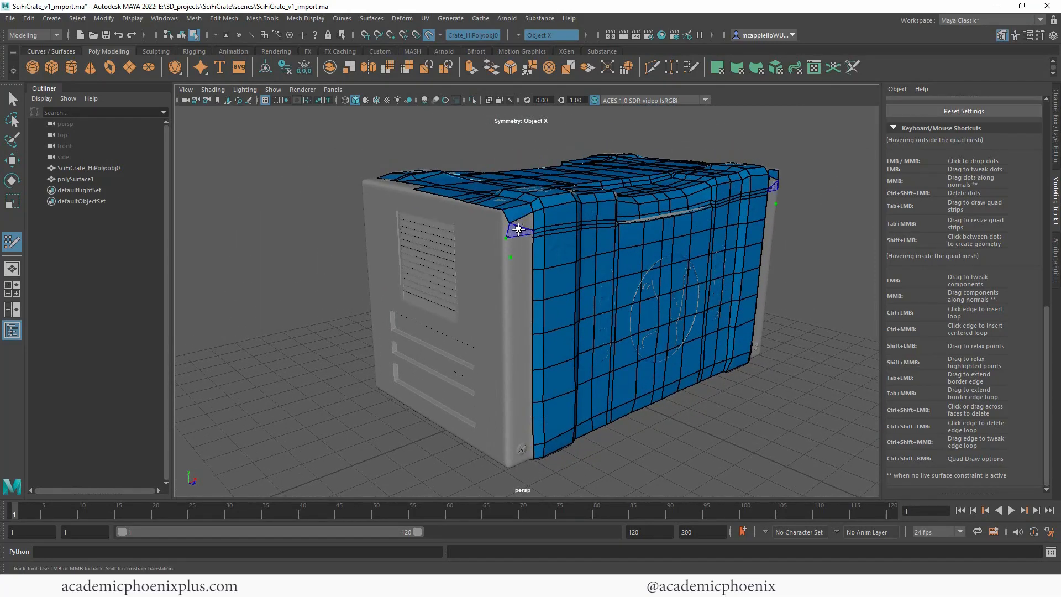
Step: Add another corner dot and fill the remaining quads around the upper front corner, beside the front's narrow edge loops
{"action": "right_click_drag", "start_coordinate": [520, 230], "coordinate": [625, 253], "text": "alt"}
{"action": "middle_click_drag", "start_coordinate": [489, 202], "coordinate": [481, 289], "text": "alt"}
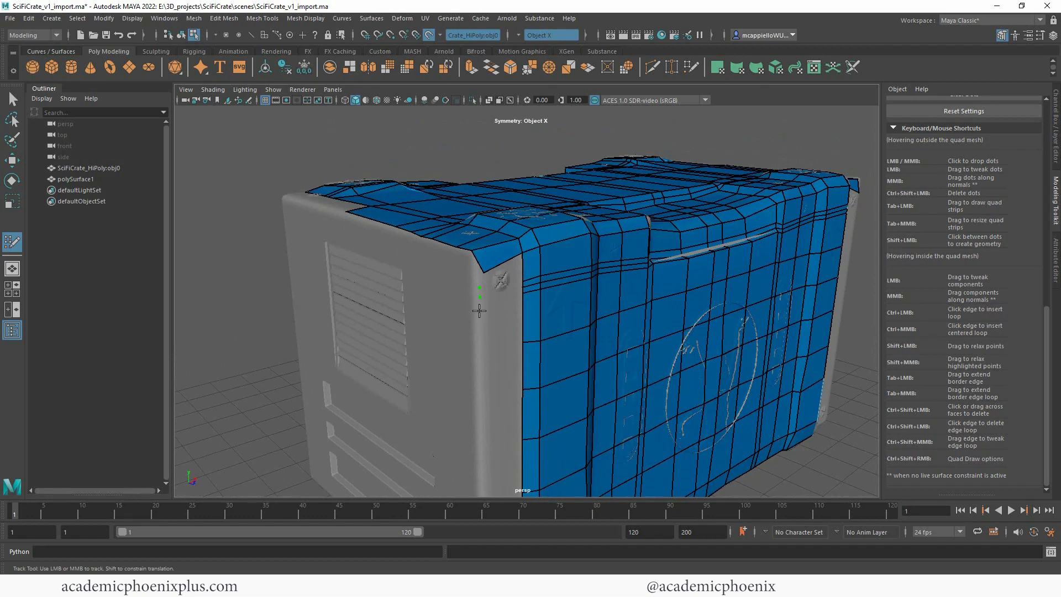
{"action": "left_click", "coordinate": [478, 345]}
{"action": "left_click", "coordinate": [505, 327], "text": "shift"}
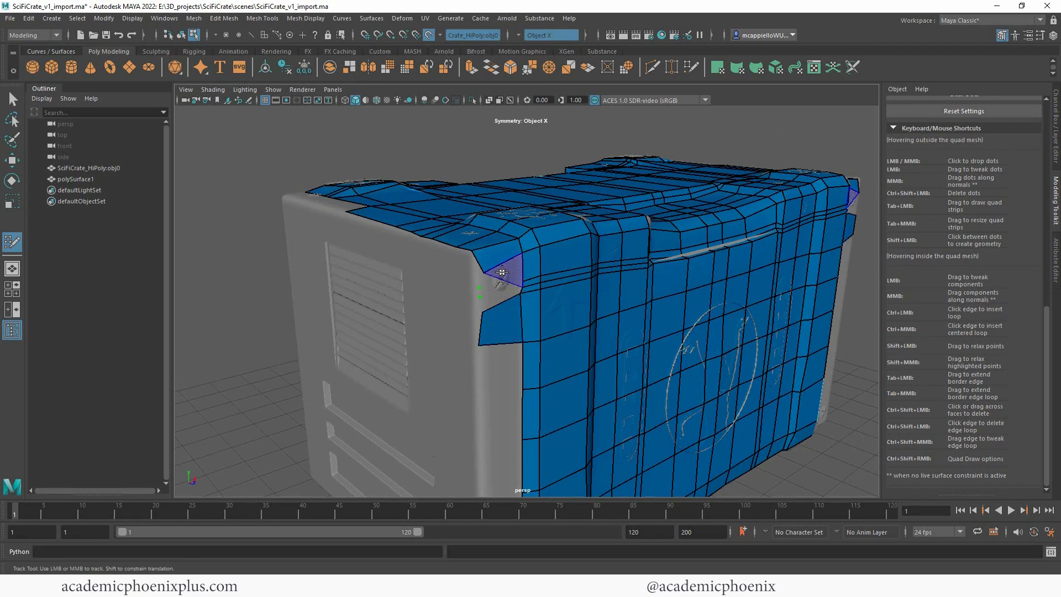
{"action": "left_click", "coordinate": [502, 273], "text": "shift"}
{"action": "left_click_drag", "start_coordinate": [498, 295], "coordinate": [412, 258], "text": "alt"}
{"action": "right_click_drag", "start_coordinate": [399, 272], "coordinate": [580, 259], "text": "alt"}
{"action": "middle_click_drag", "start_coordinate": [342, 193], "coordinate": [420, 260], "text": "alt"}
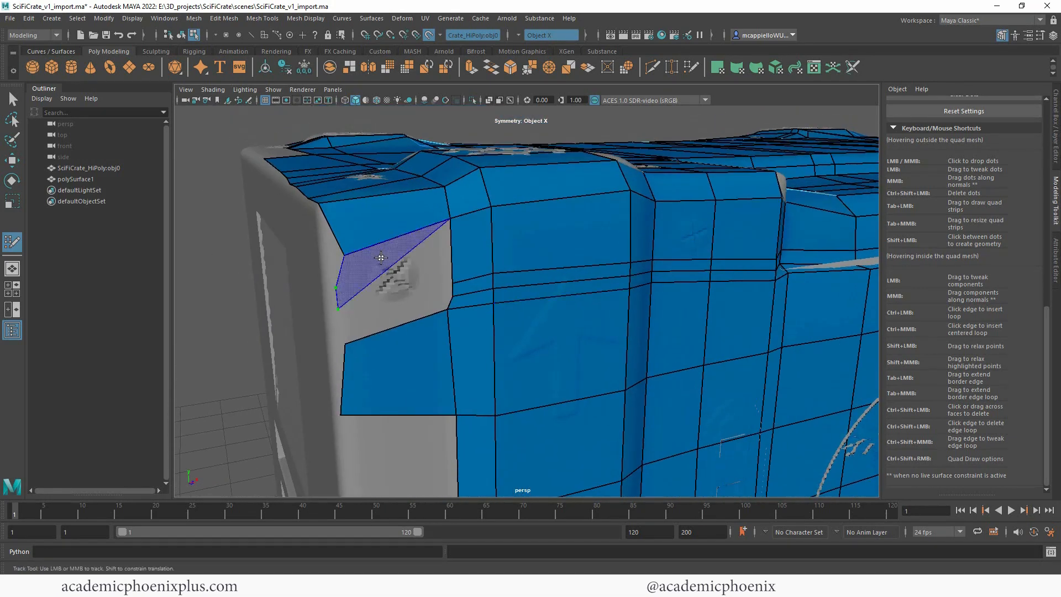
{"action": "left_click", "coordinate": [388, 257], "text": "shift"}
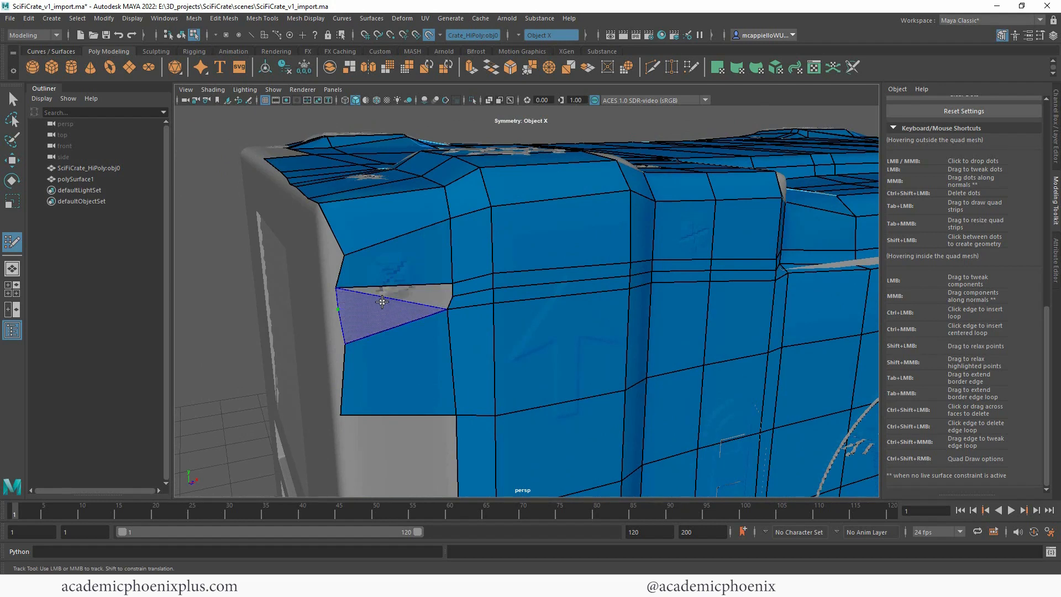
{"action": "left_click", "coordinate": [398, 311], "text": "shift"}
{"action": "left_click", "coordinate": [390, 291], "text": "shift"}
Step: Place dots down the front vertical corner at each row and fill quads along the front's side border to the crate's bottom
{"action": "mouse_move", "coordinate": [344, 255]}
{"action": "left_mouse_down"}
{"action": "mouse_move", "coordinate": [324, 257]}
{"action": "mouse_move", "coordinate": [331, 343]}
{"action": "left_mouse_up"}
{"action": "scroll", "coordinate": [326, 335], "scroll_direction": "down", "scroll_amount": 5}
{"action": "middle_click_drag", "start_coordinate": [324, 334], "coordinate": [342, 243], "text": "alt"}
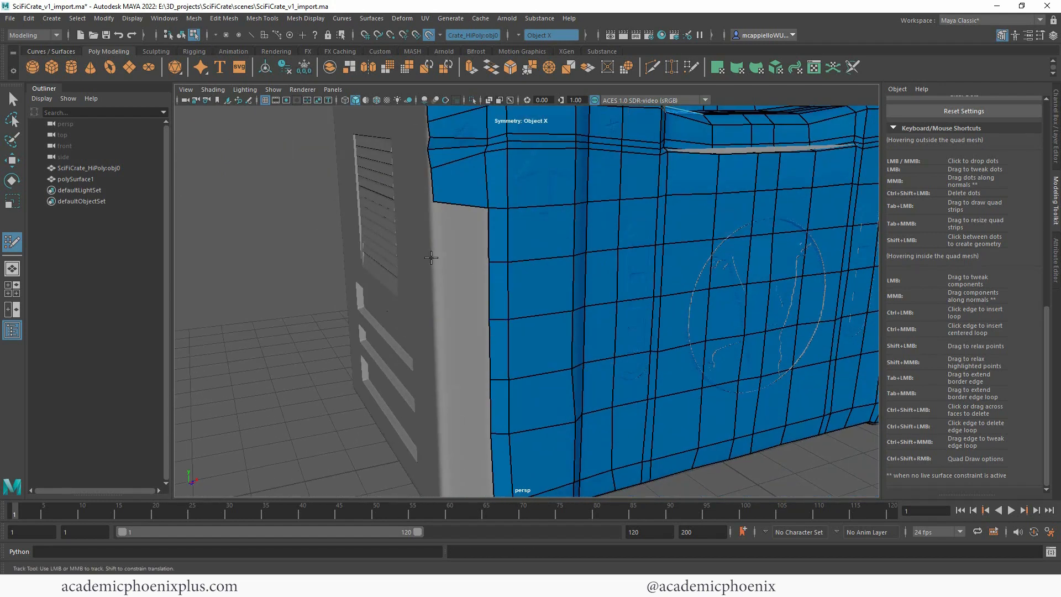
{"action": "left_click", "coordinate": [440, 377]}
{"action": "left_click", "coordinate": [466, 235], "text": "shift"}
{"action": "left_click", "coordinate": [464, 288], "text": "shift"}
{"action": "left_click", "coordinate": [465, 346], "text": "shift"}
{"action": "middle_click_drag", "start_coordinate": [433, 434], "coordinate": [404, 299], "text": "alt"}
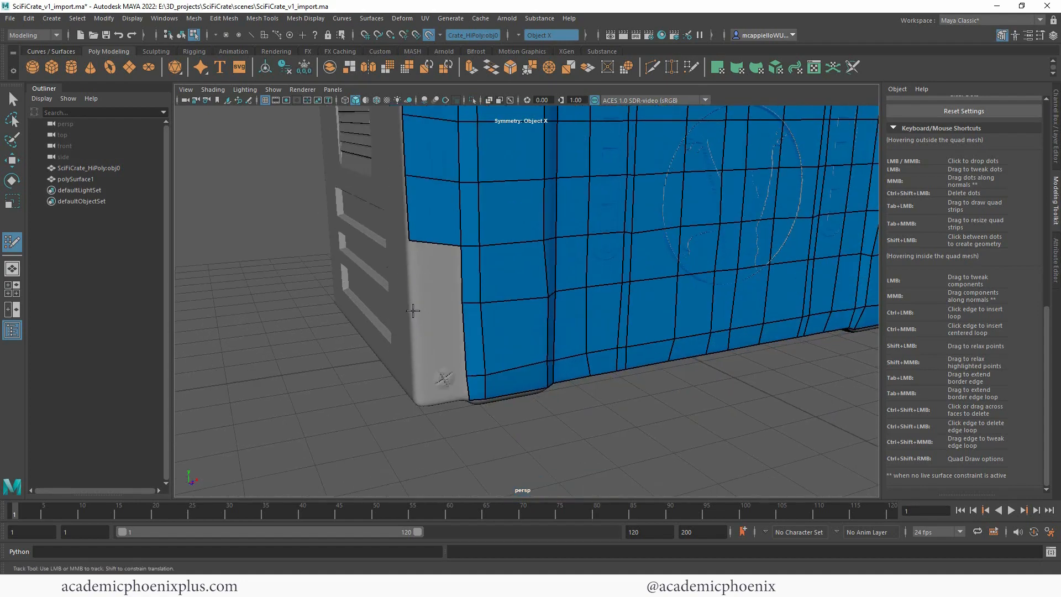
{"action": "left_click", "coordinate": [440, 335], "text": "shift"}
{"action": "left_click", "coordinate": [438, 276], "text": "shift"}
{"action": "scroll", "coordinate": [494, 292], "scroll_direction": "down", "scroll_amount": 8}
Step: Extend the five upper border edges one by one down over the side panel to the vent area
{"action": "left_click_drag", "start_coordinate": [491, 296], "coordinate": [598, 333], "text": "alt"}
{"action": "scroll", "coordinate": [598, 333], "scroll_direction": "up", "scroll_amount": 5}
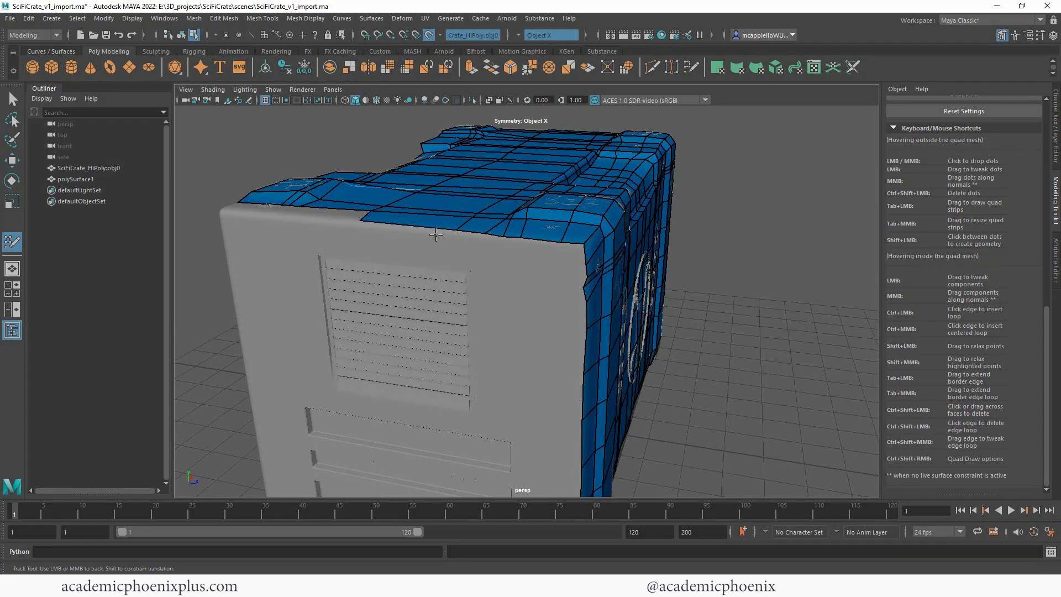
{"action": "key", "text": "Tab"}
{"action": "left_click_drag", "start_coordinate": [417, 228], "coordinate": [421, 343]}
{"action": "left_click_drag", "start_coordinate": [474, 238], "coordinate": [478, 361]}
{"action": "left_click_drag", "start_coordinate": [494, 241], "coordinate": [495, 363]}
{"action": "left_click_drag", "start_coordinate": [513, 239], "coordinate": [516, 359]}
{"action": "left_click_drag", "start_coordinate": [542, 236], "coordinate": [558, 365]}
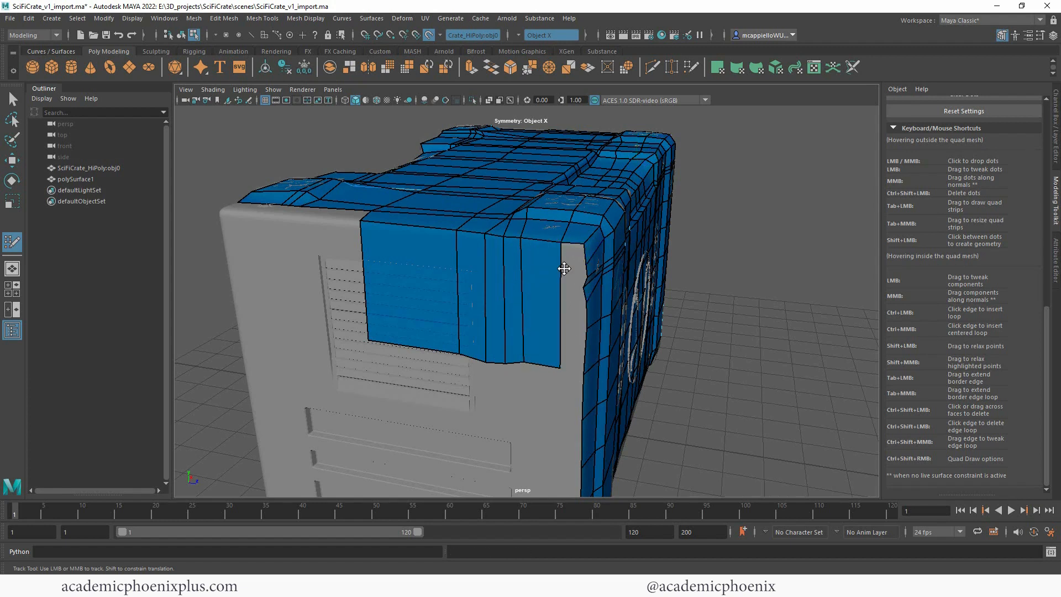
Step: Extend the side patch's lower border edge loop down to the crate's bottom edge
{"action": "left_click_drag", "start_coordinate": [744, 336], "coordinate": [725, 321], "text": "alt"}
{"action": "middle_click_drag", "start_coordinate": [688, 288], "coordinate": [660, 249], "text": "alt"}
{"action": "right_click_drag", "start_coordinate": [660, 249], "coordinate": [614, 233], "text": "alt"}
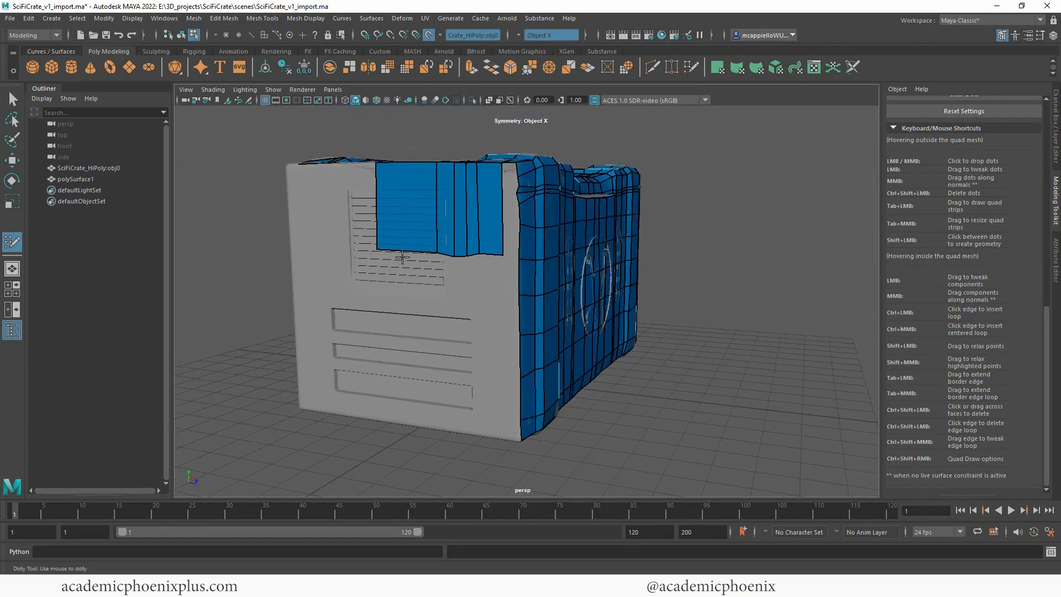
{"action": "left_click_drag", "start_coordinate": [411, 254], "coordinate": [415, 333]}
{"action": "key", "text": "ctrl+z"}
{"action": "left_click_drag", "start_coordinate": [408, 253], "coordinate": [410, 428]}
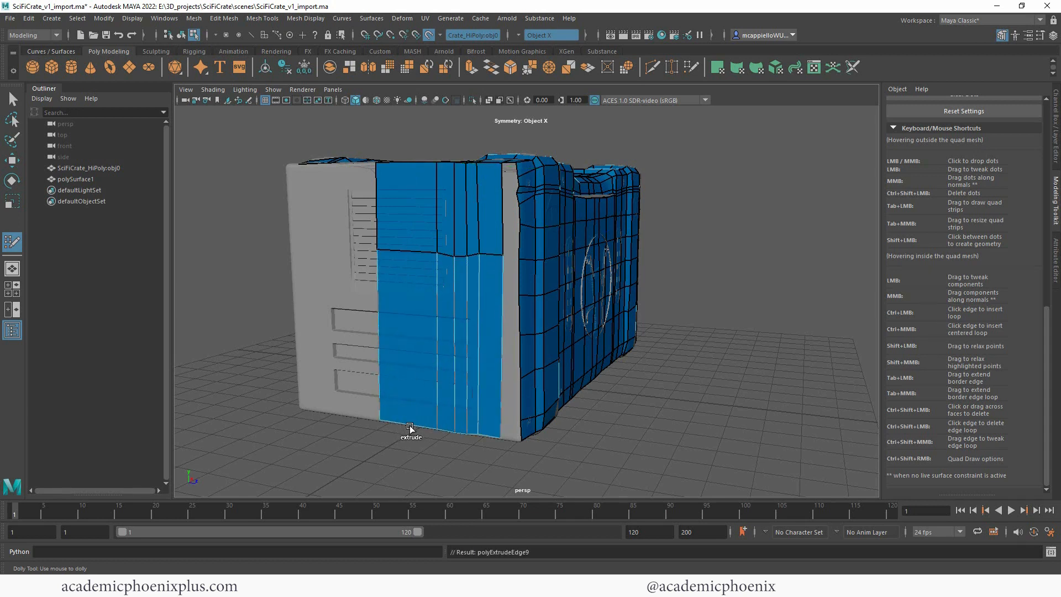
{"action": "left_click_drag", "start_coordinate": [701, 356], "coordinate": [625, 256], "text": "alt"}
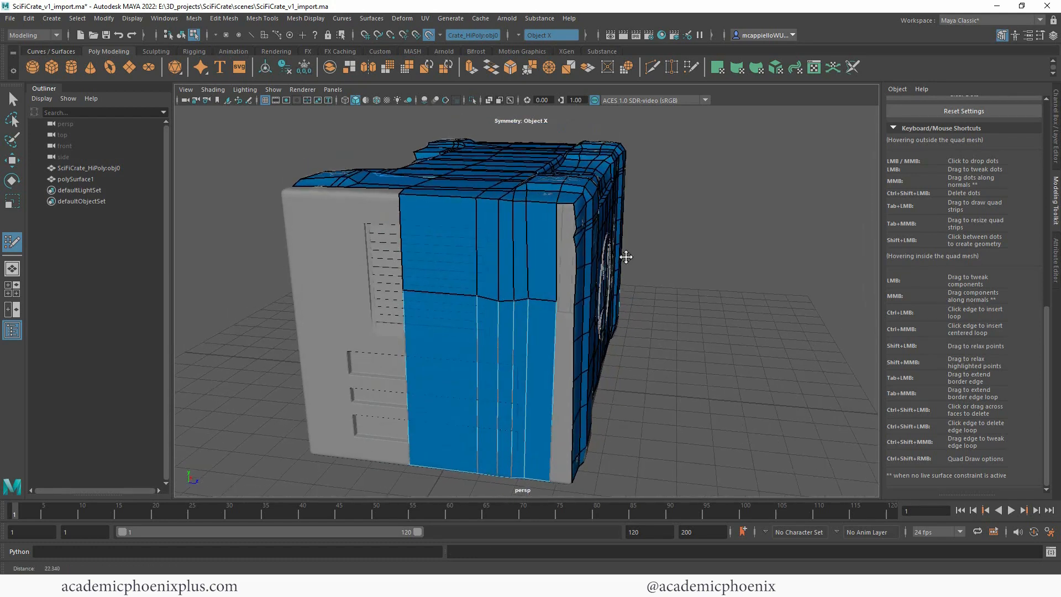
Step: Insert three horizontal edge loops across the upper section of the side patch, lined up with the corner strip's rows
{"action": "right_click_drag", "start_coordinate": [625, 256], "coordinate": [668, 272], "text": "alt"}
{"action": "left_click_drag", "start_coordinate": [681, 283], "coordinate": [622, 274], "text": "alt"}
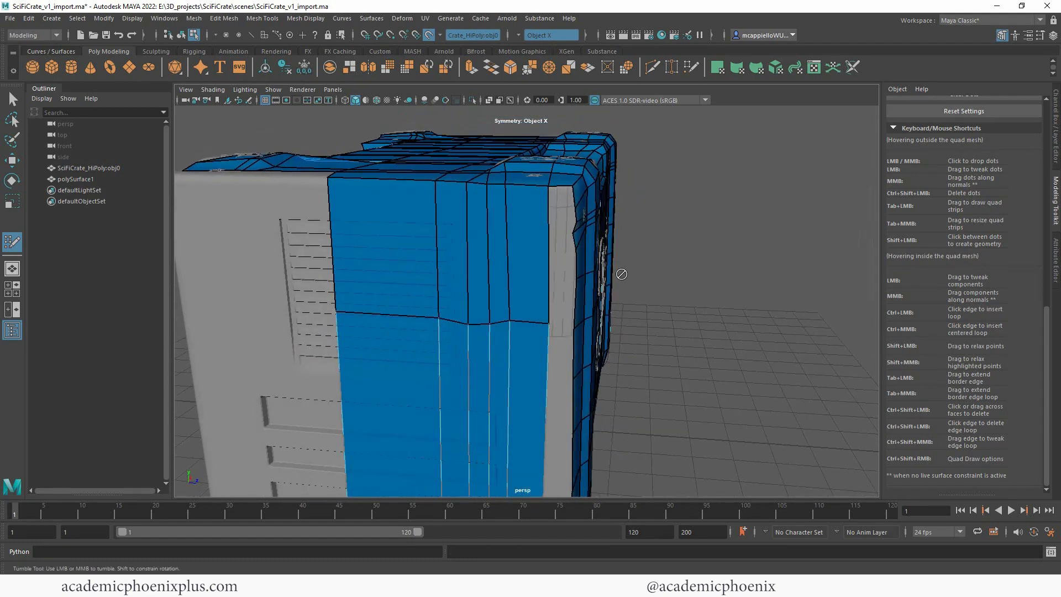
{"action": "left_click", "coordinate": [547, 210], "text": "ctrl"}
{"action": "left_click", "coordinate": [548, 227], "text": "ctrl"}
{"action": "left_click", "coordinate": [547, 245], "text": "ctrl"}
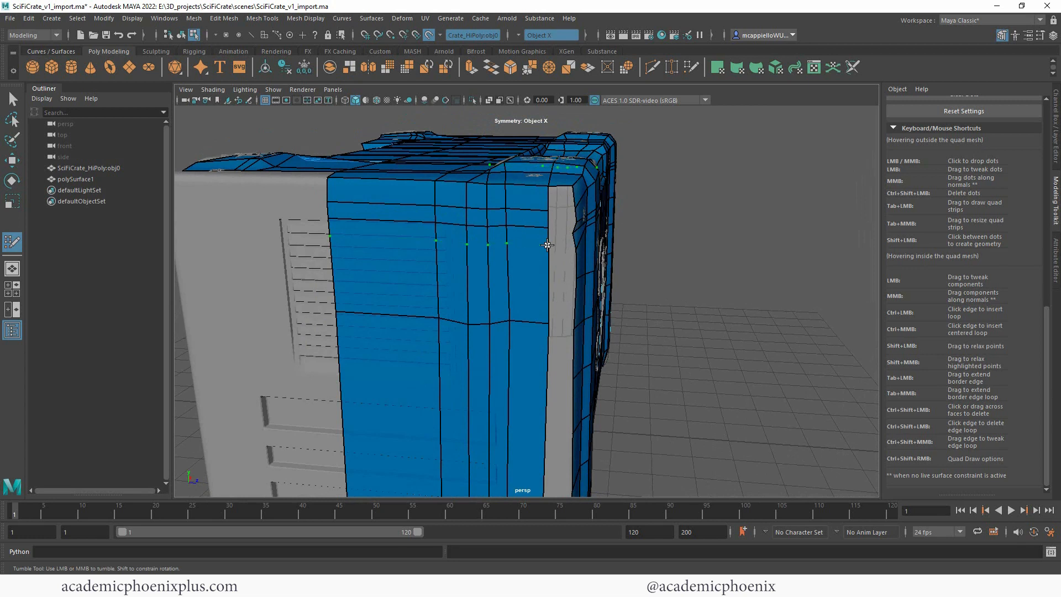
Step: Fill the uppermost quads of the gap between the side patch and the corner strip, adjusting the patch's third inserted row to fit
{"action": "left_click", "coordinate": [558, 221], "text": "shift"}
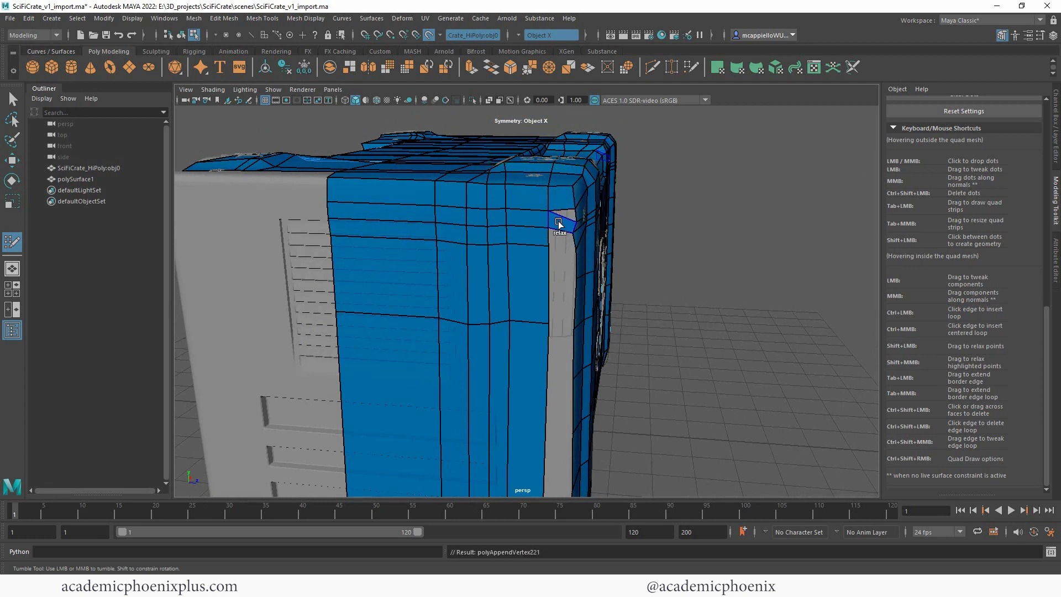
{"action": "key", "text": "ctrl+z"}
{"action": "left_click_drag", "start_coordinate": [548, 247], "coordinate": [548, 241]}
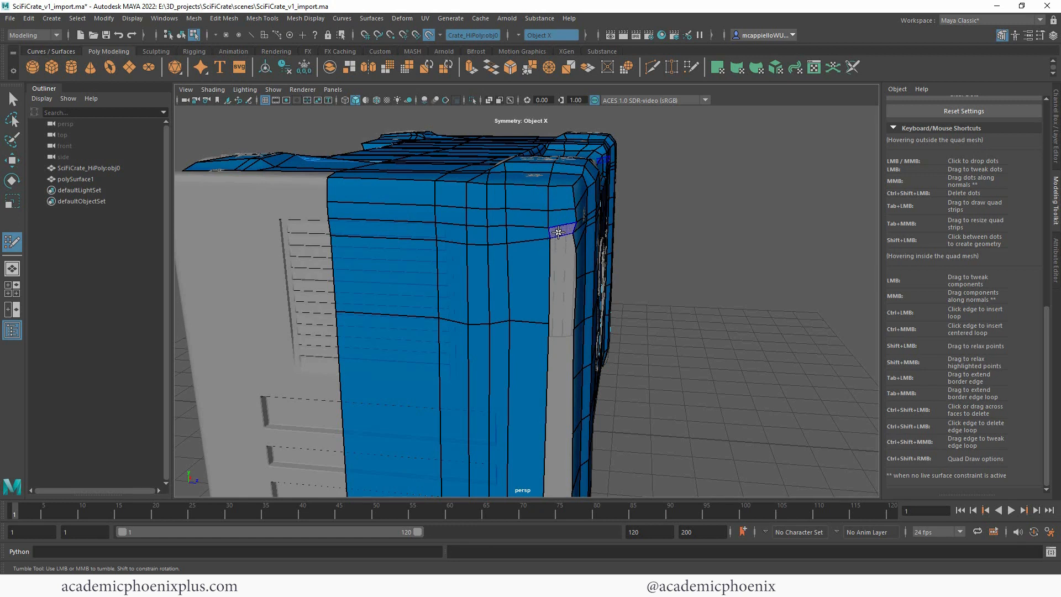
{"action": "left_click", "coordinate": [559, 232], "text": "shift"}
Step: Insert two more horizontal edge loops further down the side patch and fill the adjoining quads in the corner gap
{"action": "left_click", "coordinate": [549, 264], "text": "ctrl"}
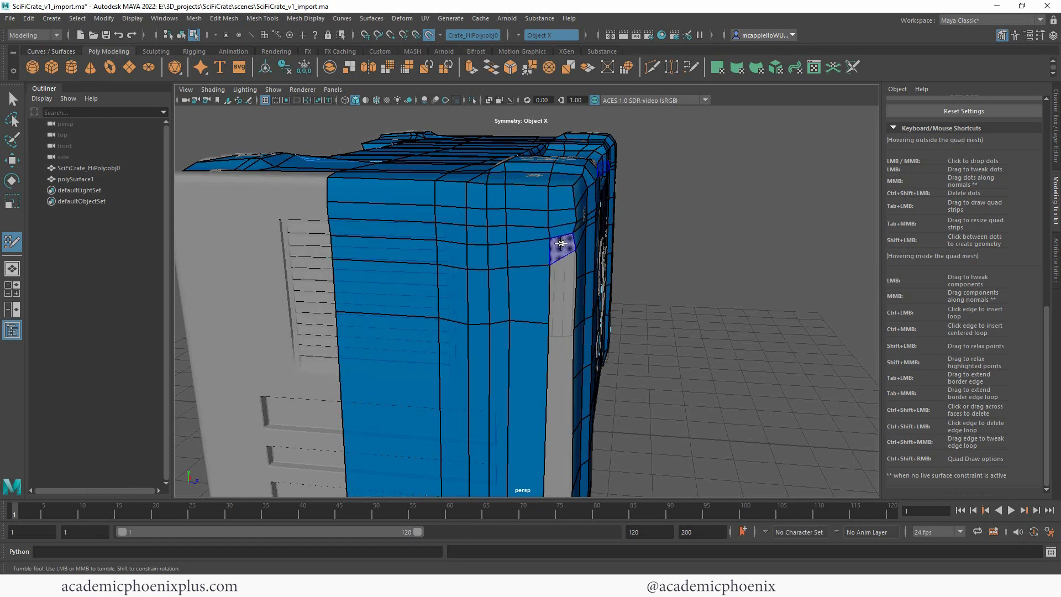
{"action": "left_click", "coordinate": [561, 243], "text": "shift"}
{"action": "left_click", "coordinate": [550, 284], "text": "ctrl"}
{"action": "left_click", "coordinate": [562, 270], "text": "shift"}
{"action": "left_click_drag", "start_coordinate": [736, 309], "coordinate": [719, 299], "text": "alt"}
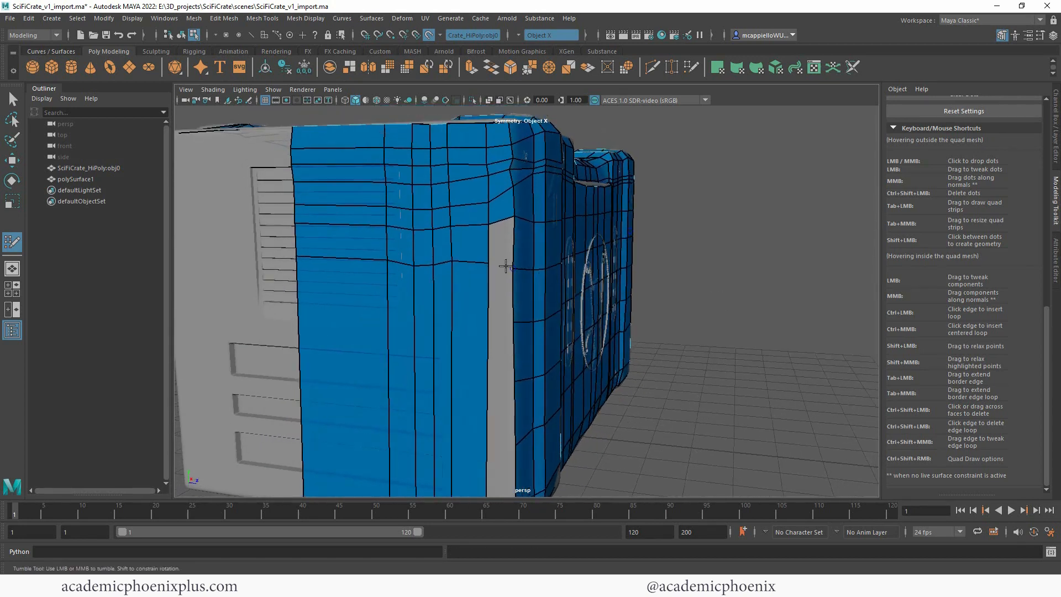
{"action": "left_click", "coordinate": [504, 246], "text": "shift"}
Step: Insert three horizontal edge loops across the tall lower section of the side patch, matching the corner strip's rows
{"action": "middle_click_drag", "start_coordinate": [658, 257], "coordinate": [688, 213], "text": "alt"}
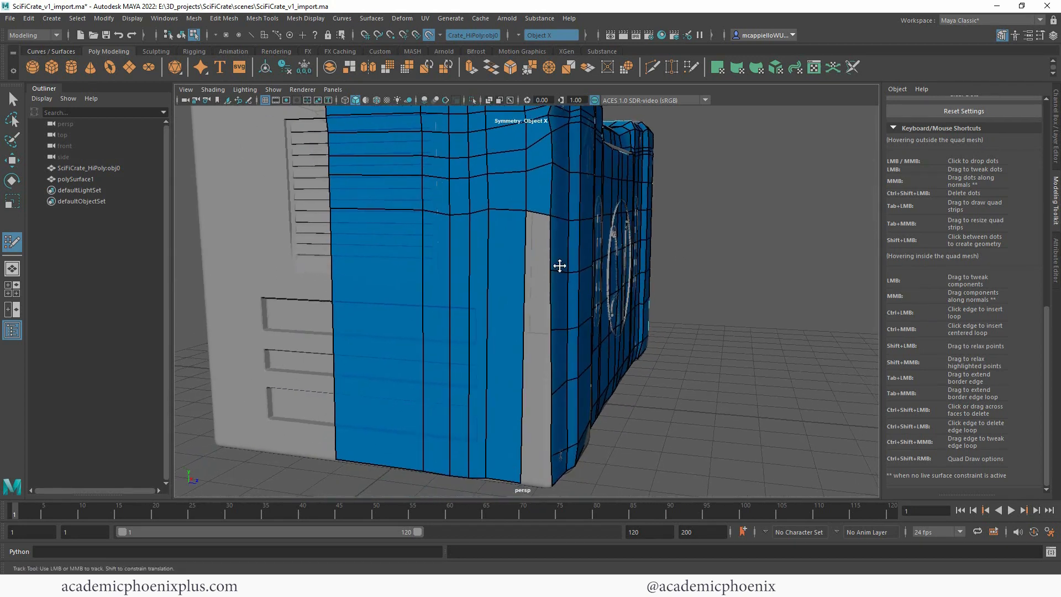
{"action": "left_click", "coordinate": [524, 275], "text": "ctrl"}
{"action": "left_click", "coordinate": [526, 326], "text": "ctrl"}
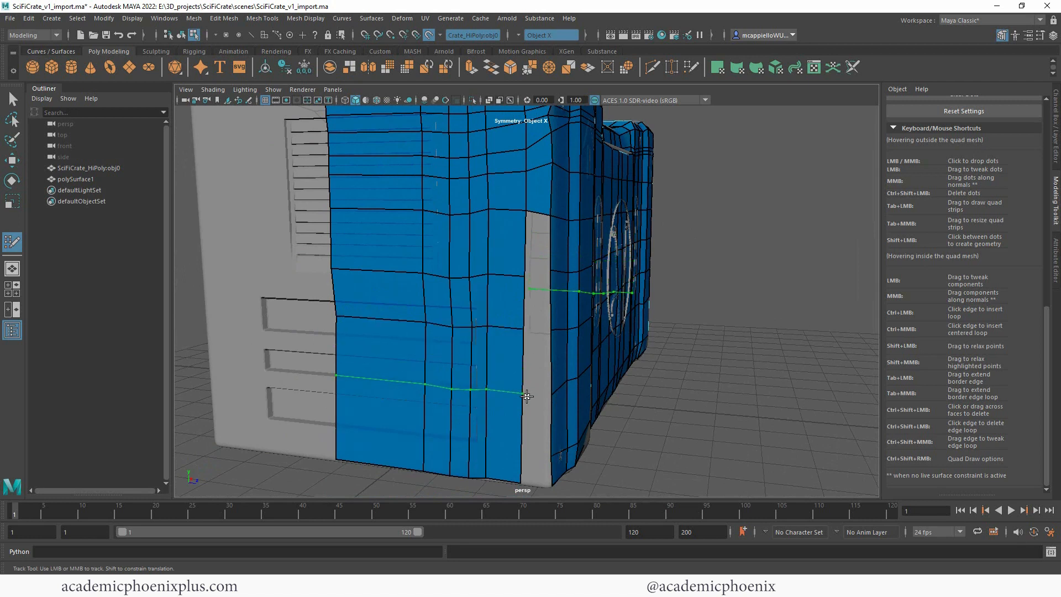
{"action": "left_click", "coordinate": [524, 400], "text": "ctrl"}
Step: Fill the remaining corner gap with quads down to the crate's bottom, adding one more edge loop near the side patch's lower border
{"action": "left_click", "coordinate": [529, 252], "text": "shift"}
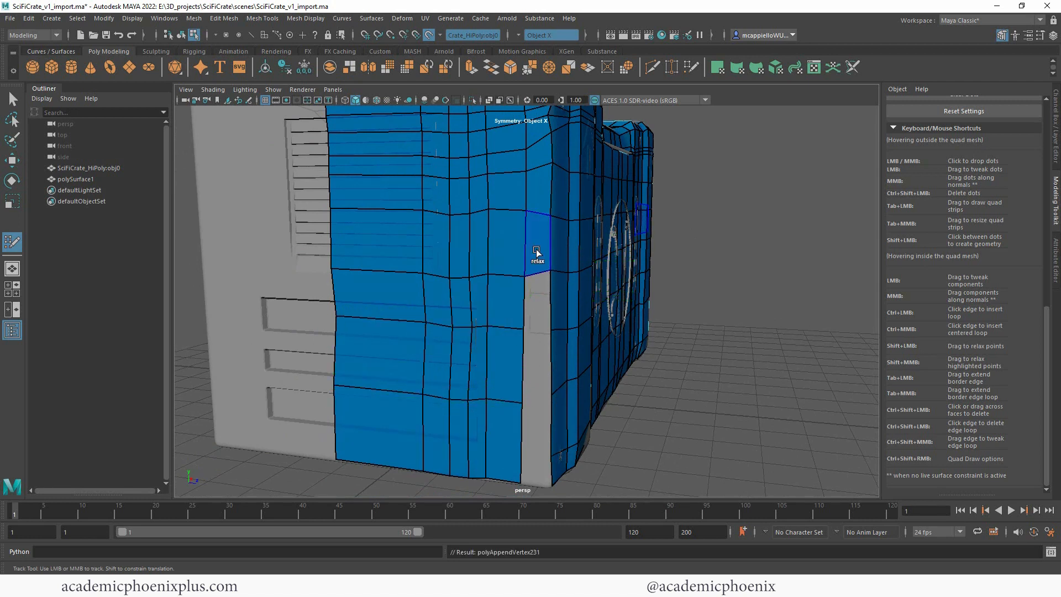
{"action": "left_click", "coordinate": [533, 301], "text": "shift"}
{"action": "left_click", "coordinate": [539, 384], "text": "shift"}
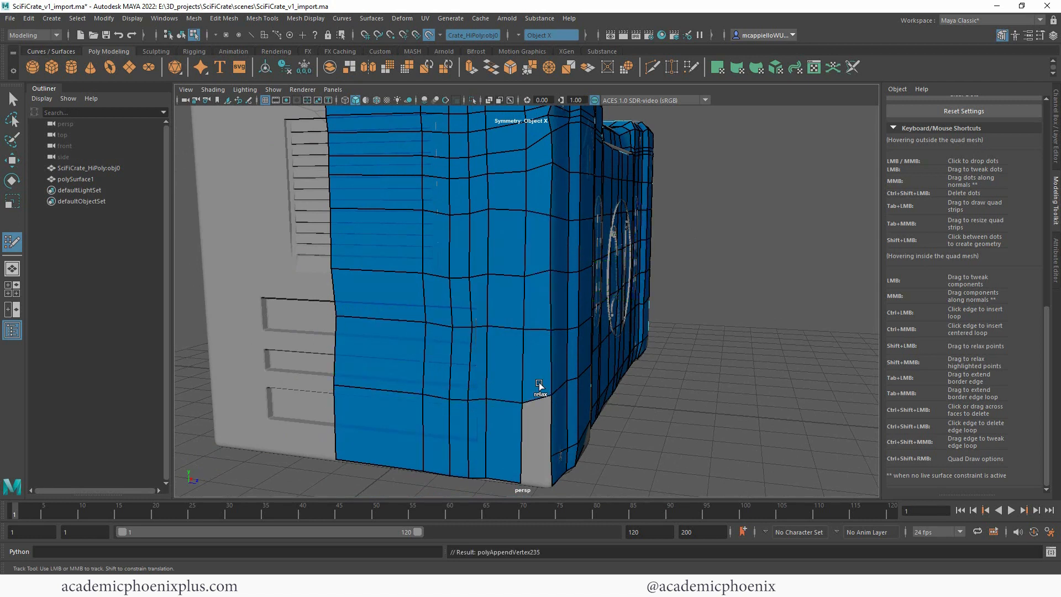
{"action": "left_click", "coordinate": [524, 456], "text": "ctrl"}
{"action": "left_click", "coordinate": [538, 458], "text": "shift"}
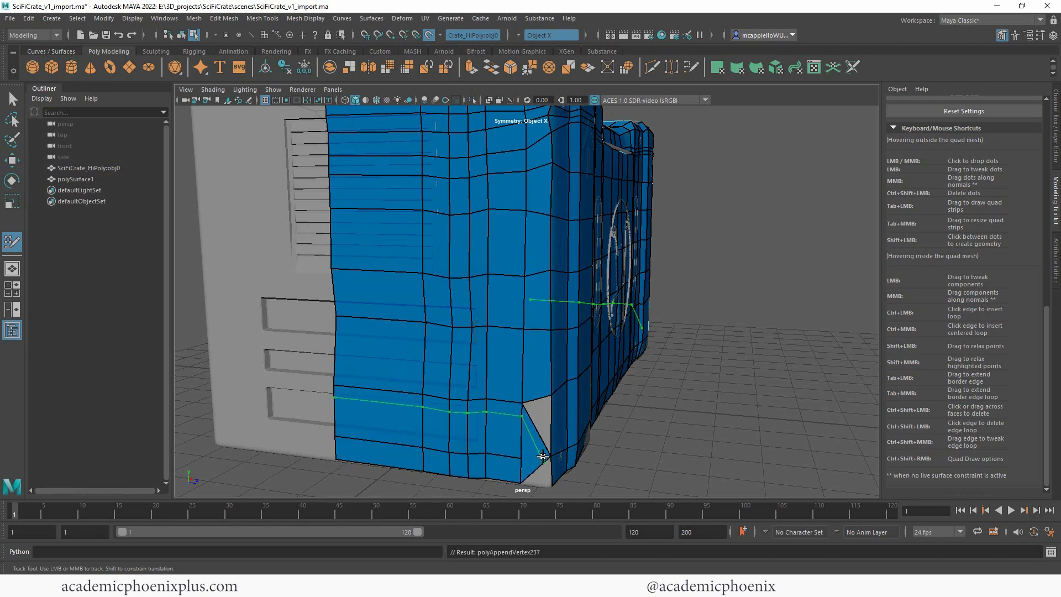
{"action": "key", "text": "ctrl+z"}
{"action": "left_click", "coordinate": [541, 433], "text": "shift"}
{"action": "right_click_drag", "start_coordinate": [680, 286], "coordinate": [560, 247], "text": "alt"}
{"action": "left_click_drag", "start_coordinate": [699, 270], "coordinate": [725, 267], "text": "alt"}
{"action": "right_click_drag", "start_coordinate": [663, 227], "coordinate": [702, 220], "text": "alt"}
{"action": "left_click_drag", "start_coordinate": [701, 220], "coordinate": [747, 246], "text": "alt"}
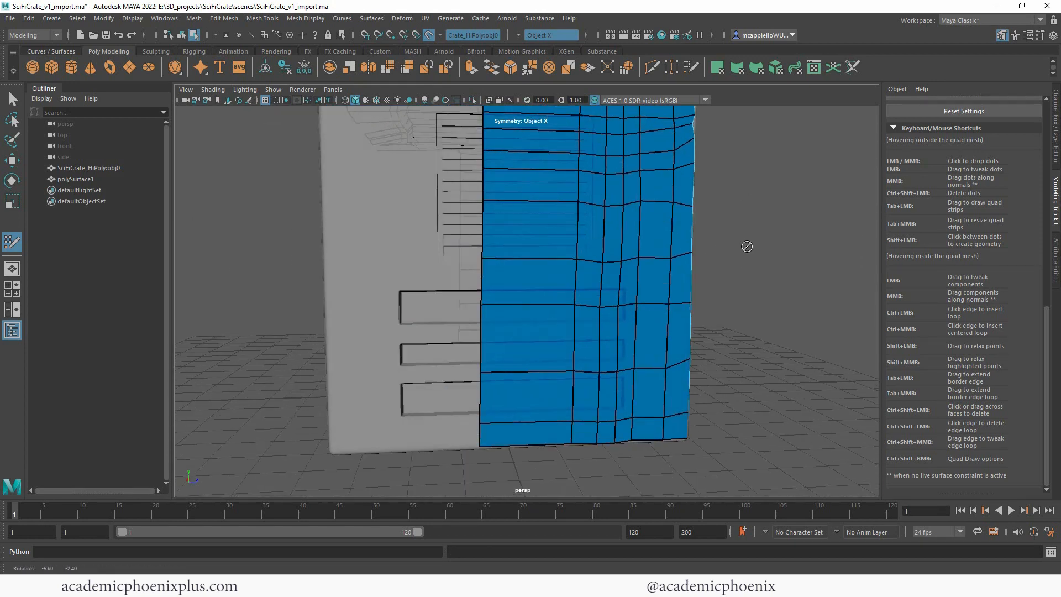
{"action": "mouse_move", "coordinate": [611, 317]}
{"action": "left_mouse_down", "text": "alt"}
{"action": "mouse_move", "coordinate": [781, 232]}
{"action": "mouse_move", "coordinate": [684, 313]}
{"action": "left_mouse_up", "text": "alt"}
{"action": "left_click_drag", "start_coordinate": [762, 337], "coordinate": [723, 338], "text": "alt"}
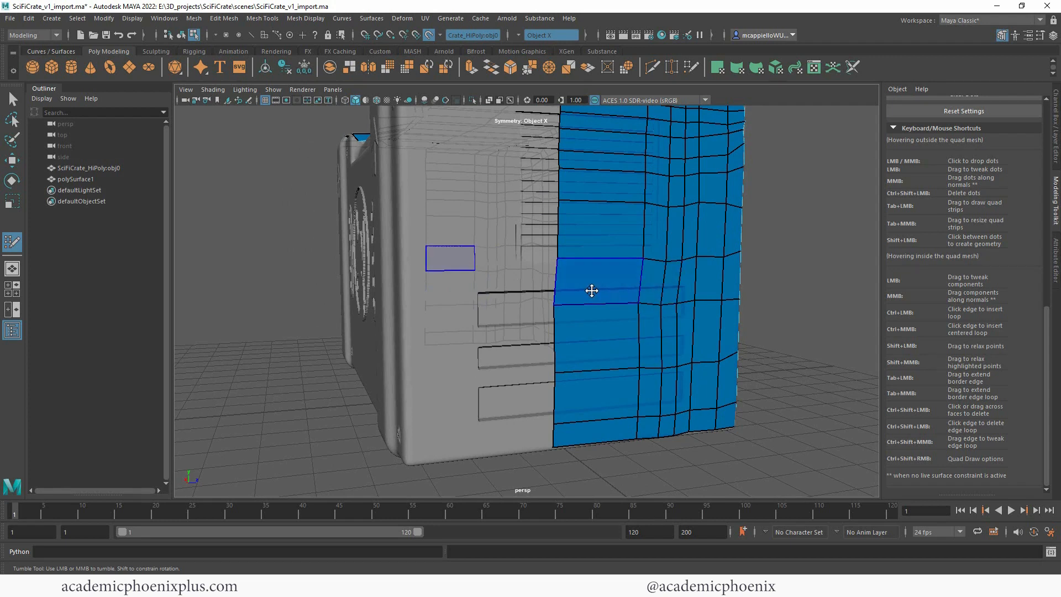
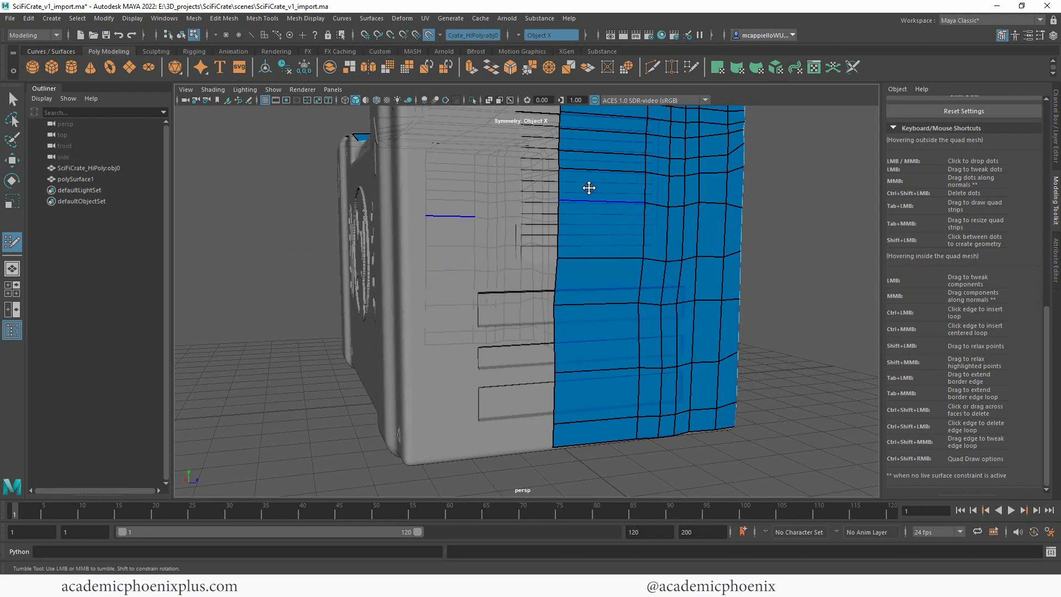
Step: Exit Quad Draw and isolate the retopology mesh polySurface1 from the high-poly crate
{"action": "right_click_drag", "start_coordinate": [576, 262], "coordinate": [341, 282], "text": "alt"}
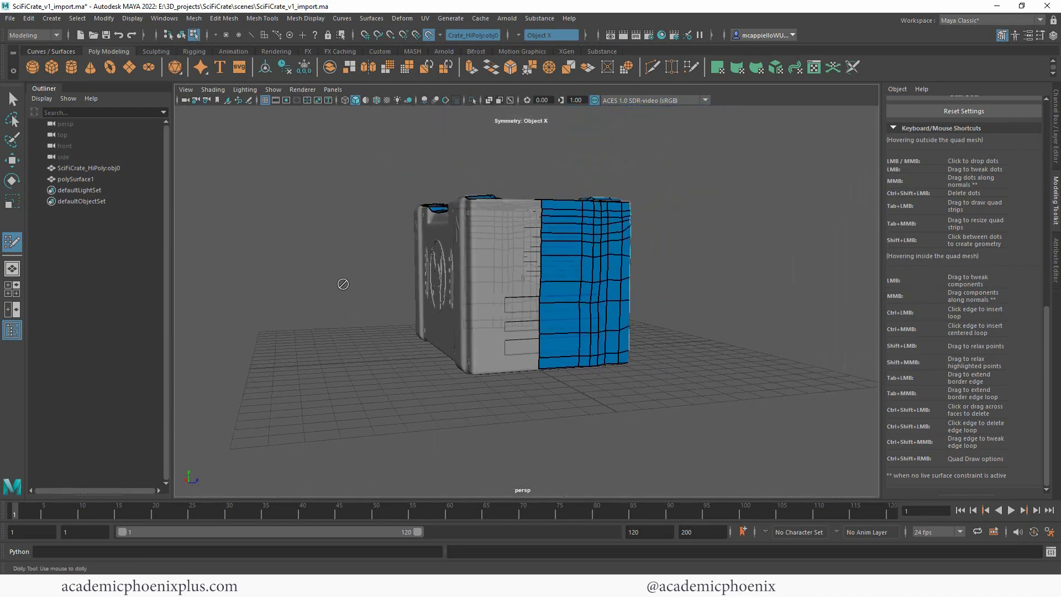
{"action": "left_click_drag", "start_coordinate": [340, 283], "coordinate": [579, 264], "text": "alt"}
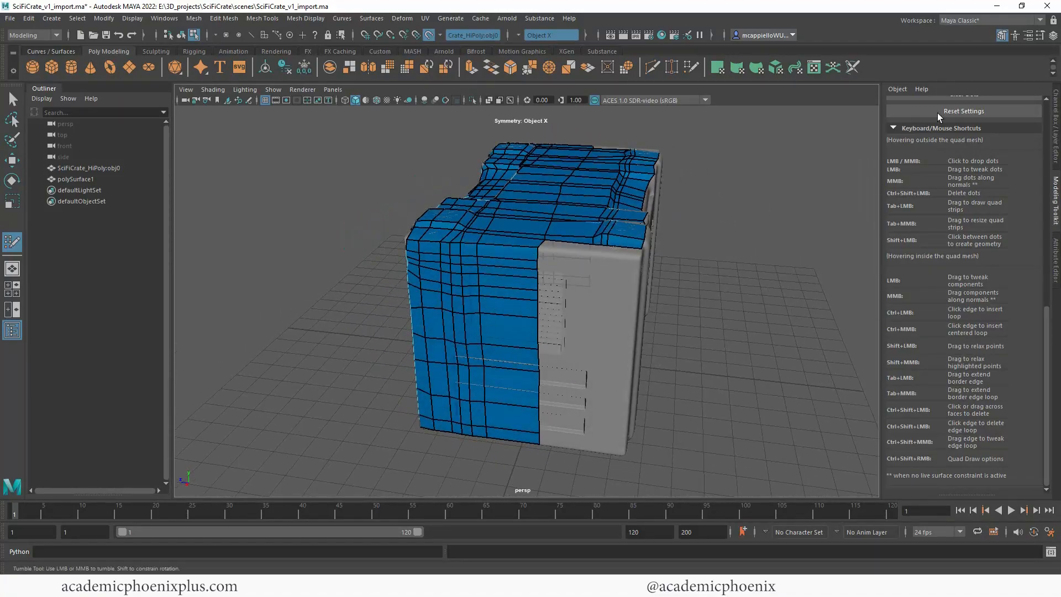
{"action": "scroll", "coordinate": [1046, 109], "scroll_direction": "up", "scroll_amount": 10}
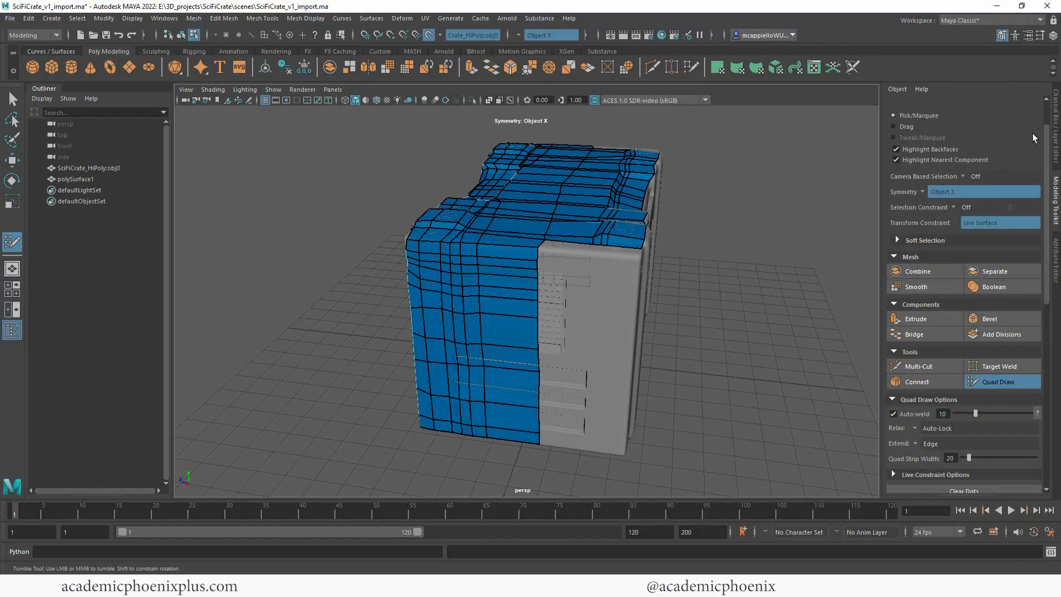
{"action": "left_click", "coordinate": [992, 383]}
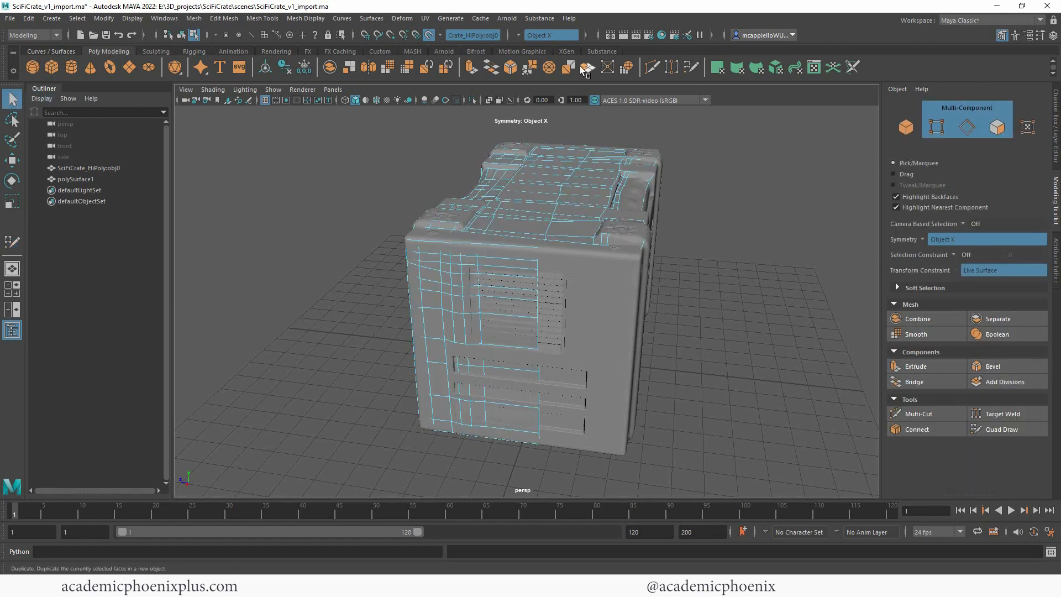
{"action": "key", "text": "F8"}
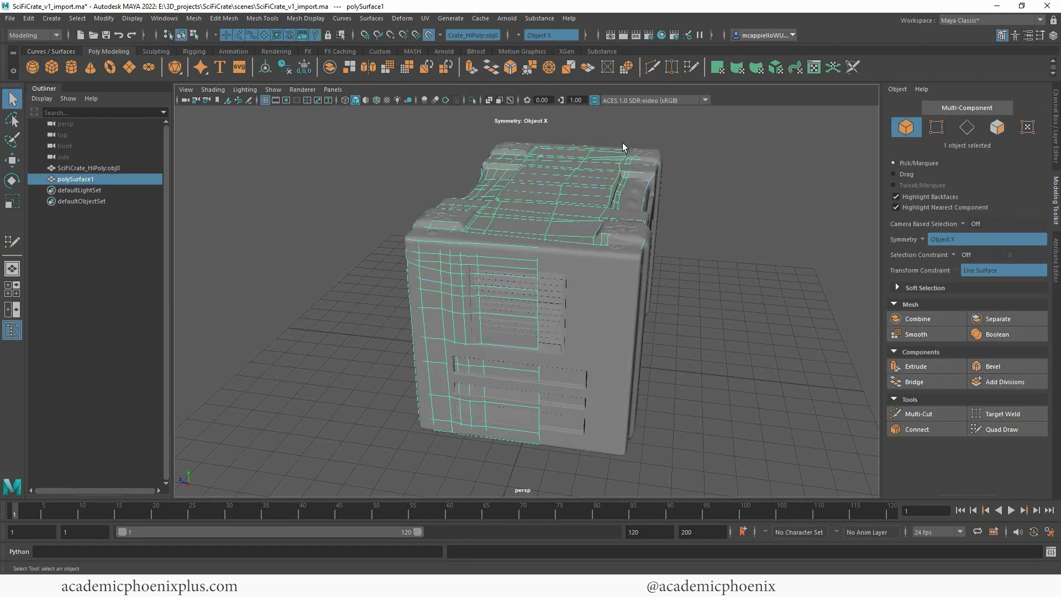
{"action": "left_click", "coordinate": [473, 101]}
Step: Delete the top faces that extend past the crate's centre, beyond the side walls' open border
{"action": "left_click_drag", "start_coordinate": [539, 271], "coordinate": [588, 246], "text": "alt"}
{"action": "right_click", "coordinate": [601, 187]}
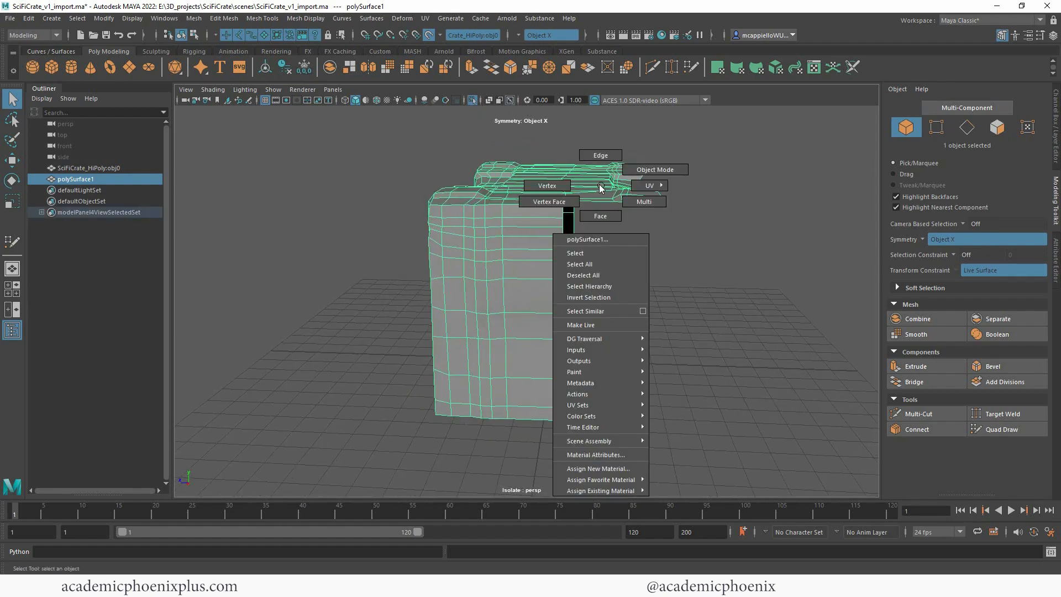
{"action": "right_click_drag", "start_coordinate": [546, 187], "coordinate": [545, 187]}
{"action": "right_click_drag", "start_coordinate": [617, 186], "coordinate": [618, 217]}
{"action": "left_click_drag", "start_coordinate": [718, 265], "coordinate": [637, 178]}
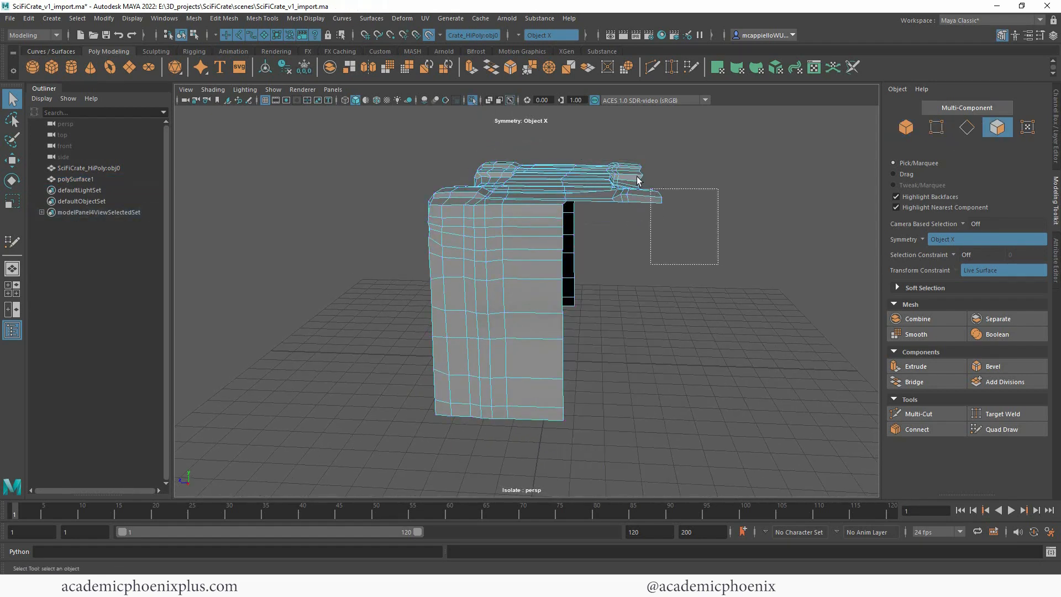
{"action": "left_click_drag", "start_coordinate": [605, 145], "coordinate": [605, 145]}
{"action": "key", "text": "Delete"}
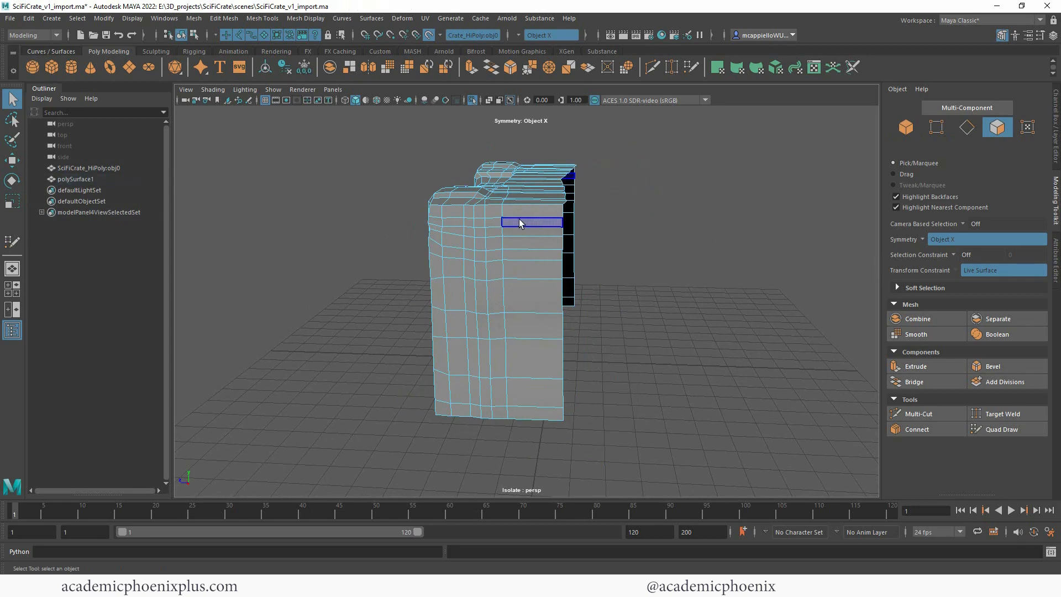
Step: Select the full open border along the mesh's centre line and scale it flat in Z
{"action": "right_click_drag", "start_coordinate": [519, 204], "coordinate": [562, 210]}
{"action": "double_click", "coordinate": [562, 213]}
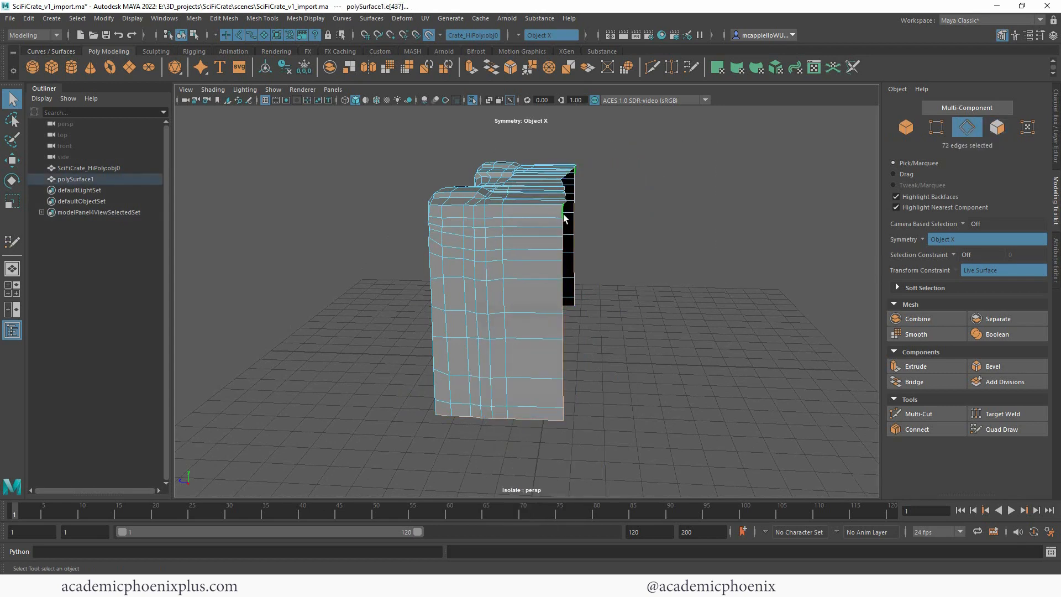
{"action": "left_click_drag", "start_coordinate": [552, 300], "coordinate": [448, 298], "text": "alt"}
{"action": "left_click_drag", "start_coordinate": [366, 270], "coordinate": [641, 365], "text": "ctrl"}
{"action": "key", "text": "r"}
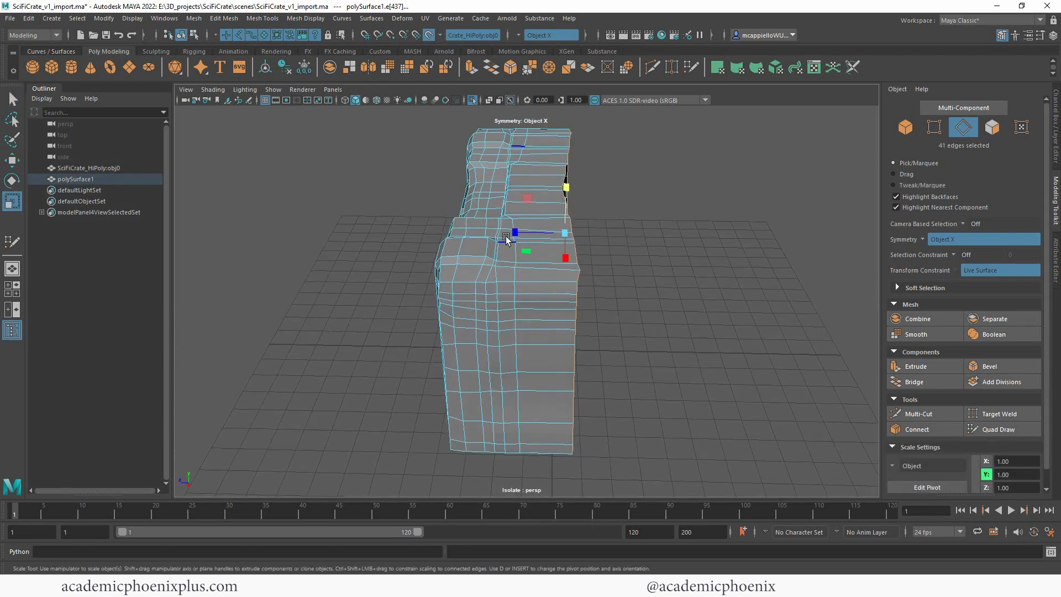
{"action": "left_click_drag", "start_coordinate": [526, 230], "coordinate": [564, 231]}
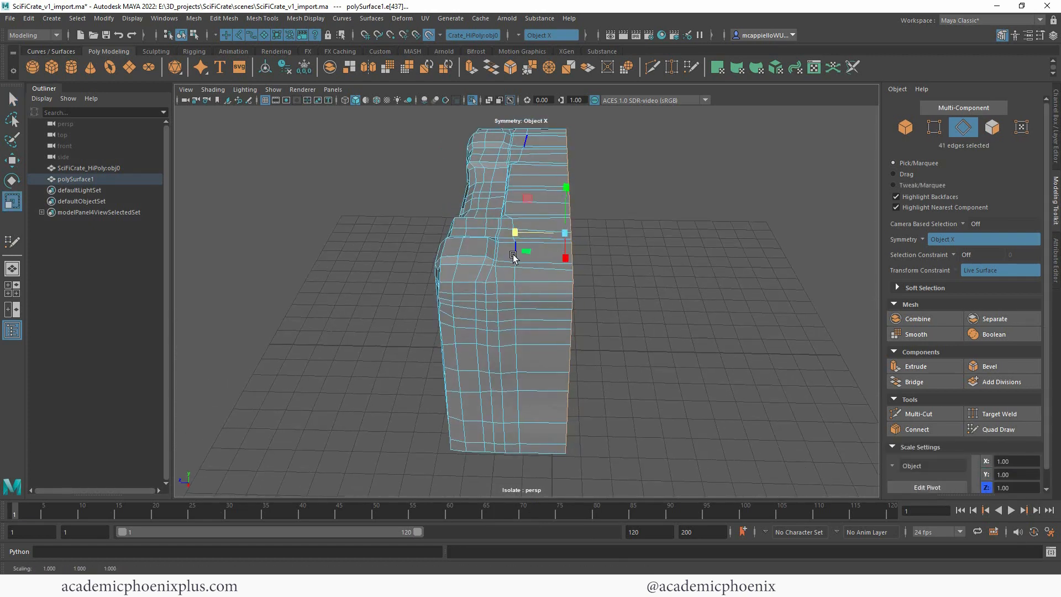
Step: Try to bridge the bottom border edges of the two opposite side walls across the underside
{"action": "left_click_drag", "start_coordinate": [538, 271], "coordinate": [605, 287], "text": "alt"}
{"action": "left_click", "coordinate": [581, 251]}
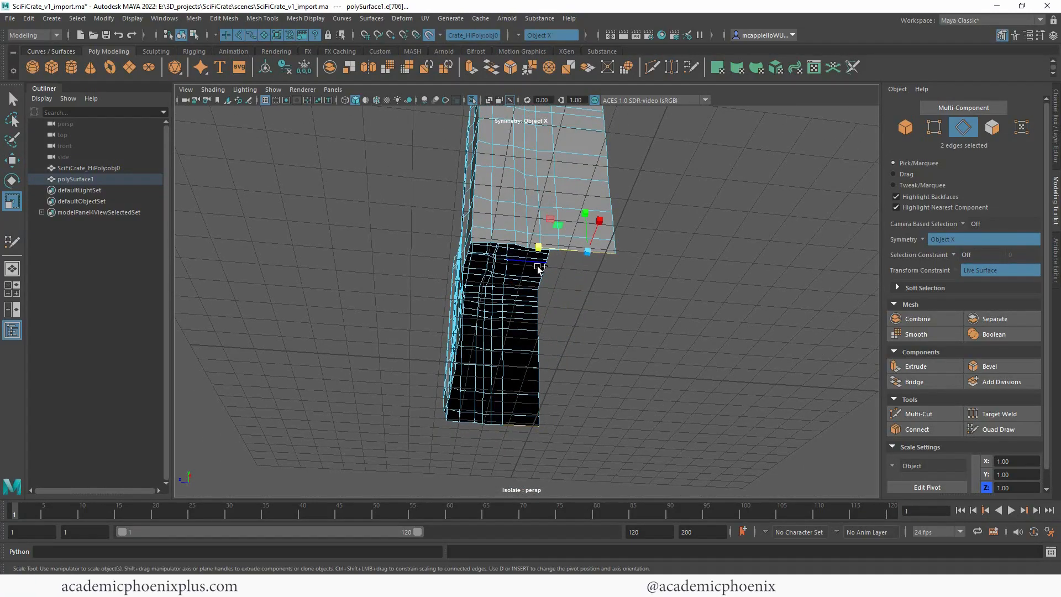
{"action": "key", "text": "q"}
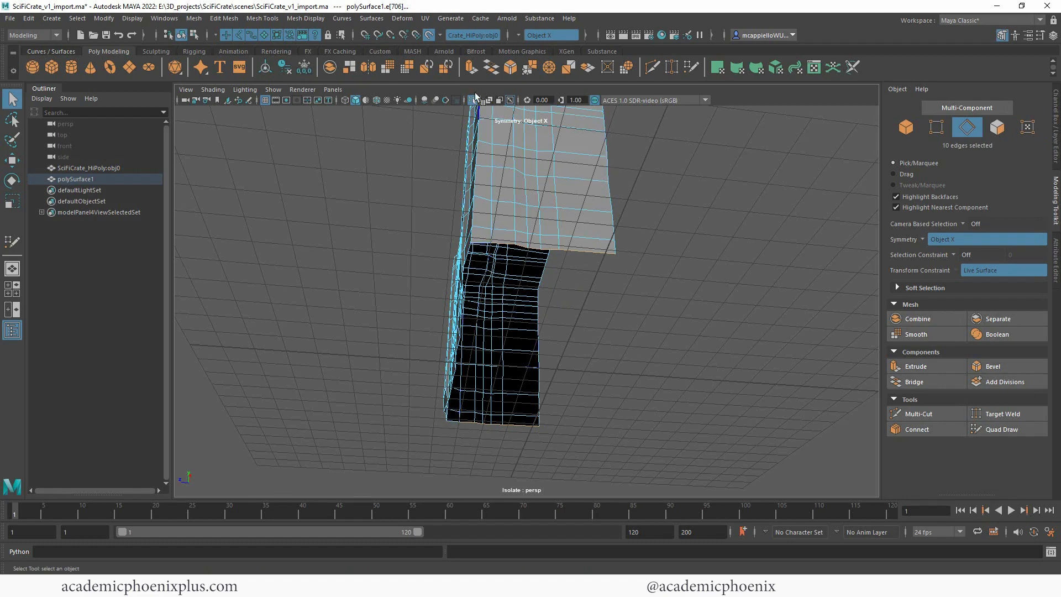
{"action": "key", "text": "g"}
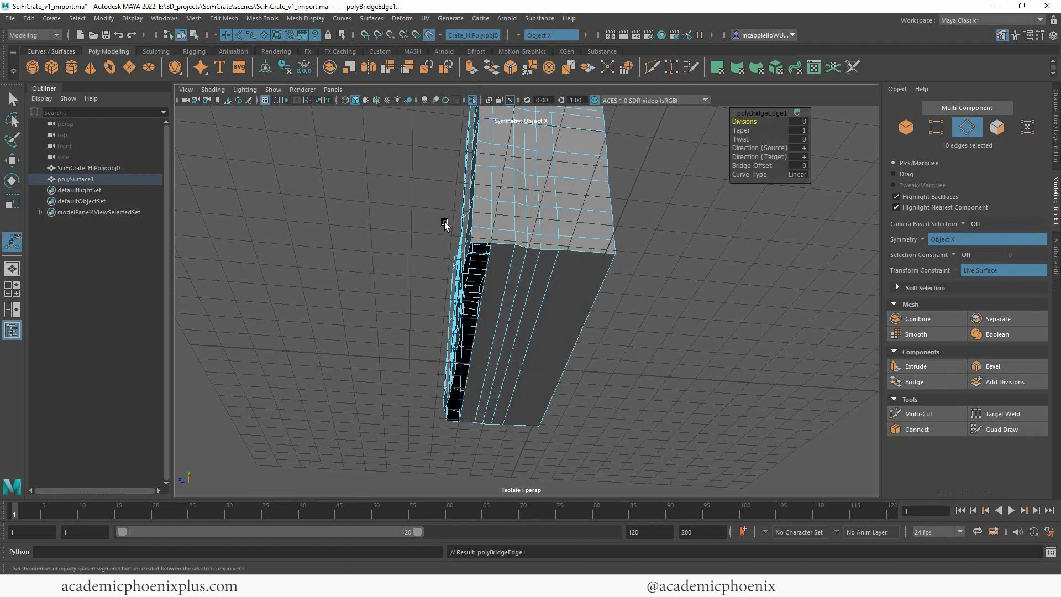
{"action": "mouse_move", "coordinate": [542, 257]}
{"action": "left_mouse_down", "text": "alt"}
{"action": "mouse_move", "coordinate": [635, 260]}
{"action": "mouse_move", "coordinate": [646, 238]}
{"action": "mouse_move", "coordinate": [540, 253]}
{"action": "mouse_move", "coordinate": [495, 283]}
{"action": "mouse_move", "coordinate": [532, 253]}
{"action": "mouse_move", "coordinate": [568, 248]}
{"action": "mouse_move", "coordinate": [557, 251]}
{"action": "left_mouse_up", "text": "alt"}
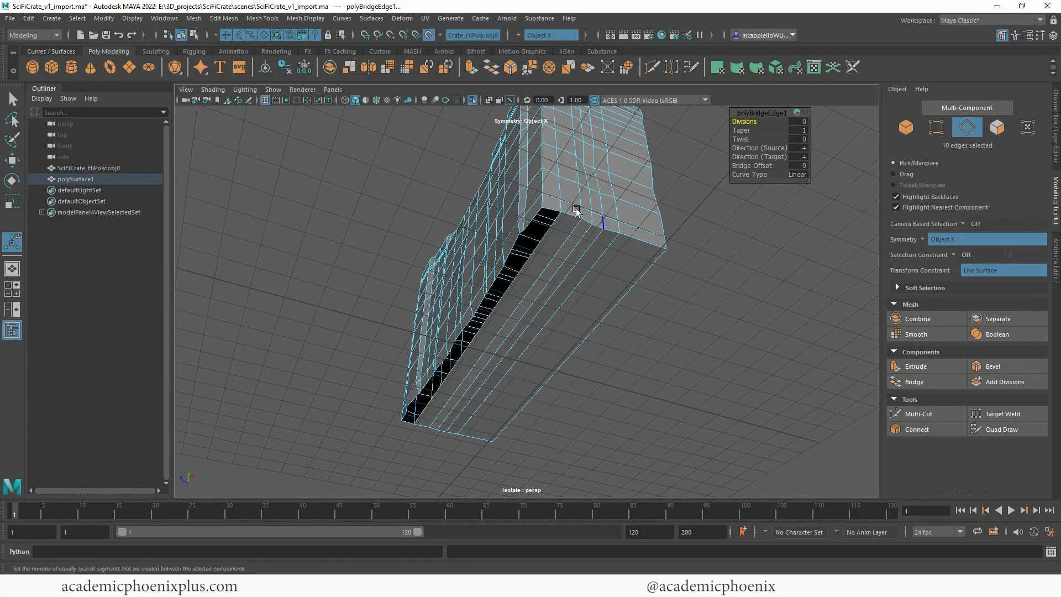
{"action": "right_click_drag", "start_coordinate": [571, 200], "coordinate": [615, 202]}
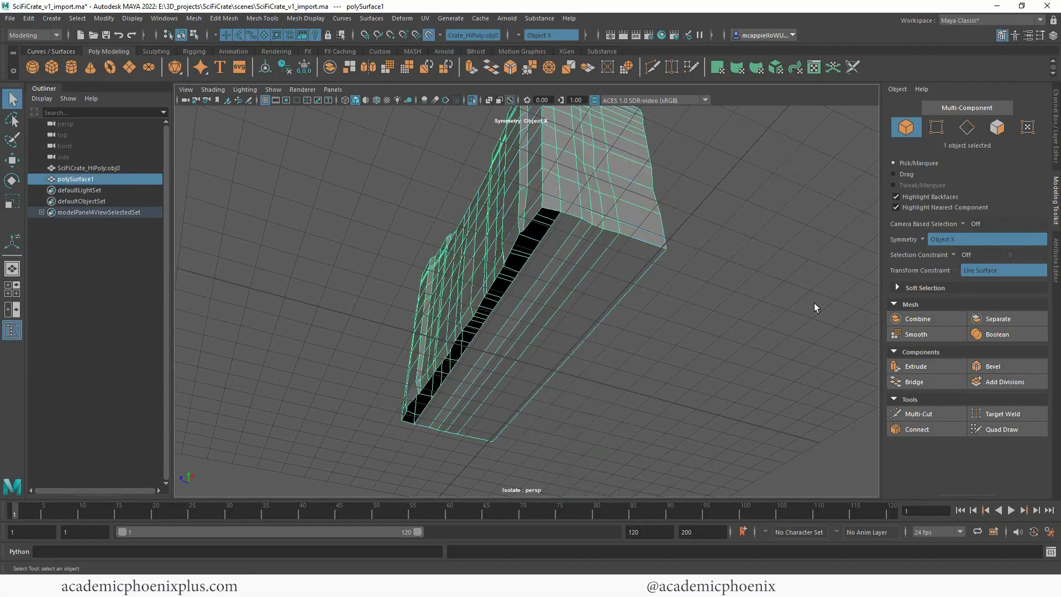
Step: Resume Quad Draw over the high-poly crate and extend the side wall's bottom border edges into quads across the underside
{"action": "left_click", "coordinate": [1000, 429]}
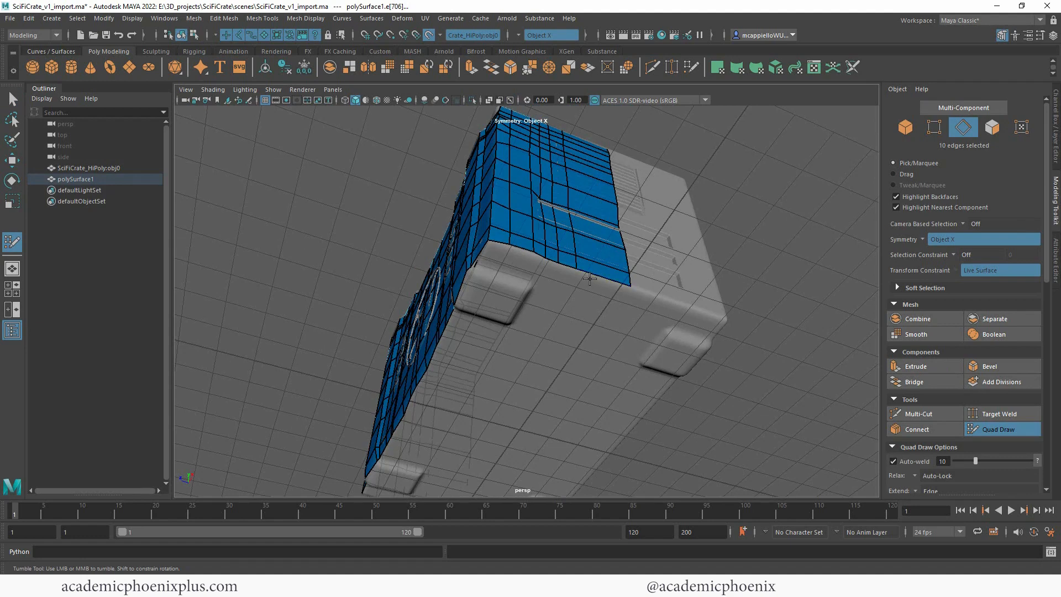
{"action": "mouse_move", "coordinate": [601, 278]}
{"action": "left_mouse_down"}
{"action": "mouse_move", "coordinate": [573, 350]}
{"action": "mouse_move", "coordinate": [556, 364]}
{"action": "left_mouse_up"}
{"action": "left_click_drag", "start_coordinate": [566, 268], "coordinate": [522, 345]}
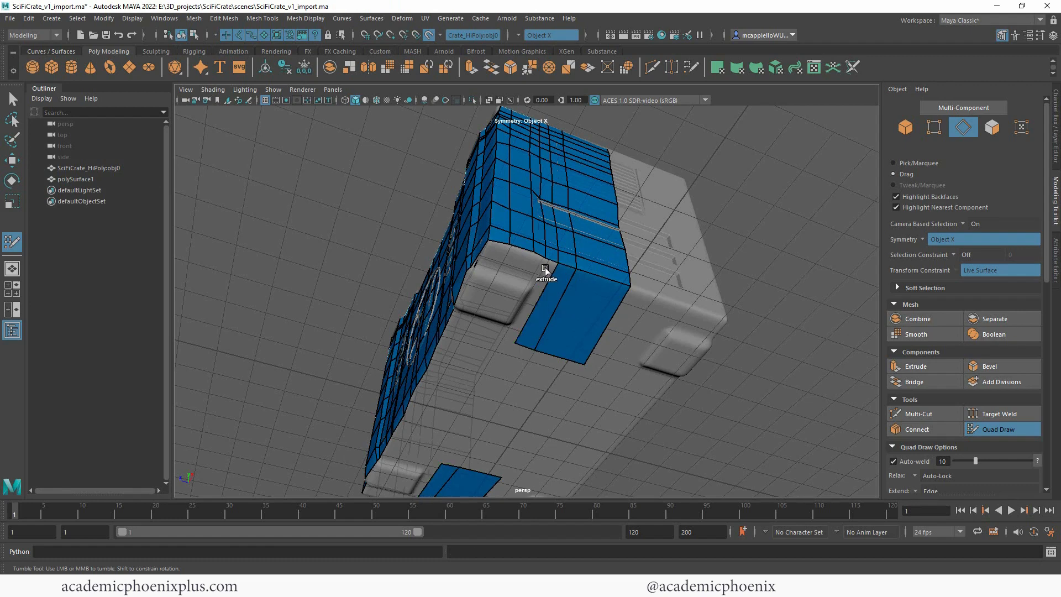
{"action": "left_click_drag", "start_coordinate": [551, 260], "coordinate": [510, 340]}
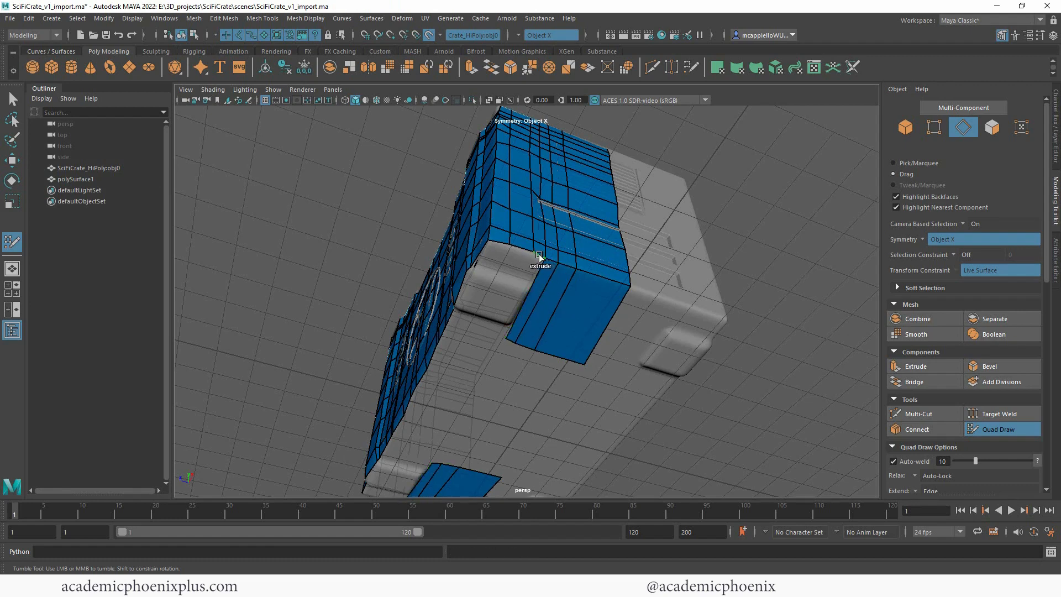
{"action": "left_click_drag", "start_coordinate": [539, 256], "coordinate": [505, 329]}
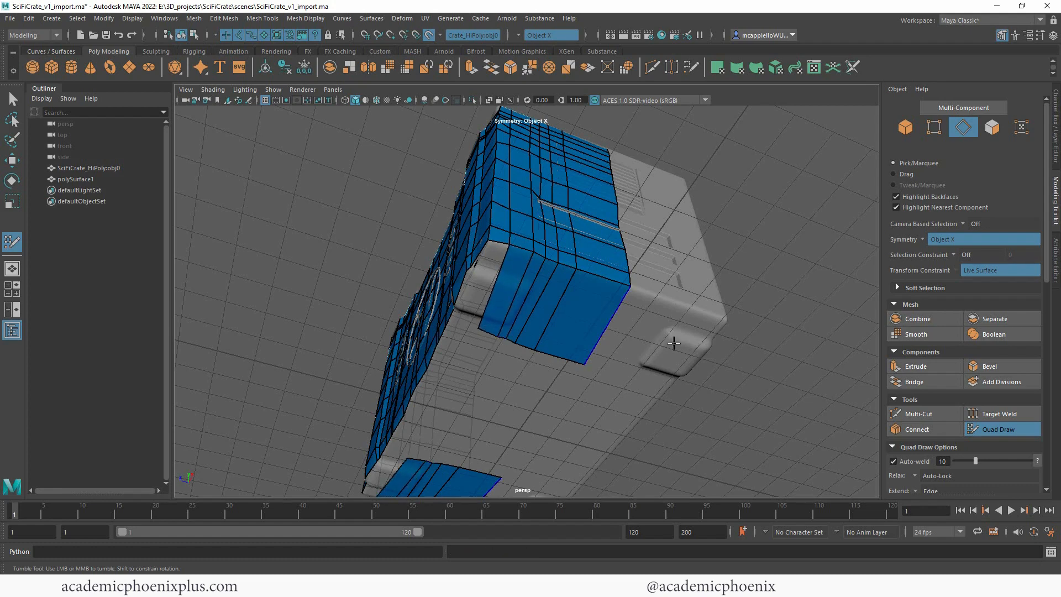
Step: Extend the underside quads along the crate's length so the mirrored patches meet at the centre
{"action": "left_click_drag", "start_coordinate": [674, 343], "coordinate": [770, 291], "text": "alt"}
{"action": "middle_click_drag", "start_coordinate": [507, 300], "coordinate": [553, 239], "text": "alt"}
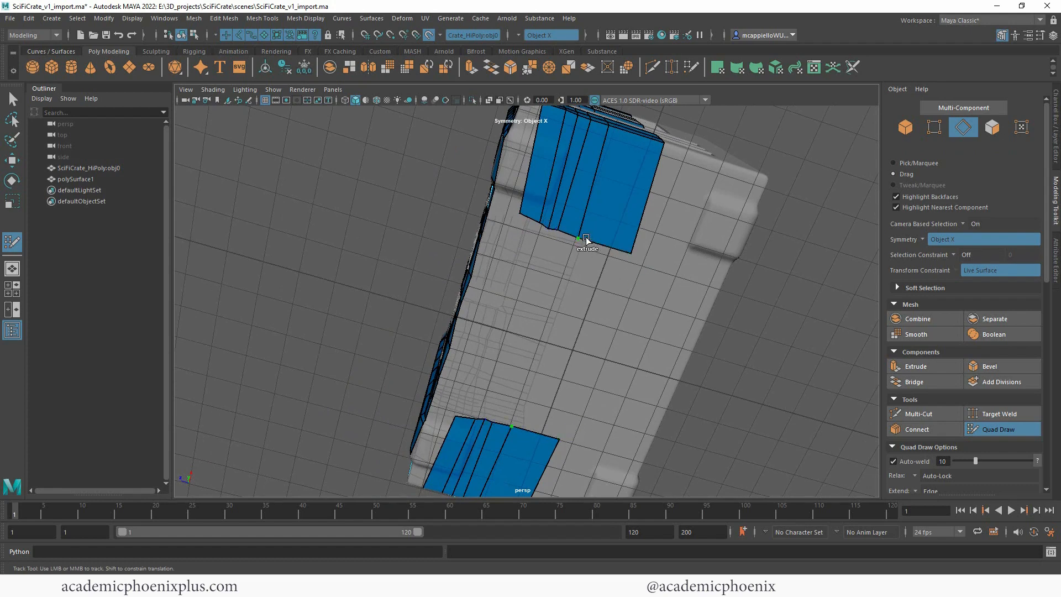
{"action": "left_click_drag", "start_coordinate": [592, 240], "coordinate": [562, 340]}
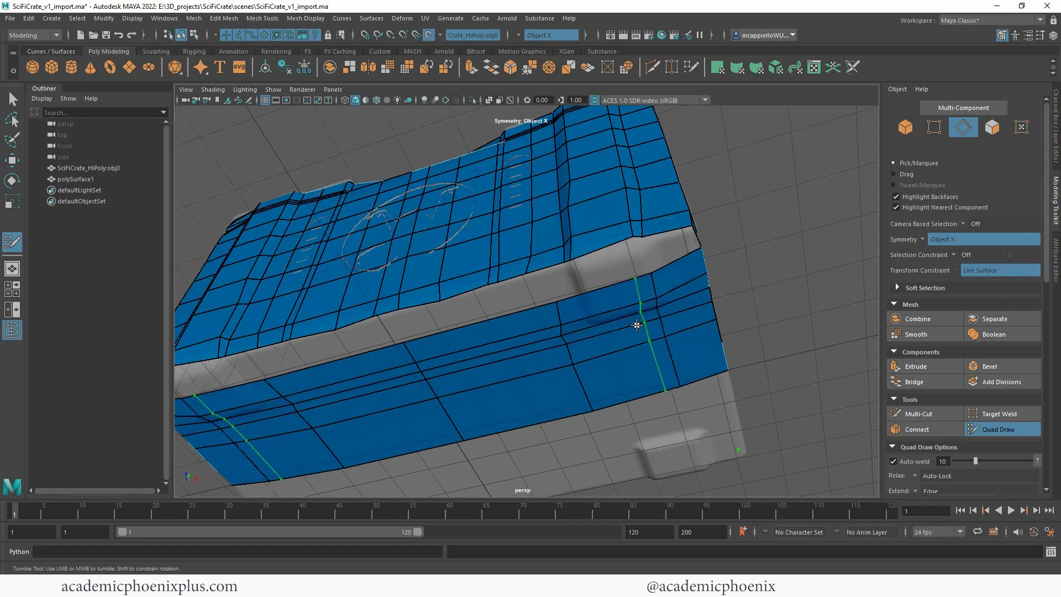
Step: Insert crosswise edge loops through the underside patch, lining them up with the front panel's columns
{"action": "left_click", "coordinate": [632, 275], "text": "ctrl"}
{"action": "left_click", "coordinate": [591, 291], "text": "ctrl"}
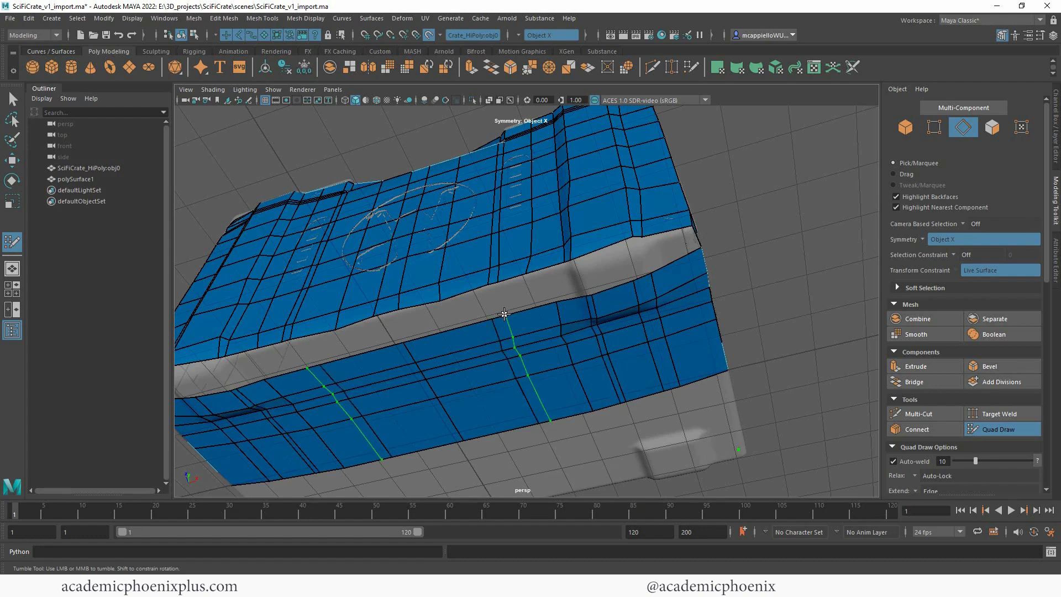
{"action": "left_click", "coordinate": [451, 329], "text": "ctrl"}
Step: Fill the corner end of the gap between the front panel and the underside, redoing the quad beside the foot
{"action": "left_click", "coordinate": [669, 247], "text": "shift"}
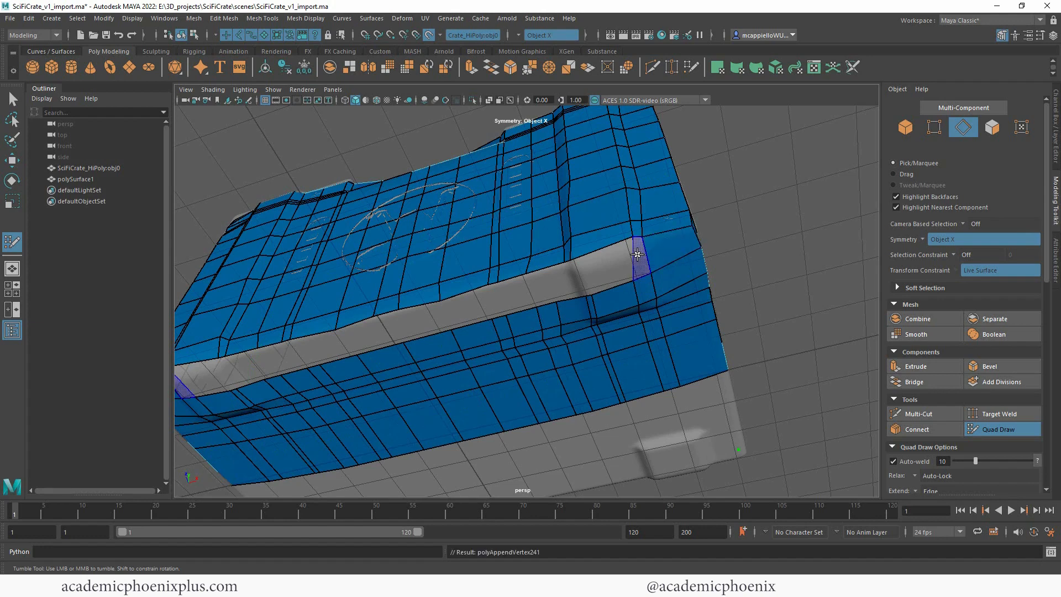
{"action": "key", "text": "ctrl+z"}
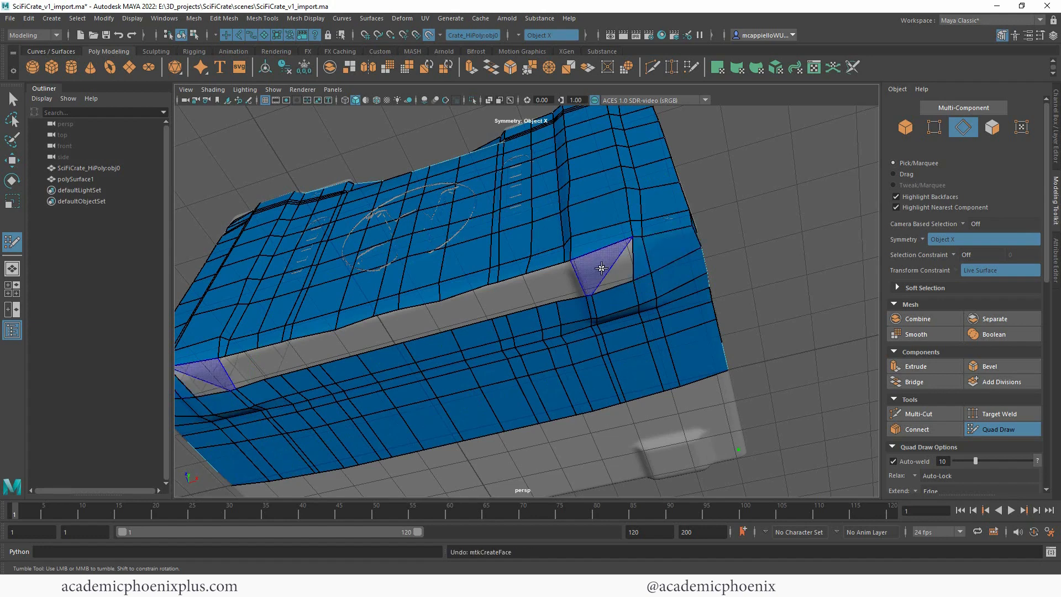
{"action": "left_click", "coordinate": [609, 267], "text": "shift"}
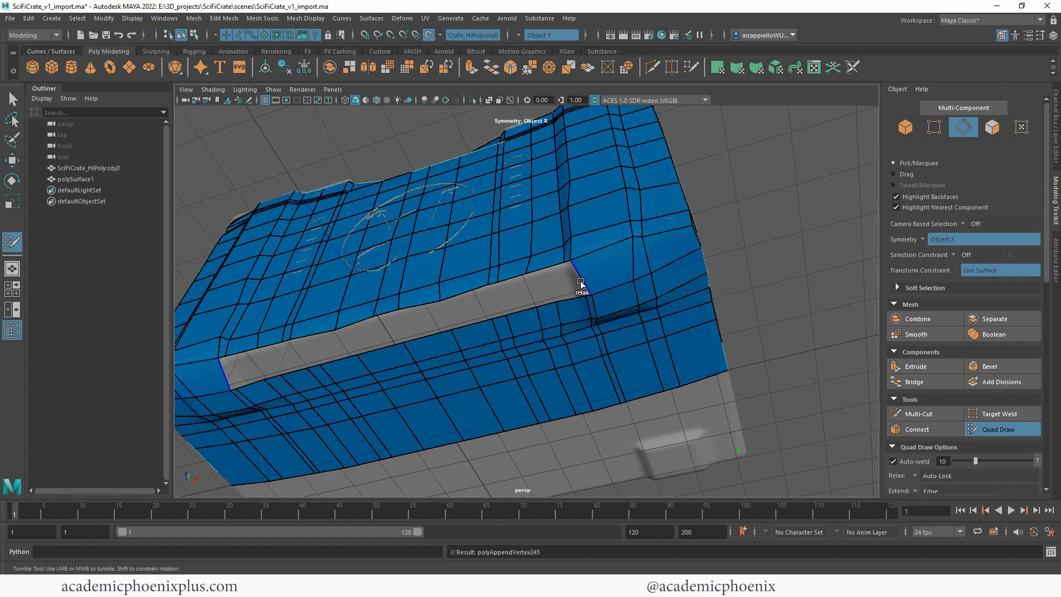
Step: Fill more of the gap between the front panel and underside with quads, adding an edge loop near the centre
{"action": "mouse_move", "coordinate": [759, 259]}
{"action": "left_mouse_down", "text": "alt"}
{"action": "mouse_move", "coordinate": [801, 256]}
{"action": "mouse_move", "coordinate": [726, 278]}
{"action": "left_mouse_up", "text": "alt"}
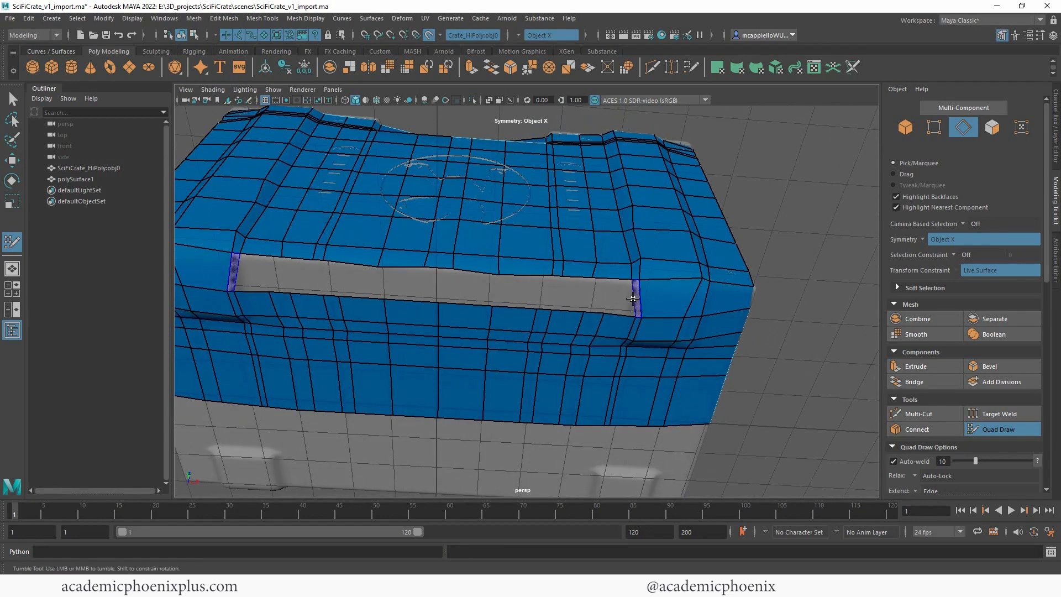
{"action": "left_click", "coordinate": [631, 298], "text": "shift"}
{"action": "left_click", "coordinate": [619, 299], "text": "shift"}
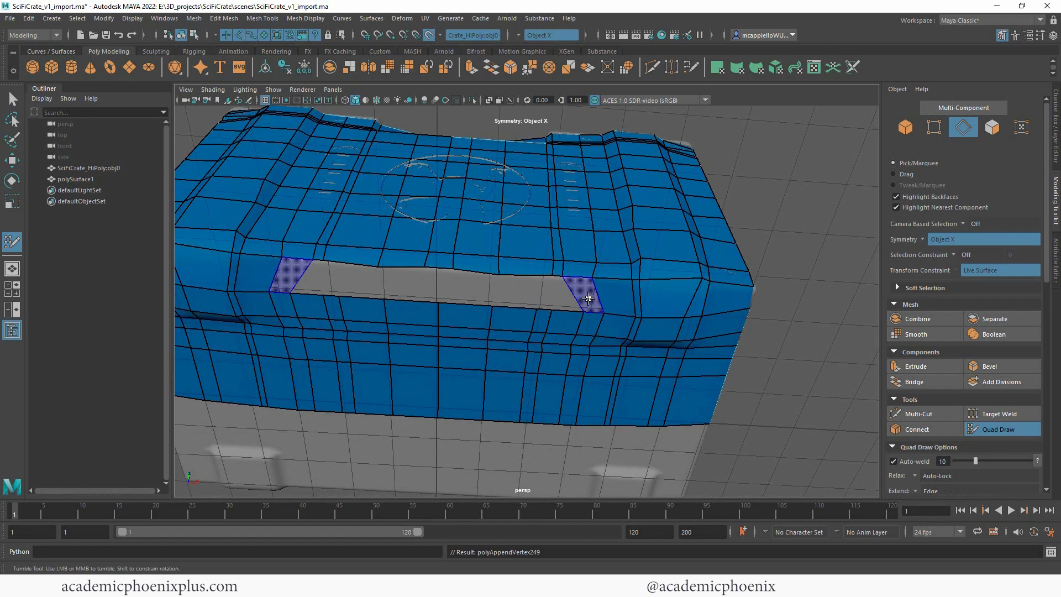
{"action": "left_click", "coordinate": [588, 298], "text": "shift"}
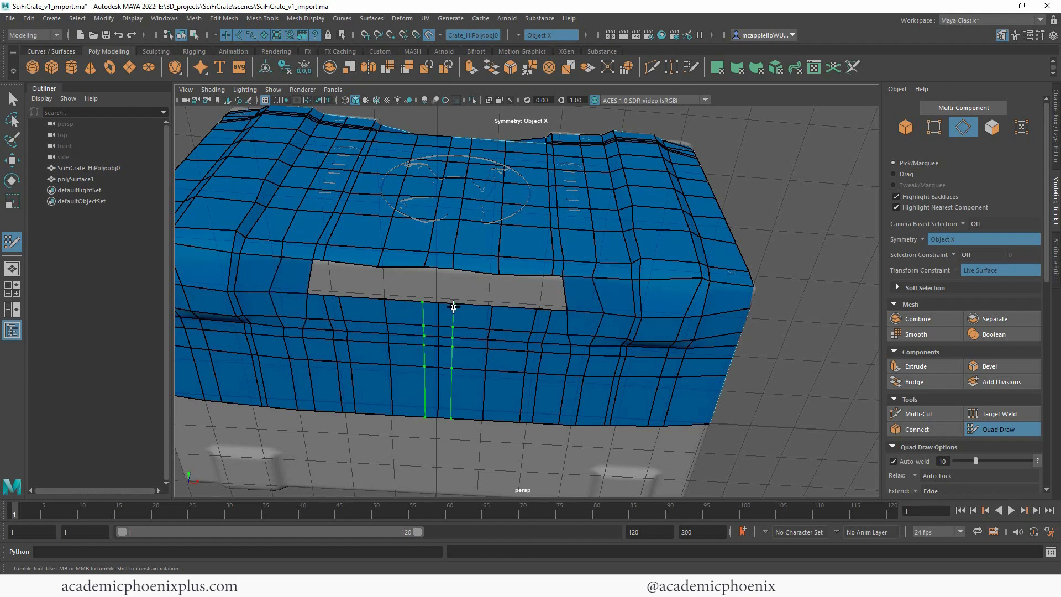
{"action": "left_click", "coordinate": [471, 284], "text": "shift"}
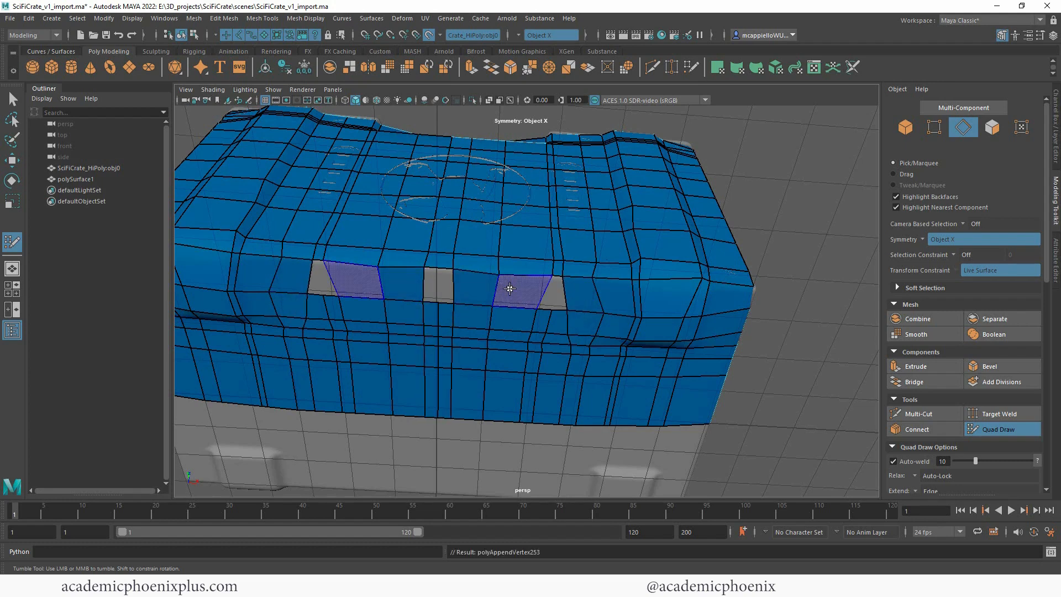
{"action": "left_click", "coordinate": [509, 288], "text": "shift"}
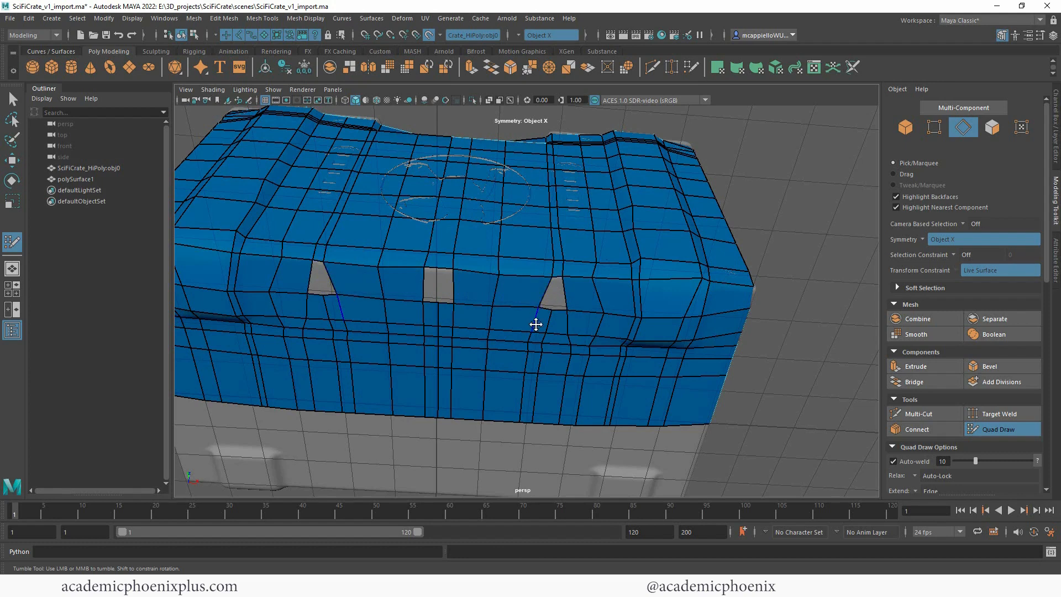
Step: Delete the narrow column of underside faces below the triangular hole and weld its two sides together
{"action": "right_click_drag", "start_coordinate": [582, 291], "coordinate": [760, 256], "text": "alt"}
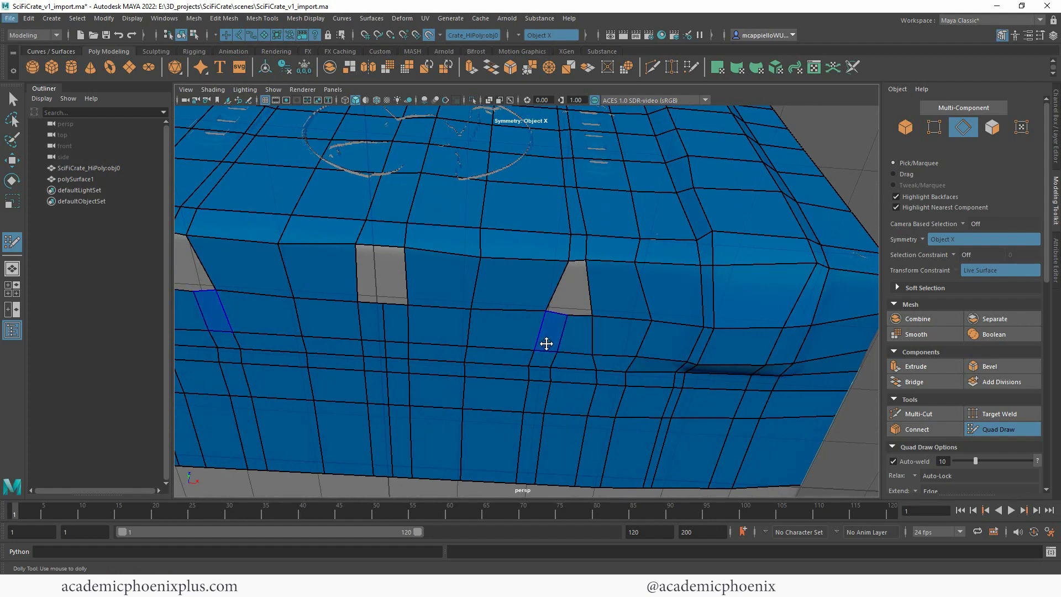
{"action": "left_click_drag", "start_coordinate": [547, 343], "coordinate": [534, 438]}
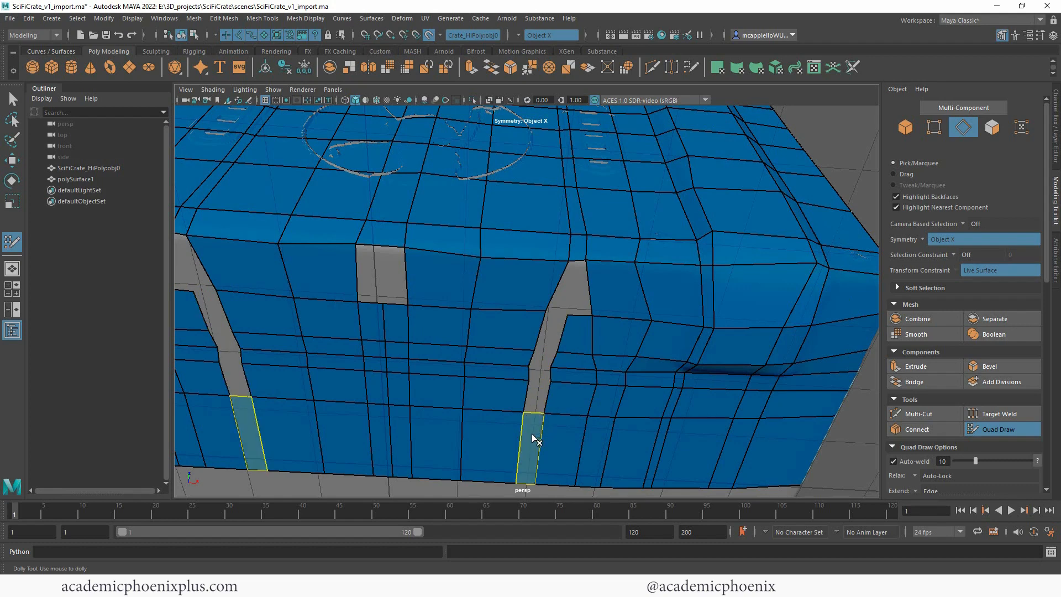
{"action": "left_click", "coordinate": [532, 435], "text": "ctrl+shift"}
{"action": "left_click_drag", "start_coordinate": [567, 315], "coordinate": [524, 412]}
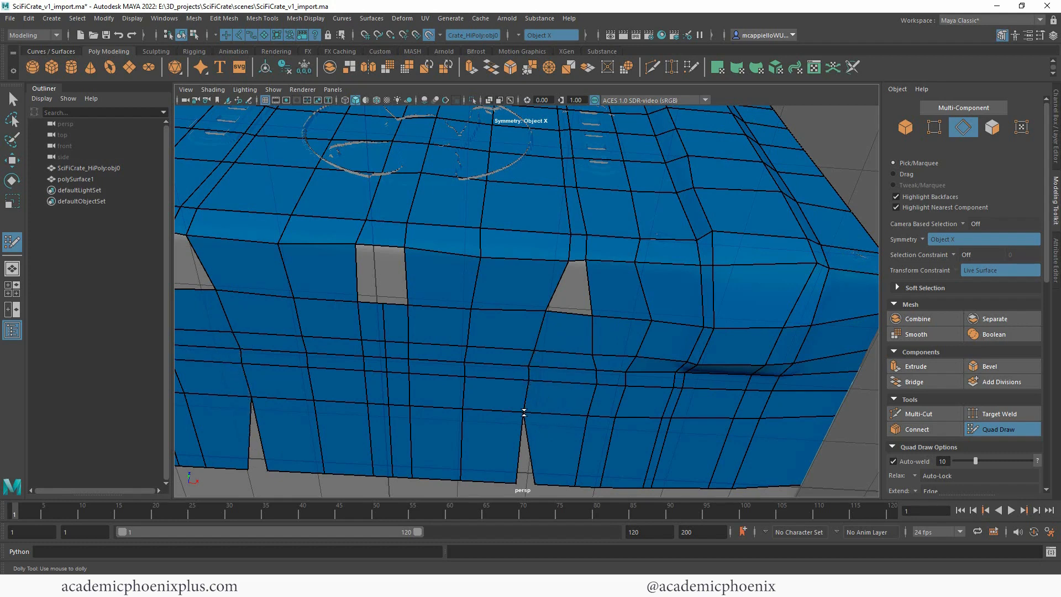
{"action": "left_click_drag", "start_coordinate": [538, 481], "coordinate": [516, 481]}
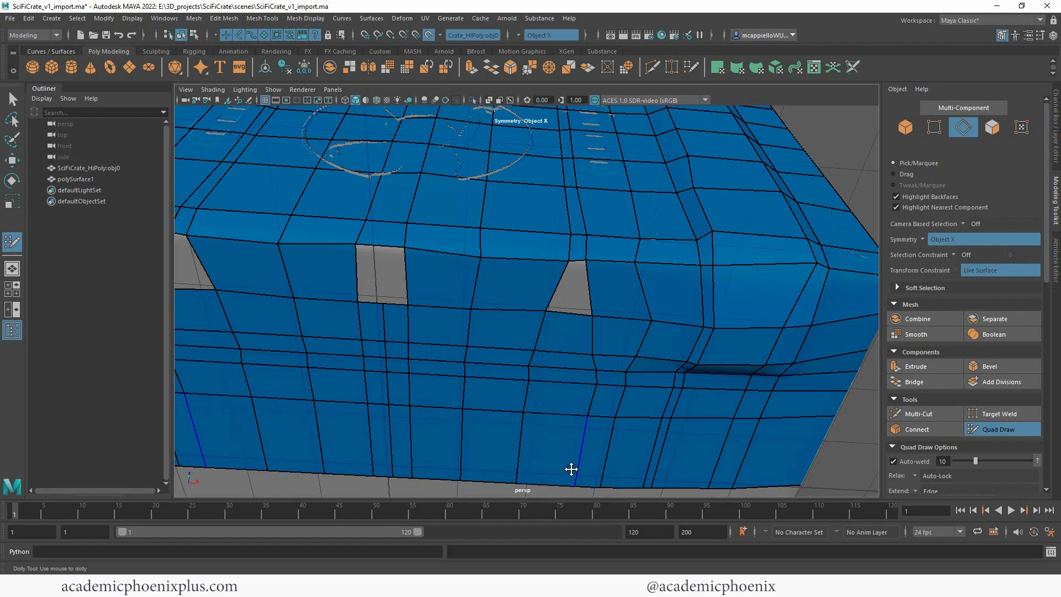
Step: Delete the centre column of underside faces and fill the triangular holes on both sides of it
{"action": "left_click", "coordinate": [393, 328], "text": "ctrl+shift"}
{"action": "left_click", "coordinate": [396, 350], "text": "ctrl+shift"}
{"action": "left_click", "coordinate": [398, 365], "text": "ctrl+shift"}
{"action": "left_click", "coordinate": [398, 387], "text": "ctrl+shift"}
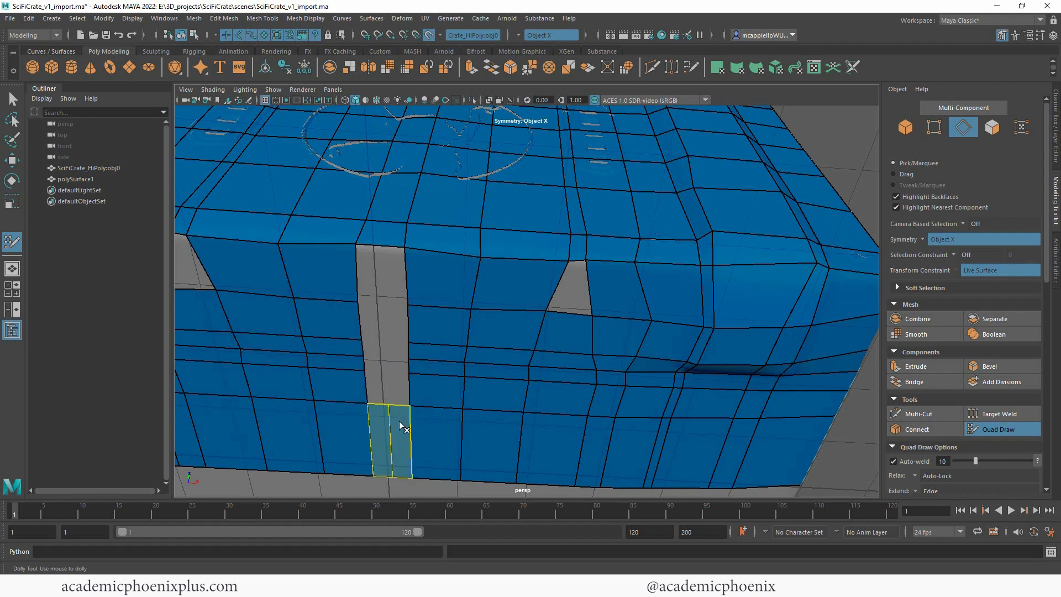
{"action": "left_click", "coordinate": [401, 424], "text": "ctrl+shift"}
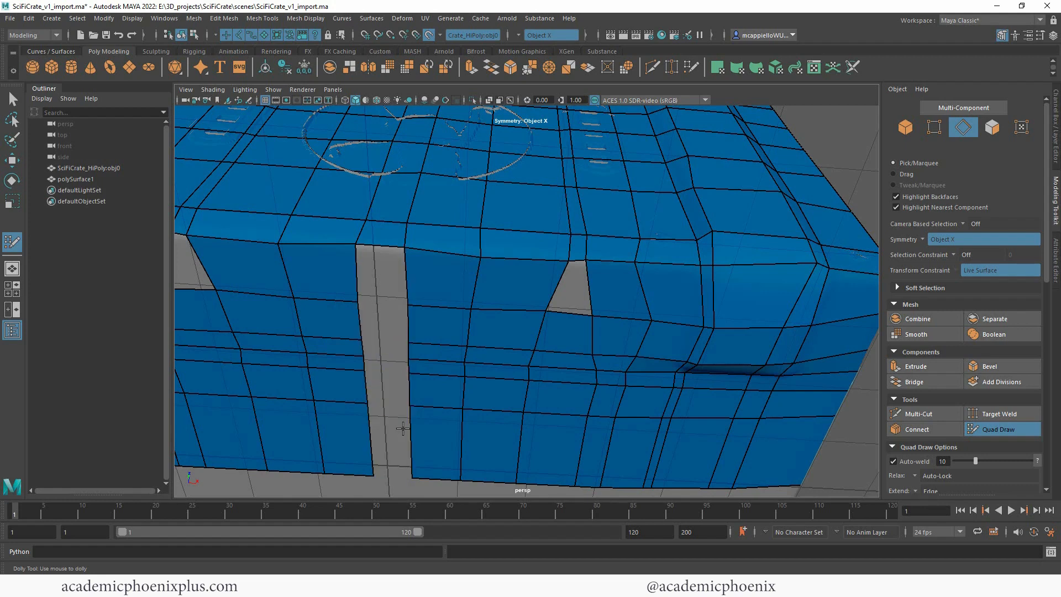
{"action": "left_click", "coordinate": [576, 294], "text": "shift"}
{"action": "middle_click_drag", "start_coordinate": [498, 338], "coordinate": [552, 336], "text": "alt"}
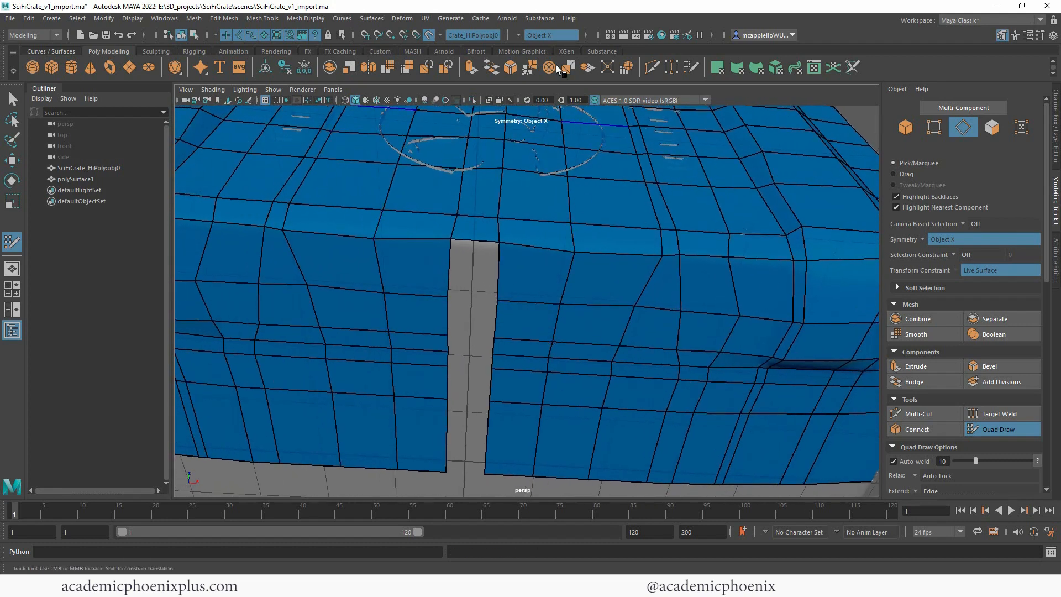
Step: Turn off symmetry and refill the centre gap of the underside with full-width quads, redoing the skewed one
{"action": "left_click", "coordinate": [518, 35]}
{"action": "left_click", "coordinate": [542, 43]}
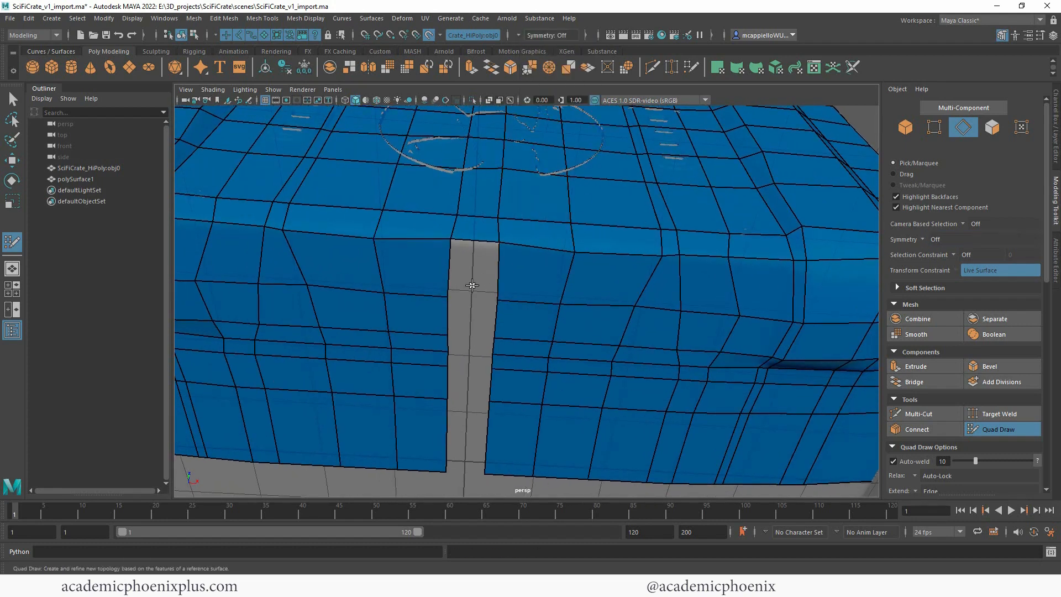
{"action": "left_click", "coordinate": [472, 287], "text": "shift"}
{"action": "left_click", "coordinate": [471, 315], "text": "shift"}
{"action": "left_click", "coordinate": [472, 349], "text": "shift"}
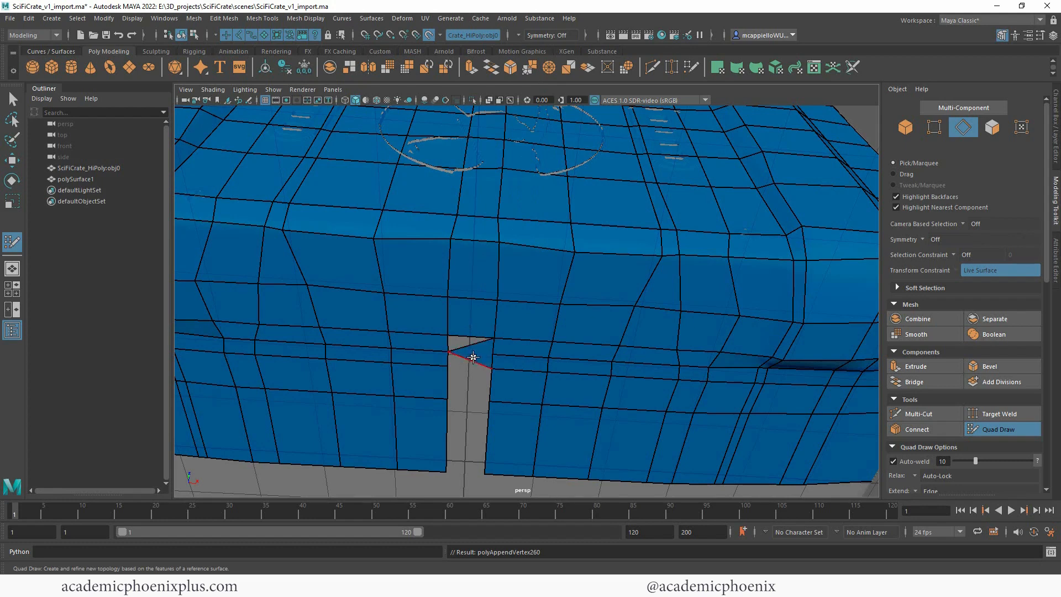
{"action": "left_click", "coordinate": [469, 345], "text": "shift"}
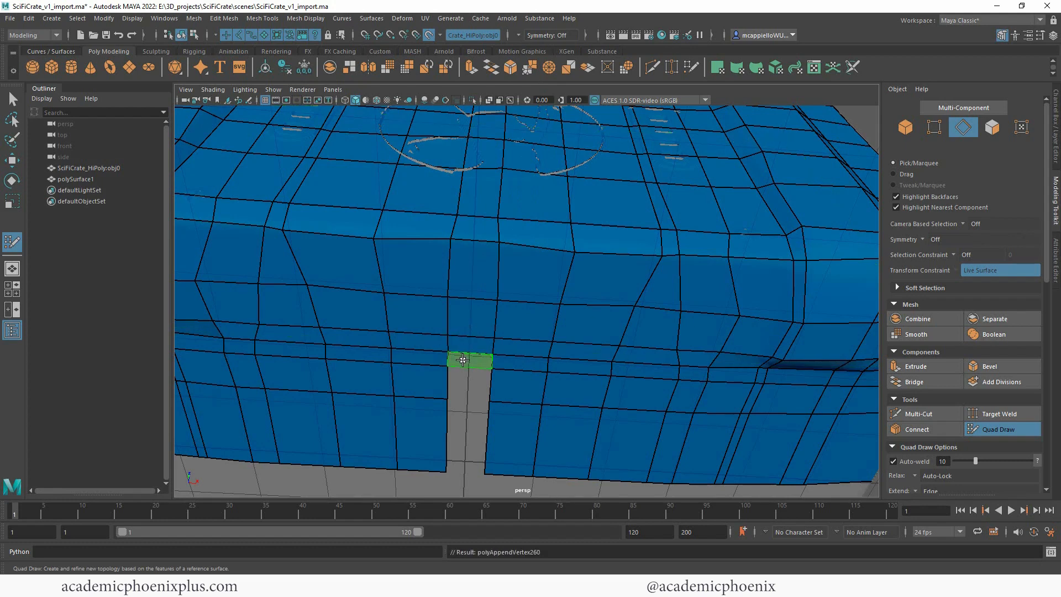
{"action": "left_click", "coordinate": [462, 360], "text": "shift"}
{"action": "left_click", "coordinate": [463, 385], "text": "shift"}
{"action": "left_click", "coordinate": [462, 428], "text": "shift"}
Step: Insert an edge loop around the crate between the mesh's open border and its neighbouring loop
{"action": "right_click_drag", "start_coordinate": [472, 373], "coordinate": [310, 261], "text": "alt"}
{"action": "left_click_drag", "start_coordinate": [450, 265], "coordinate": [474, 290], "text": "alt"}
{"action": "right_click_drag", "start_coordinate": [502, 265], "coordinate": [663, 239], "text": "alt"}
{"action": "left_click_drag", "start_coordinate": [636, 249], "coordinate": [635, 277], "text": "alt"}
{"action": "left_click", "coordinate": [667, 309], "text": "ctrl"}
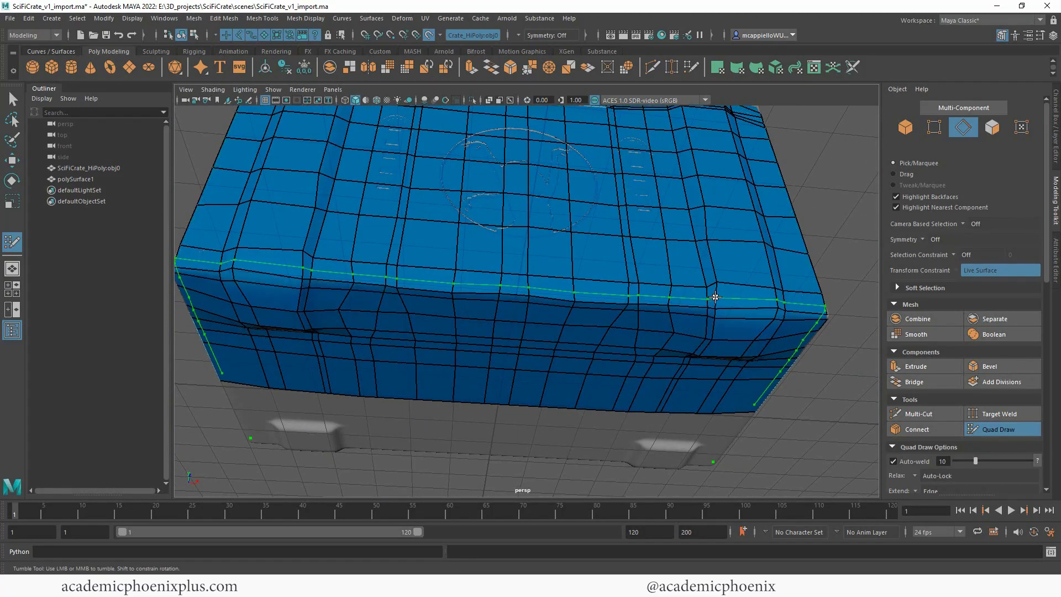
{"action": "left_click_drag", "start_coordinate": [845, 243], "coordinate": [712, 315], "text": "alt"}
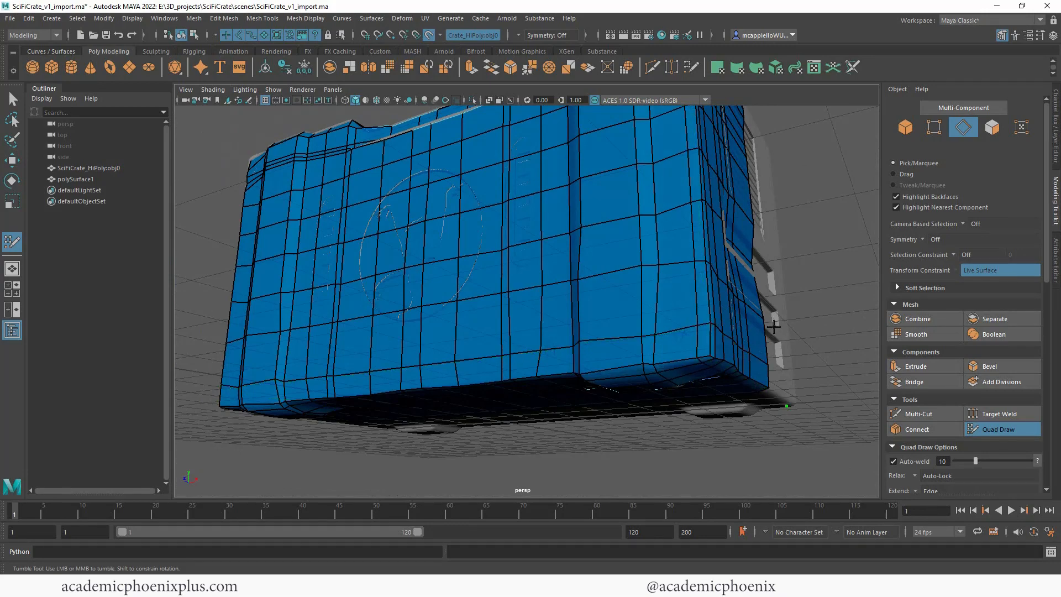
{"action": "mouse_move", "coordinate": [774, 326]}
{"action": "left_mouse_down", "text": "alt"}
{"action": "mouse_move", "coordinate": [599, 277]}
{"action": "mouse_move", "coordinate": [594, 302]}
{"action": "mouse_move", "coordinate": [704, 330]}
{"action": "left_mouse_up", "text": "alt"}
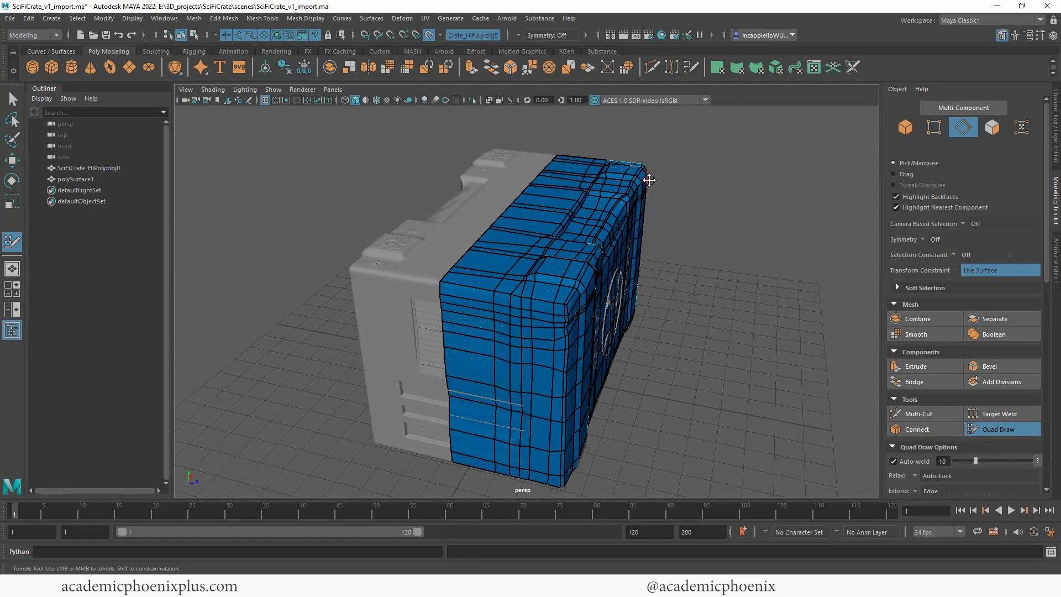
{"action": "left_click", "coordinate": [467, 288], "text": "ctrl"}
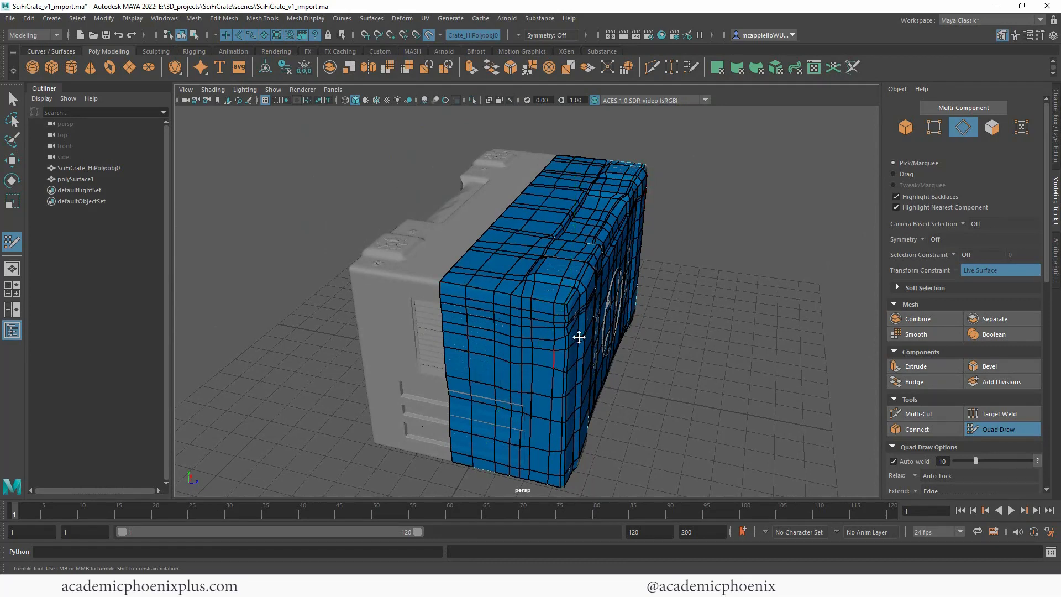
Step: Exit Quad Draw, select polySurface1 in object mode and isolate it in the viewport
{"action": "left_click", "coordinate": [997, 428]}
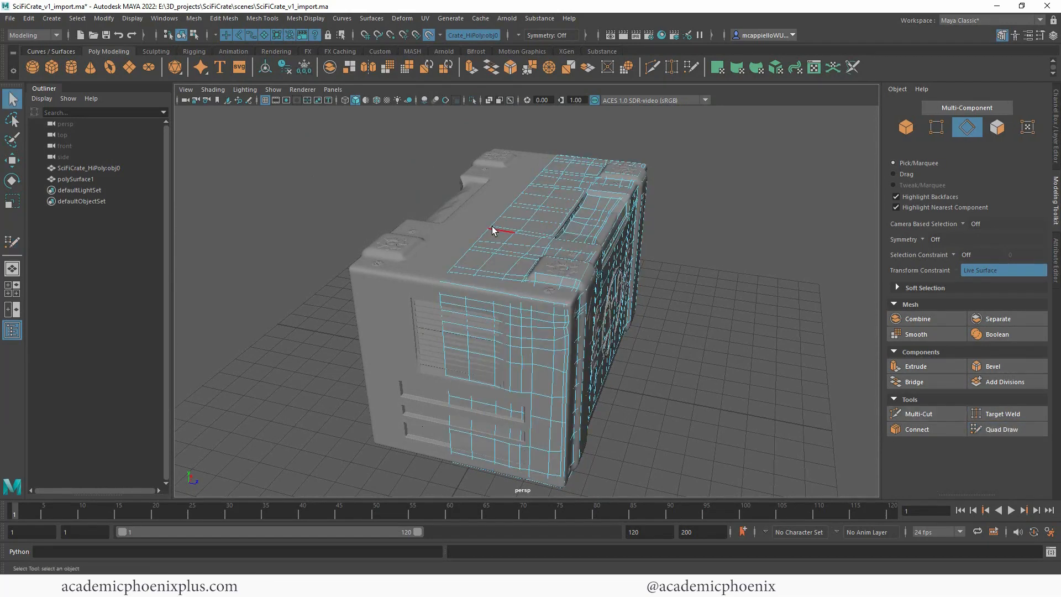
{"action": "right_click_drag", "start_coordinate": [561, 195], "coordinate": [502, 104]}
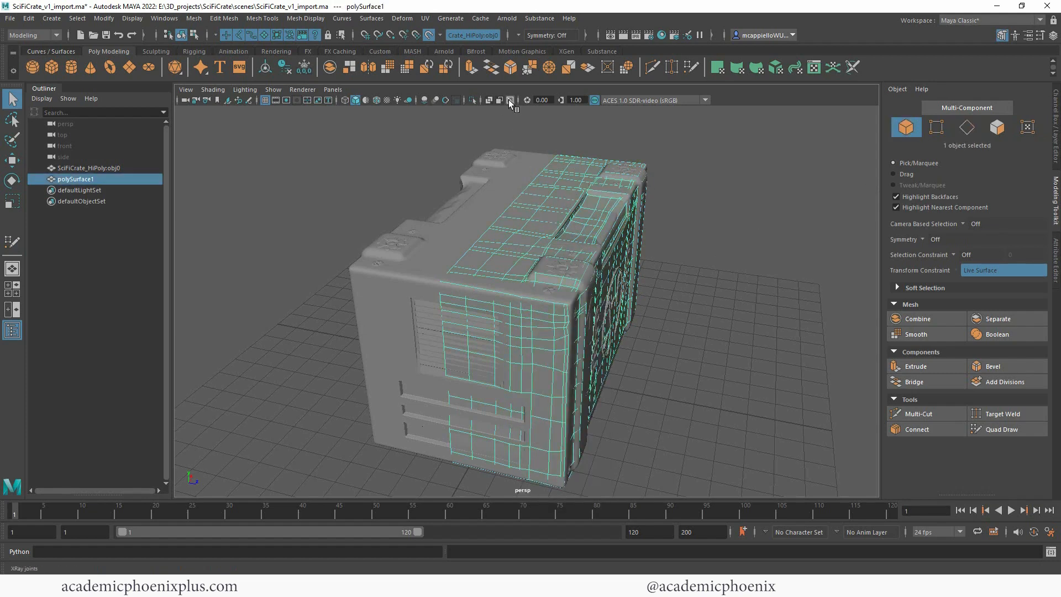
{"action": "left_click", "coordinate": [471, 98]}
{"action": "left_click_drag", "start_coordinate": [519, 232], "coordinate": [532, 278], "text": "alt"}
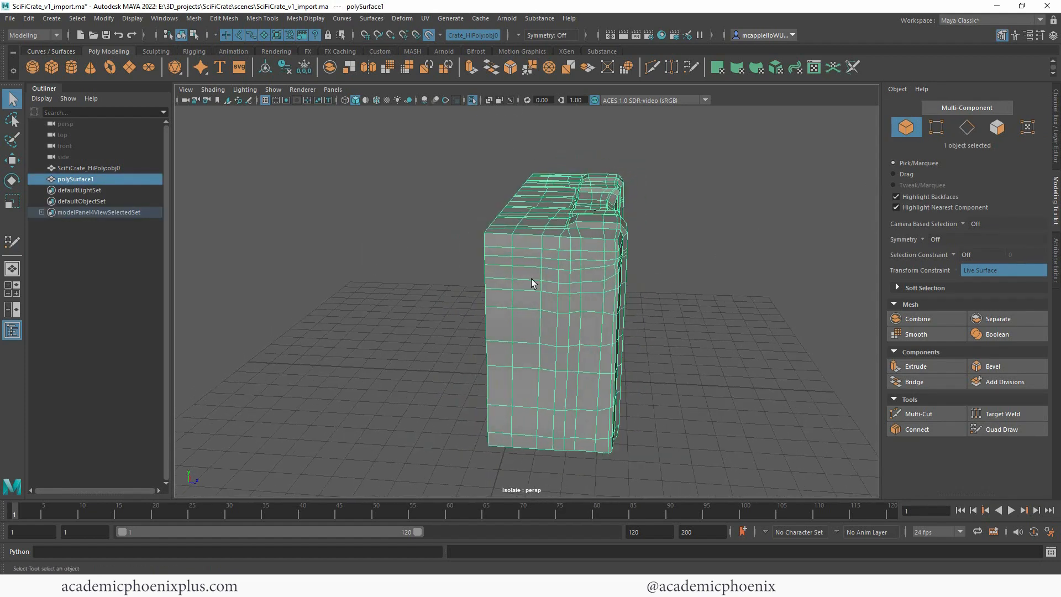
{"action": "right_click_drag", "start_coordinate": [527, 271], "coordinate": [525, 227]}
Step: Flatten the edge loops nearest the open border along Z with the Scale tool
{"action": "left_click", "coordinate": [519, 223]}
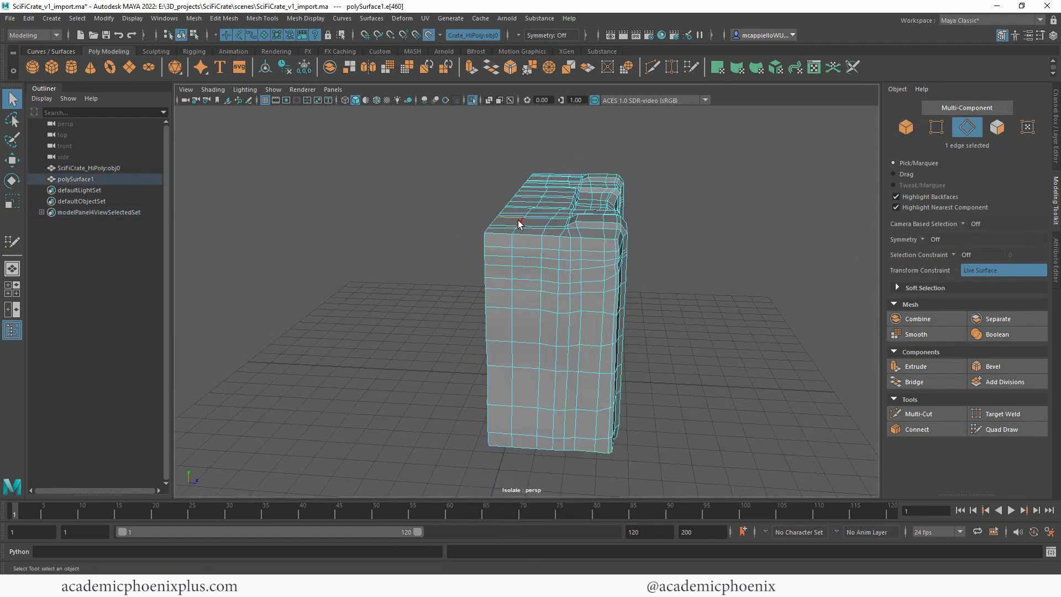
{"action": "key", "text": "r"}
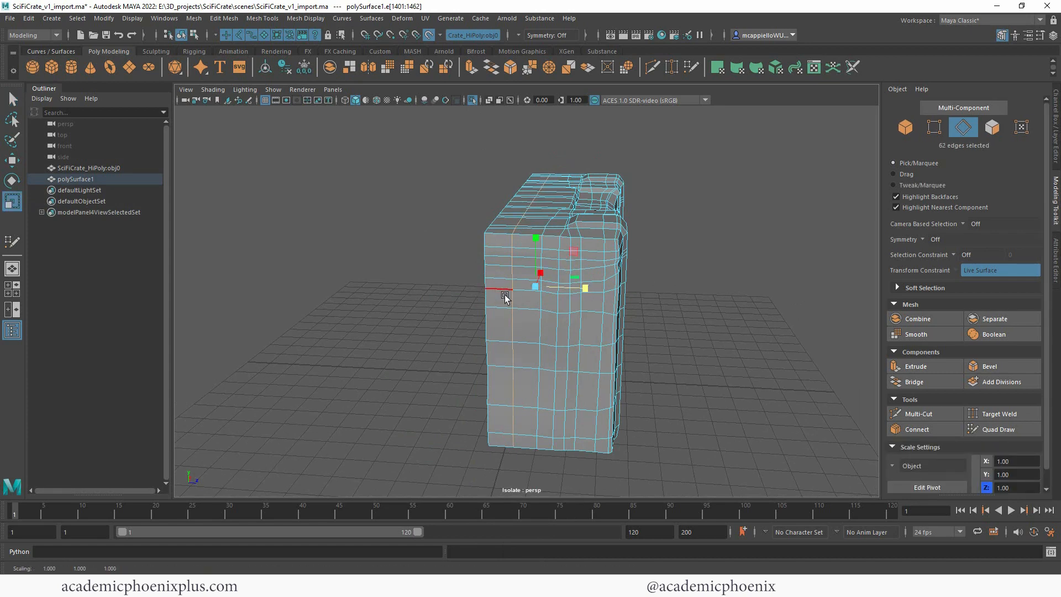
{"action": "left_click_drag", "start_coordinate": [670, 296], "coordinate": [550, 335], "text": "alt"}
{"action": "right_click_drag", "start_coordinate": [507, 256], "coordinate": [699, 247], "text": "alt"}
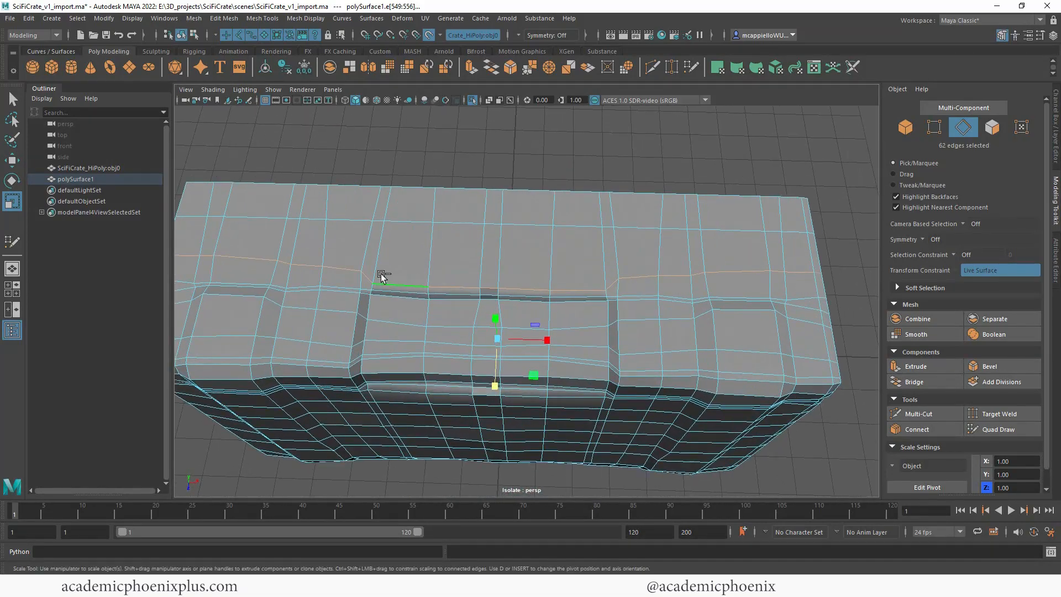
Step: Deselect the loop's stretch along the central recess, flatten the remaining edges along Z and shift them toward the front panel
{"action": "double_click", "coordinate": [613, 281], "text": "ctrl"}
{"action": "left_click_drag", "start_coordinate": [491, 378], "coordinate": [496, 326]}
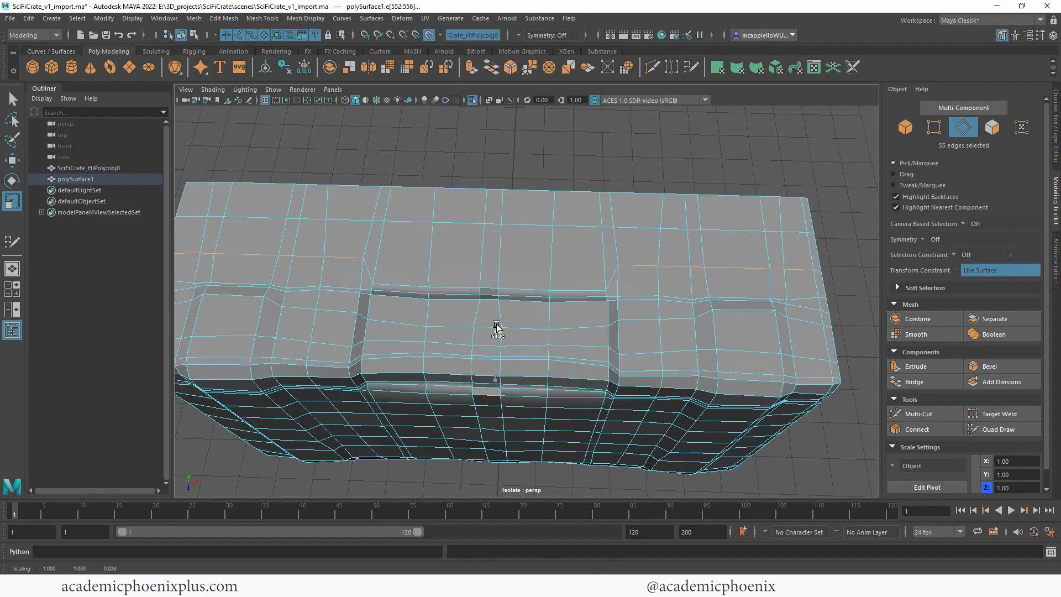
{"action": "key", "text": "w"}
{"action": "middle_click_drag", "start_coordinate": [492, 381], "coordinate": [492, 389], "text": "shift"}
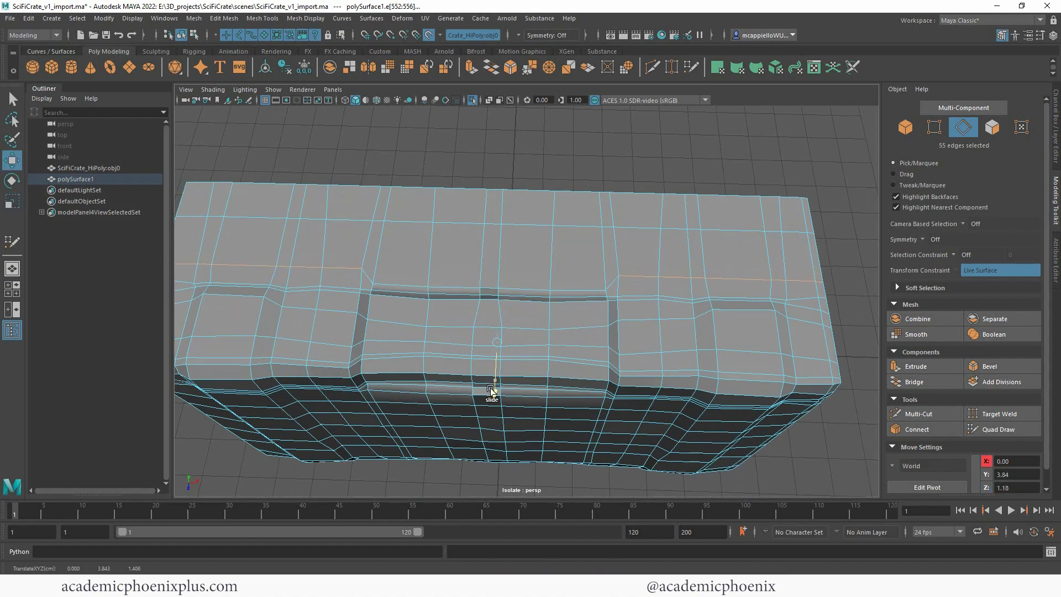
{"action": "left_click_drag", "start_coordinate": [455, 326], "coordinate": [462, 300], "text": "alt"}
Step: Select the edge run behind the central recess and flatten it along Z
{"action": "right_click_drag", "start_coordinate": [552, 209], "coordinate": [573, 220], "text": "alt"}
{"action": "middle_click_drag", "start_coordinate": [573, 220], "coordinate": [587, 274], "text": "alt"}
{"action": "double_click", "coordinate": [553, 238]}
{"action": "key", "text": "r"}
{"action": "left_click_drag", "start_coordinate": [508, 273], "coordinate": [494, 219]}
Step: Try to flatten the five edges on the upper rim of the central recess along Z
{"action": "left_click", "coordinate": [593, 247]}
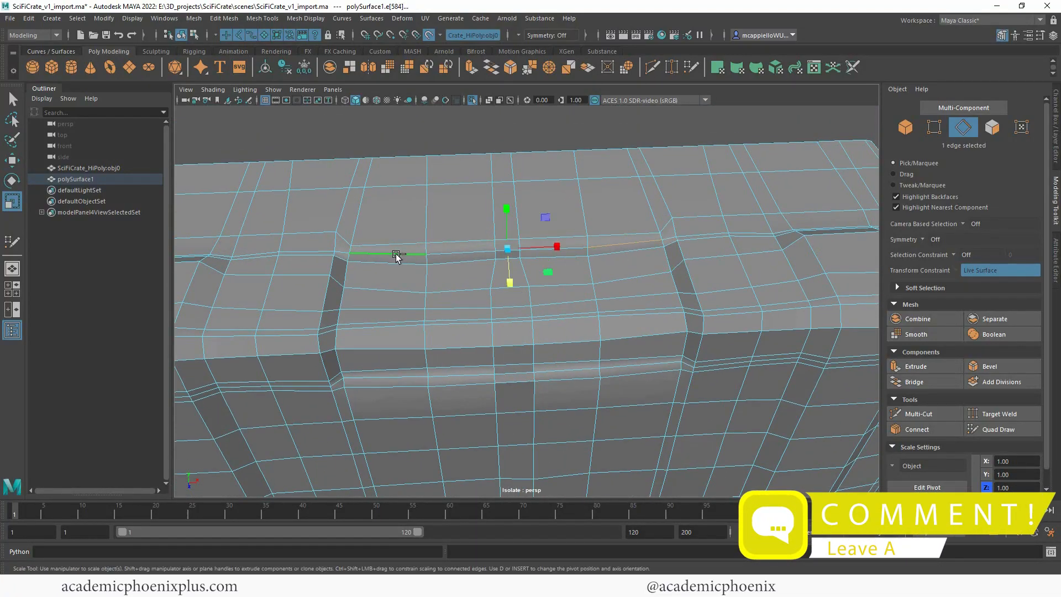
{"action": "left_click_drag", "start_coordinate": [503, 281], "coordinate": [562, 298]}
{"action": "key", "text": "ctrl+z"}
{"action": "middle_click_drag", "start_coordinate": [714, 250], "coordinate": [615, 292], "text": "alt"}
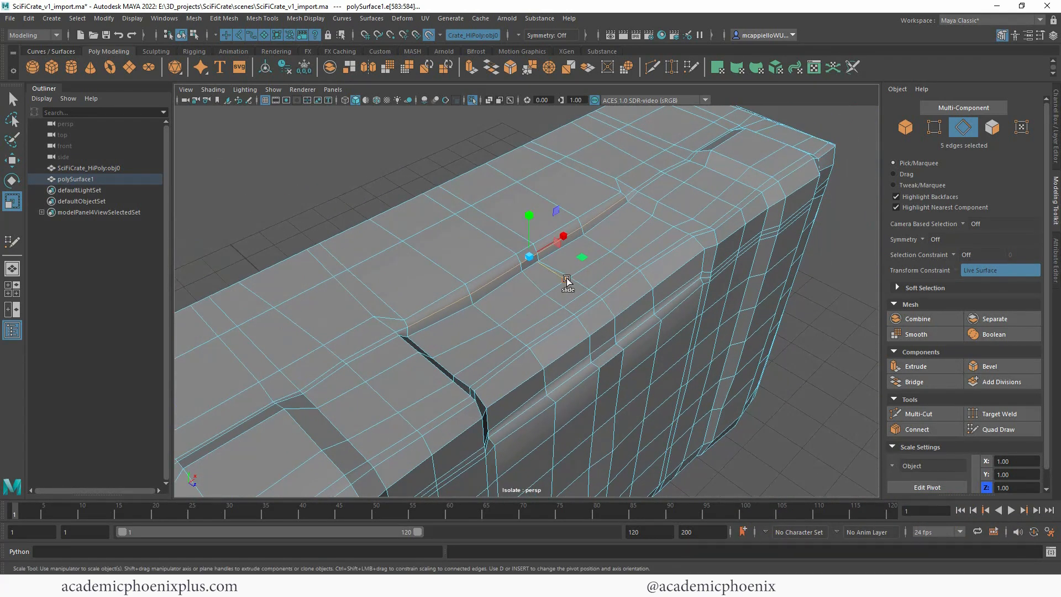
{"action": "left_click_drag", "start_coordinate": [566, 278], "coordinate": [537, 266], "text": "ctrl+shift"}
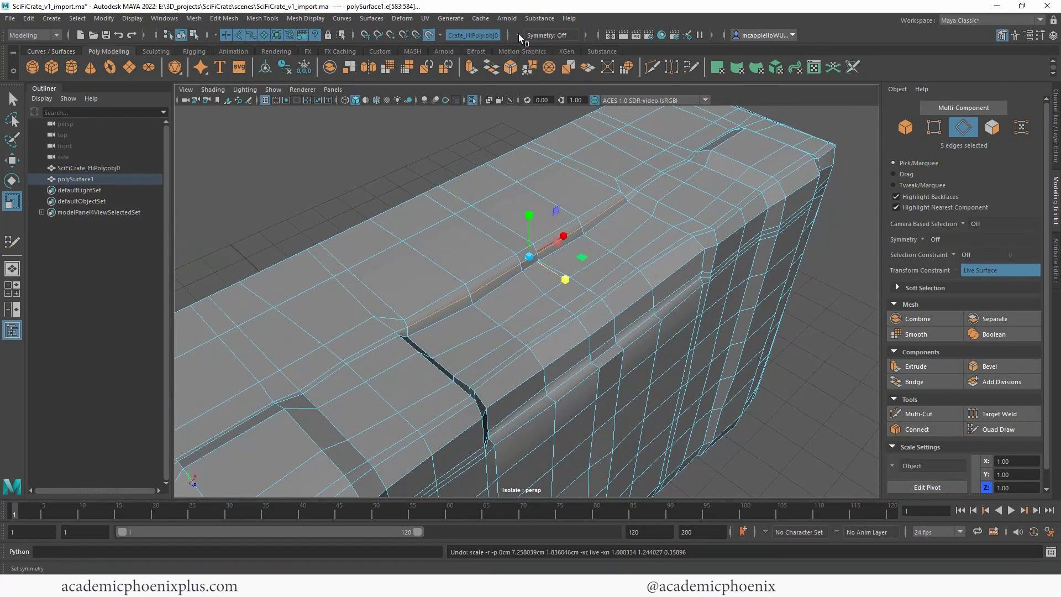
Step: Select the five edges at the foot of the central recess's back ledge and scale them flat along Z
{"action": "left_click", "coordinate": [611, 217]}
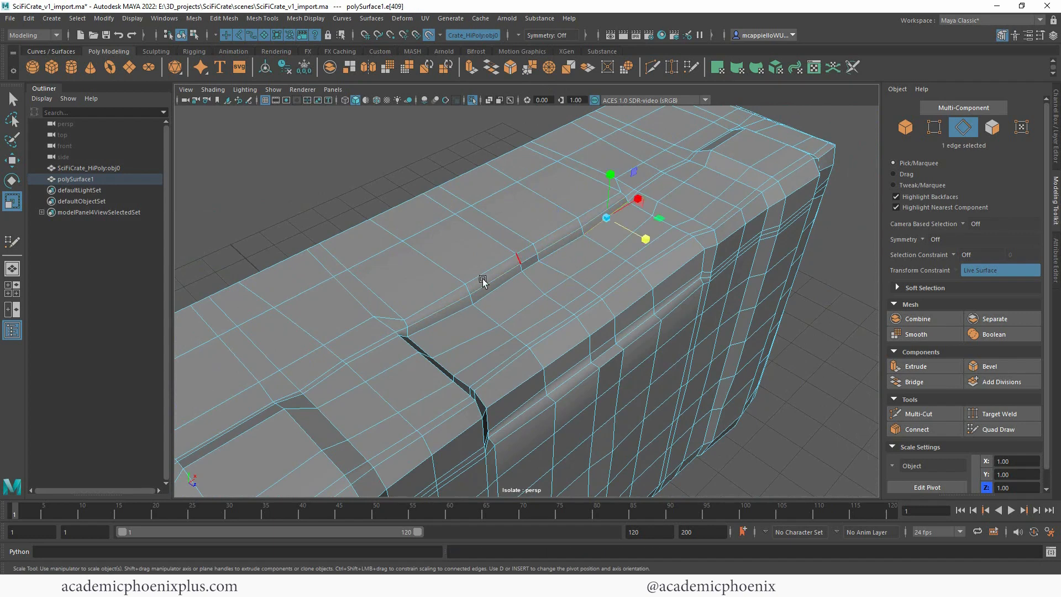
{"action": "double_click", "coordinate": [450, 314], "text": "shift"}
{"action": "left_click_drag", "start_coordinate": [562, 286], "coordinate": [515, 266], "text": "ctrl+shift"}
{"action": "left_click_drag", "start_coordinate": [615, 273], "coordinate": [587, 250], "text": "alt"}
Step: Try to level the edge row at the foot of the recess ledge along Y
{"action": "left_click_drag", "start_coordinate": [482, 185], "coordinate": [489, 230], "text": "ctrl+shift"}
{"action": "key", "text": "ctrl+z"}
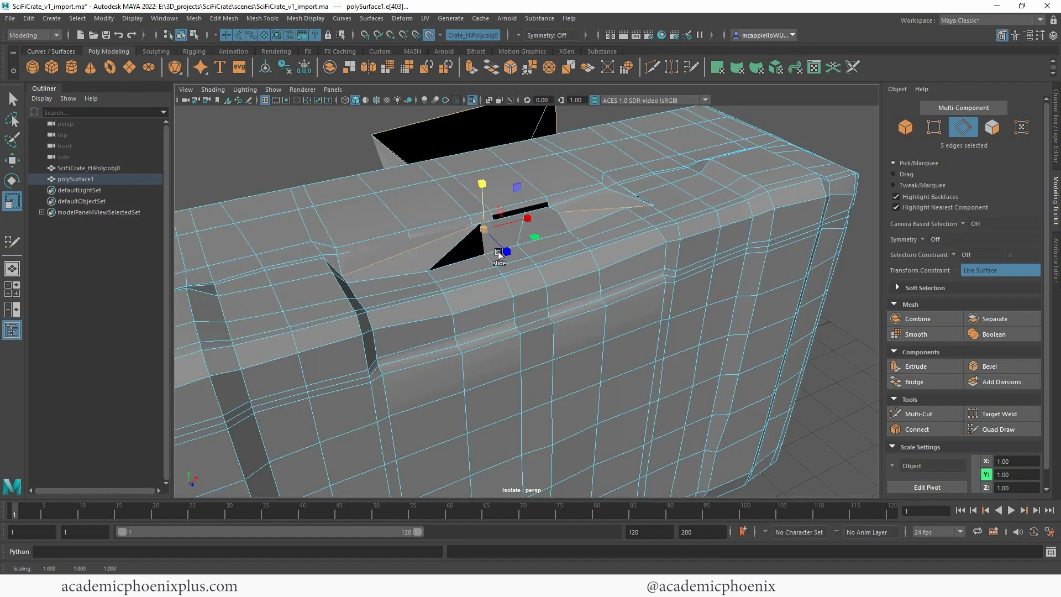
{"action": "key", "text": "ctrl+z"}
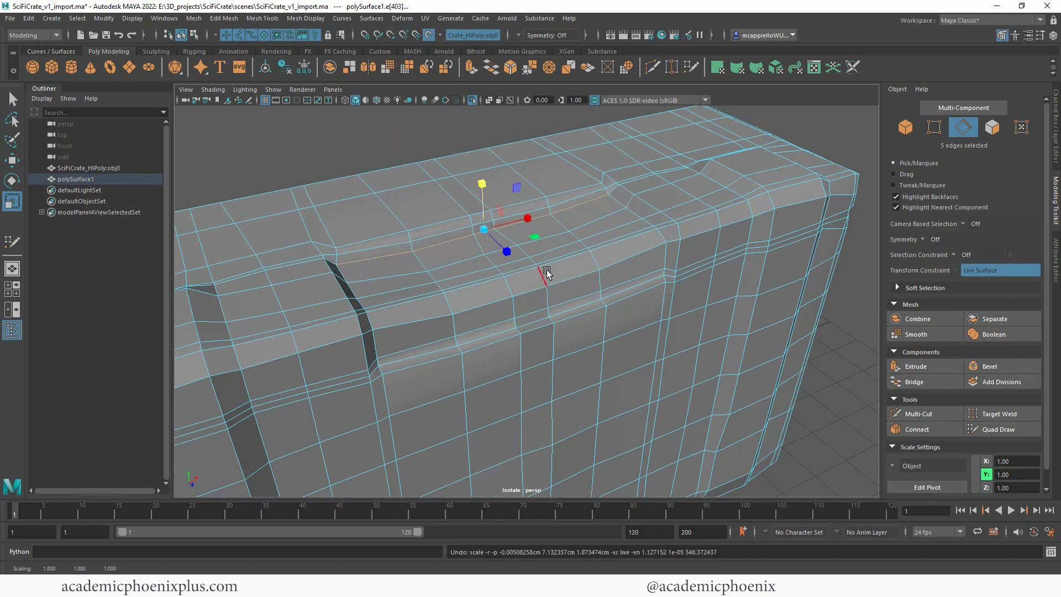
Step: Turn off the live surface and level the lower and upper edge rows of the recess ledge along Y
{"action": "left_click", "coordinate": [429, 36]}
{"action": "left_click_drag", "start_coordinate": [602, 223], "coordinate": [552, 233], "text": "alt"}
{"action": "left_click_drag", "start_coordinate": [504, 206], "coordinate": [505, 210]}
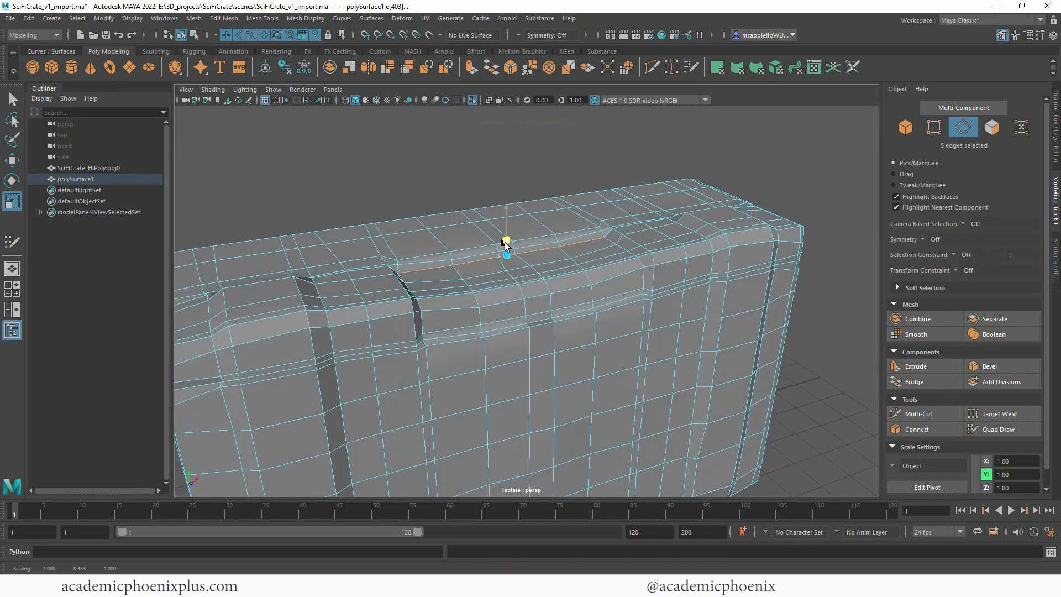
{"action": "left_click", "coordinate": [442, 259]}
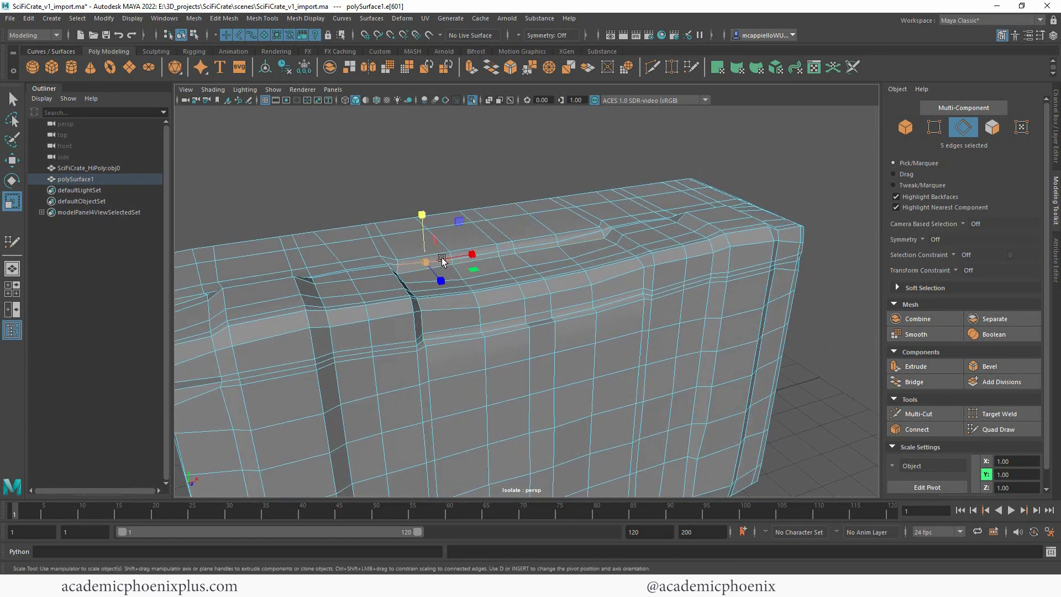
{"action": "double_click", "coordinate": [581, 237], "text": "shift"}
{"action": "left_click_drag", "start_coordinate": [506, 202], "coordinate": [505, 246]}
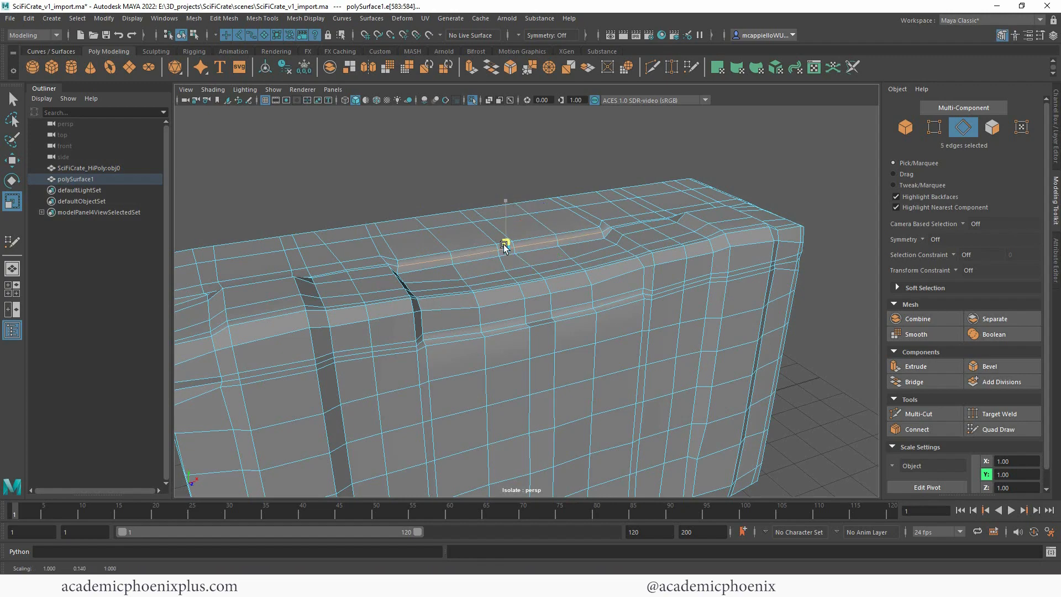
Step: Enable Object X symmetry and straighten the vertical edge loop just outside the central recess along X
{"action": "left_click_drag", "start_coordinate": [586, 246], "coordinate": [532, 256], "text": "alt"}
{"action": "double_click", "coordinate": [526, 241]}
{"action": "key", "text": "ctrl+z"}
{"action": "left_click", "coordinate": [518, 35]}
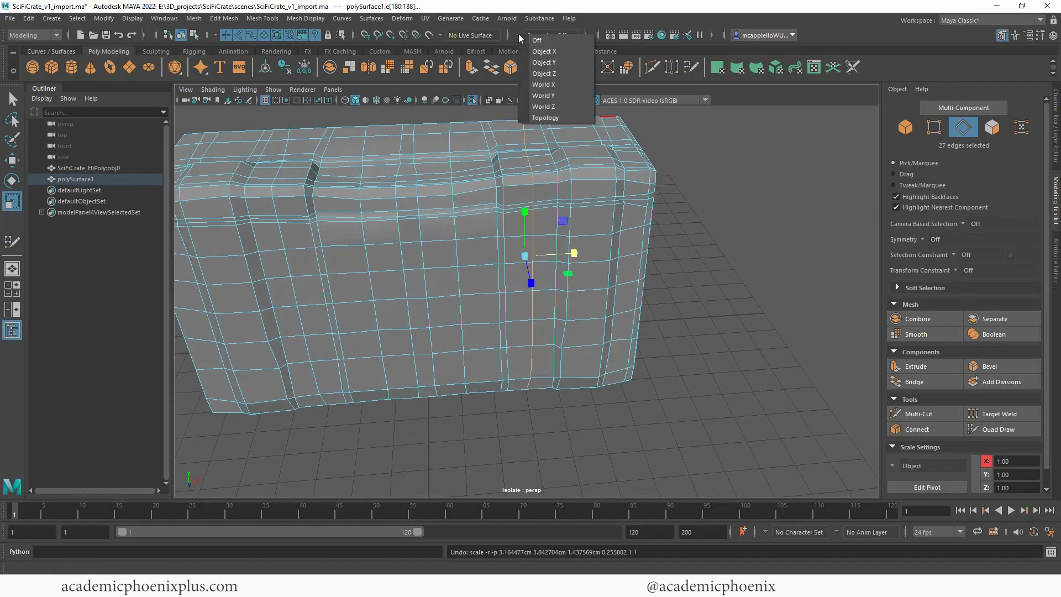
{"action": "left_click", "coordinate": [518, 34]}
{"action": "left_click", "coordinate": [519, 34]}
{"action": "left_click", "coordinate": [547, 62]}
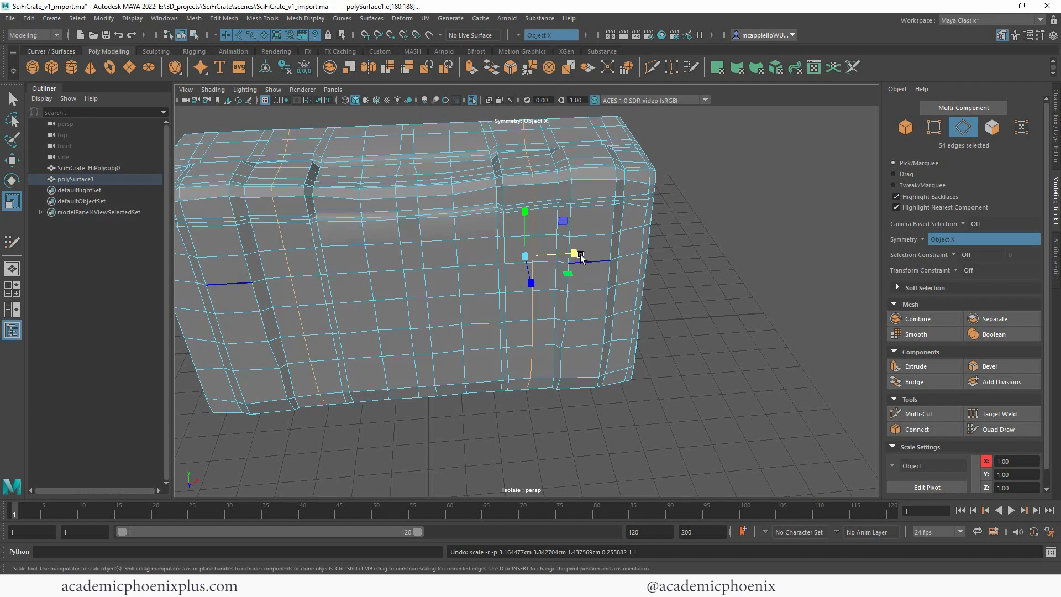
{"action": "left_click_drag", "start_coordinate": [575, 255], "coordinate": [535, 257]}
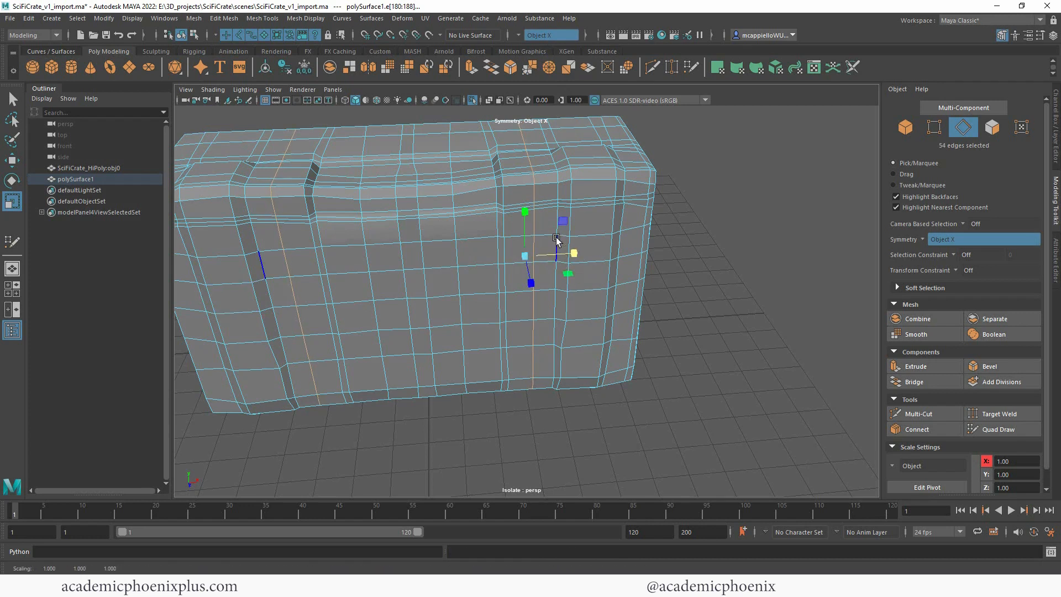
Step: Straighten the next two vertical edge loops toward the outer side along X
{"action": "double_click", "coordinate": [559, 177]}
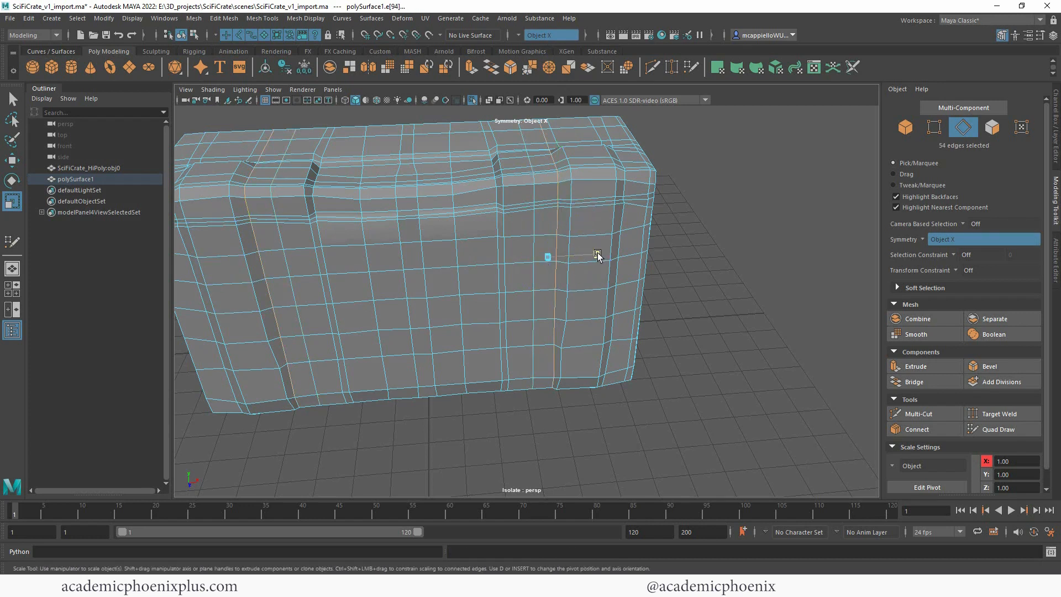
{"action": "mouse_move", "coordinate": [597, 255]}
{"action": "left_mouse_down"}
{"action": "mouse_move", "coordinate": [551, 266]}
{"action": "mouse_move", "coordinate": [597, 253]}
{"action": "left_mouse_up"}
{"action": "key", "text": "w"}
{"action": "double_click", "coordinate": [570, 190]}
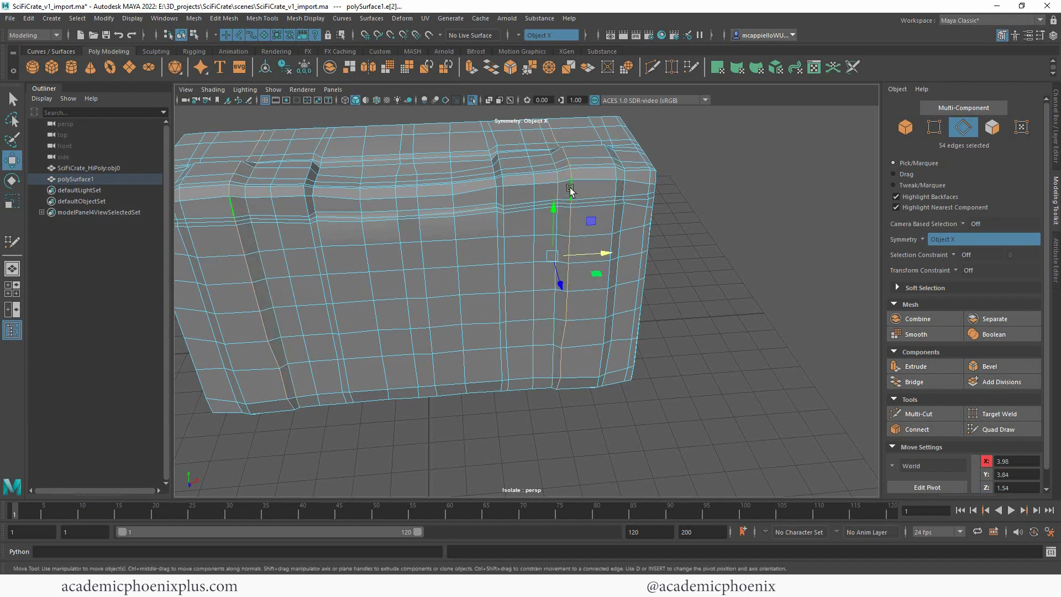
{"action": "key", "text": "r"}
{"action": "left_click_drag", "start_coordinate": [602, 254], "coordinate": [549, 262]}
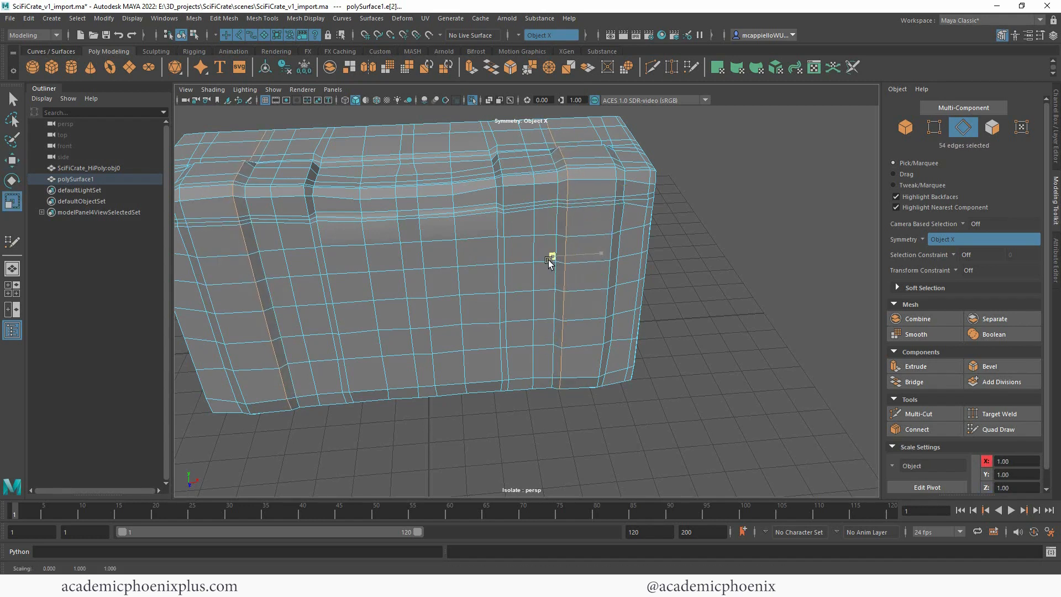
{"action": "left_click_drag", "start_coordinate": [690, 240], "coordinate": [664, 250], "text": "alt"}
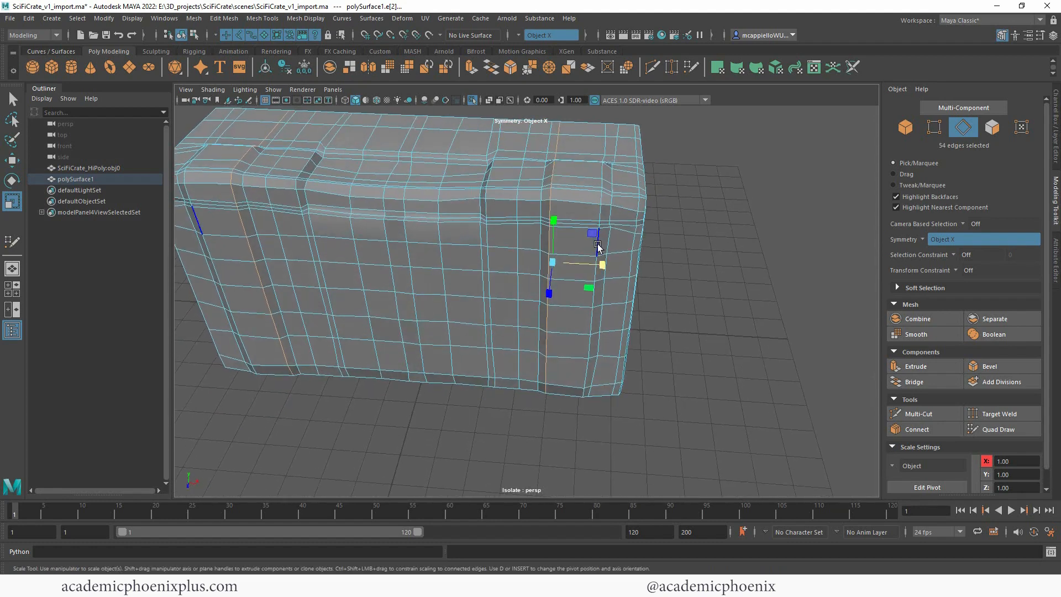
Step: Move the vertical edge loop near the crate's outer corner slightly outward and straighten it along X
{"action": "double_click", "coordinate": [611, 235]}
{"action": "key", "text": "w"}
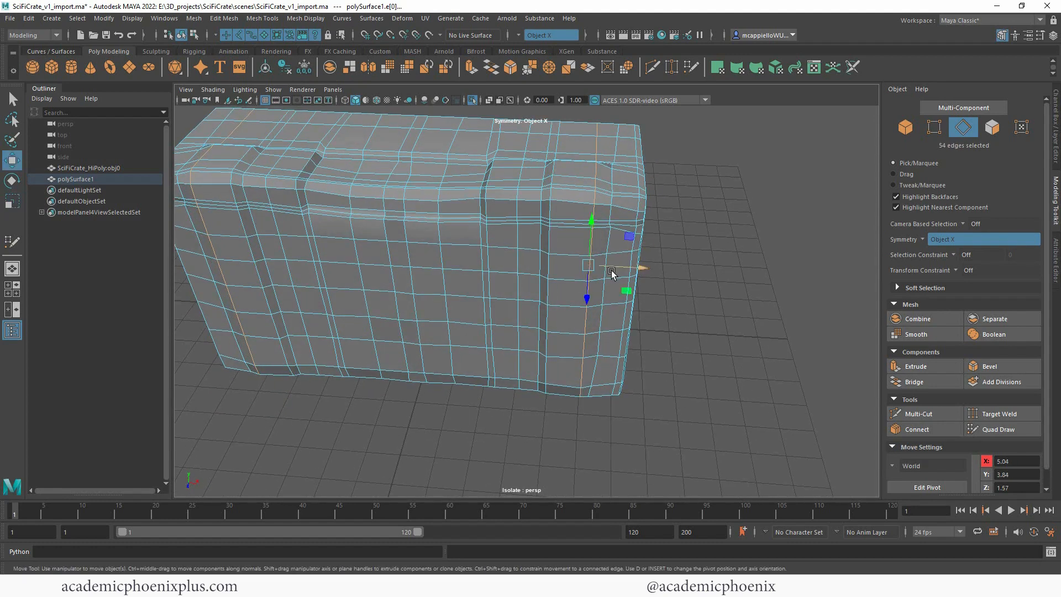
{"action": "mouse_move", "coordinate": [611, 270]}
{"action": "left_mouse_down"}
{"action": "mouse_move", "coordinate": [647, 267]}
{"action": "mouse_move", "coordinate": [623, 269]}
{"action": "left_mouse_up"}
{"action": "key", "text": "r"}
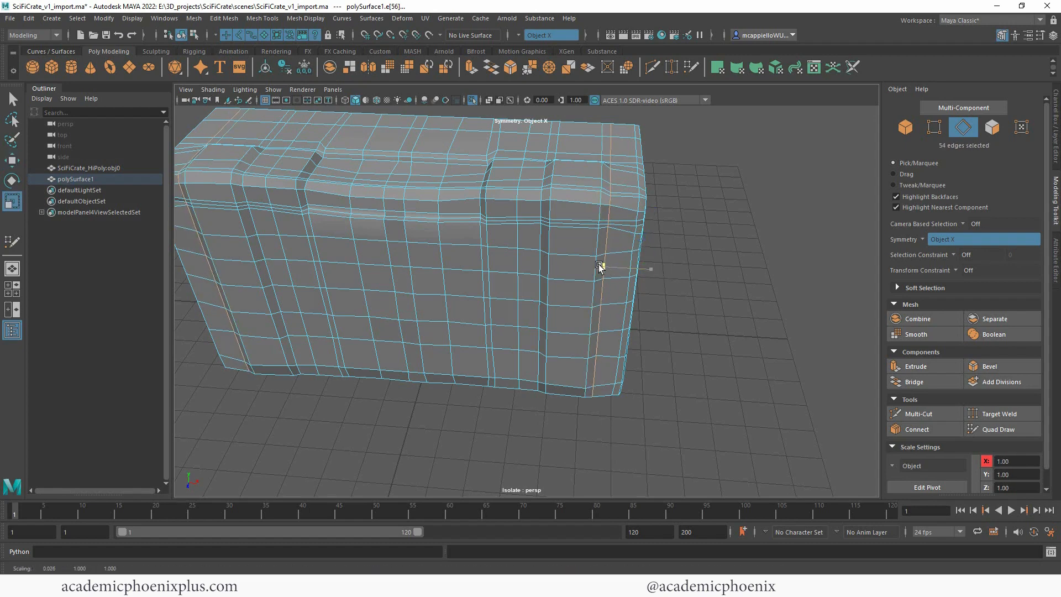
{"action": "left_click", "coordinate": [740, 264]}
Step: Level three consecutive horizontal edge loops across the middle and upper part of the long wall along Y
{"action": "left_click_drag", "start_coordinate": [686, 301], "coordinate": [730, 251], "text": "alt"}
{"action": "double_click", "coordinate": [518, 288]}
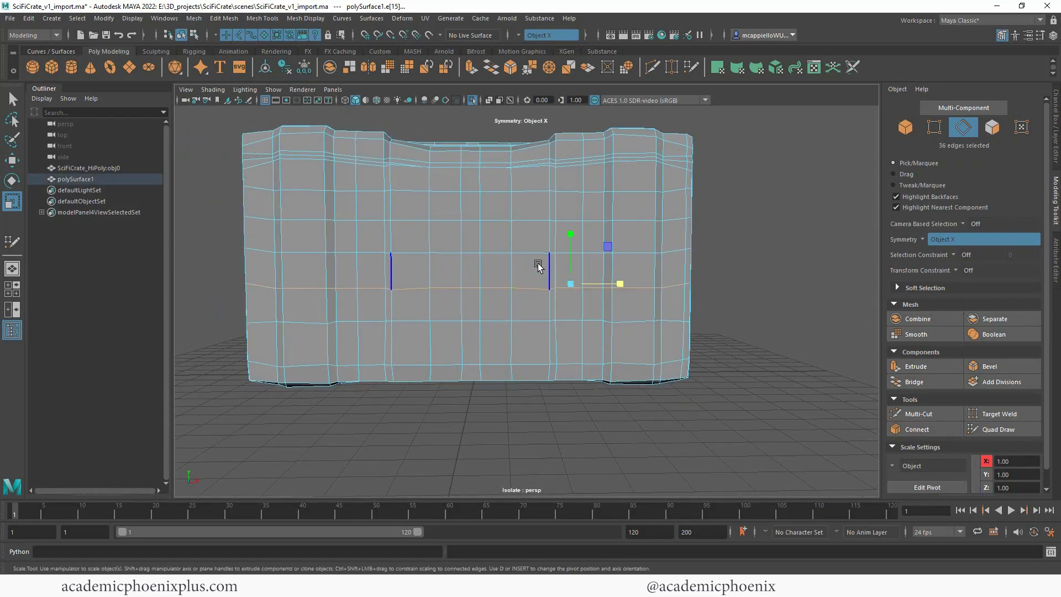
{"action": "left_click_drag", "start_coordinate": [574, 236], "coordinate": [581, 285]}
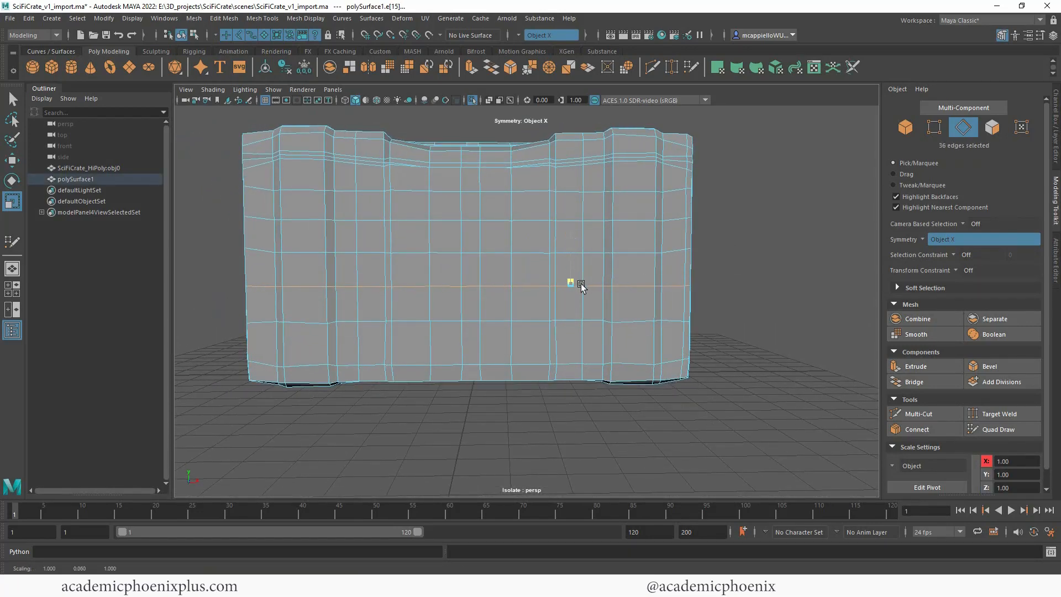
{"action": "double_click", "coordinate": [642, 252]}
{"action": "left_click_drag", "start_coordinate": [571, 202], "coordinate": [569, 254]}
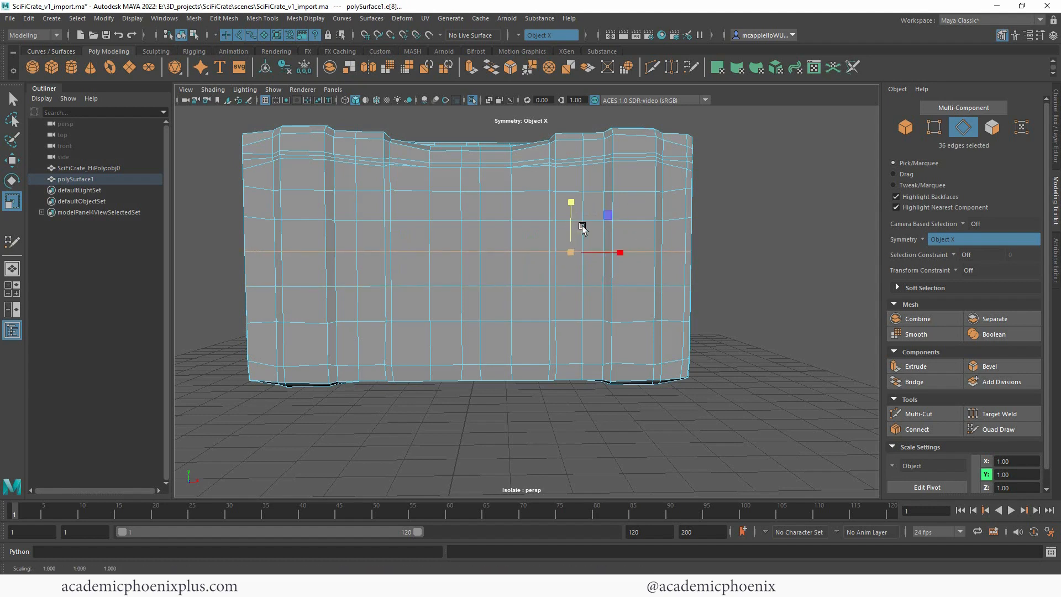
{"action": "double_click", "coordinate": [647, 219]}
{"action": "left_click_drag", "start_coordinate": [572, 176], "coordinate": [584, 225]}
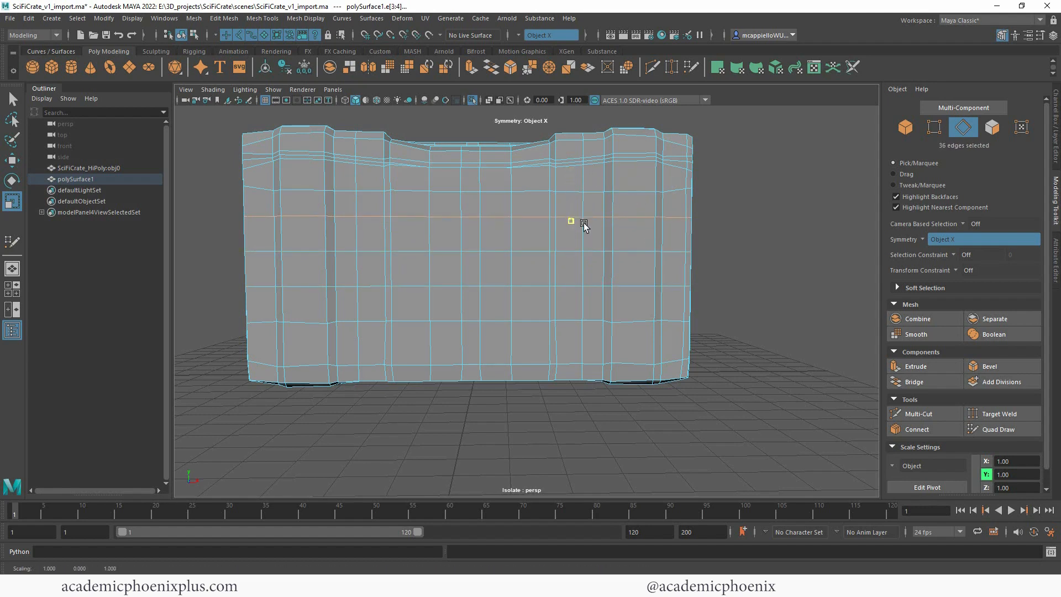
Step: Level the horizontal edge loop just below the recess ledge and the lowest loop near the base along Y
{"action": "left_click", "coordinate": [640, 191]}
{"action": "key", "text": "ctrl+z"}
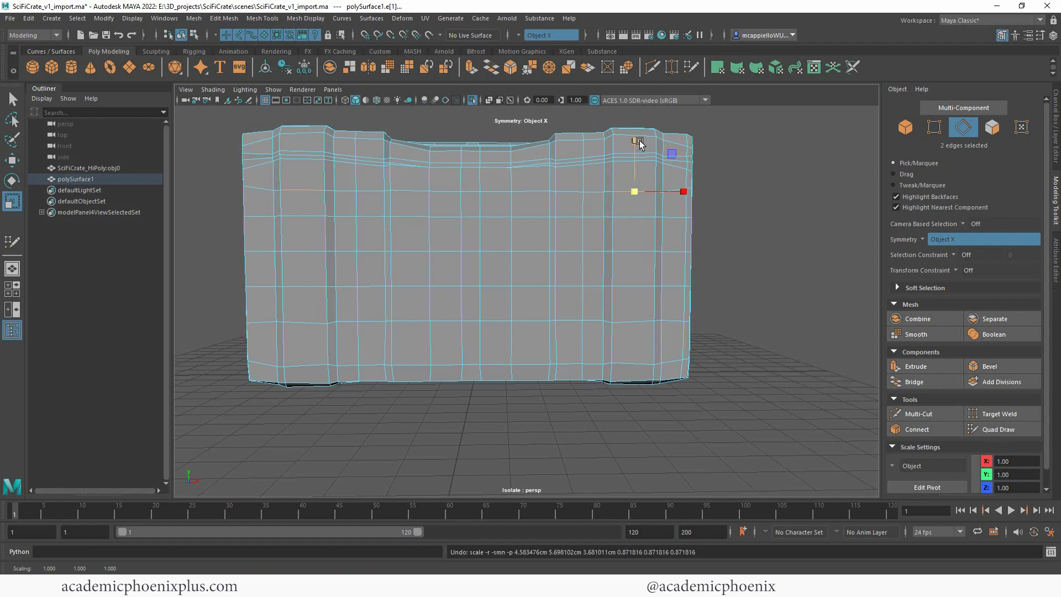
{"action": "middle_click_drag", "start_coordinate": [633, 142], "coordinate": [635, 141]}
{"action": "double_click", "coordinate": [533, 190]}
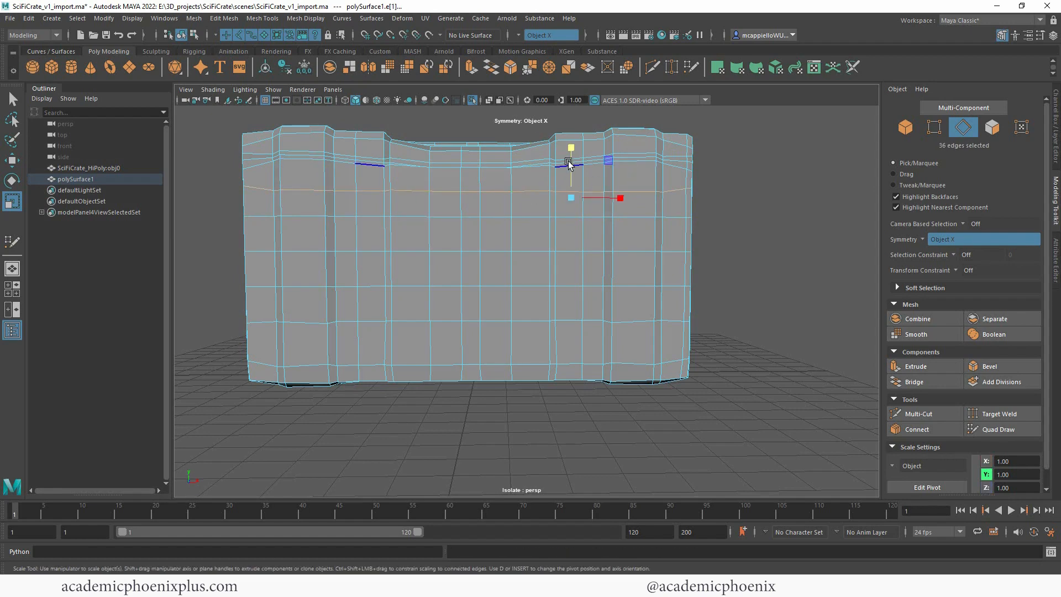
{"action": "left_click_drag", "start_coordinate": [569, 147], "coordinate": [690, 221]}
{"action": "double_click", "coordinate": [519, 362]}
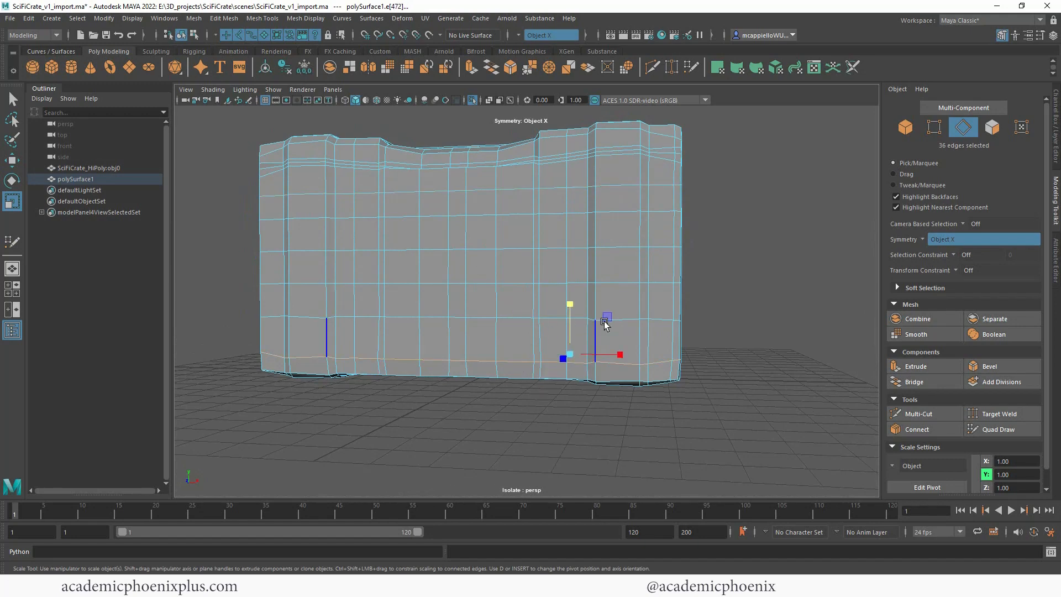
{"action": "left_click_drag", "start_coordinate": [568, 306], "coordinate": [575, 361]}
Step: Straighten the vertical edge loop running down from the side of the central recess and adjust its position along X
{"action": "double_click", "coordinate": [534, 331]}
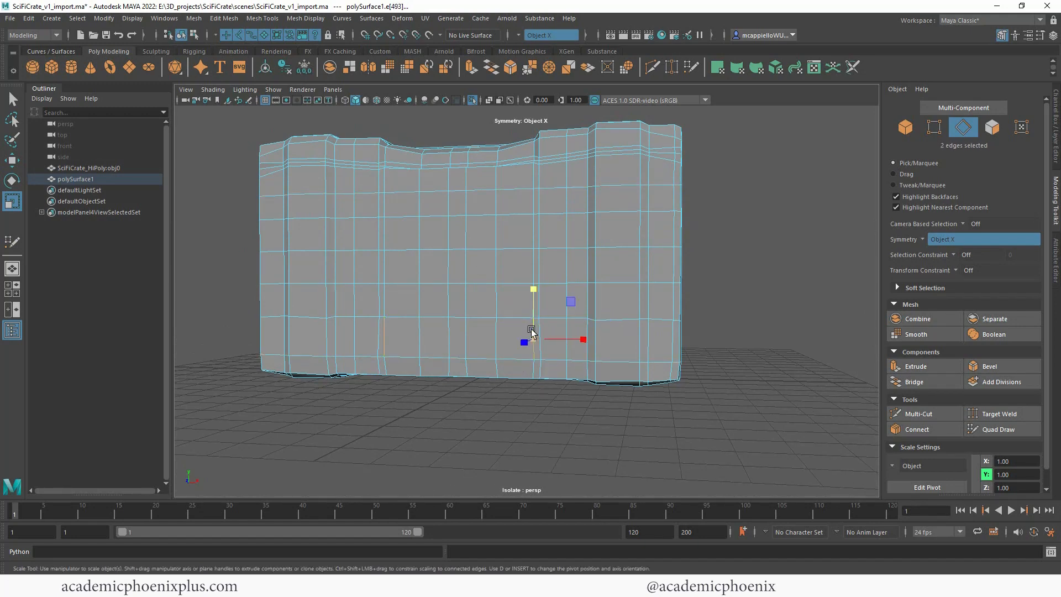
{"action": "left_click_drag", "start_coordinate": [534, 332], "coordinate": [535, 388], "text": "alt"}
{"action": "mouse_move", "coordinate": [588, 256]}
{"action": "left_mouse_down"}
{"action": "mouse_move", "coordinate": [557, 257]}
{"action": "mouse_move", "coordinate": [604, 297]}
{"action": "mouse_move", "coordinate": [598, 266]}
{"action": "mouse_move", "coordinate": [607, 259]}
{"action": "mouse_move", "coordinate": [552, 268]}
{"action": "mouse_move", "coordinate": [601, 261]}
{"action": "left_mouse_up"}
{"action": "key", "text": "w"}
{"action": "double_click", "coordinate": [554, 362]}
{"action": "key", "text": "r"}
{"action": "key", "text": "w"}
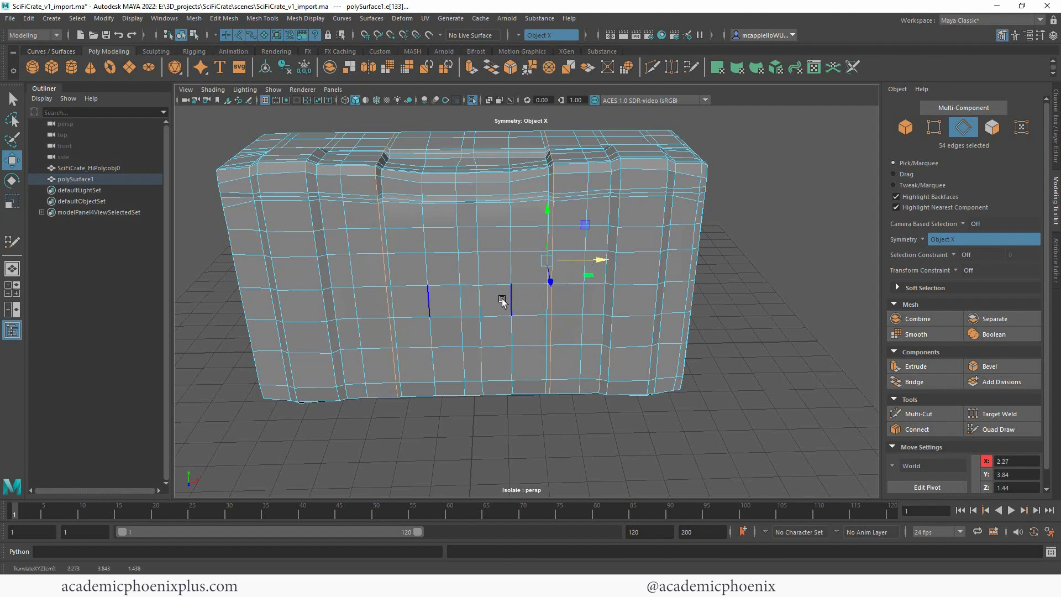
Step: Straighten the mirrored pair of vertical edge loops closest to the centreline along X
{"action": "left_click", "coordinate": [534, 281]}
{"action": "key", "text": "r"}
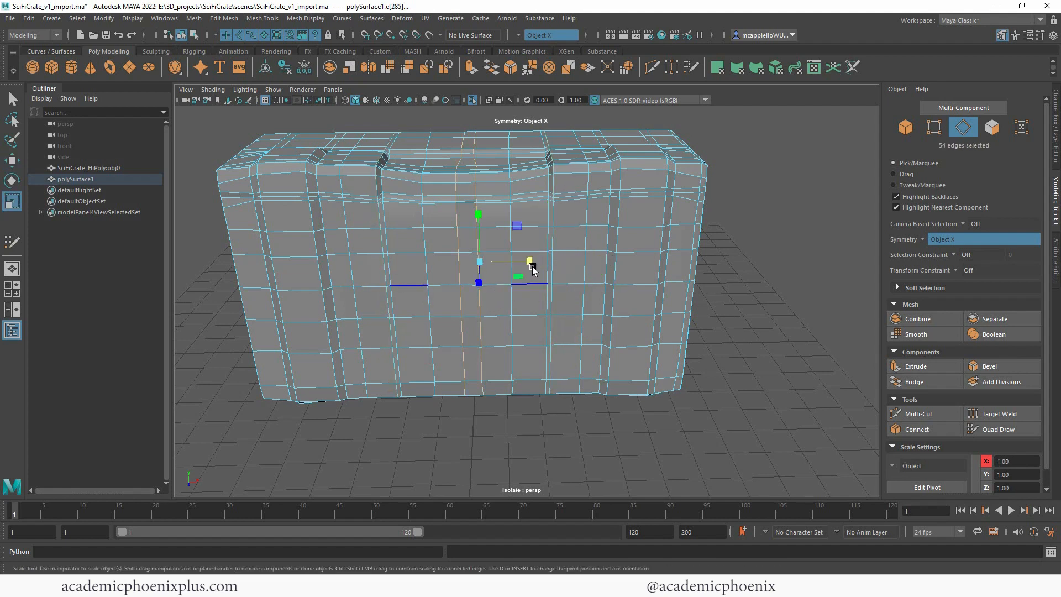
{"action": "mouse_move", "coordinate": [532, 263]}
{"action": "left_mouse_down"}
{"action": "mouse_move", "coordinate": [491, 269]}
{"action": "mouse_move", "coordinate": [540, 263]}
{"action": "left_mouse_up"}
{"action": "key", "text": "w"}
Step: Examine the mesh from several angles, focusing on the support loops where they meet the end of the recess ledge
{"action": "left_click_drag", "start_coordinate": [752, 319], "coordinate": [724, 295], "text": "alt"}
{"action": "right_click_drag", "start_coordinate": [687, 267], "coordinate": [746, 213], "text": "alt"}
{"action": "middle_click_drag", "start_coordinate": [746, 213], "coordinate": [721, 301], "text": "alt"}
{"action": "left_click_drag", "start_coordinate": [720, 301], "coordinate": [746, 310], "text": "alt"}
{"action": "right_click_drag", "start_coordinate": [661, 275], "coordinate": [735, 222], "text": "alt"}
{"action": "middle_click_drag", "start_coordinate": [691, 254], "coordinate": [651, 289], "text": "alt"}
{"action": "right_click_drag", "start_coordinate": [685, 279], "coordinate": [741, 243], "text": "alt"}
{"action": "middle_click_drag", "start_coordinate": [737, 240], "coordinate": [660, 302], "text": "alt"}
{"action": "left_click", "coordinate": [595, 332]}
{"action": "left_click", "coordinate": [322, 332]}
{"action": "right_click_drag", "start_coordinate": [622, 304], "coordinate": [680, 278], "text": "alt"}
{"action": "middle_click_drag", "start_coordinate": [680, 277], "coordinate": [646, 256], "text": "alt"}
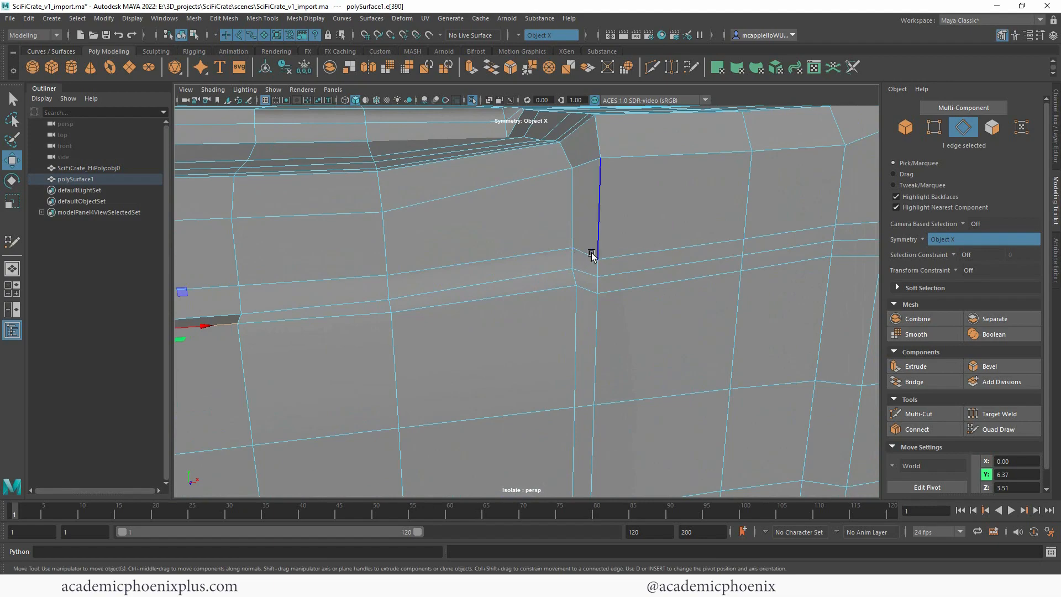
{"action": "right_click_drag", "start_coordinate": [592, 255], "coordinate": [564, 269], "text": "alt"}
{"action": "mouse_move", "coordinate": [800, 251]}
{"action": "left_mouse_down", "text": "alt"}
{"action": "mouse_move", "coordinate": [635, 261]}
{"action": "mouse_move", "coordinate": [805, 262]}
{"action": "left_mouse_up", "text": "alt"}
{"action": "right_click_drag", "start_coordinate": [513, 274], "coordinate": [572, 264], "text": "alt"}
{"action": "middle_click_drag", "start_coordinate": [571, 264], "coordinate": [651, 271], "text": "alt"}
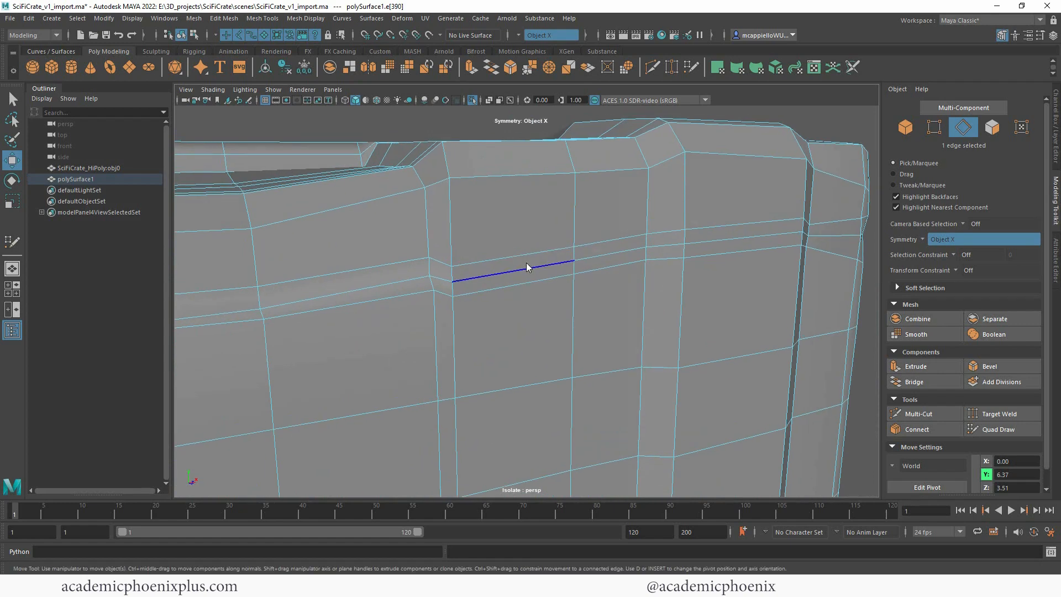
Step: Multi-Cut from the ledge's upper corner vertex to the middle support loop and back to the lower corner vertex
{"action": "key", "text": "F8"}
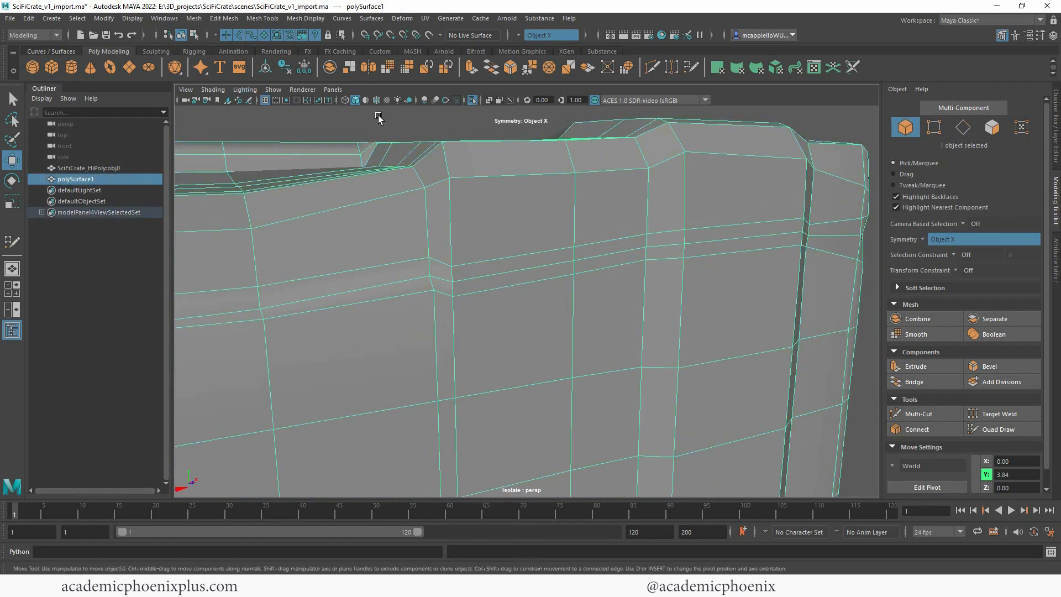
{"action": "right_click_drag", "start_coordinate": [493, 202], "coordinate": [463, 206], "text": "shift"}
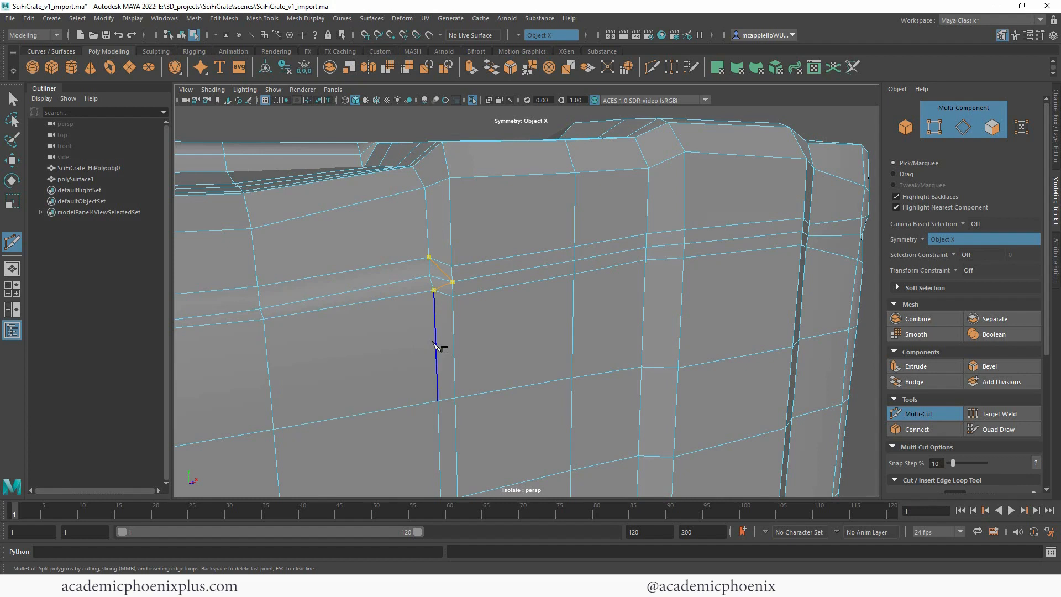
{"action": "key", "text": "q"}
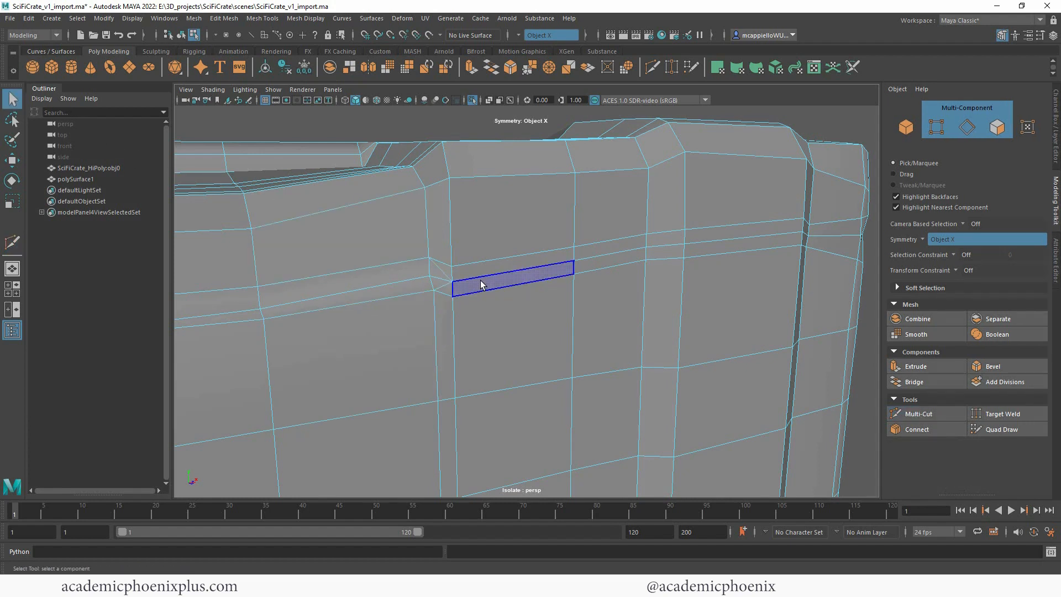
Step: Delete the leftover edges at the ledge corner and the upper and lower support loops running outside the recess
{"action": "right_click_drag", "start_coordinate": [457, 280], "coordinate": [436, 247]}
{"action": "left_click", "coordinate": [444, 287]}
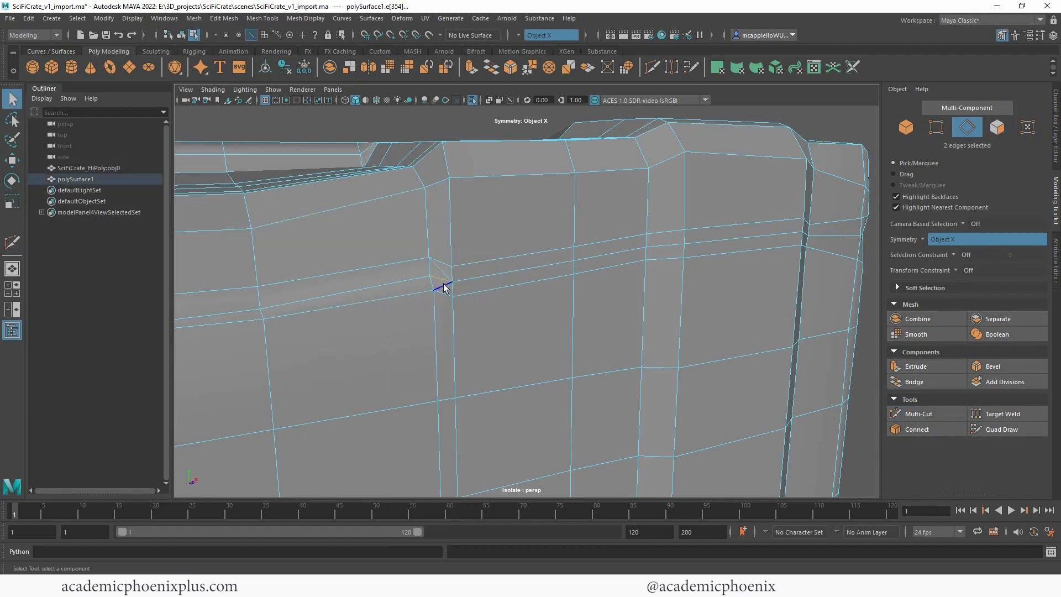
{"action": "key", "text": "Delete"}
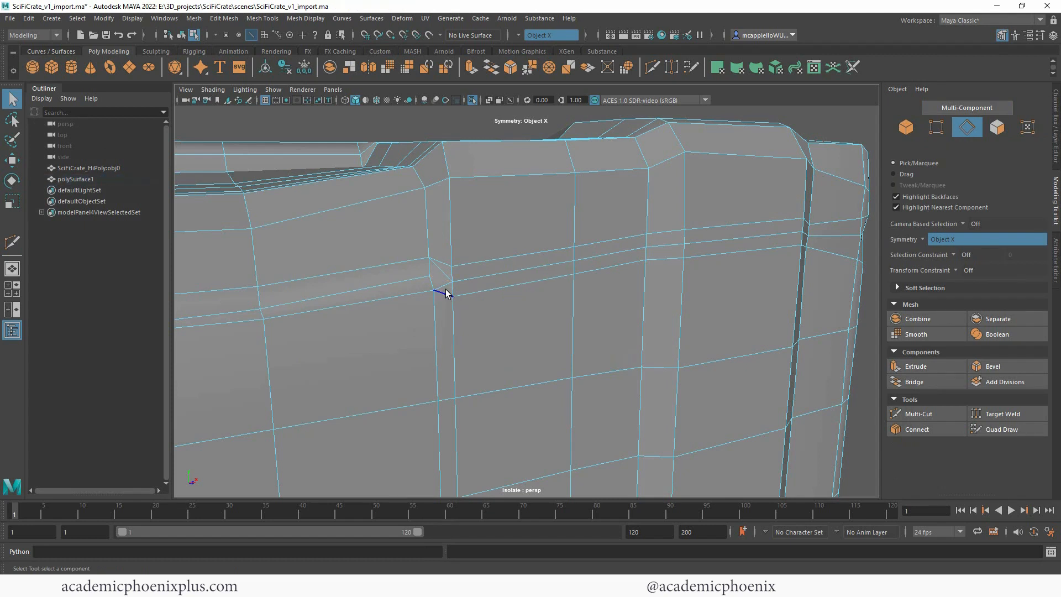
{"action": "double_click", "coordinate": [500, 264]}
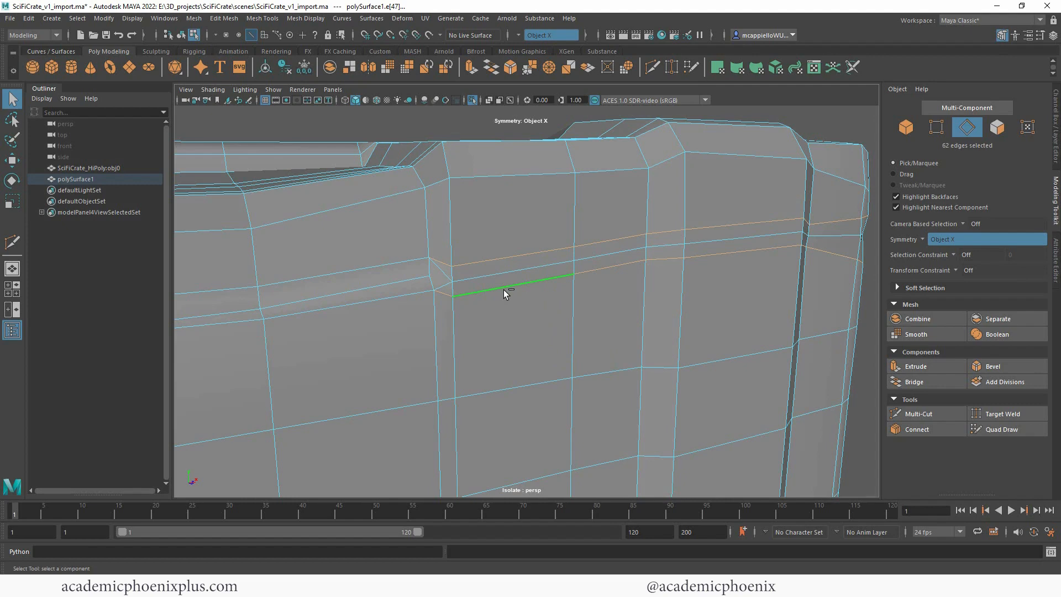
{"action": "key", "text": "Delete"}
Step: Select the remaining horizontal support loop running around the crate outside the recess ledge and level it along Y
{"action": "right_click_drag", "start_coordinate": [654, 223], "coordinate": [391, 194], "text": "alt"}
{"action": "left_click_drag", "start_coordinate": [491, 297], "coordinate": [656, 243], "text": "alt"}
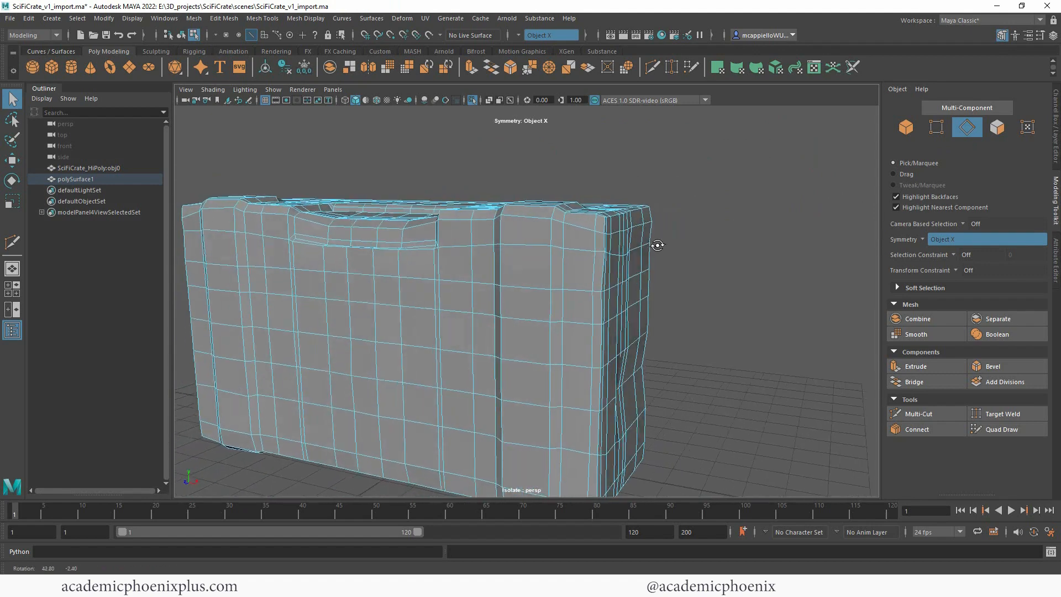
{"action": "left_click", "coordinate": [554, 259]}
{"action": "right_click_drag", "start_coordinate": [552, 261], "coordinate": [555, 220]}
{"action": "left_click", "coordinate": [529, 244]}
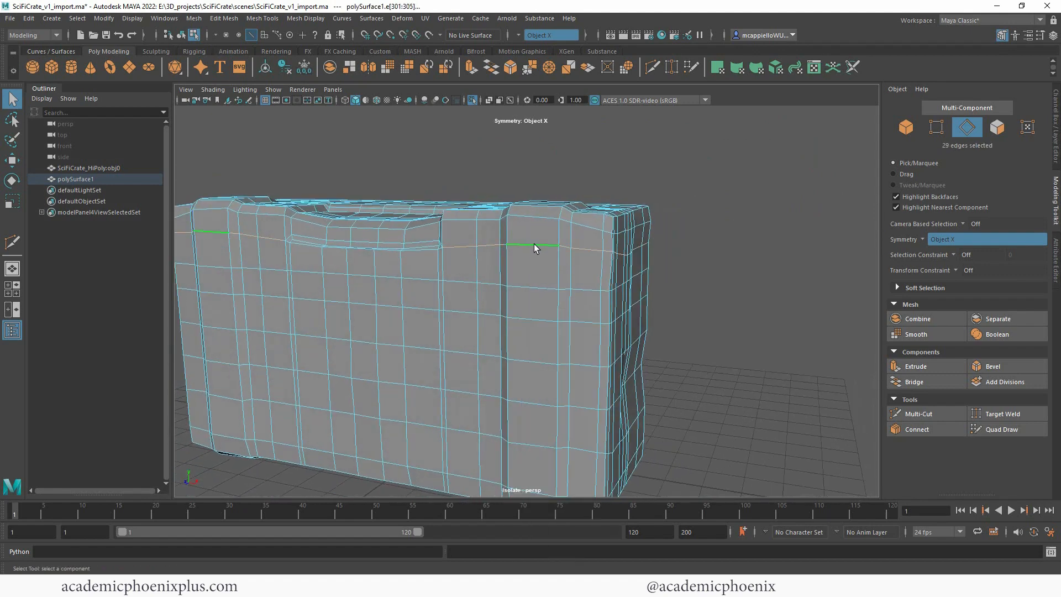
{"action": "key", "text": "r"}
{"action": "left_click_drag", "start_coordinate": [550, 191], "coordinate": [556, 237]}
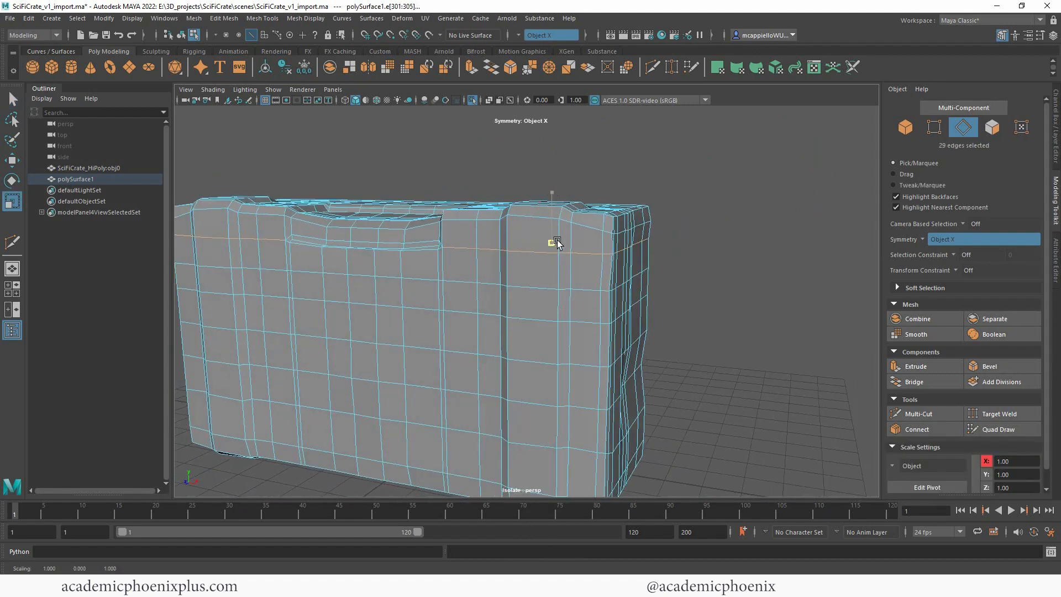
Step: Level the recess ledge's upper five-edge row along Y and fine-tune its height
{"action": "middle_click_drag", "start_coordinate": [527, 219], "coordinate": [611, 219], "text": "alt"}
{"action": "left_click_drag", "start_coordinate": [547, 243], "coordinate": [595, 261], "text": "alt"}
{"action": "right_click_drag", "start_coordinate": [595, 260], "coordinate": [639, 201], "text": "alt"}
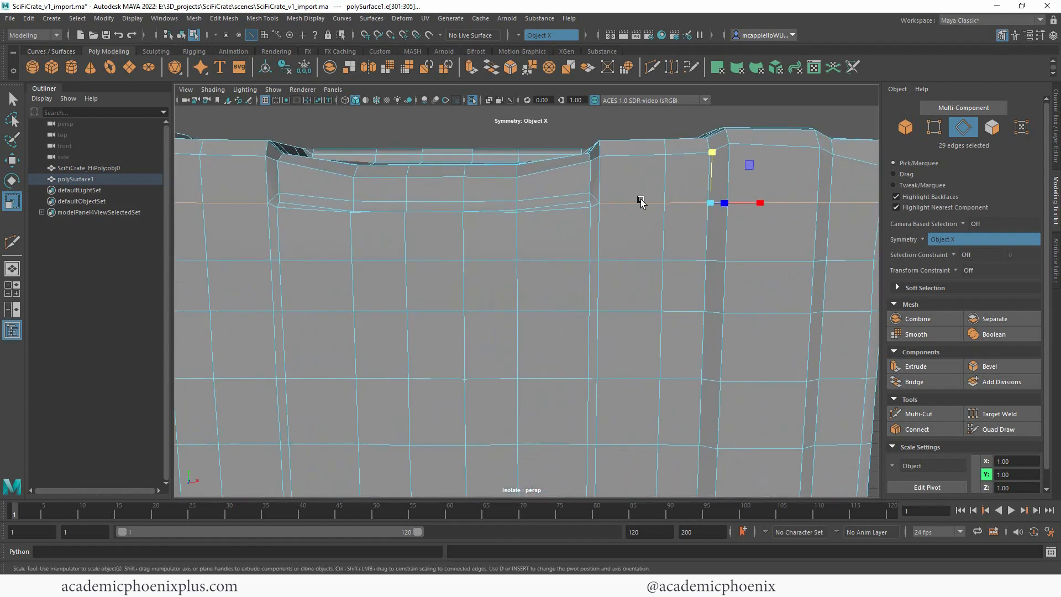
{"action": "middle_click_drag", "start_coordinate": [639, 201], "coordinate": [682, 233], "text": "alt"}
{"action": "left_click", "coordinate": [360, 230]}
{"action": "left_click", "coordinate": [536, 232], "text": "shift"}
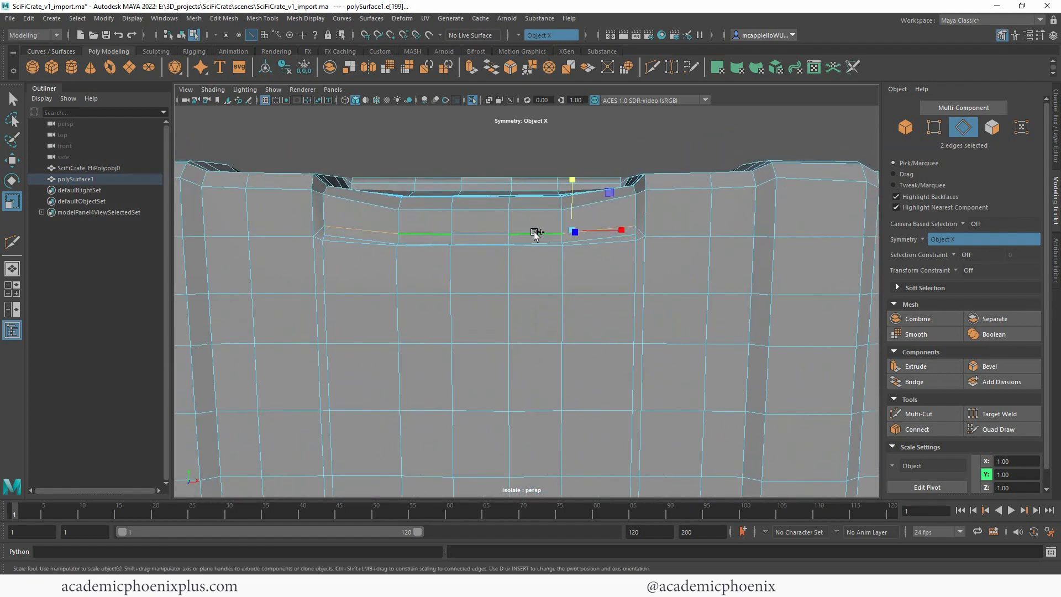
{"action": "left_click", "coordinate": [482, 233], "text": "shift"}
{"action": "key", "text": "w"}
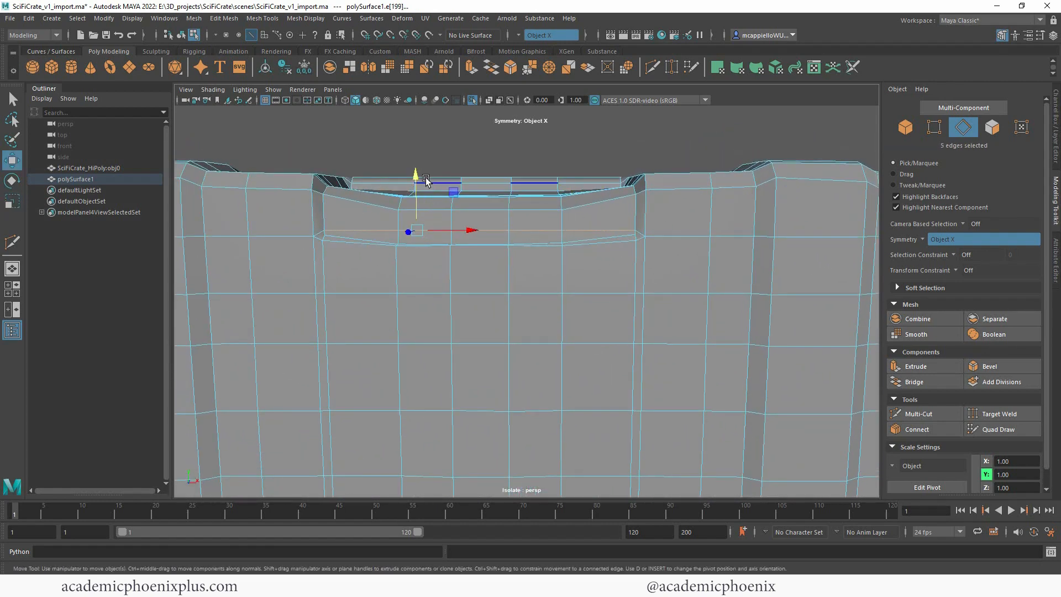
{"action": "left_click_drag", "start_coordinate": [415, 174], "coordinate": [415, 179]}
{"action": "right_click_drag", "start_coordinate": [509, 187], "coordinate": [551, 172], "text": "alt"}
{"action": "middle_click_drag", "start_coordinate": [552, 172], "coordinate": [599, 242], "text": "alt"}
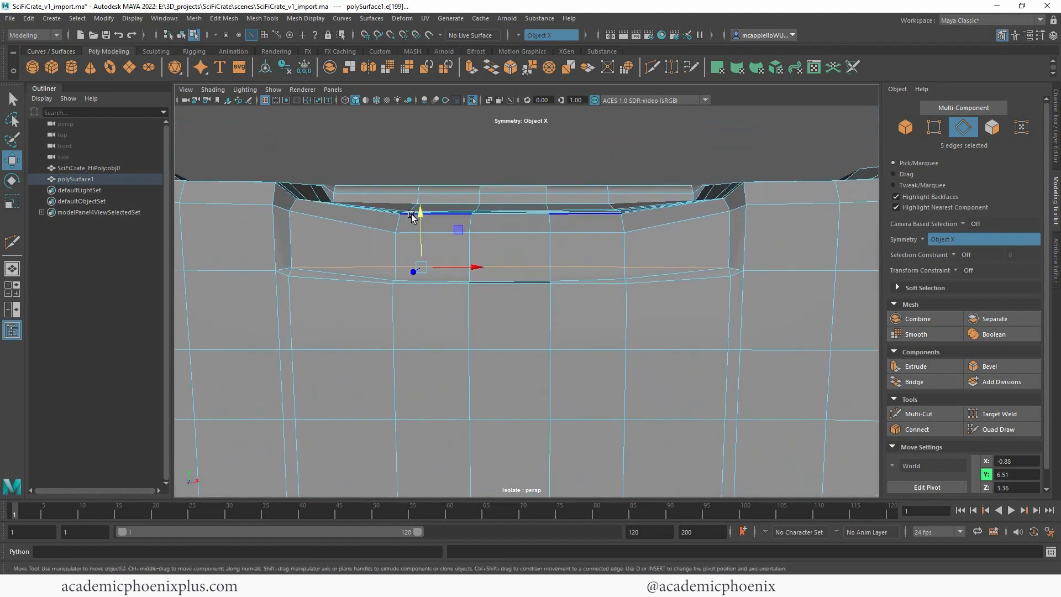
{"action": "left_click_drag", "start_coordinate": [416, 212], "coordinate": [416, 209]}
Step: Flatten the ledge's middle five-edge row along Y and nudge it vertically
{"action": "left_click", "coordinate": [368, 276]}
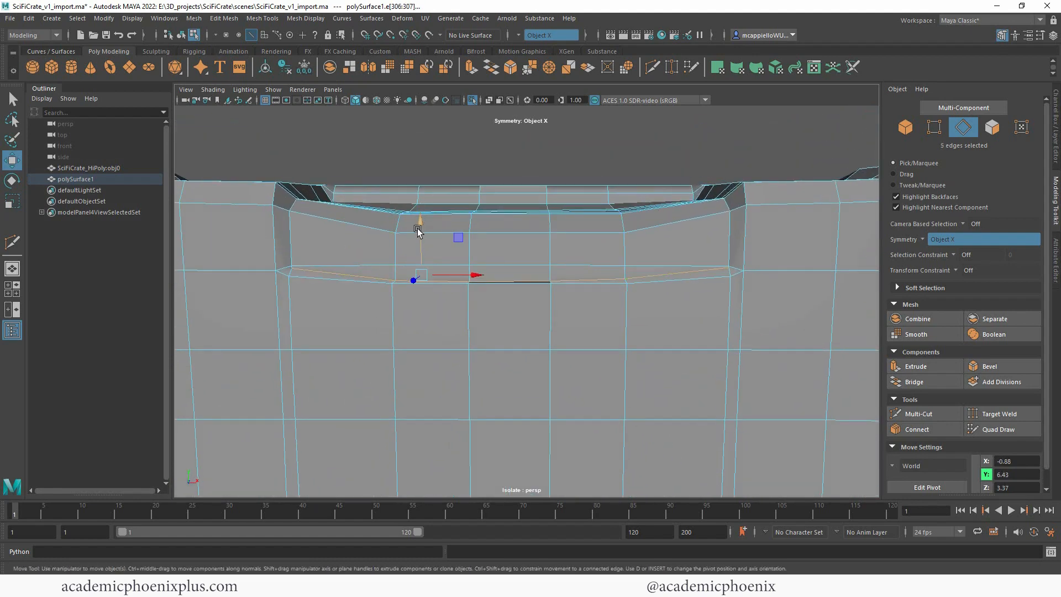
{"action": "key", "text": "r"}
{"action": "left_click_drag", "start_coordinate": [420, 224], "coordinate": [427, 271]}
{"action": "key", "text": "w"}
{"action": "left_click_drag", "start_coordinate": [420, 221], "coordinate": [420, 223]}
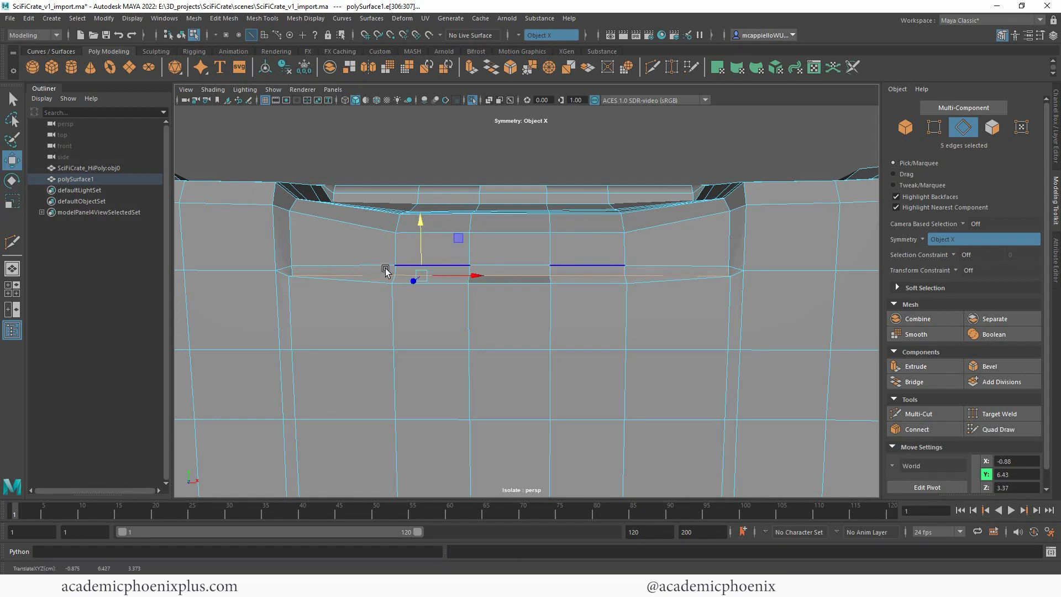
Step: Flatten the seven-edge row along the bottom of the recess ledge along Y
{"action": "left_click", "coordinate": [379, 281]}
{"action": "double_click", "coordinate": [657, 283]}
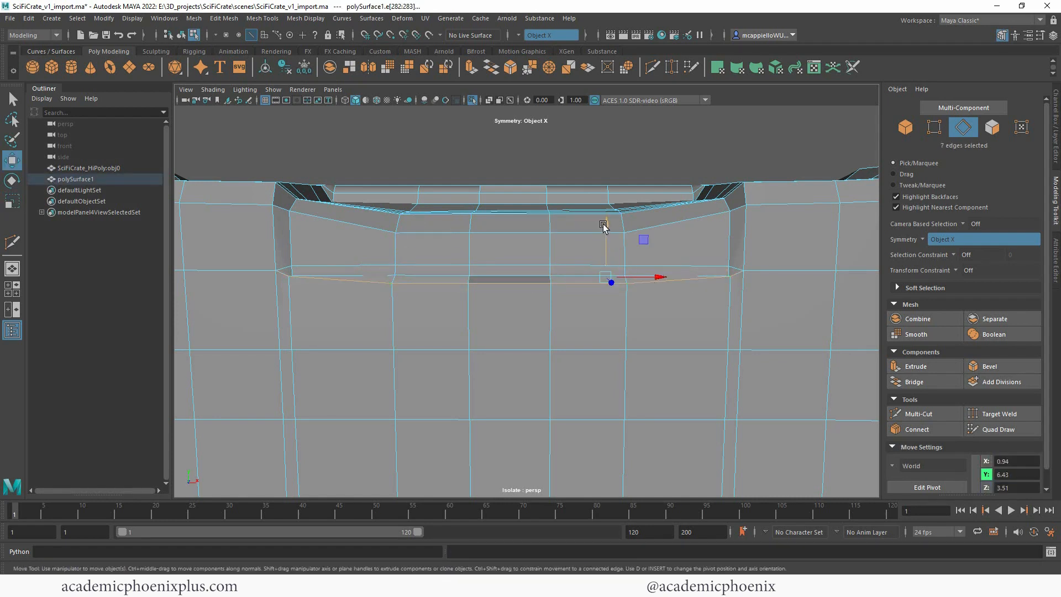
{"action": "key", "text": "r"}
{"action": "left_click_drag", "start_coordinate": [607, 227], "coordinate": [634, 236]}
{"action": "key", "text": "w"}
{"action": "left_click", "coordinate": [369, 283]}
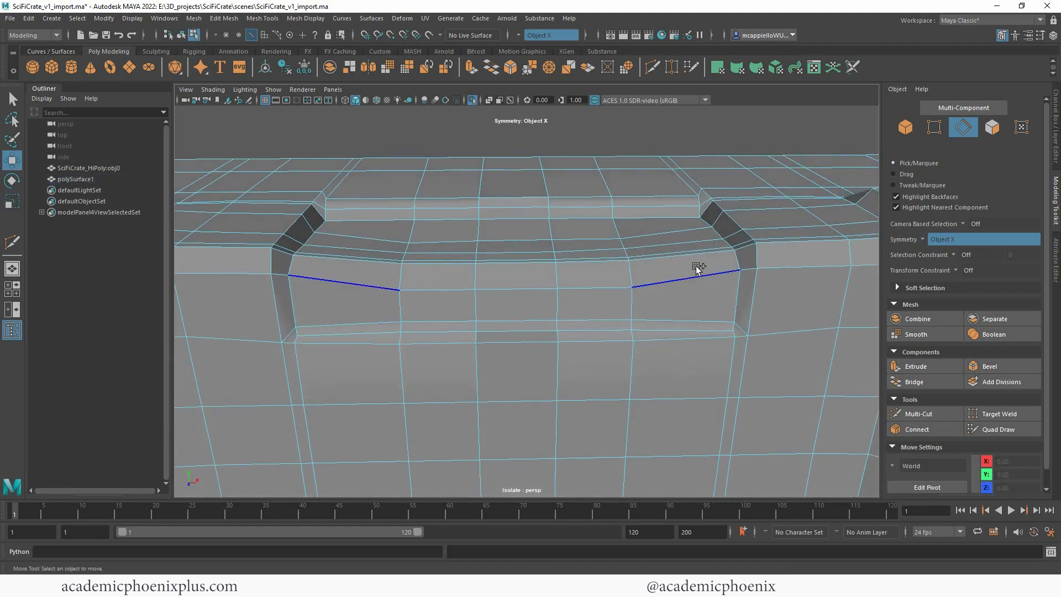
Step: Level the three central edges of the row just below the recess's upper rim along Y and clear the selection
{"action": "double_click", "coordinate": [698, 269]}
{"action": "key", "text": "r"}
{"action": "left_click", "coordinate": [523, 287]}
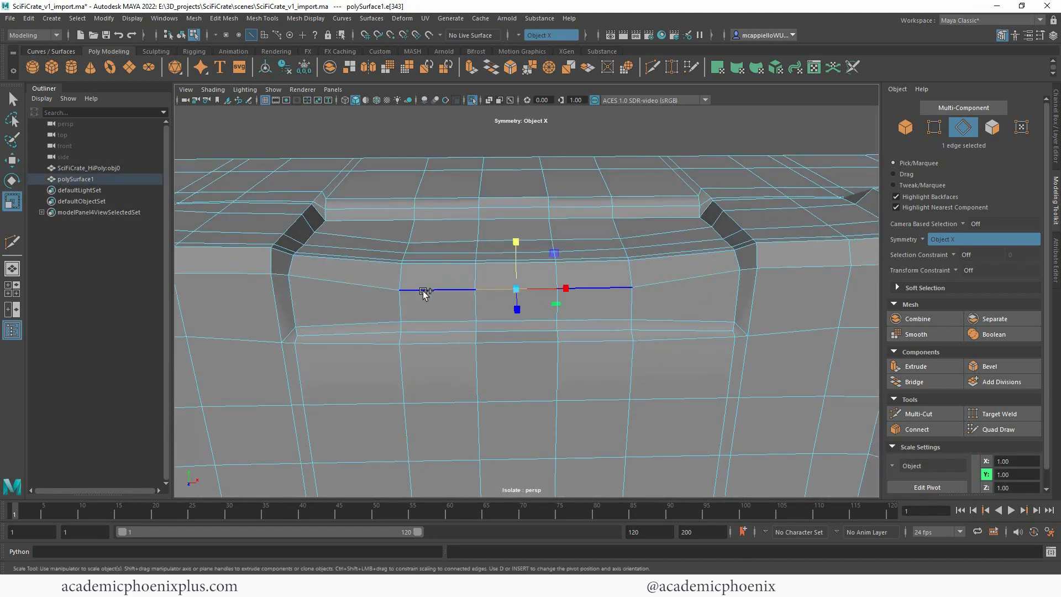
{"action": "left_click", "coordinate": [619, 286], "text": "shift"}
{"action": "left_click_drag", "start_coordinate": [556, 245], "coordinate": [555, 248]}
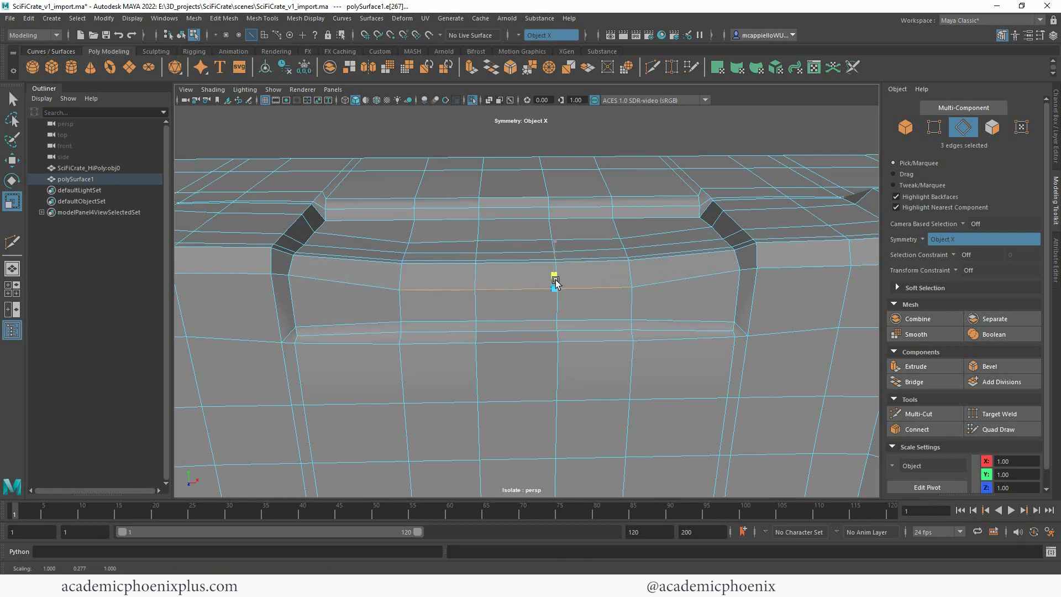
{"action": "right_click_drag", "start_coordinate": [445, 237], "coordinate": [261, 208], "text": "alt"}
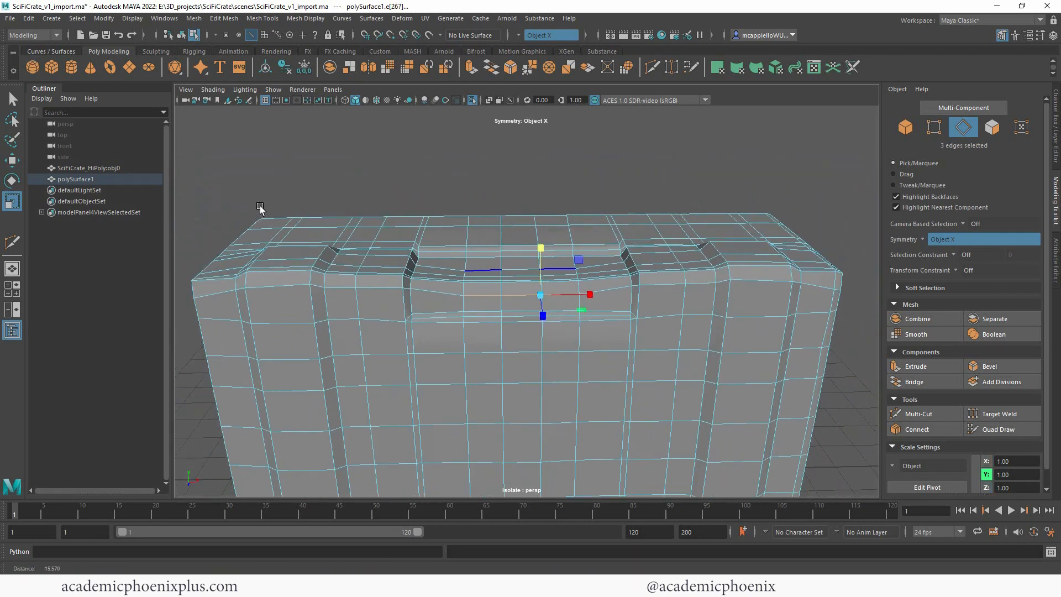
{"action": "left_click_drag", "start_coordinate": [453, 277], "coordinate": [410, 279], "text": "alt"}
{"action": "left_click", "coordinate": [796, 195]}
{"action": "key", "text": "w"}
{"action": "left_click_drag", "start_coordinate": [795, 195], "coordinate": [691, 195], "text": "alt"}
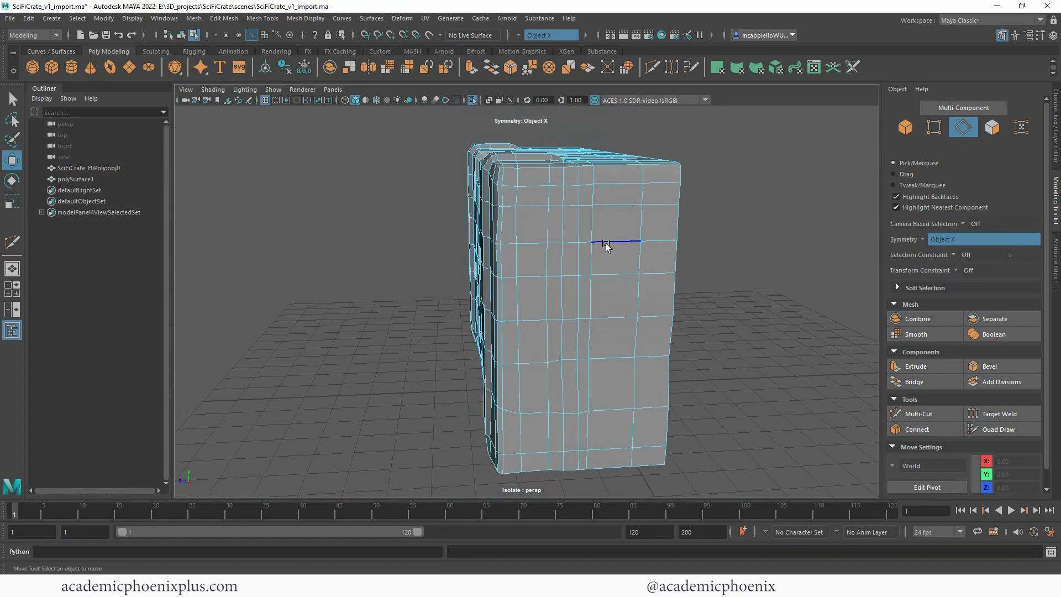
Step: Flatten the vertical edge loop just behind the crate's front corner along Z and shift it slightly backward
{"action": "double_click", "coordinate": [516, 234]}
{"action": "left_click_drag", "start_coordinate": [536, 221], "coordinate": [584, 309], "text": "alt"}
{"action": "right_click_drag", "start_coordinate": [584, 310], "coordinate": [522, 354], "text": "alt"}
{"action": "key", "text": "r"}
{"action": "mouse_move", "coordinate": [465, 334]}
{"action": "left_mouse_down"}
{"action": "mouse_move", "coordinate": [515, 331]}
{"action": "mouse_move", "coordinate": [465, 333]}
{"action": "left_mouse_up"}
{"action": "key", "text": "w"}
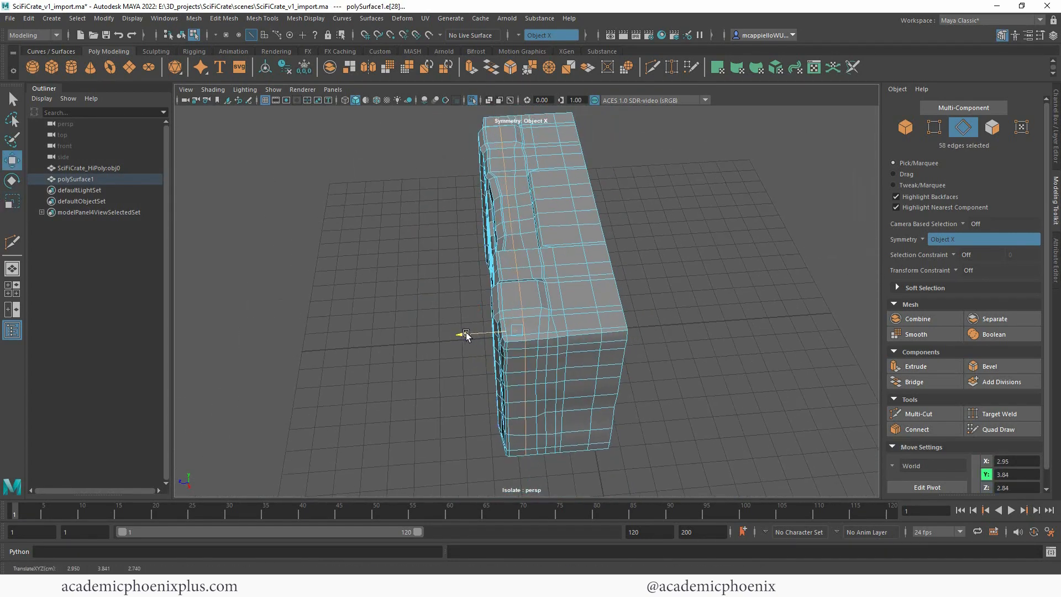
{"action": "left_click_drag", "start_coordinate": [540, 432], "coordinate": [591, 291]}
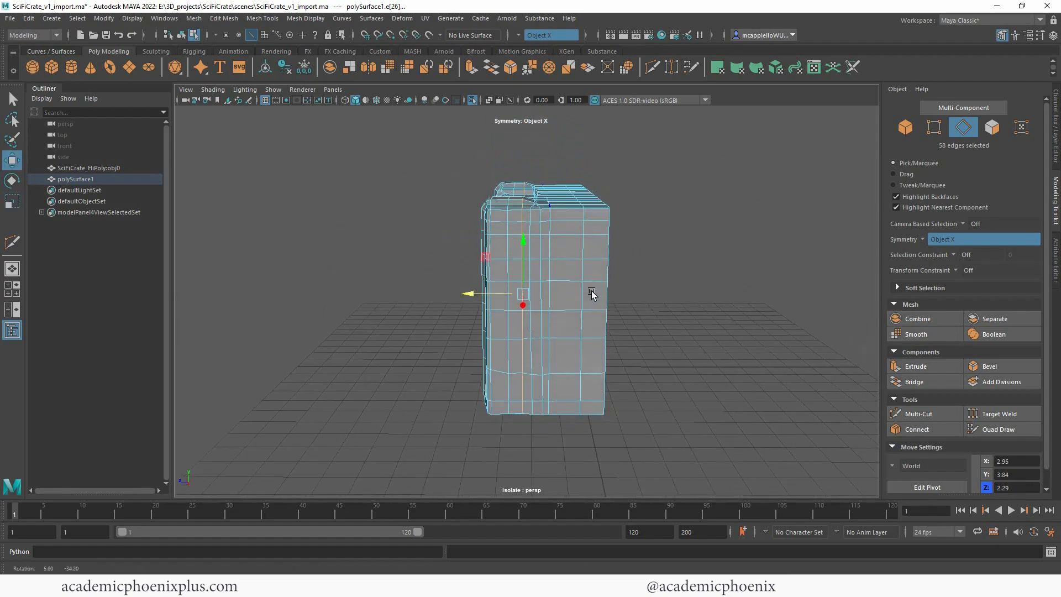
{"action": "left_click_drag", "start_coordinate": [468, 295], "coordinate": [472, 295]}
Step: Flatten the vertical edge row on the crate's outer corner bevel along Z
{"action": "left_click_drag", "start_coordinate": [563, 268], "coordinate": [755, 232], "text": "alt"}
{"action": "double_click", "coordinate": [532, 298]}
{"action": "scroll", "coordinate": [561, 261], "scroll_direction": "down", "scroll_amount": 3}
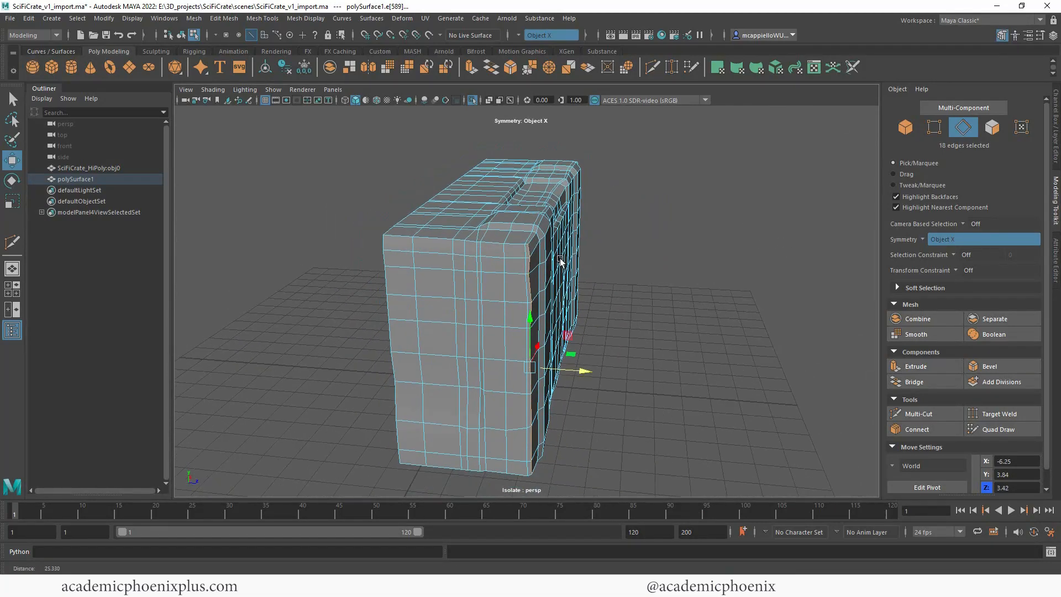
{"action": "key", "text": "r"}
{"action": "left_click_drag", "start_coordinate": [579, 362], "coordinate": [535, 361]}
{"action": "key", "text": "w"}
{"action": "scroll", "coordinate": [541, 237], "scroll_direction": "up", "scroll_amount": 2}
Step: Flatten the 18-edge vertical column where the side face meets the front corner bevel along Z
{"action": "double_click", "coordinate": [541, 234]}
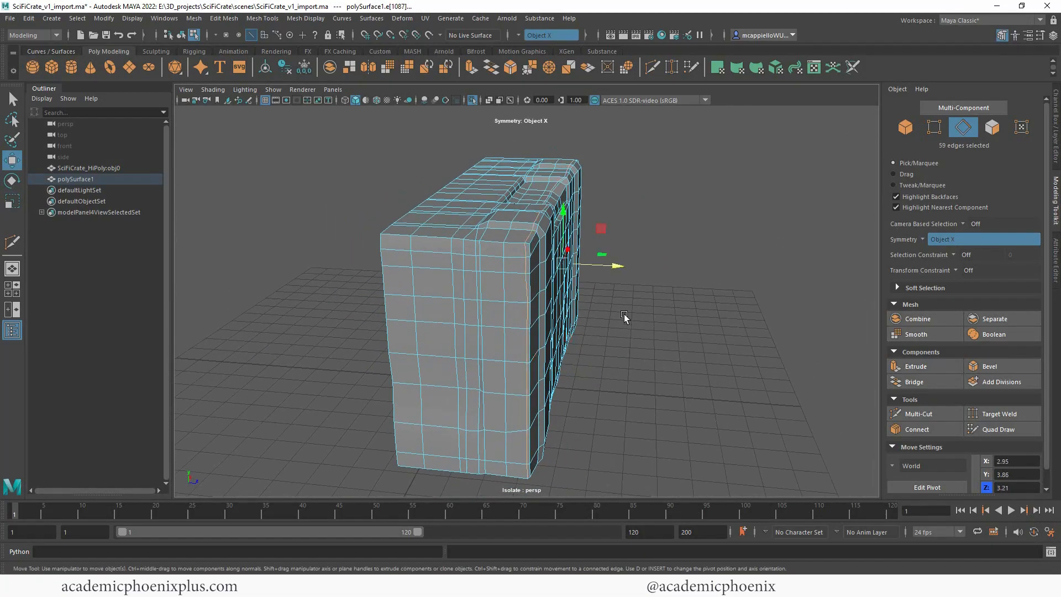
{"action": "key", "text": "r"}
{"action": "left_click_drag", "start_coordinate": [625, 317], "coordinate": [502, 293], "text": "alt"}
{"action": "scroll", "coordinate": [502, 293], "scroll_direction": "down", "scroll_amount": 3}
{"action": "left_click_drag", "start_coordinate": [383, 193], "coordinate": [628, 365], "text": "ctrl"}
{"action": "left_click_drag", "start_coordinate": [580, 359], "coordinate": [660, 378], "text": "alt"}
{"action": "scroll", "coordinate": [645, 287], "scroll_direction": "up", "scroll_amount": 4}
{"action": "middle_click_drag", "start_coordinate": [645, 284], "coordinate": [654, 252], "text": "alt"}
{"action": "left_click", "coordinate": [527, 167]}
{"action": "double_click", "coordinate": [530, 437], "text": "shift"}
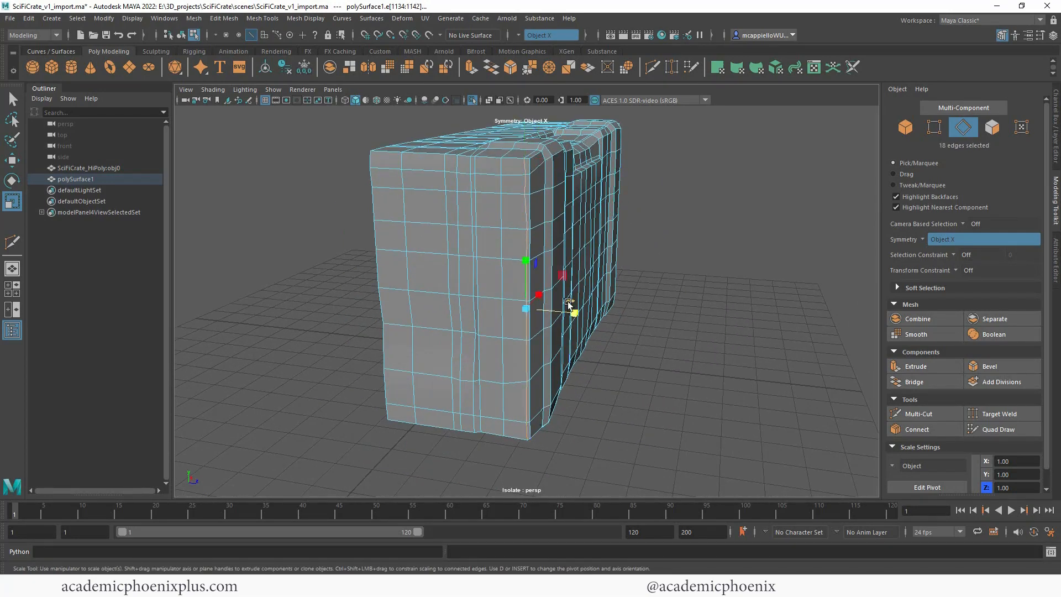
{"action": "key", "text": "w"}
{"action": "left_click_drag", "start_coordinate": [500, 343], "coordinate": [540, 168], "text": "alt"}
Step: Straighten the two 18-edge vertical columns near the middle of the side face along Z and clear the selection
{"action": "left_click", "coordinate": [540, 171]}
{"action": "double_click", "coordinate": [540, 433], "text": "shift"}
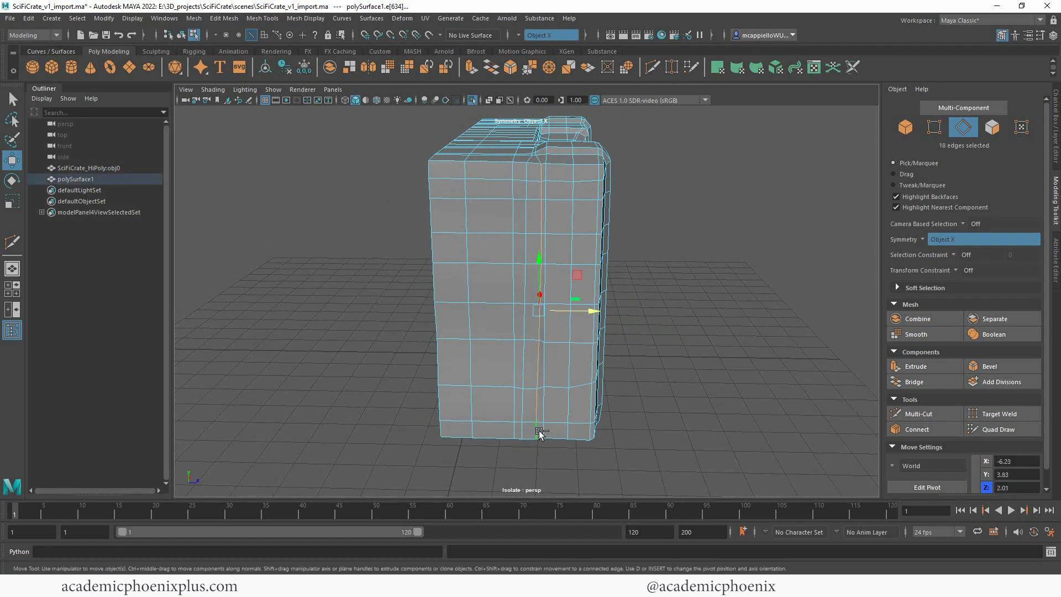
{"action": "left_click", "coordinate": [527, 174]}
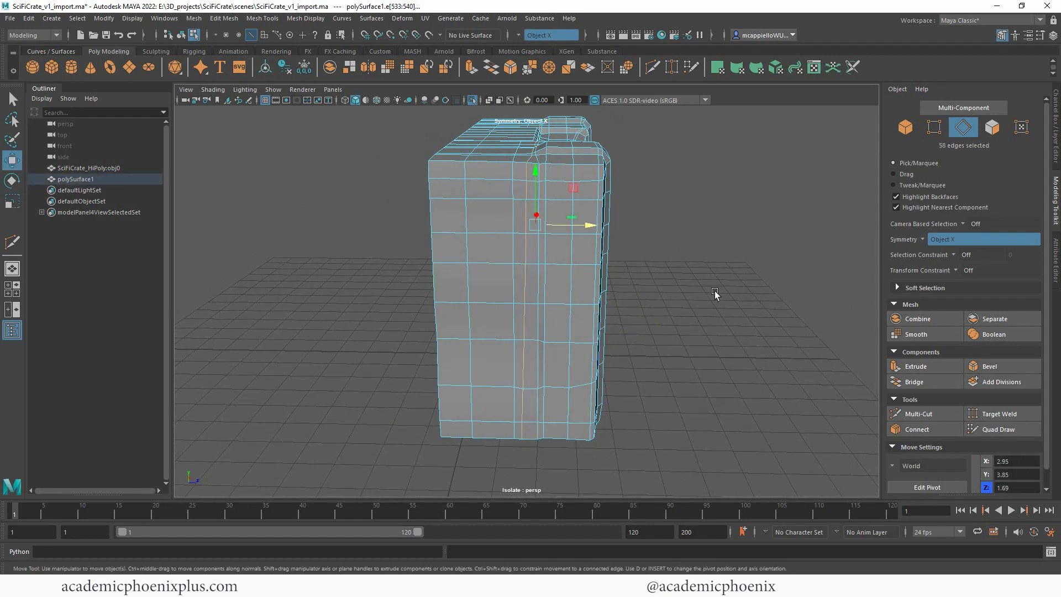
{"action": "key", "text": "r"}
{"action": "mouse_move", "coordinate": [579, 311]}
{"action": "left_mouse_down"}
{"action": "mouse_move", "coordinate": [521, 310]}
{"action": "mouse_move", "coordinate": [581, 310]}
{"action": "left_mouse_up"}
{"action": "key", "text": "w"}
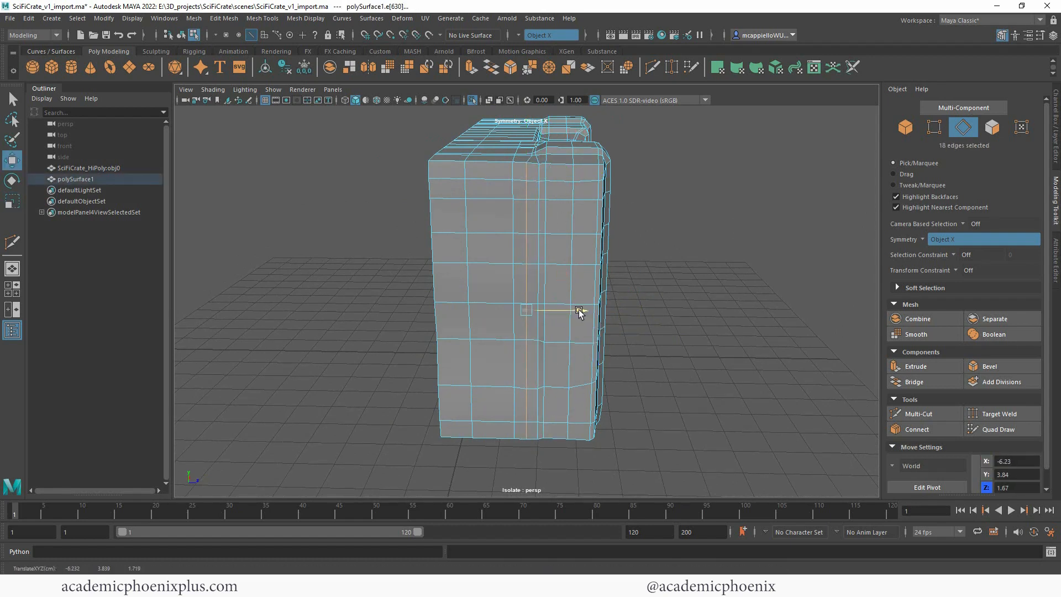
{"action": "left_click", "coordinate": [697, 318]}
Step: Flatten the horizontal edge loop around the lower part of the crate along Y
{"action": "left_click_drag", "start_coordinate": [734, 312], "coordinate": [738, 288], "text": "alt"}
{"action": "left_click", "coordinate": [437, 312]}
{"action": "left_click_drag", "start_coordinate": [592, 310], "coordinate": [554, 308], "text": "alt"}
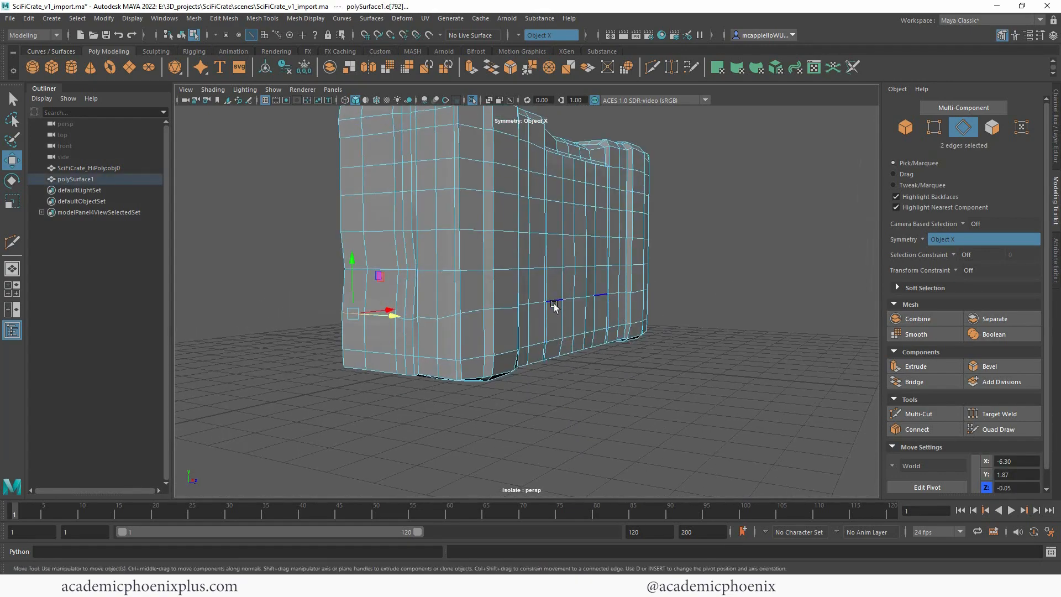
{"action": "double_click", "coordinate": [554, 308], "text": "shift"}
{"action": "key", "text": "r"}
{"action": "left_click_drag", "start_coordinate": [568, 245], "coordinate": [705, 303]}
{"action": "left_click_drag", "start_coordinate": [679, 297], "coordinate": [693, 267], "text": "alt"}
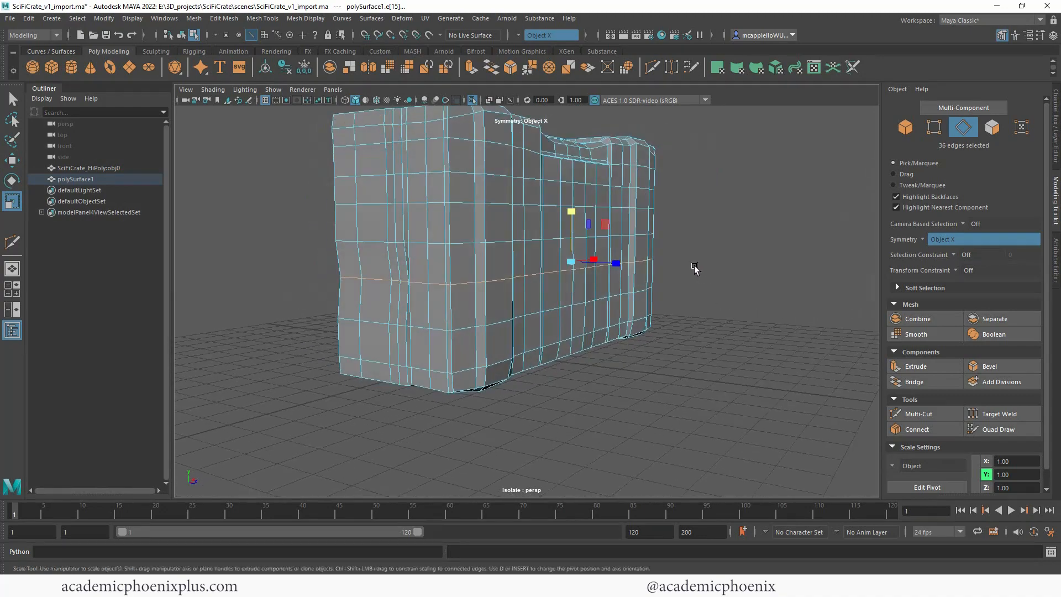
Step: Flatten the 18-edge lengthwise row beside the dent in the crate's underside along Z and nudge it into place
{"action": "left_click", "coordinate": [600, 350]}
{"action": "left_click_drag", "start_coordinate": [600, 350], "coordinate": [509, 252], "text": "alt"}
{"action": "right_click_drag", "start_coordinate": [608, 259], "coordinate": [704, 265], "text": "alt"}
{"action": "right_click", "coordinate": [540, 277]}
{"action": "left_click", "coordinate": [539, 281]}
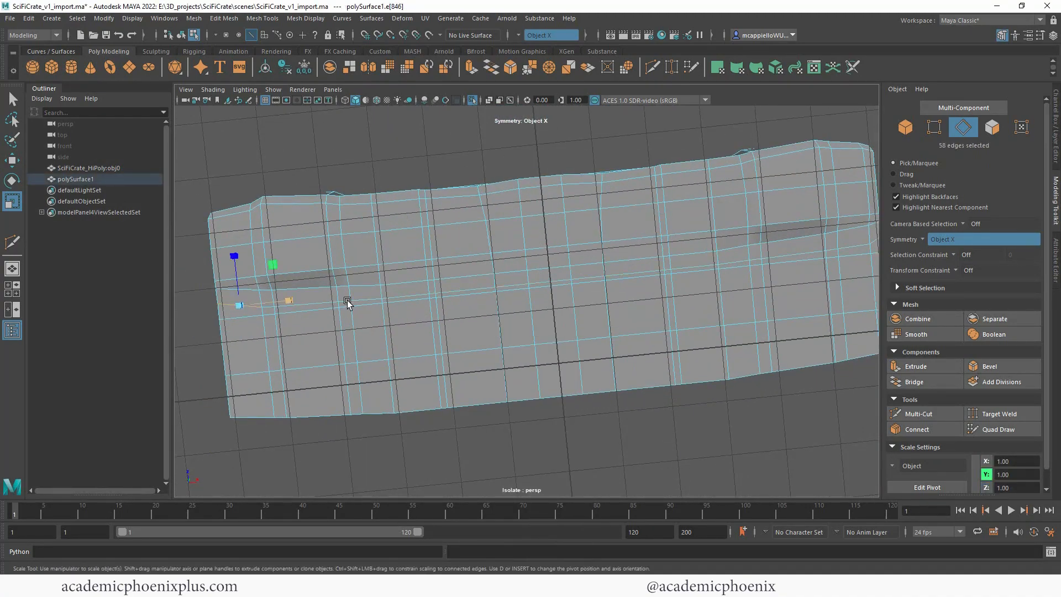
{"action": "double_click", "coordinate": [844, 250]}
{"action": "key", "text": "w"}
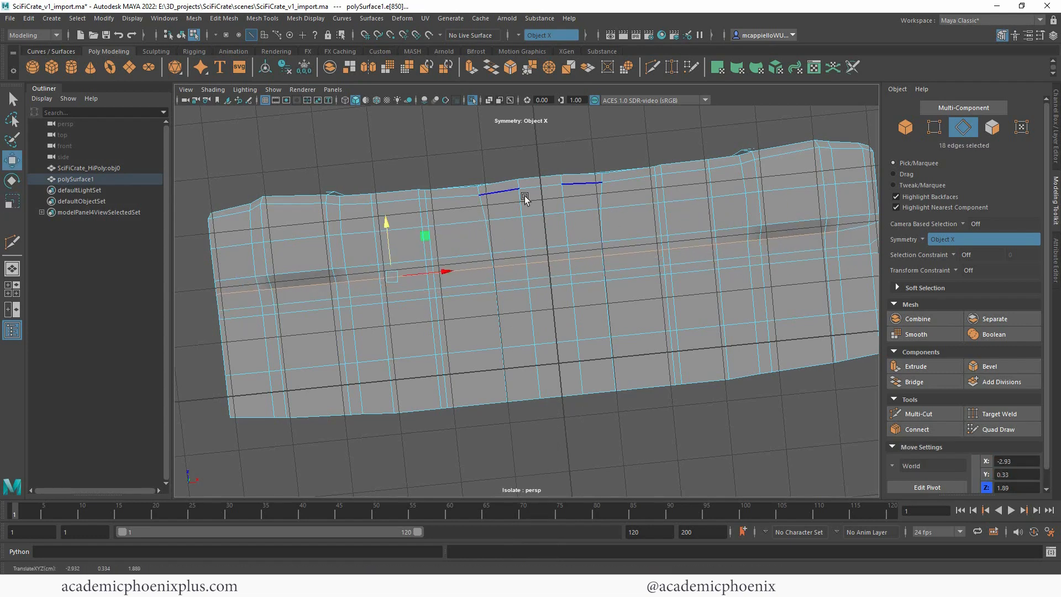
Step: Straighten the symmetric pair of vertical loops beside the crate's centre line along X and move them outward to X -1.26
{"action": "left_click_drag", "start_coordinate": [525, 197], "coordinate": [583, 315], "text": "alt"}
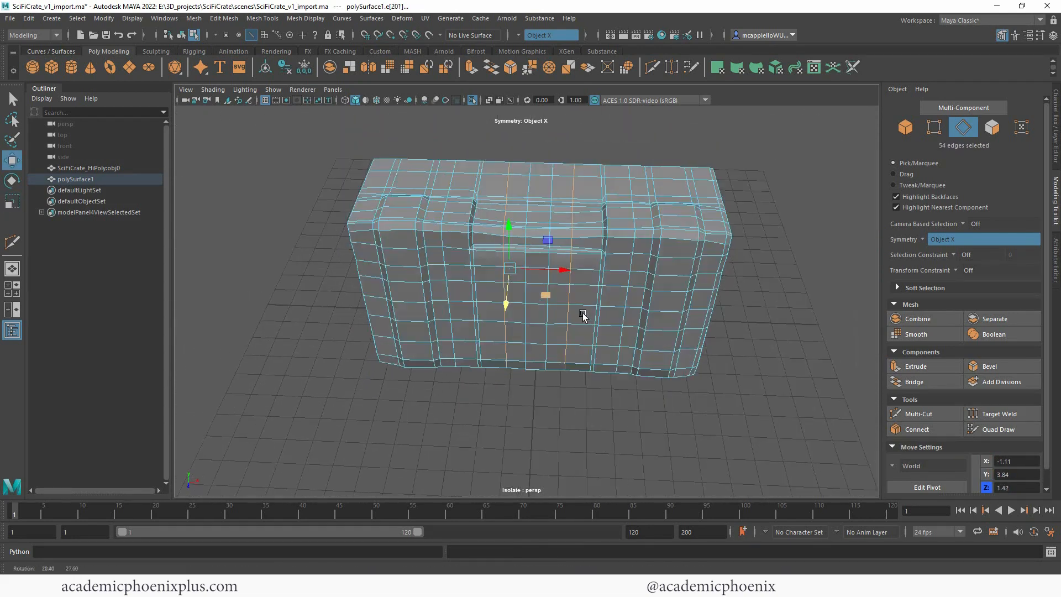
{"action": "key", "text": "r"}
{"action": "key", "text": "w"}
{"action": "left_click_drag", "start_coordinate": [564, 272], "coordinate": [560, 272]}
{"action": "left_click_drag", "start_coordinate": [563, 201], "coordinate": [564, 222], "text": "alt"}
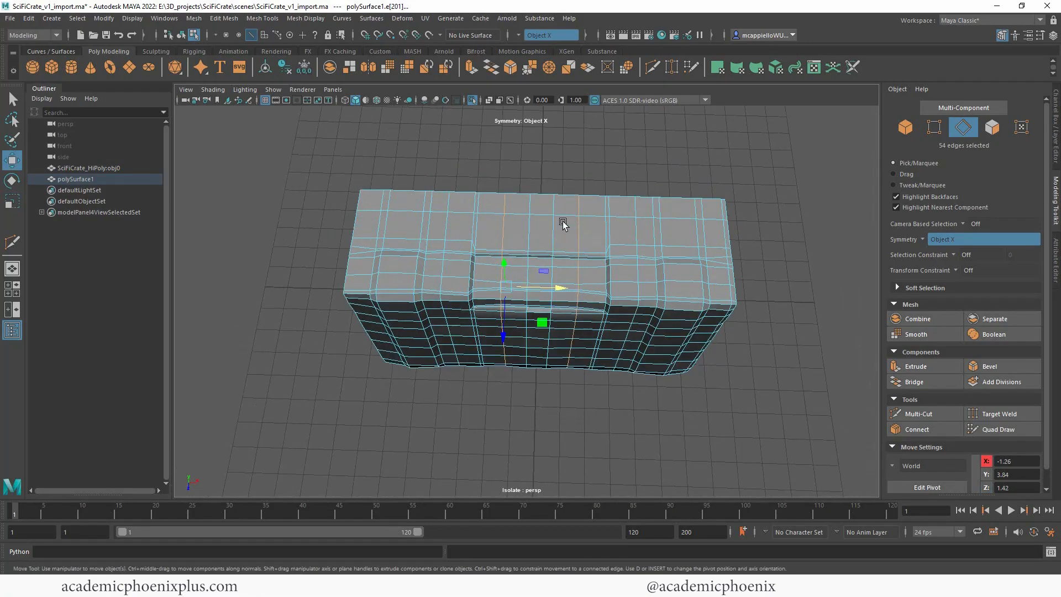
Step: Adjust the height of the symmetric edge pair at the crate's bottom front corners along Y
{"action": "scroll", "coordinate": [630, 259], "scroll_direction": "up", "scroll_amount": 5}
{"action": "left_click_drag", "start_coordinate": [640, 263], "coordinate": [511, 247], "text": "alt"}
{"action": "scroll", "coordinate": [608, 268], "scroll_direction": "down", "scroll_amount": 4}
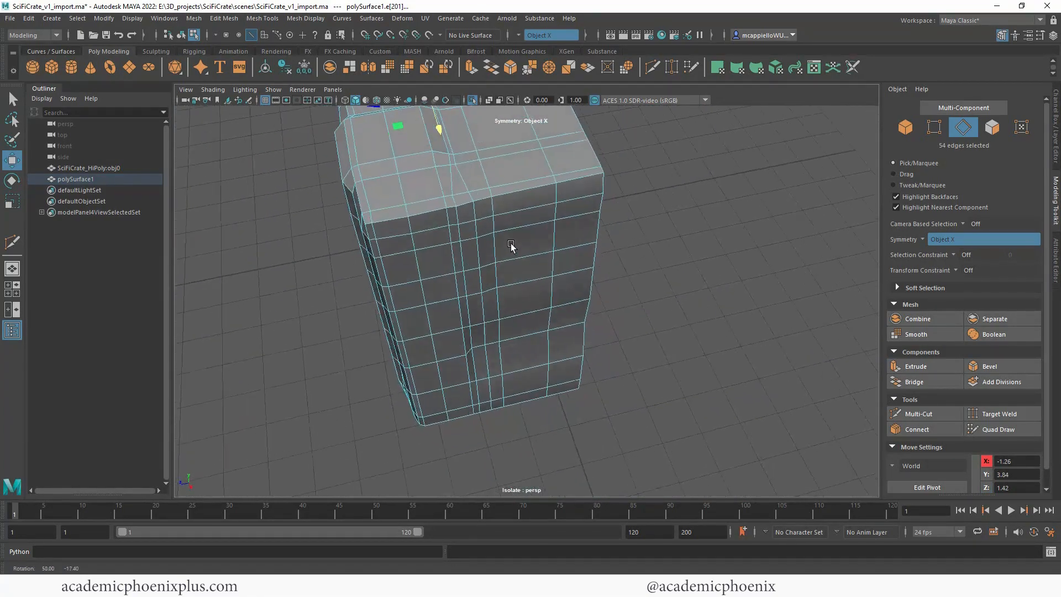
{"action": "scroll", "coordinate": [535, 289], "scroll_direction": "down", "scroll_amount": 3}
{"action": "left_click_drag", "start_coordinate": [535, 289], "coordinate": [658, 262], "text": "alt"}
{"action": "scroll", "coordinate": [646, 321], "scroll_direction": "down", "scroll_amount": 3}
{"action": "scroll", "coordinate": [753, 305], "scroll_direction": "up", "scroll_amount": 5}
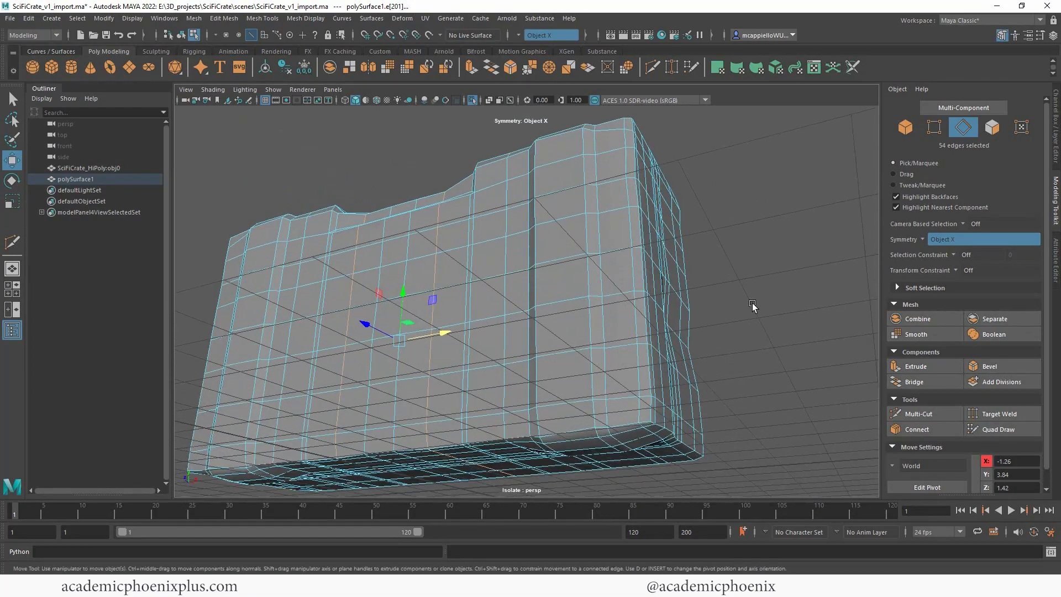
{"action": "left_click_drag", "start_coordinate": [751, 301], "coordinate": [746, 230], "text": "alt"}
{"action": "scroll", "coordinate": [701, 301], "scroll_direction": "up", "scroll_amount": 4}
{"action": "left_click_drag", "start_coordinate": [697, 306], "coordinate": [533, 307], "text": "alt"}
{"action": "left_click", "coordinate": [741, 279]}
{"action": "left_click_drag", "start_coordinate": [500, 277], "coordinate": [500, 273]}
{"action": "scroll", "coordinate": [442, 257], "scroll_direction": "down", "scroll_amount": 4}
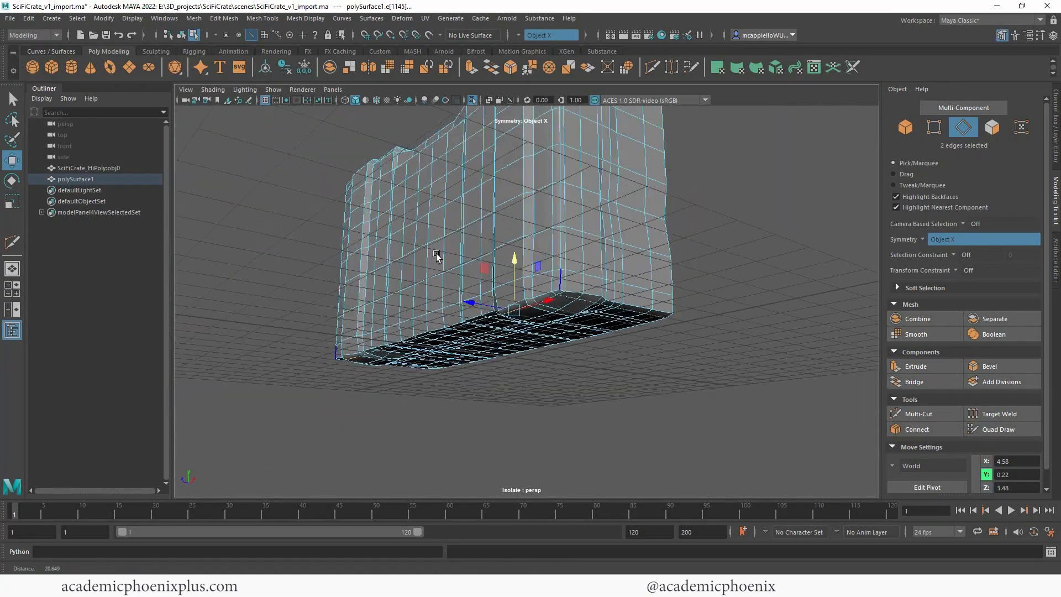
Step: Return to object mode, deselect the half mesh and examine its shading from several sides
{"action": "left_click_drag", "start_coordinate": [436, 255], "coordinate": [743, 256], "text": "alt"}
{"action": "scroll", "coordinate": [599, 272], "scroll_direction": "down", "scroll_amount": 4}
{"action": "scroll", "coordinate": [742, 256], "scroll_direction": "up", "scroll_amount": 2}
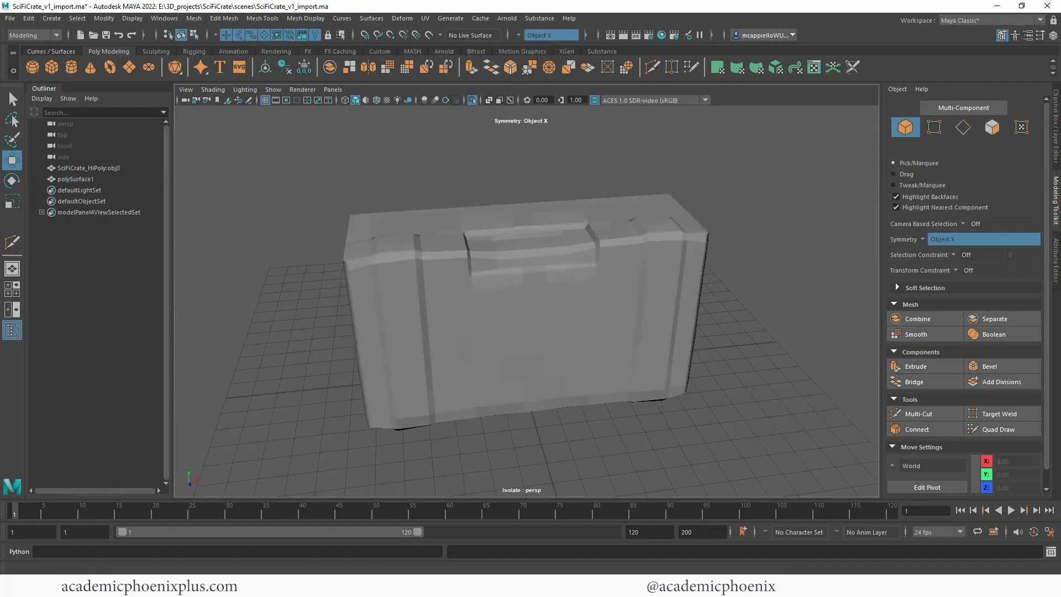
{"action": "left_click_drag", "start_coordinate": [608, 161], "coordinate": [530, 262], "text": "alt"}
{"action": "left_click", "coordinate": [505, 244]}
{"action": "left_click_drag", "start_coordinate": [606, 246], "coordinate": [706, 311], "text": "alt"}
{"action": "scroll", "coordinate": [706, 311], "scroll_direction": "down", "scroll_amount": 3}
{"action": "left_click", "coordinate": [706, 310]}
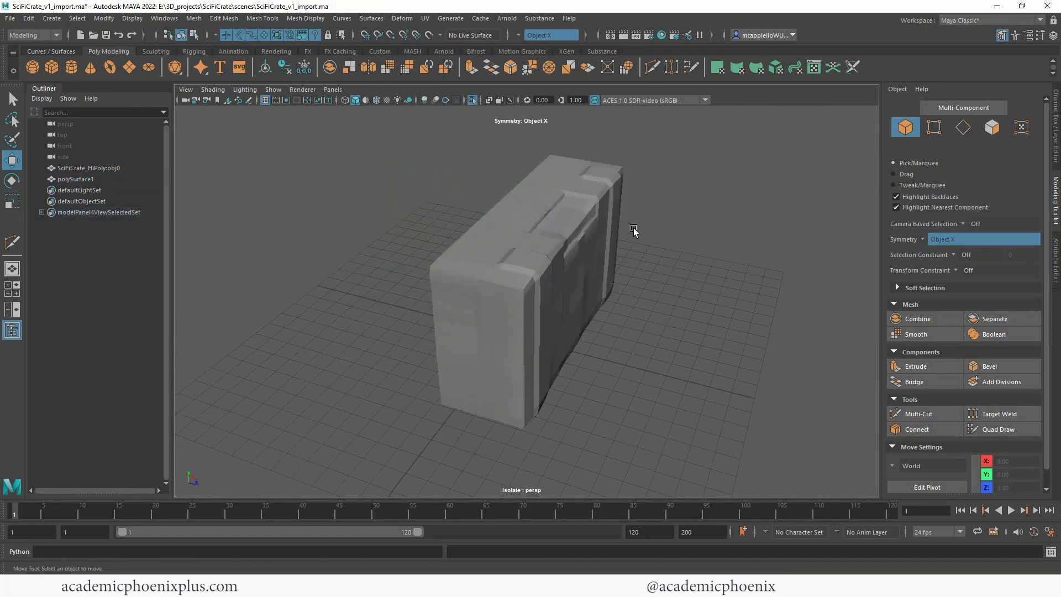
{"action": "scroll", "coordinate": [537, 223], "scroll_direction": "up", "scroll_amount": 3}
Step: Move the half mesh's pivot along Z to about -0.47, aligning it with the open back in the top view
{"action": "left_click", "coordinate": [537, 223]}
{"action": "key", "text": "d"}
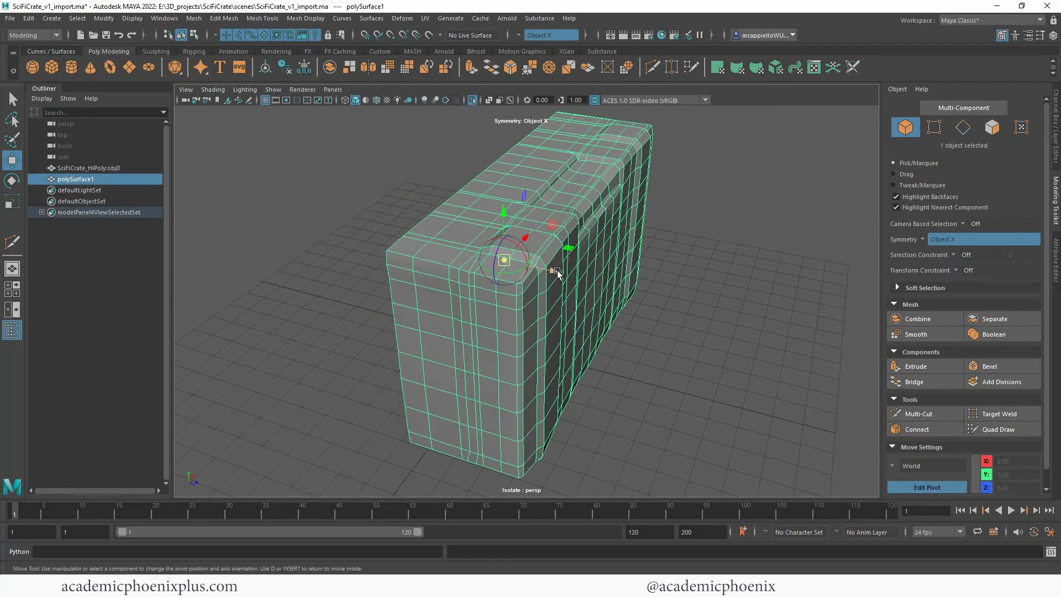
{"action": "left_click_drag", "start_coordinate": [557, 268], "coordinate": [477, 254]}
{"action": "key", "text": "d"}
{"action": "key", "text": "space"}
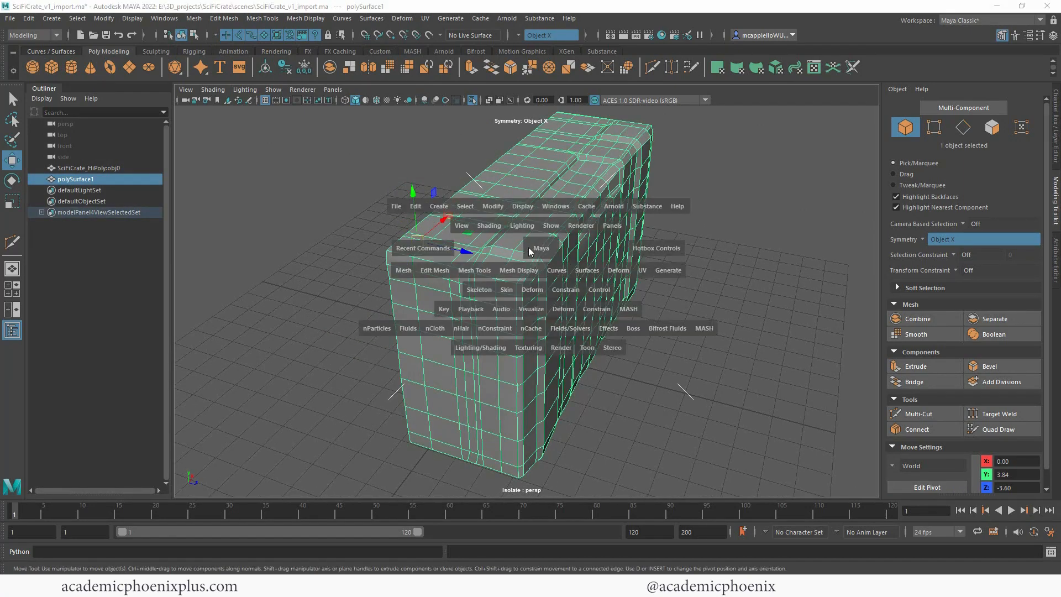
{"action": "key", "text": "space"}
{"action": "middle_click_drag", "start_coordinate": [410, 185], "coordinate": [379, 182], "text": "alt"}
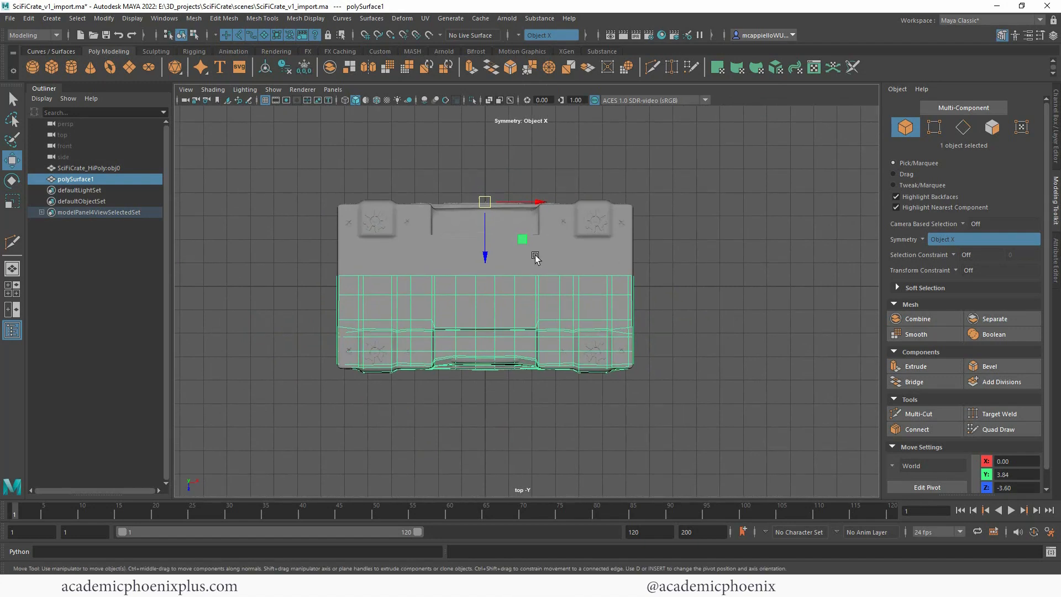
{"action": "scroll", "coordinate": [555, 268], "scroll_direction": "up", "scroll_amount": 2}
{"action": "key", "text": "d"}
{"action": "left_click_drag", "start_coordinate": [479, 227], "coordinate": [478, 265]}
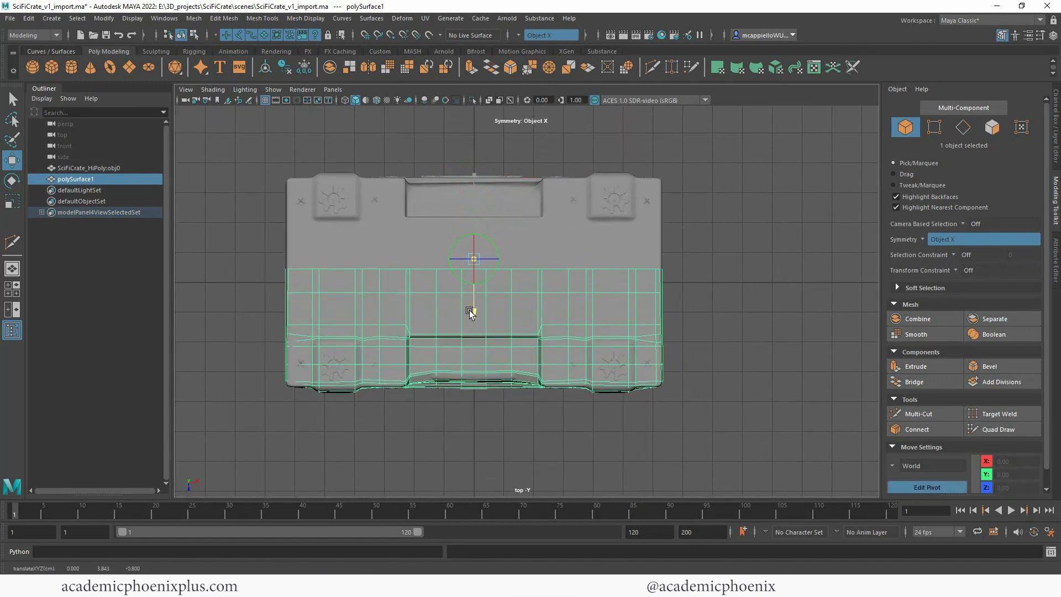
{"action": "left_click_drag", "start_coordinate": [470, 312], "coordinate": [470, 321]}
{"action": "key", "text": "d"}
Step: Turn off object isolation in the perspective view and hide the high-poly crate
{"action": "key", "text": "space"}
{"action": "key", "text": "space"}
{"action": "left_click_drag", "start_coordinate": [746, 206], "coordinate": [624, 250], "text": "alt"}
{"action": "left_click", "coordinate": [472, 100]}
{"action": "scroll", "coordinate": [444, 147], "scroll_direction": "down", "scroll_amount": 2}
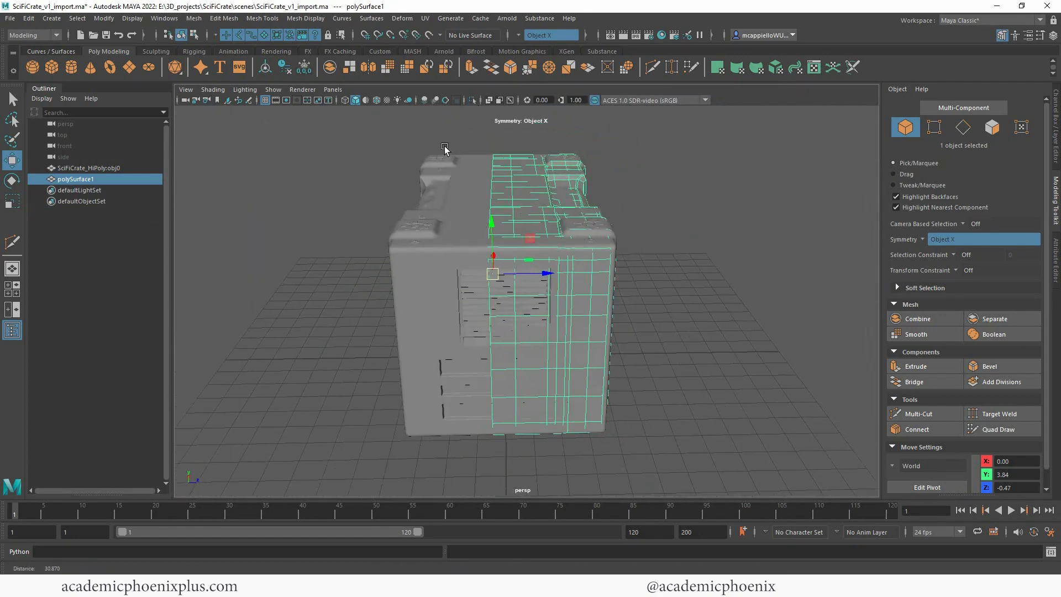
{"action": "left_click", "coordinate": [486, 237]}
{"action": "key", "text": "ctrl+h"}
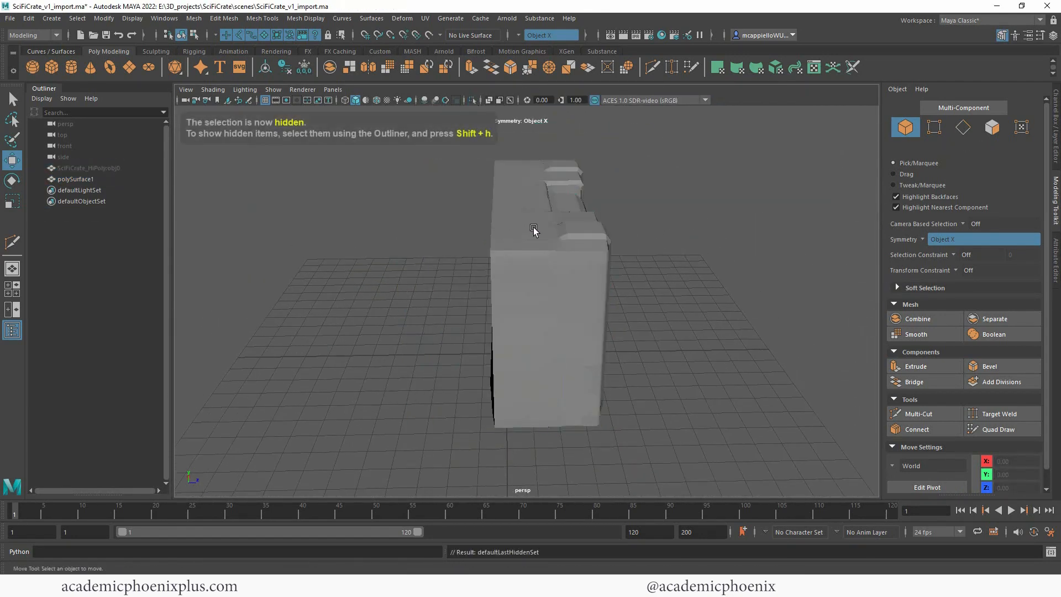
Step: Mirror the half mesh on the X axis with the mirror axis position set to Object
{"action": "left_click", "coordinate": [194, 18]}
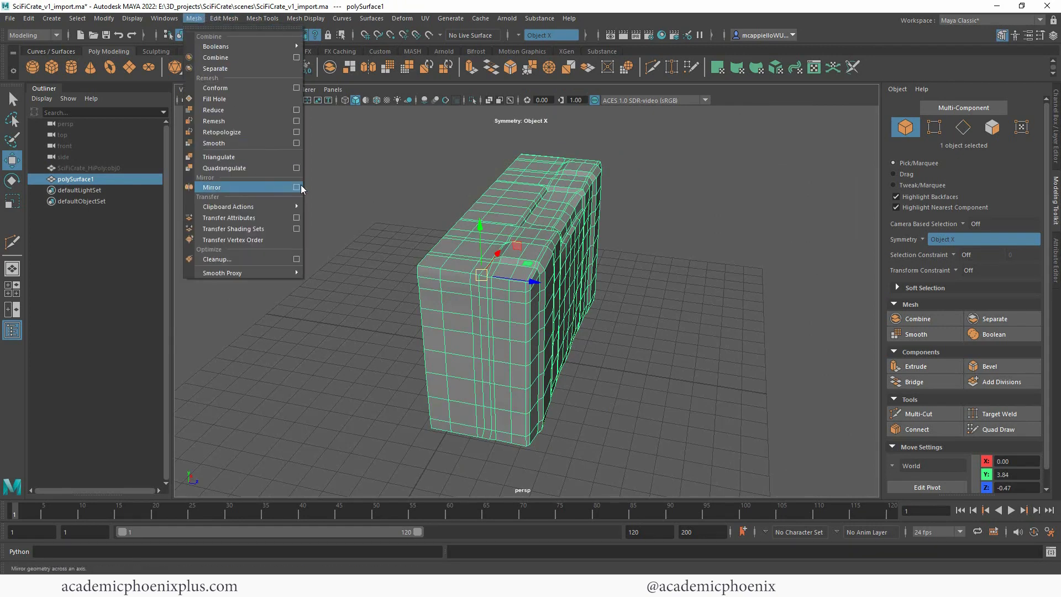
{"action": "left_click", "coordinate": [300, 188]}
{"action": "left_click_drag", "start_coordinate": [350, 275], "coordinate": [841, 165]}
{"action": "left_click_drag", "start_coordinate": [533, 218], "coordinate": [498, 232], "text": "alt"}
{"action": "left_click_drag", "start_coordinate": [576, 286], "coordinate": [599, 289], "text": "alt"}
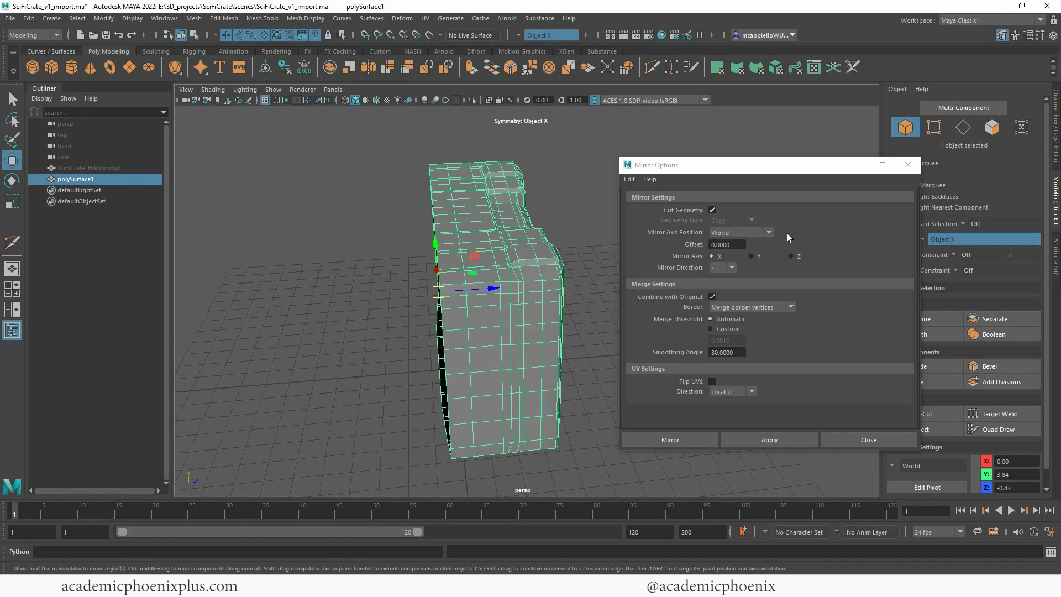
{"action": "left_click", "coordinate": [758, 237]}
{"action": "left_click", "coordinate": [740, 257]}
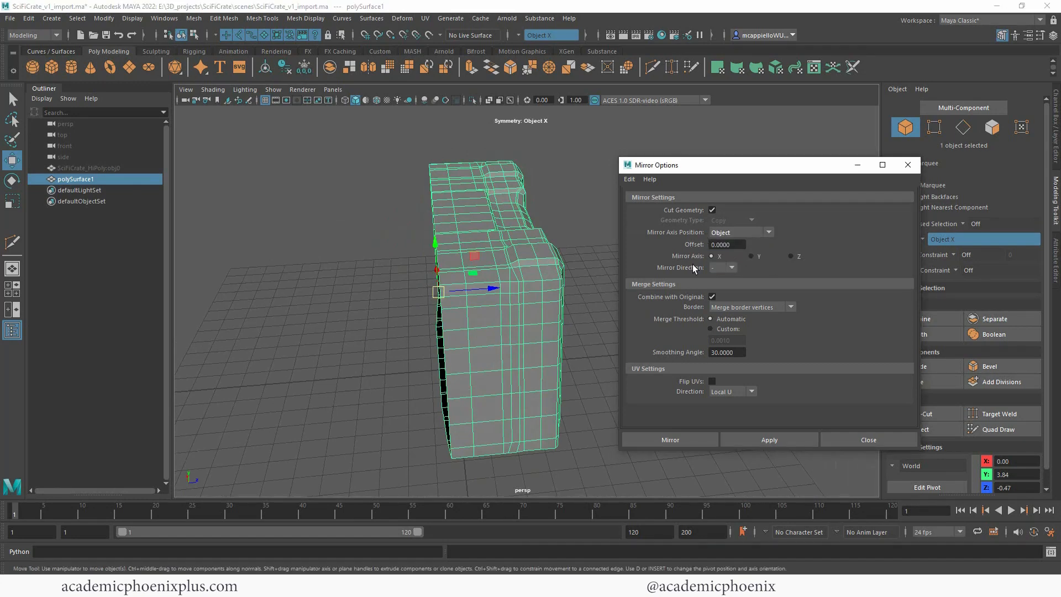
{"action": "left_click", "coordinate": [691, 440]}
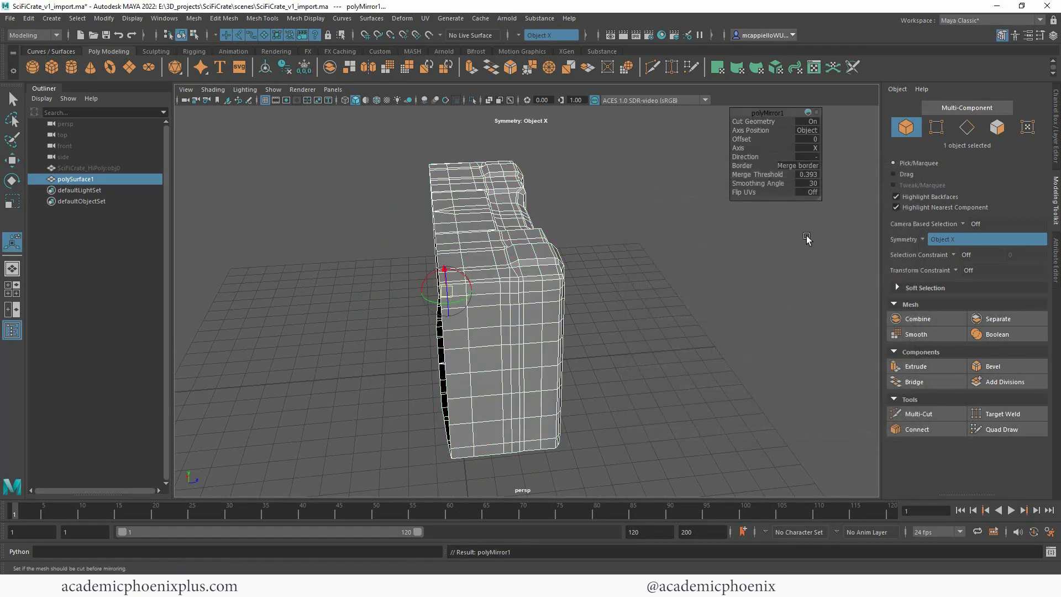
Step: Try the mirror on the Y axis, with the direction changed to +, and on the X axis
{"action": "left_click_drag", "start_coordinate": [622, 260], "coordinate": [627, 260], "text": "alt"}
{"action": "left_click", "coordinate": [827, 165]}
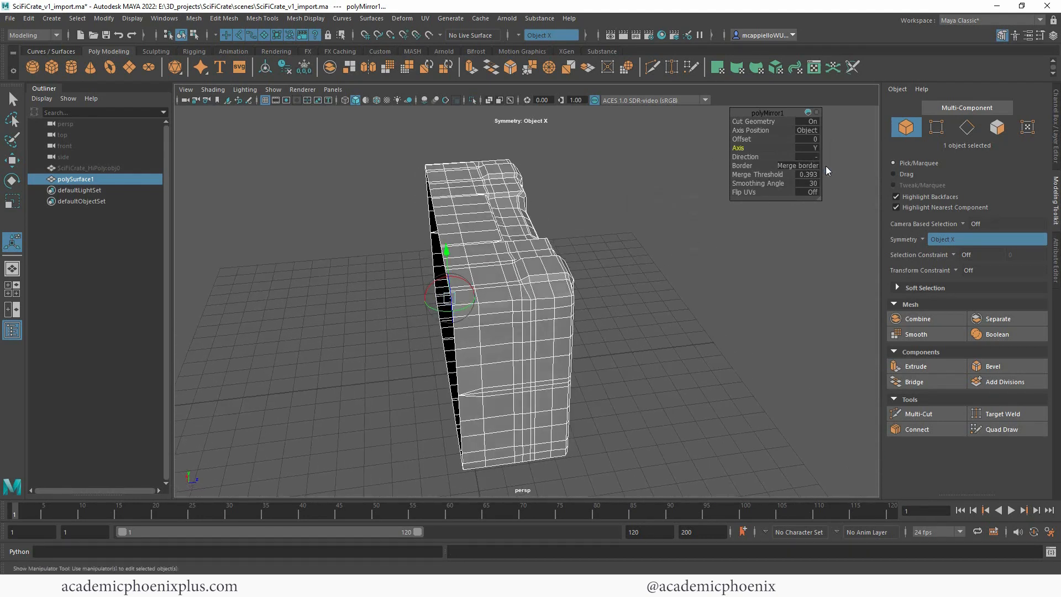
{"action": "left_click", "coordinate": [813, 157]}
{"action": "left_click", "coordinate": [825, 163]}
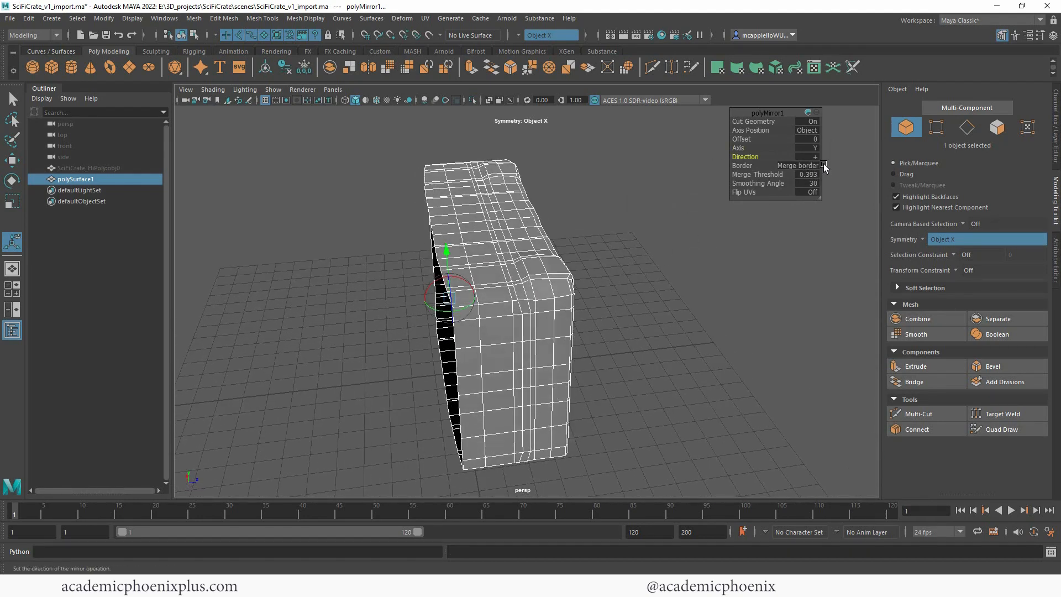
{"action": "left_click", "coordinate": [813, 148]}
{"action": "left_click", "coordinate": [828, 164]}
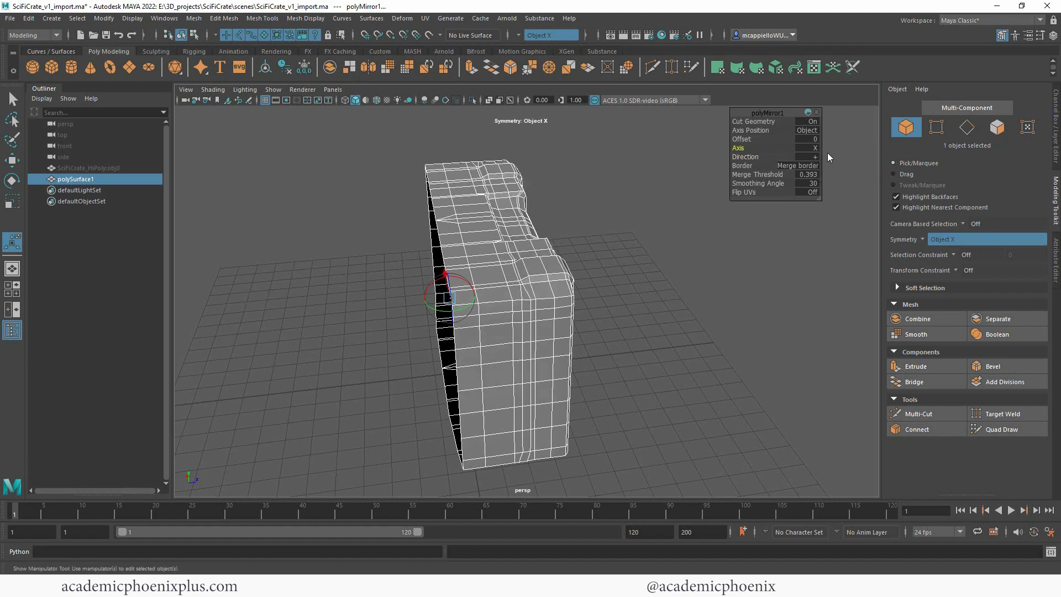
Step: Set the mirror's axis to Z and its direction to -
{"action": "left_click", "coordinate": [814, 148]}
{"action": "left_click", "coordinate": [829, 175]}
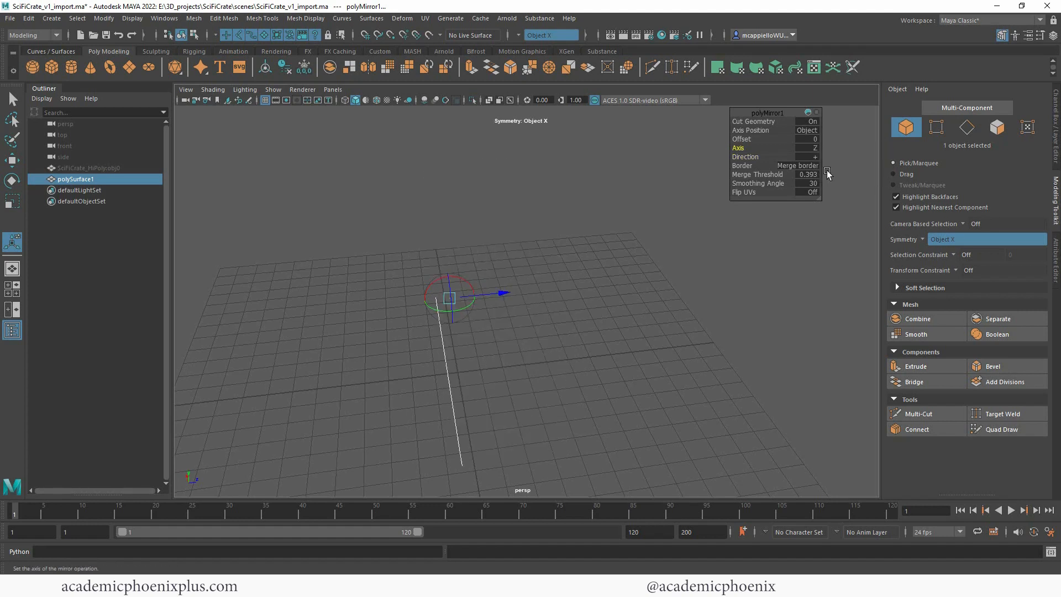
{"action": "left_click", "coordinate": [826, 176]}
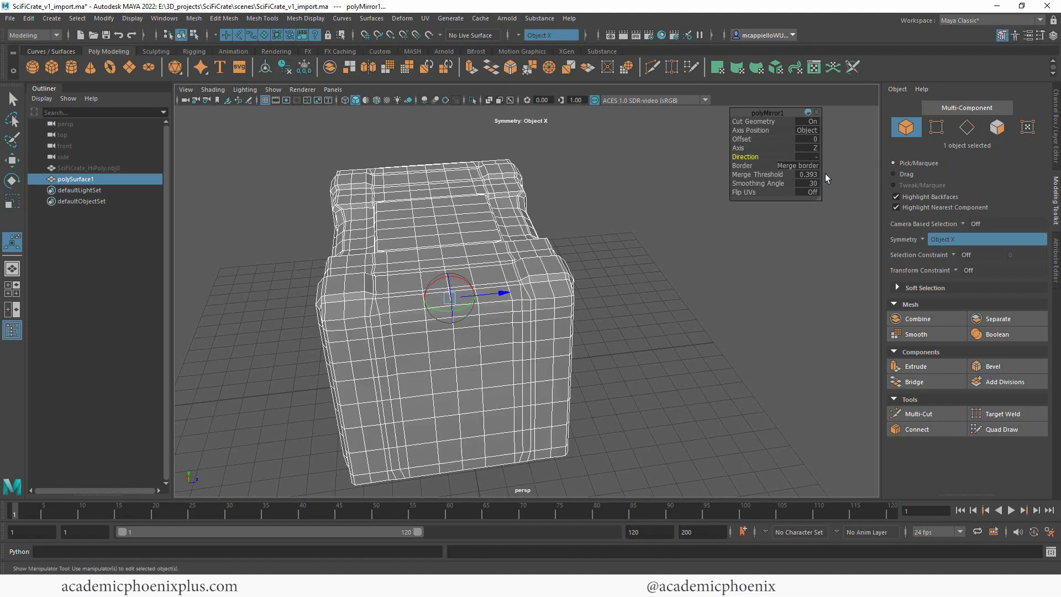
Step: Show the hidden high-poly crate again
{"action": "mouse_move", "coordinate": [602, 282]}
{"action": "left_mouse_down", "text": "alt"}
{"action": "mouse_move", "coordinate": [627, 267]}
{"action": "mouse_move", "coordinate": [599, 276]}
{"action": "mouse_move", "coordinate": [595, 301]}
{"action": "left_mouse_up", "text": "alt"}
{"action": "left_click", "coordinate": [77, 168]}
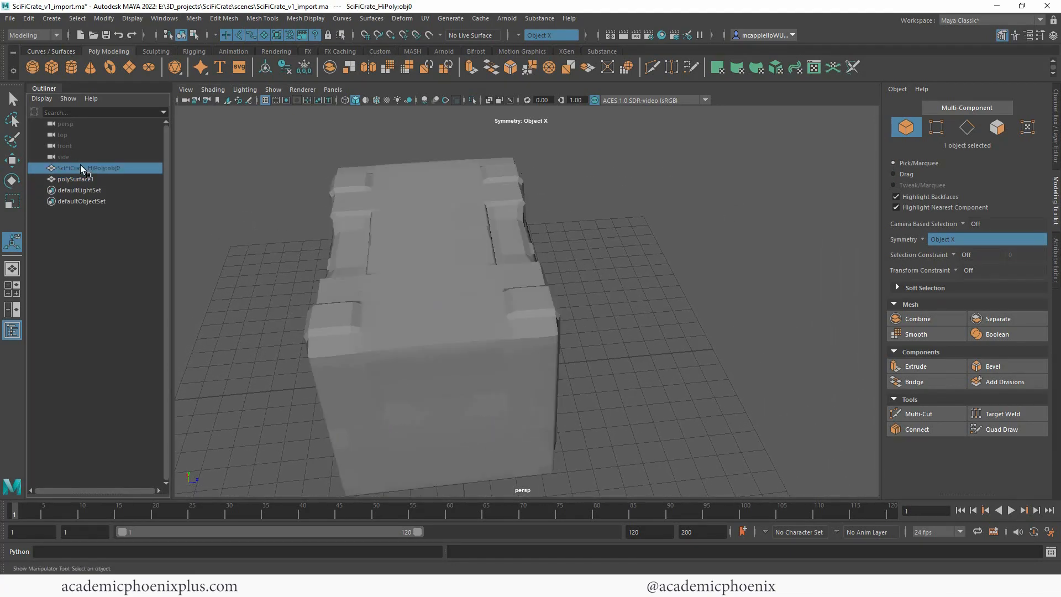
{"action": "key", "text": "shift+h"}
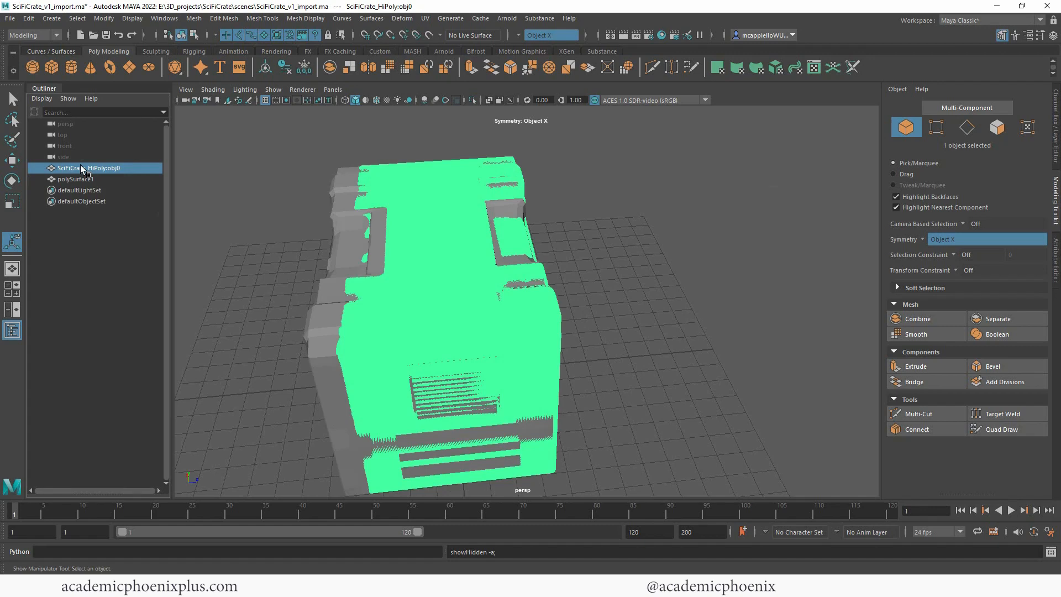
Step: Fine-tune the mirror offset along Z on the retopologized mesh so the mirrored half lines up with the high-poly crate
{"action": "left_click", "coordinate": [347, 253]}
{"action": "left_click_drag", "start_coordinate": [499, 303], "coordinate": [500, 305]}
{"action": "right_click_drag", "start_coordinate": [539, 223], "coordinate": [646, 211], "text": "alt"}
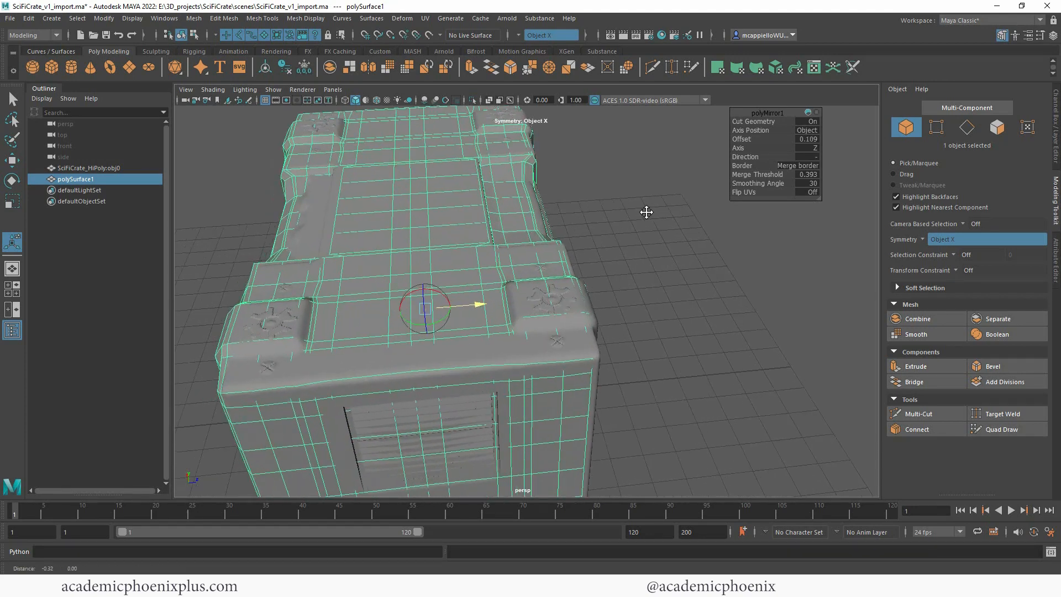
{"action": "left_click_drag", "start_coordinate": [608, 229], "coordinate": [638, 265], "text": "alt"}
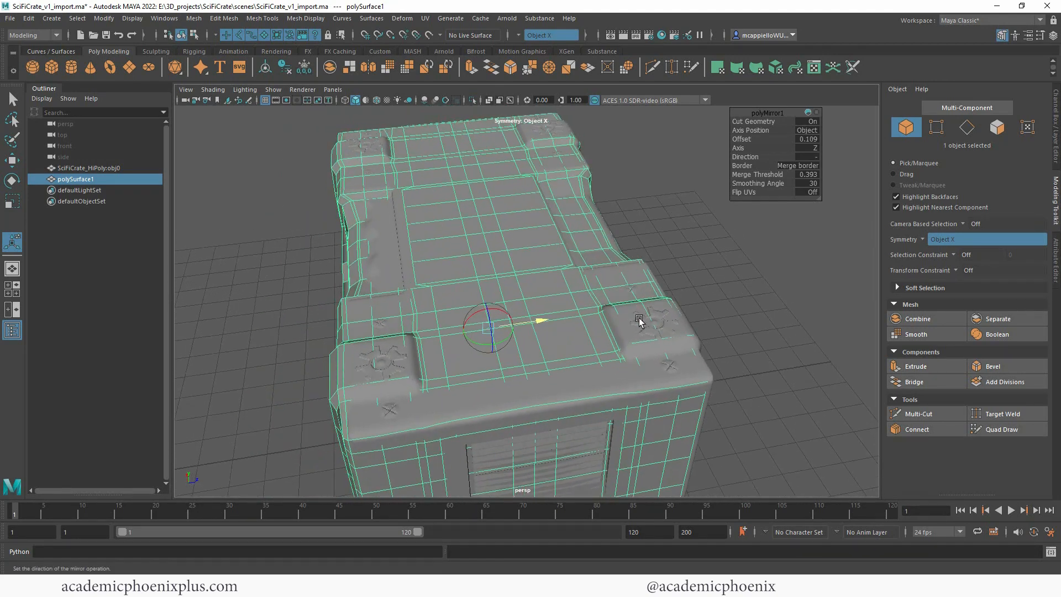
{"action": "left_click_drag", "start_coordinate": [542, 320], "coordinate": [540, 319]}
{"action": "left_click_drag", "start_coordinate": [712, 263], "coordinate": [519, 269], "text": "alt"}
{"action": "right_click_drag", "start_coordinate": [492, 183], "coordinate": [552, 167]}
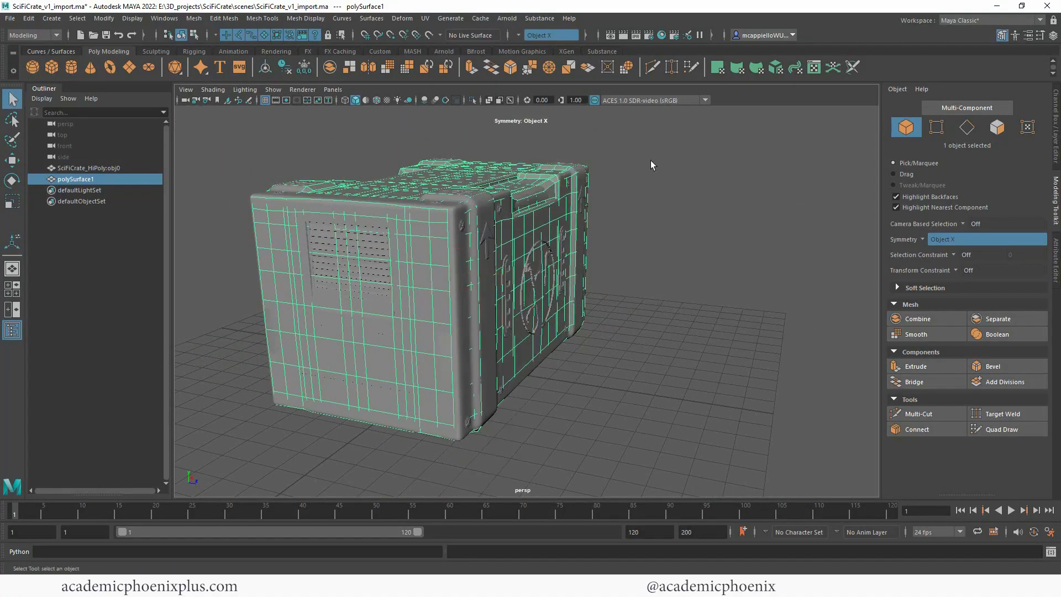
Step: Move the high-poly crate along X to about -13.3 so it stands beside the retopologized crate
{"action": "left_click", "coordinate": [703, 234]}
{"action": "left_click_drag", "start_coordinate": [704, 236], "coordinate": [522, 177], "text": "alt"}
{"action": "left_click", "coordinate": [485, 199]}
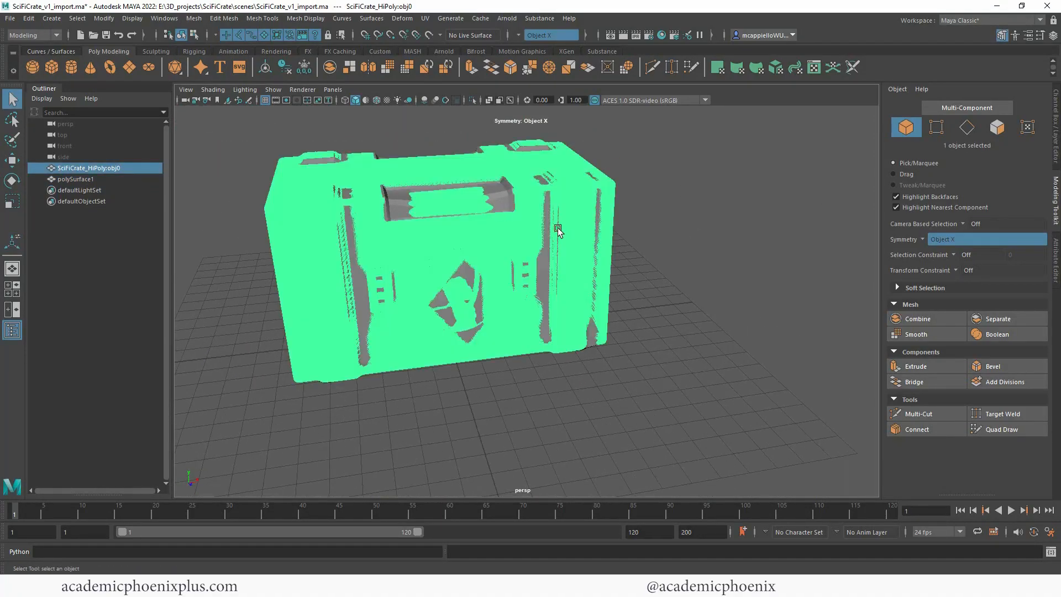
{"action": "key", "text": "w"}
{"action": "middle_click_drag", "start_coordinate": [699, 192], "coordinate": [741, 195], "text": "alt"}
{"action": "left_click", "coordinate": [1056, 147]}
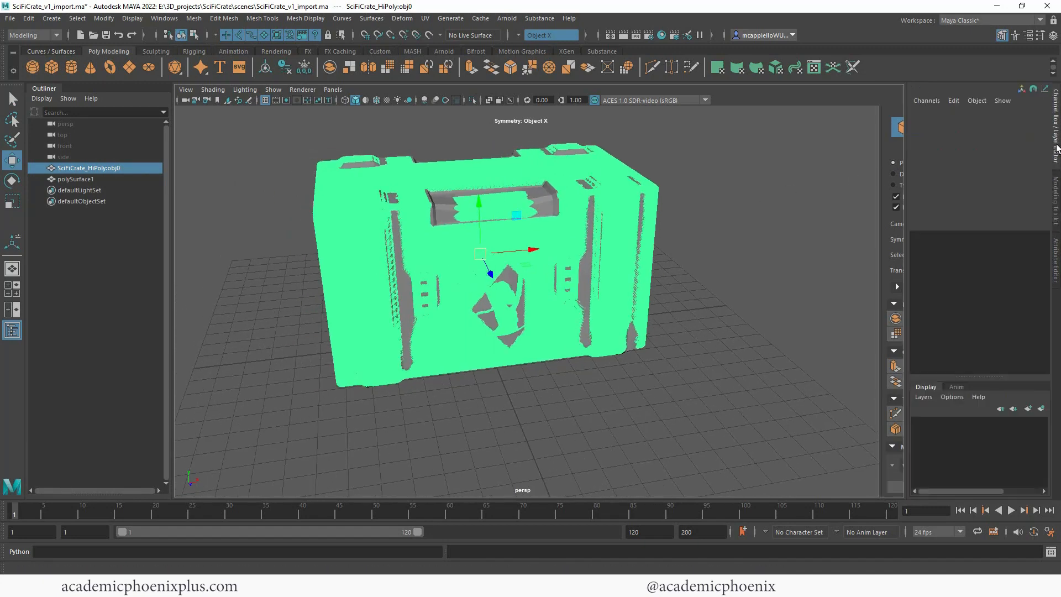
{"action": "right_click_drag", "start_coordinate": [713, 168], "coordinate": [563, 208], "text": "alt"}
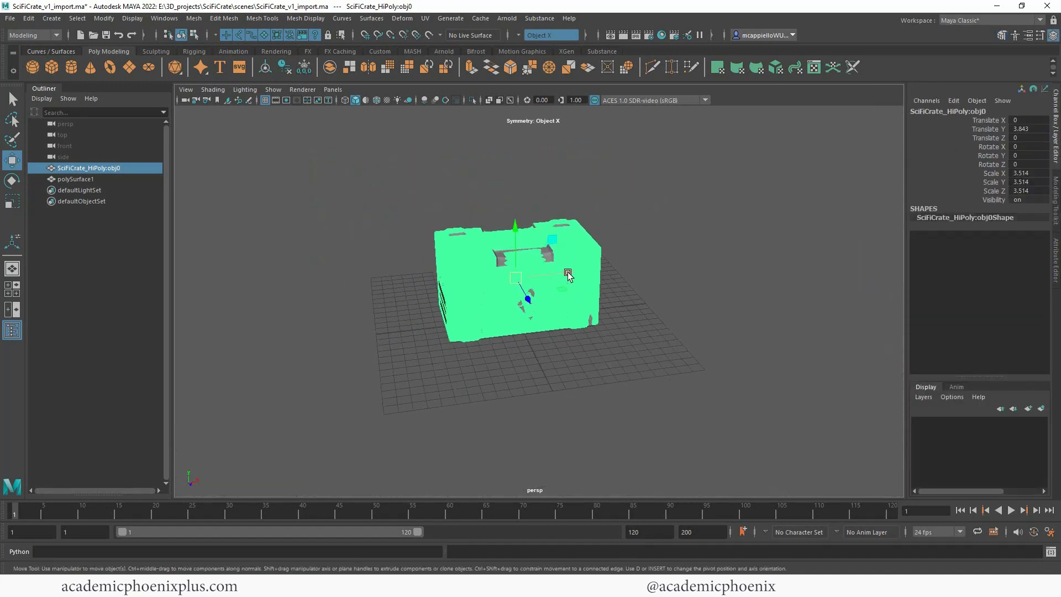
{"action": "left_click_drag", "start_coordinate": [568, 275], "coordinate": [413, 294], "text": "shift"}
{"action": "left_click", "coordinate": [515, 366]}
Step: Freeze the retopologized crate's transformations and delete its construction history
{"action": "left_click_drag", "start_coordinate": [526, 333], "coordinate": [564, 312], "text": "alt"}
{"action": "right_click_drag", "start_coordinate": [608, 285], "coordinate": [702, 262], "text": "alt"}
{"action": "middle_click_drag", "start_coordinate": [653, 267], "coordinate": [646, 307], "text": "alt"}
{"action": "left_click_drag", "start_coordinate": [646, 307], "coordinate": [603, 337], "text": "alt"}
{"action": "left_click", "coordinate": [601, 346]}
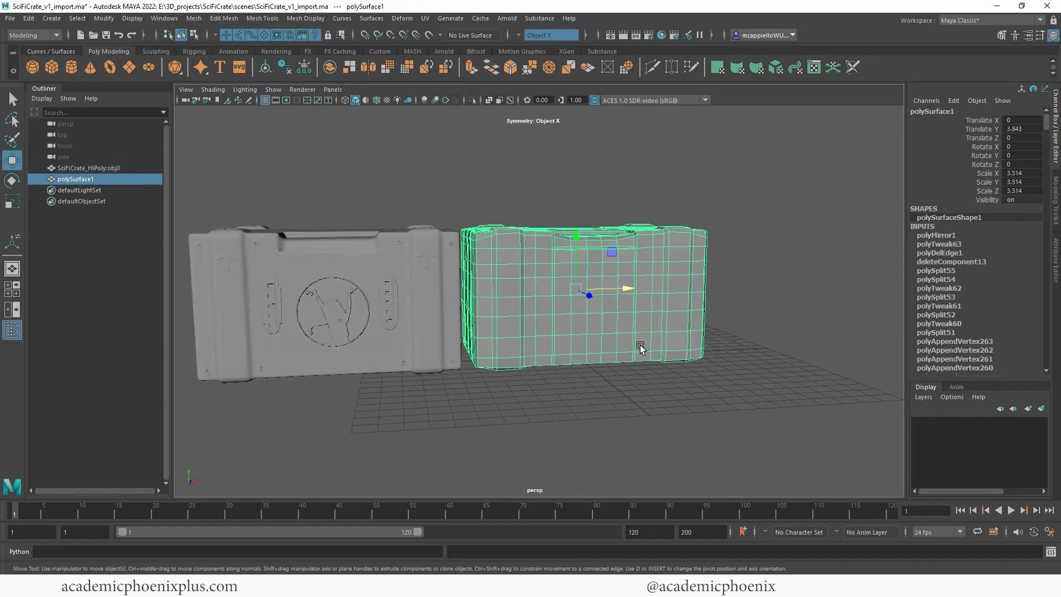
{"action": "left_click", "coordinate": [304, 68]}
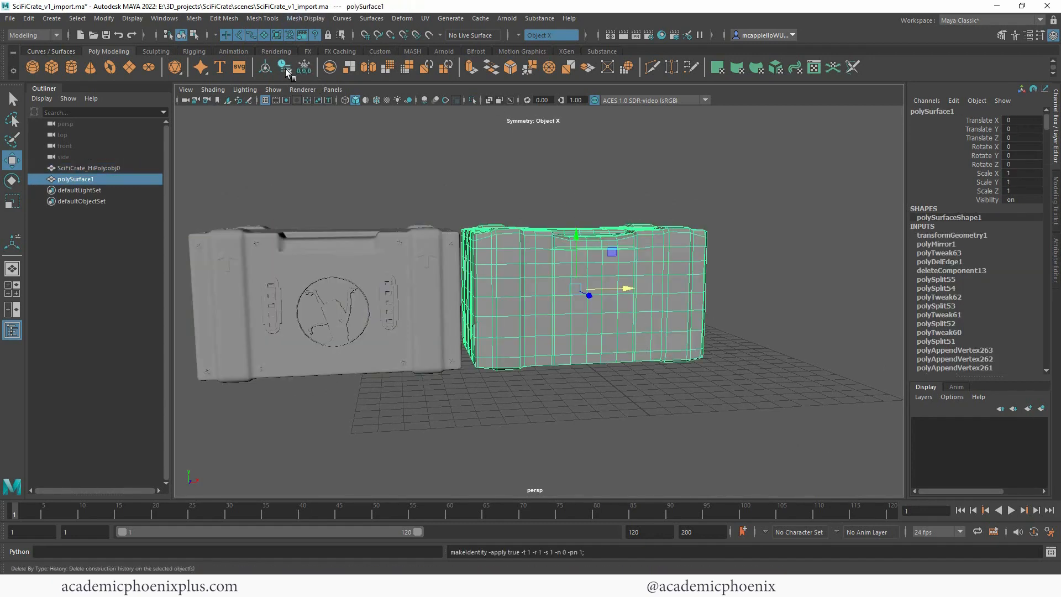
{"action": "left_click", "coordinate": [285, 68]}
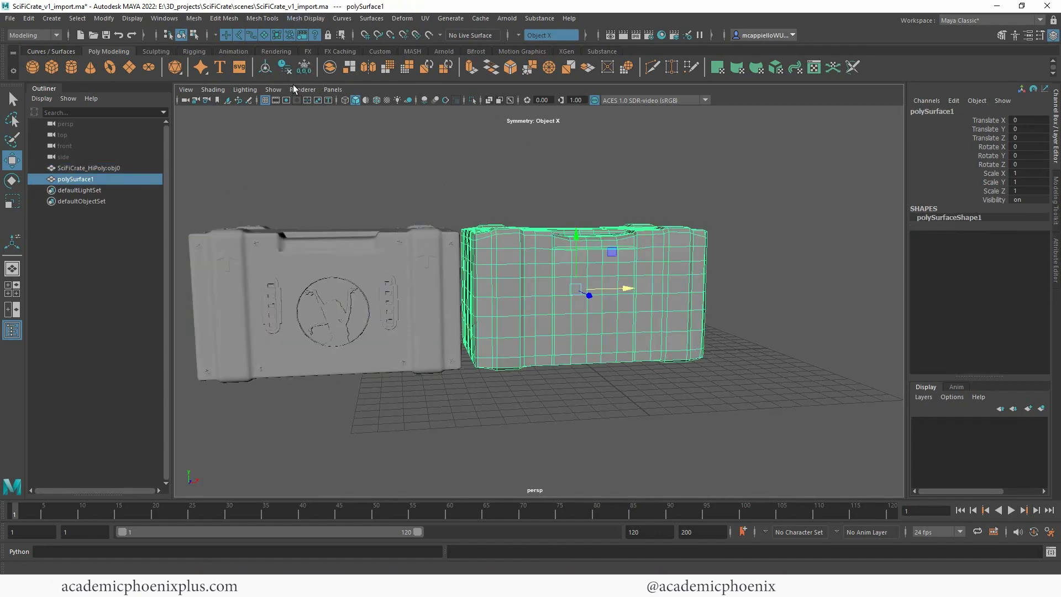
Step: Rename the retopologized crate as LowPoly
{"action": "left_click", "coordinate": [914, 113]}
{"action": "type", "text": "LowPoly"}
{"action": "key", "text": "Return"}
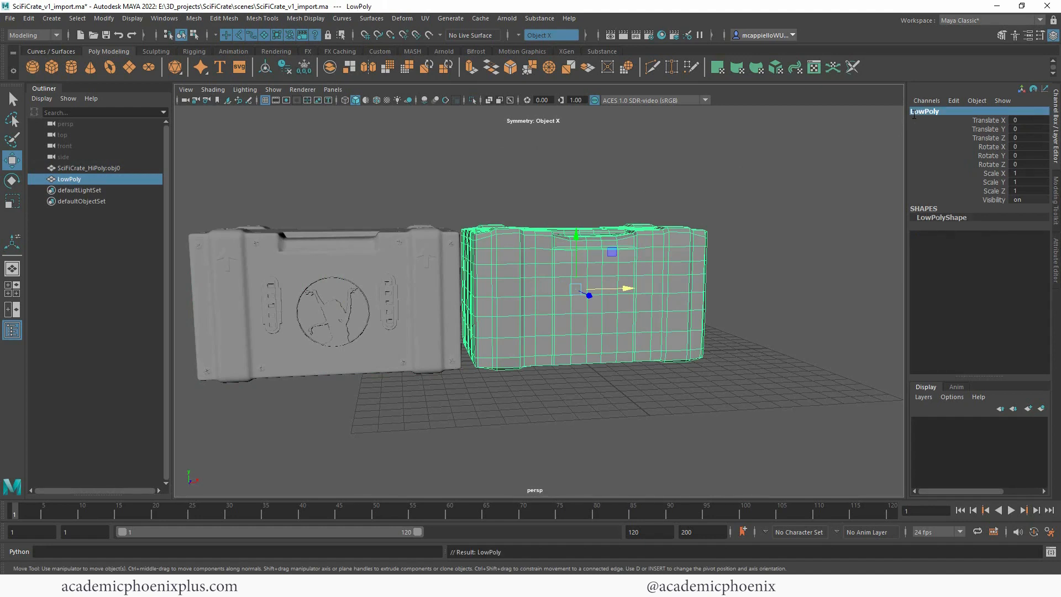
Step: Apply automatic UV mapping to the LowPoly crate
{"action": "left_click", "coordinate": [747, 288]}
{"action": "left_click_drag", "start_coordinate": [774, 297], "coordinate": [638, 254], "text": "alt"}
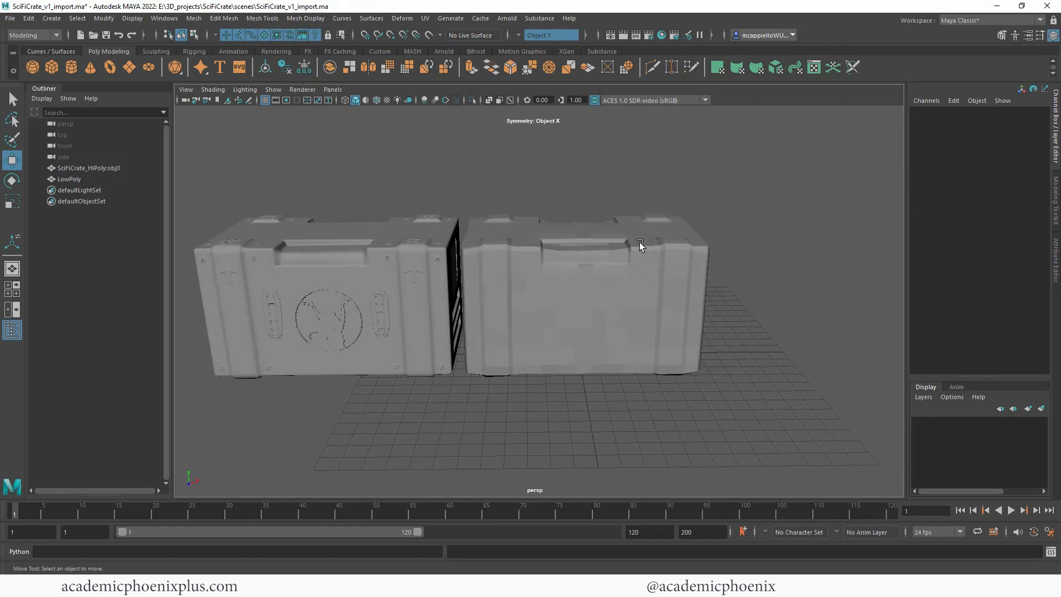
{"action": "left_click_drag", "start_coordinate": [703, 281], "coordinate": [510, 297], "text": "alt"}
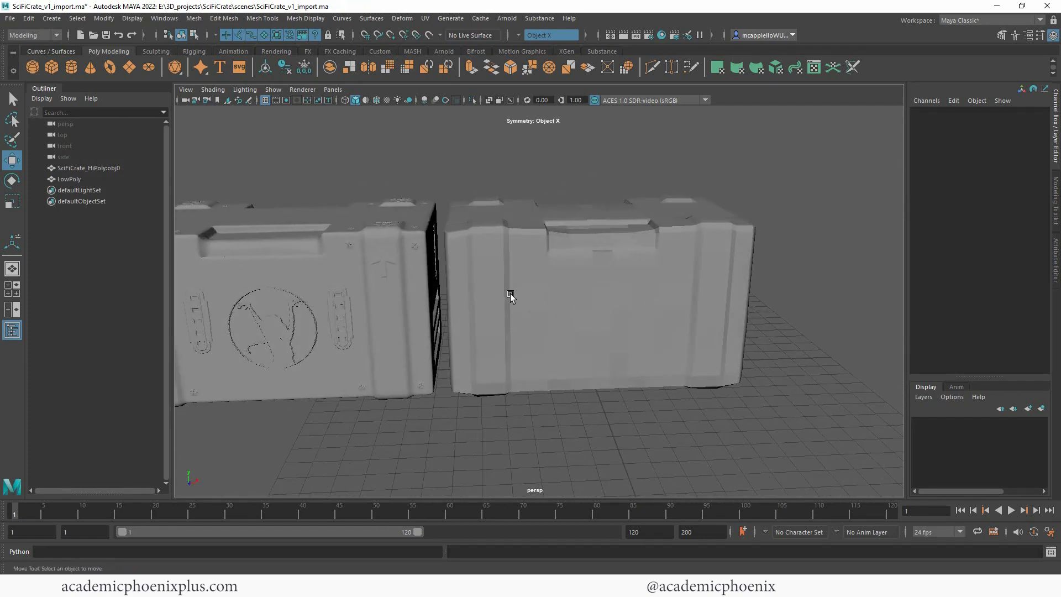
{"action": "left_click", "coordinate": [526, 244]}
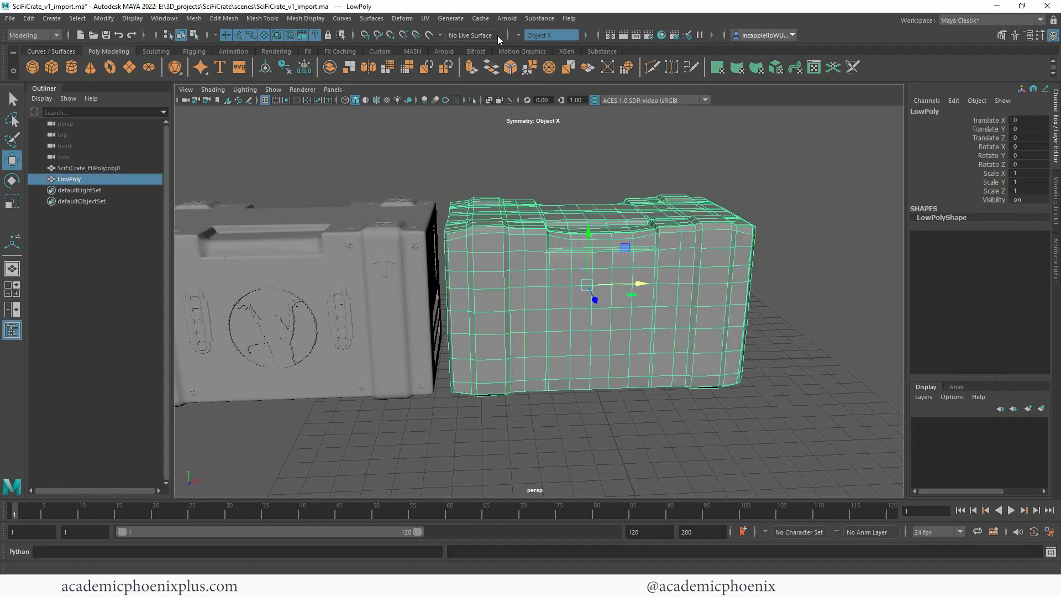
{"action": "left_click", "coordinate": [425, 19]}
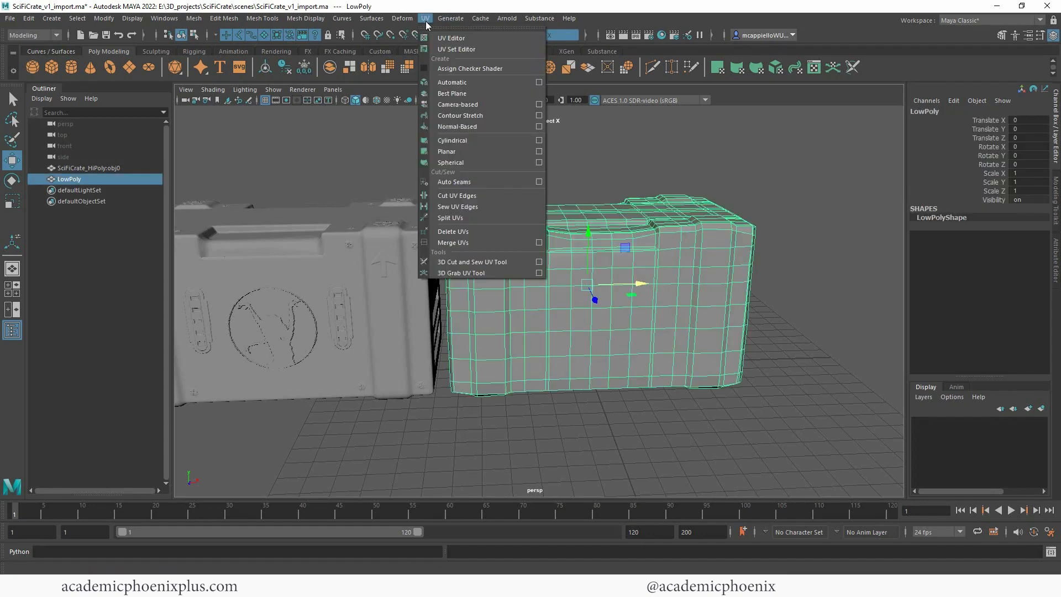
{"action": "left_click", "coordinate": [479, 83]}
Step: Check the crate's UV layout in the UV Editor, close it and return to object mode with nothing selected
{"action": "left_click", "coordinate": [425, 19]}
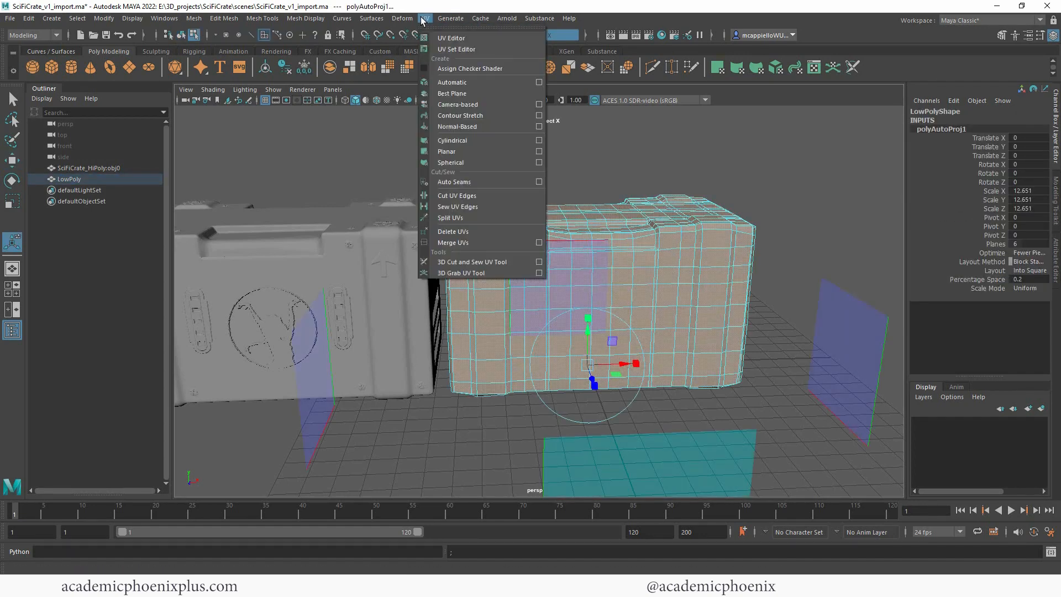
{"action": "left_click", "coordinate": [450, 39]}
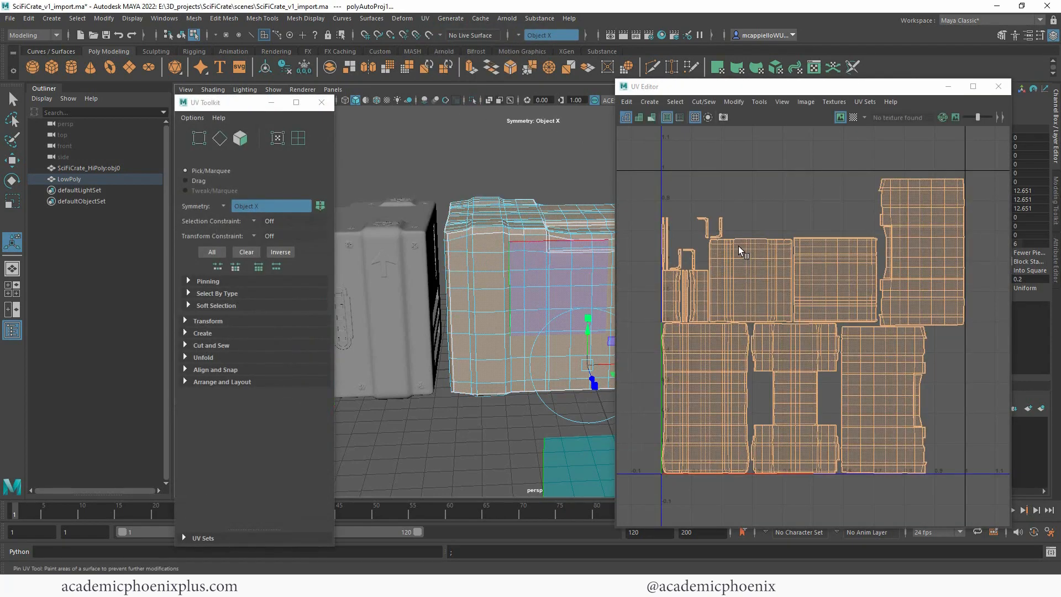
{"action": "left_click", "coordinate": [999, 88]}
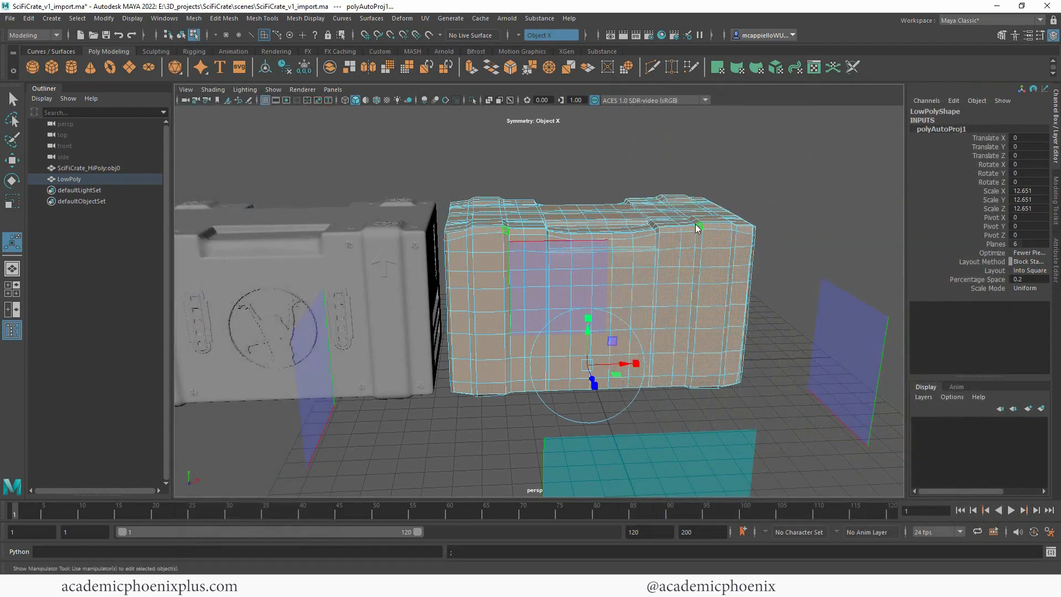
{"action": "right_click_drag", "start_coordinate": [696, 225], "coordinate": [741, 201]}
{"action": "left_click", "coordinate": [786, 186]}
Step: Compare the shapes of the low-poly and high-poly crates from several angles, including the low-poly wireframe
{"action": "left_click_drag", "start_coordinate": [616, 197], "coordinate": [571, 215], "text": "alt"}
{"action": "middle_click_drag", "start_coordinate": [571, 215], "coordinate": [606, 236], "text": "alt"}
{"action": "right_click_drag", "start_coordinate": [606, 237], "coordinate": [660, 226], "text": "alt"}
{"action": "middle_click_drag", "start_coordinate": [660, 225], "coordinate": [675, 212], "text": "alt"}
{"action": "left_click", "coordinate": [464, 327]}
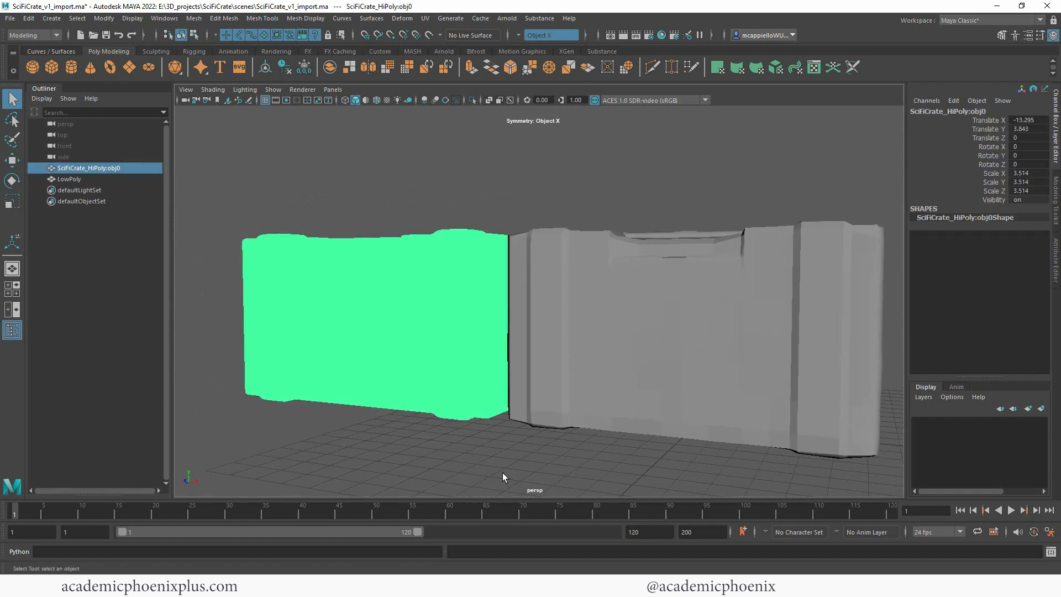
{"action": "left_click", "coordinate": [504, 459]}
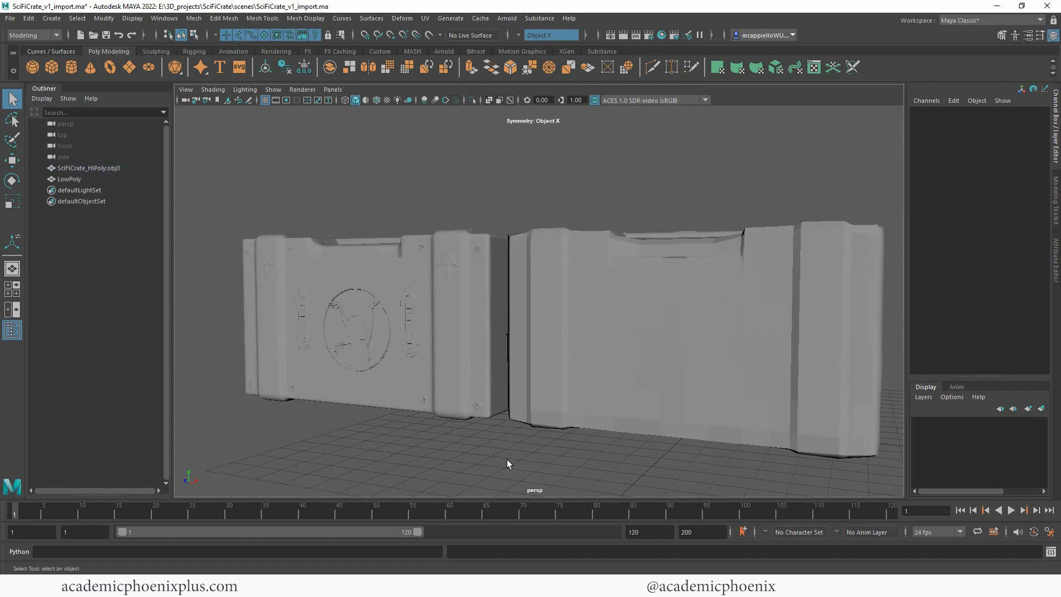
{"action": "left_click", "coordinate": [665, 266]}
{"action": "left_click", "coordinate": [707, 198]}
{"action": "left_click_drag", "start_coordinate": [774, 165], "coordinate": [734, 184], "text": "alt"}
{"action": "left_click", "coordinate": [695, 275]}
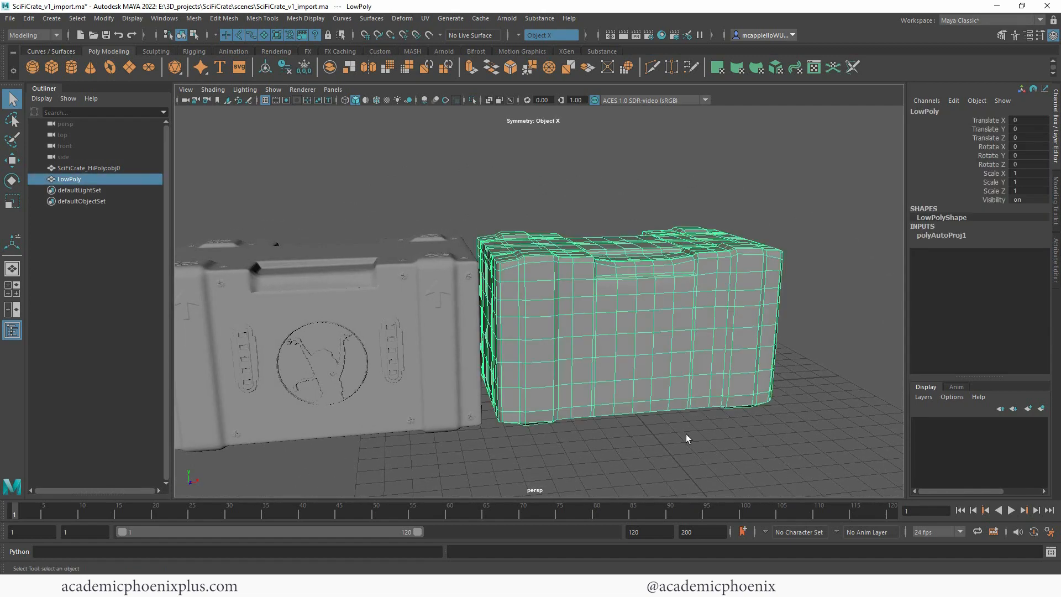
{"action": "left_click", "coordinate": [644, 471]}
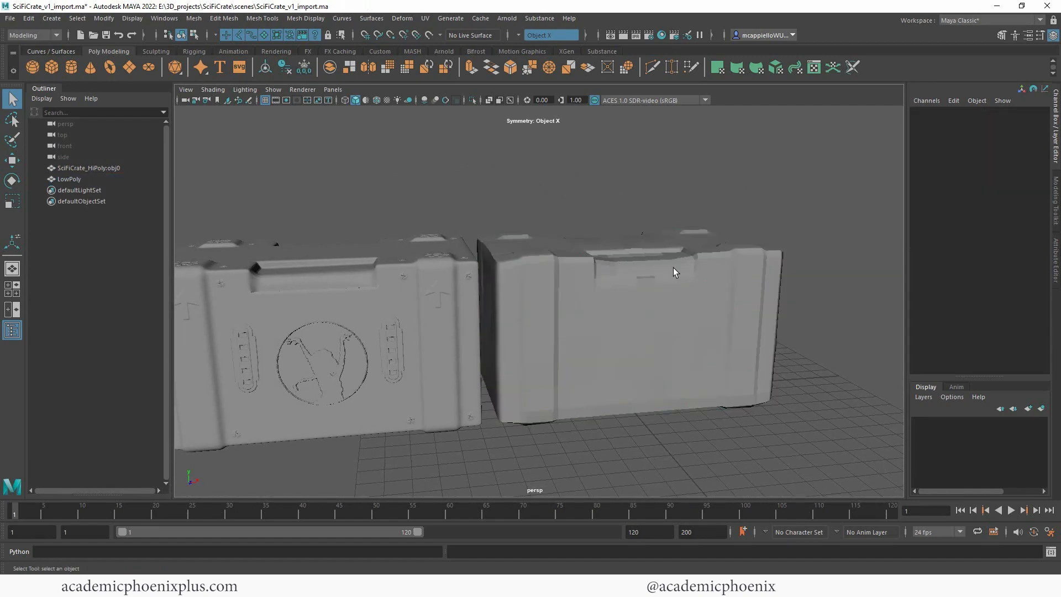
{"action": "left_click_drag", "start_coordinate": [683, 154], "coordinate": [616, 194], "text": "alt"}
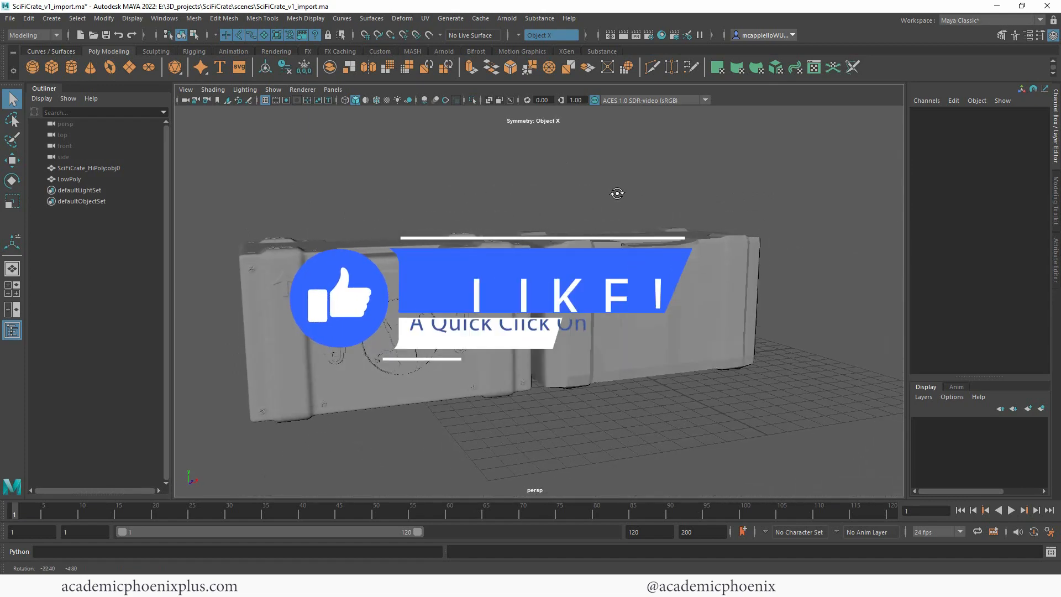
{"action": "mouse_move", "coordinate": [728, 178]}
{"action": "left_mouse_down", "text": "alt"}
{"action": "mouse_move", "coordinate": [698, 178]}
{"action": "mouse_move", "coordinate": [727, 180]}
{"action": "left_mouse_up", "text": "alt"}
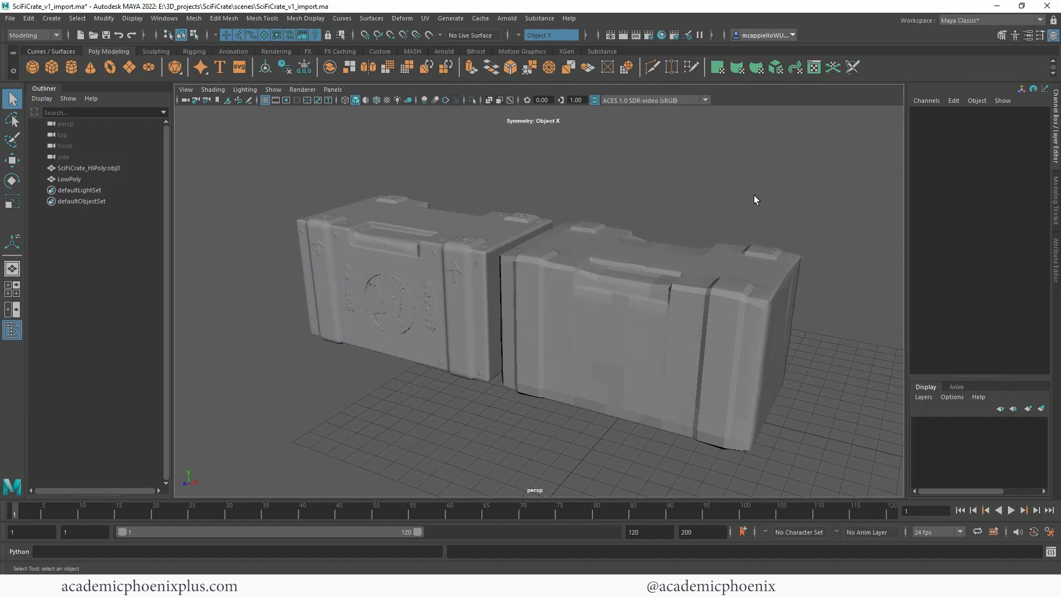
{"action": "left_click_drag", "start_coordinate": [678, 197], "coordinate": [709, 198], "text": "alt"}
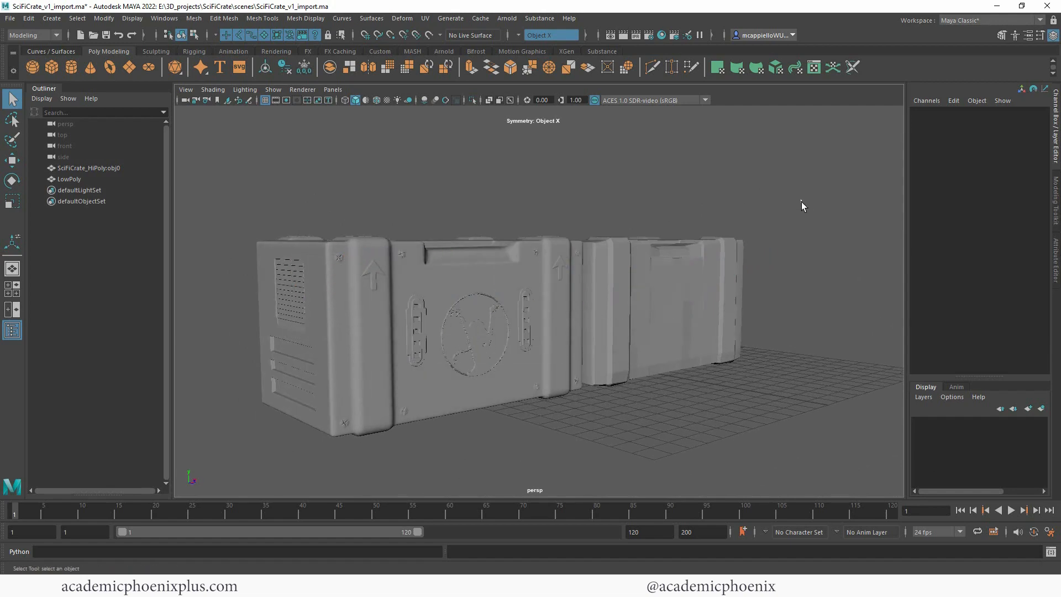
{"action": "mouse_move", "coordinate": [800, 204]}
{"action": "left_mouse_down", "text": "alt"}
{"action": "mouse_move", "coordinate": [635, 199]}
{"action": "mouse_move", "coordinate": [798, 206]}
{"action": "mouse_move", "coordinate": [803, 195]}
{"action": "left_mouse_up", "text": "alt"}
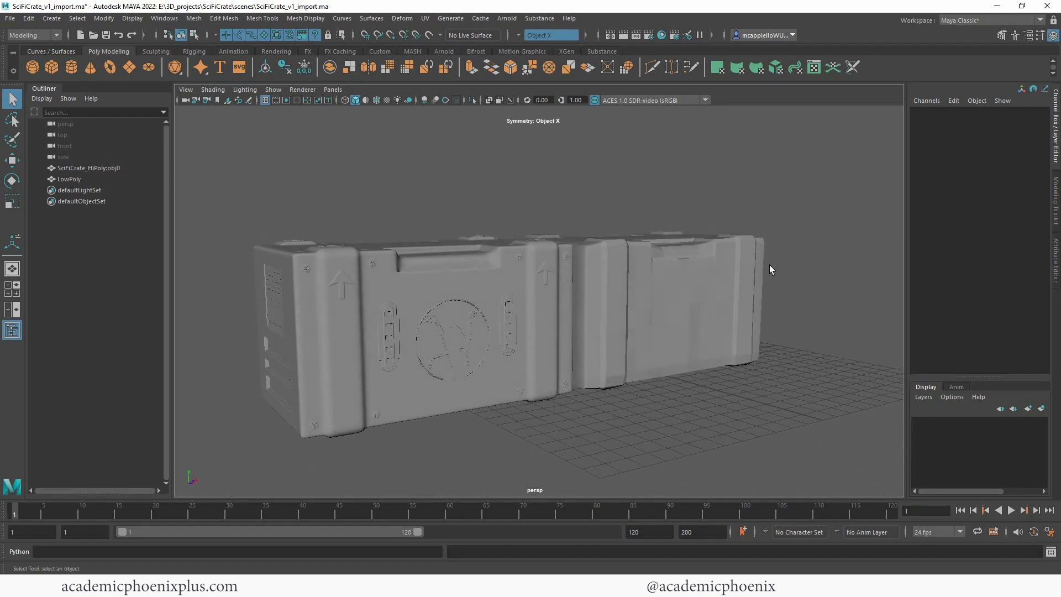